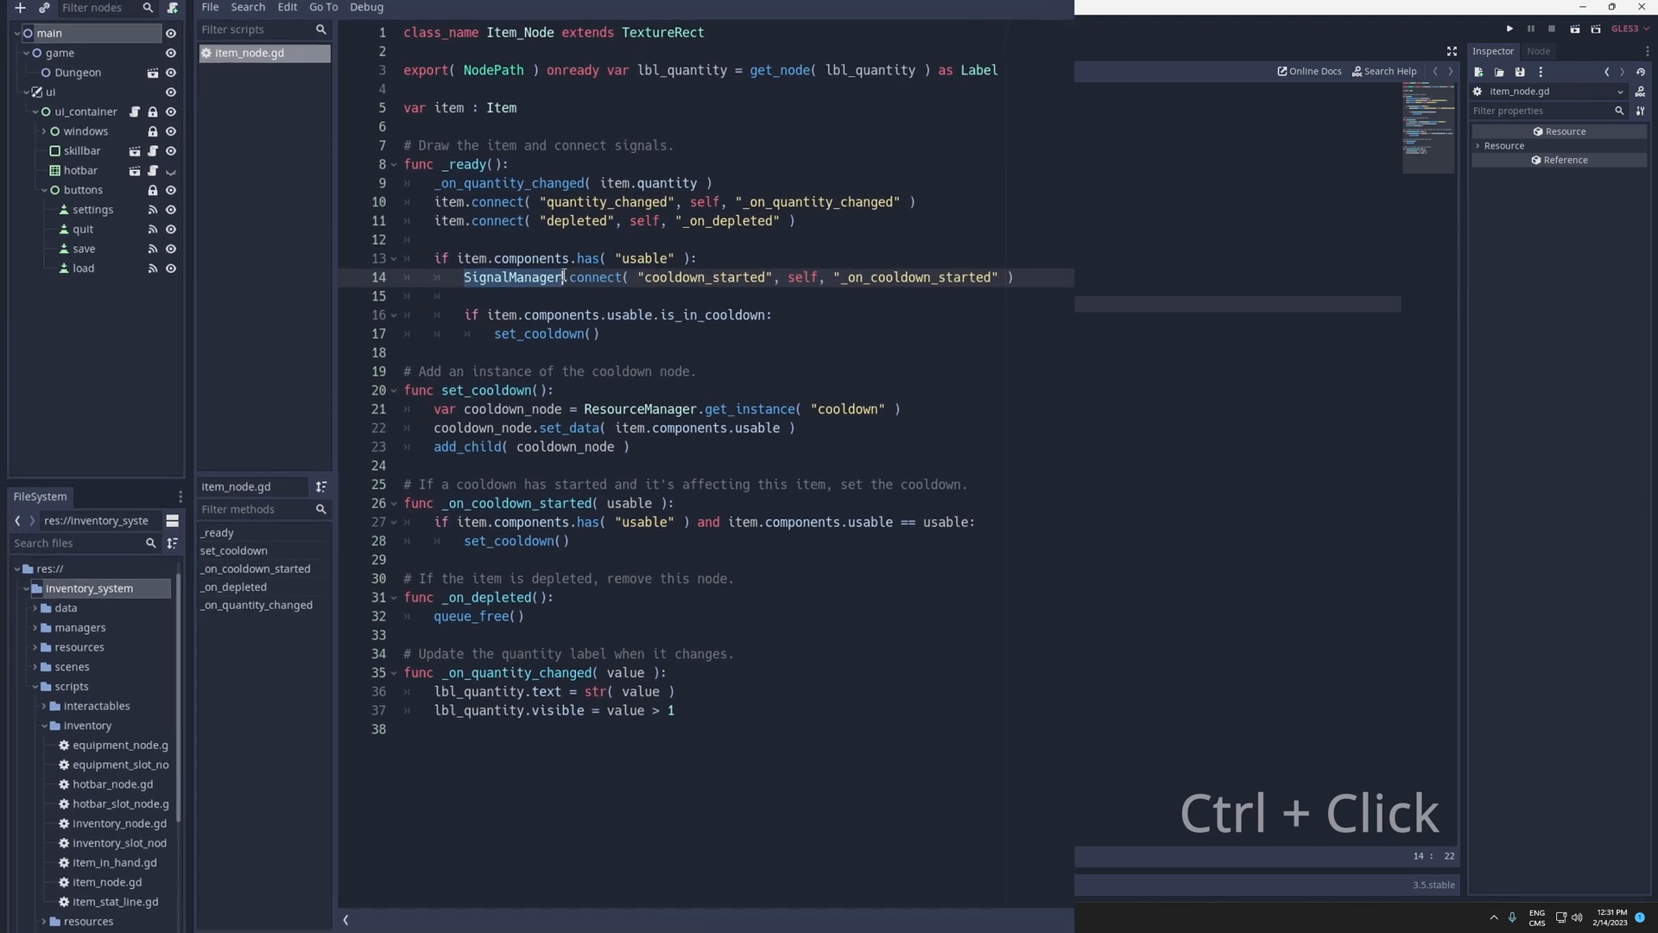
Jump to signal_manager.gd from the SignalManager name, return to item_node.gd, then view the TextureRect docs.
left_click(435, 319)
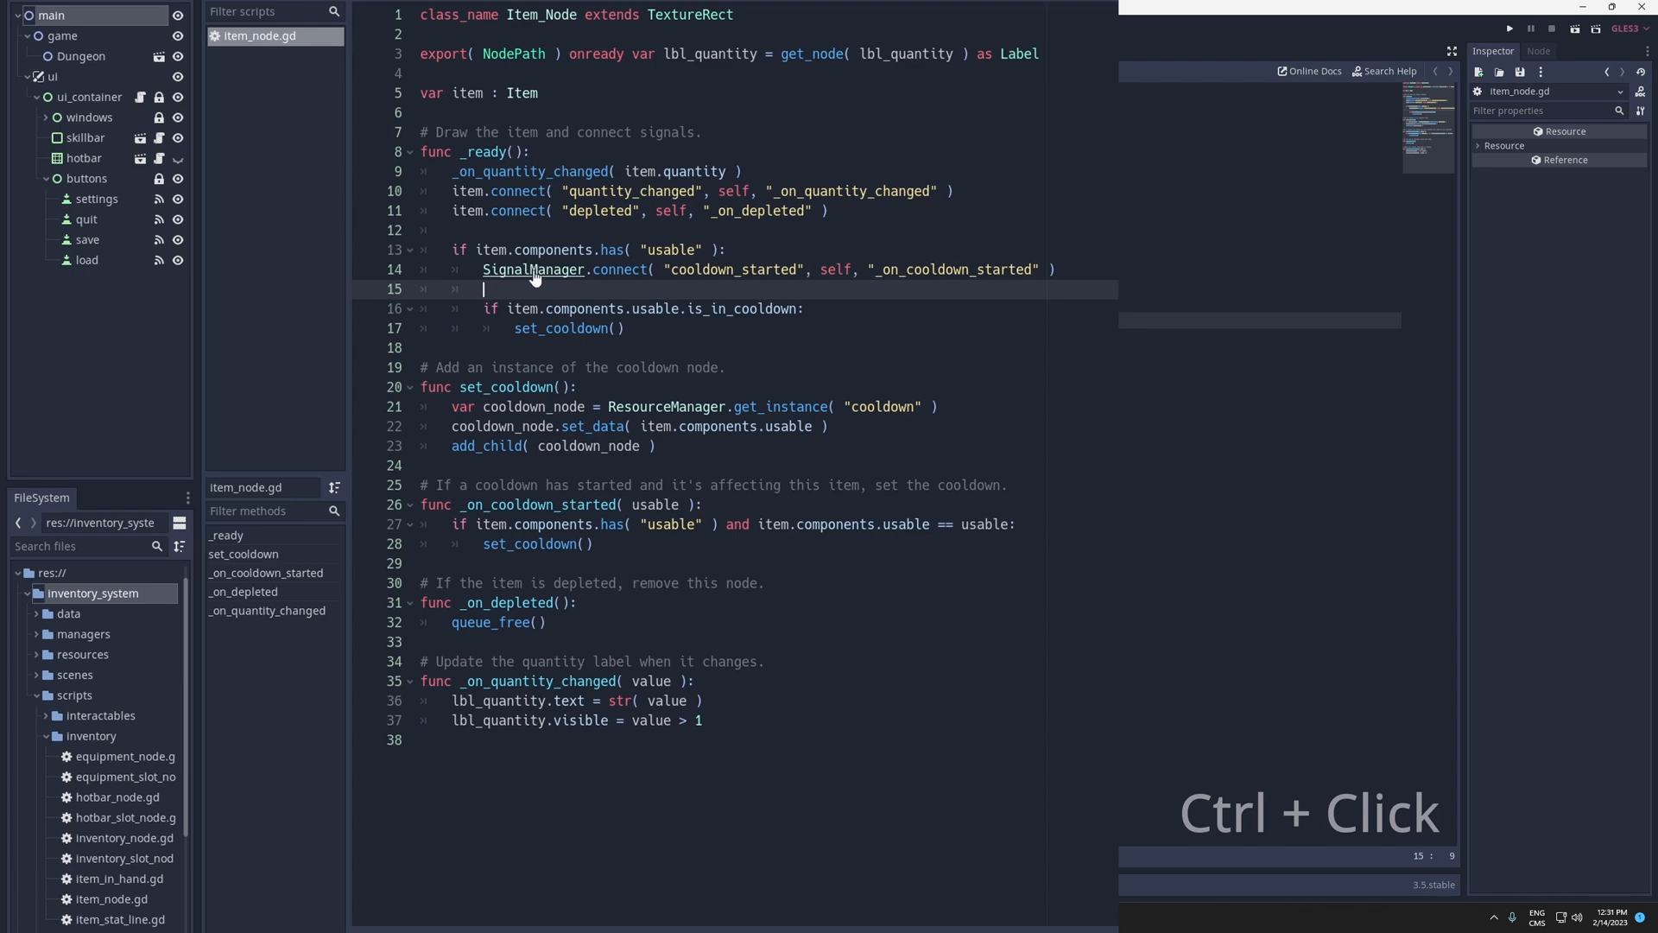
left_click(530, 270, "ctrl")
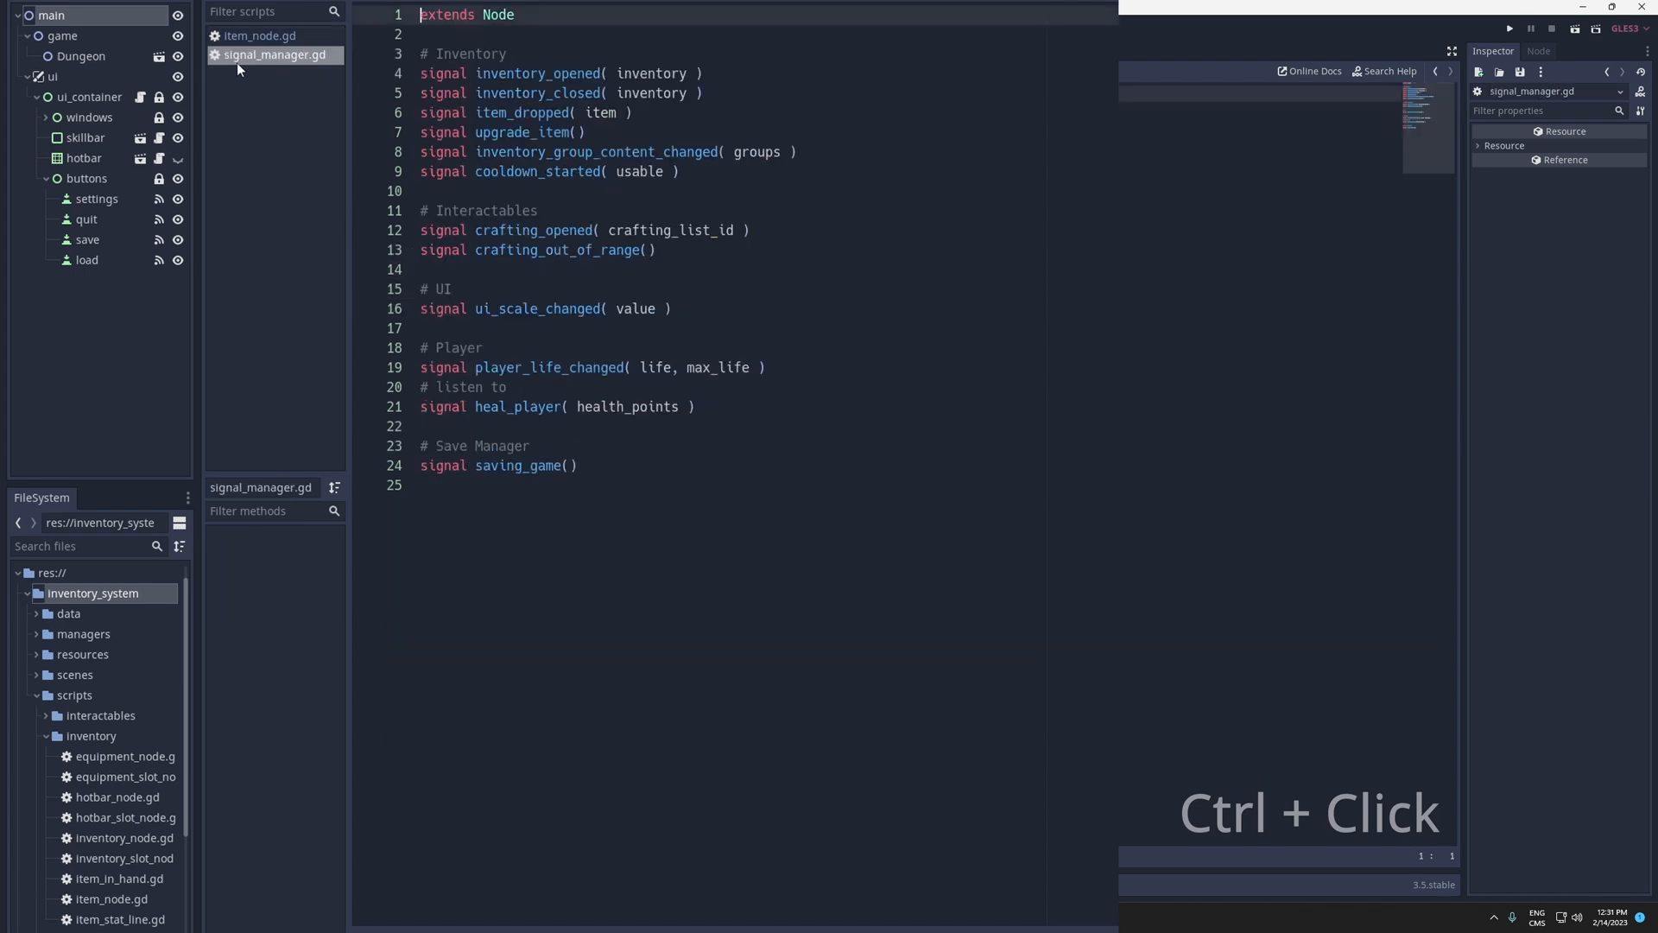
left_click(273, 35)
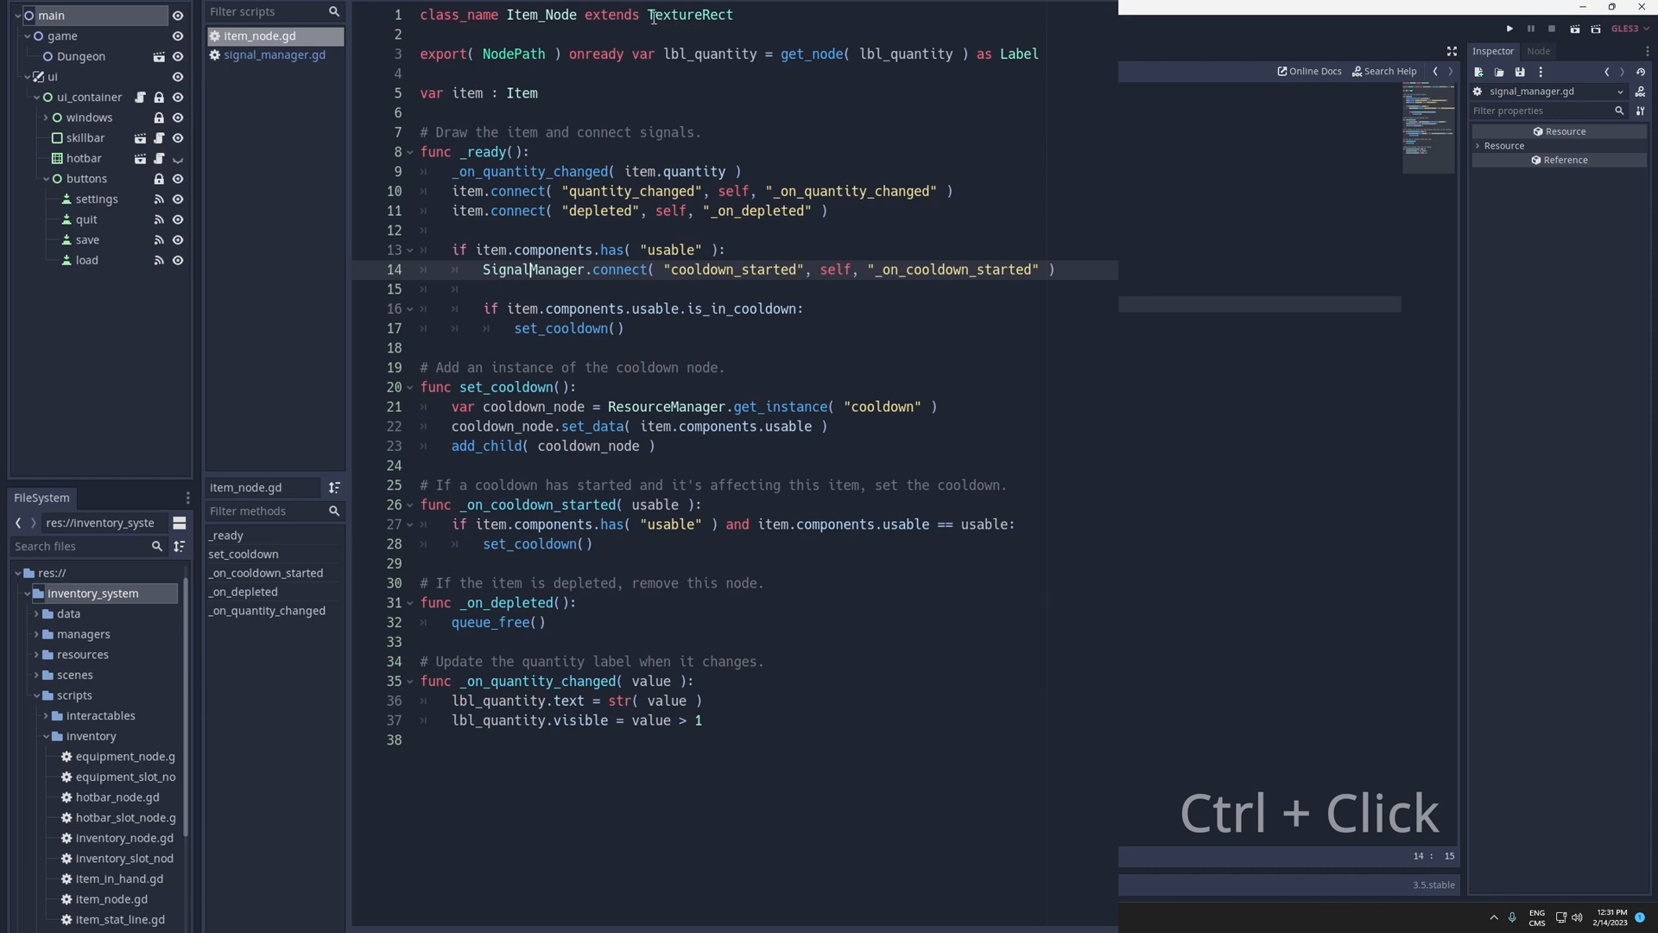
left_click(690, 15, "ctrl")
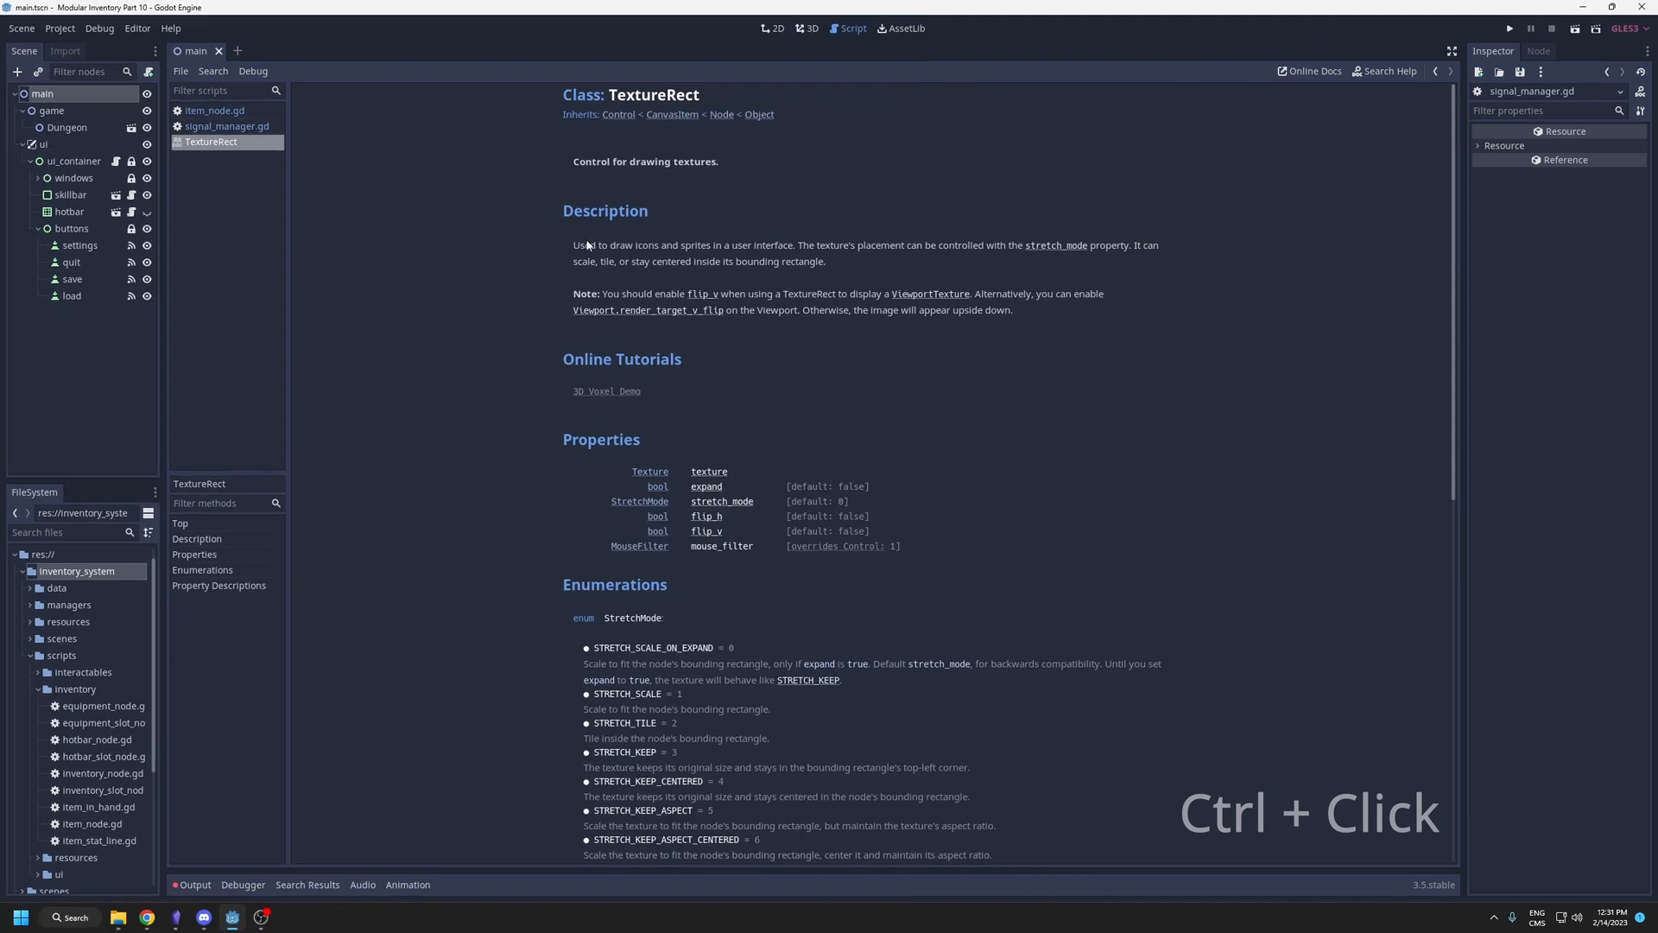
Back in item_node.gd, filter the FileSystem for 'signal' and pick signal_manager.gd.
key("alt+Left")
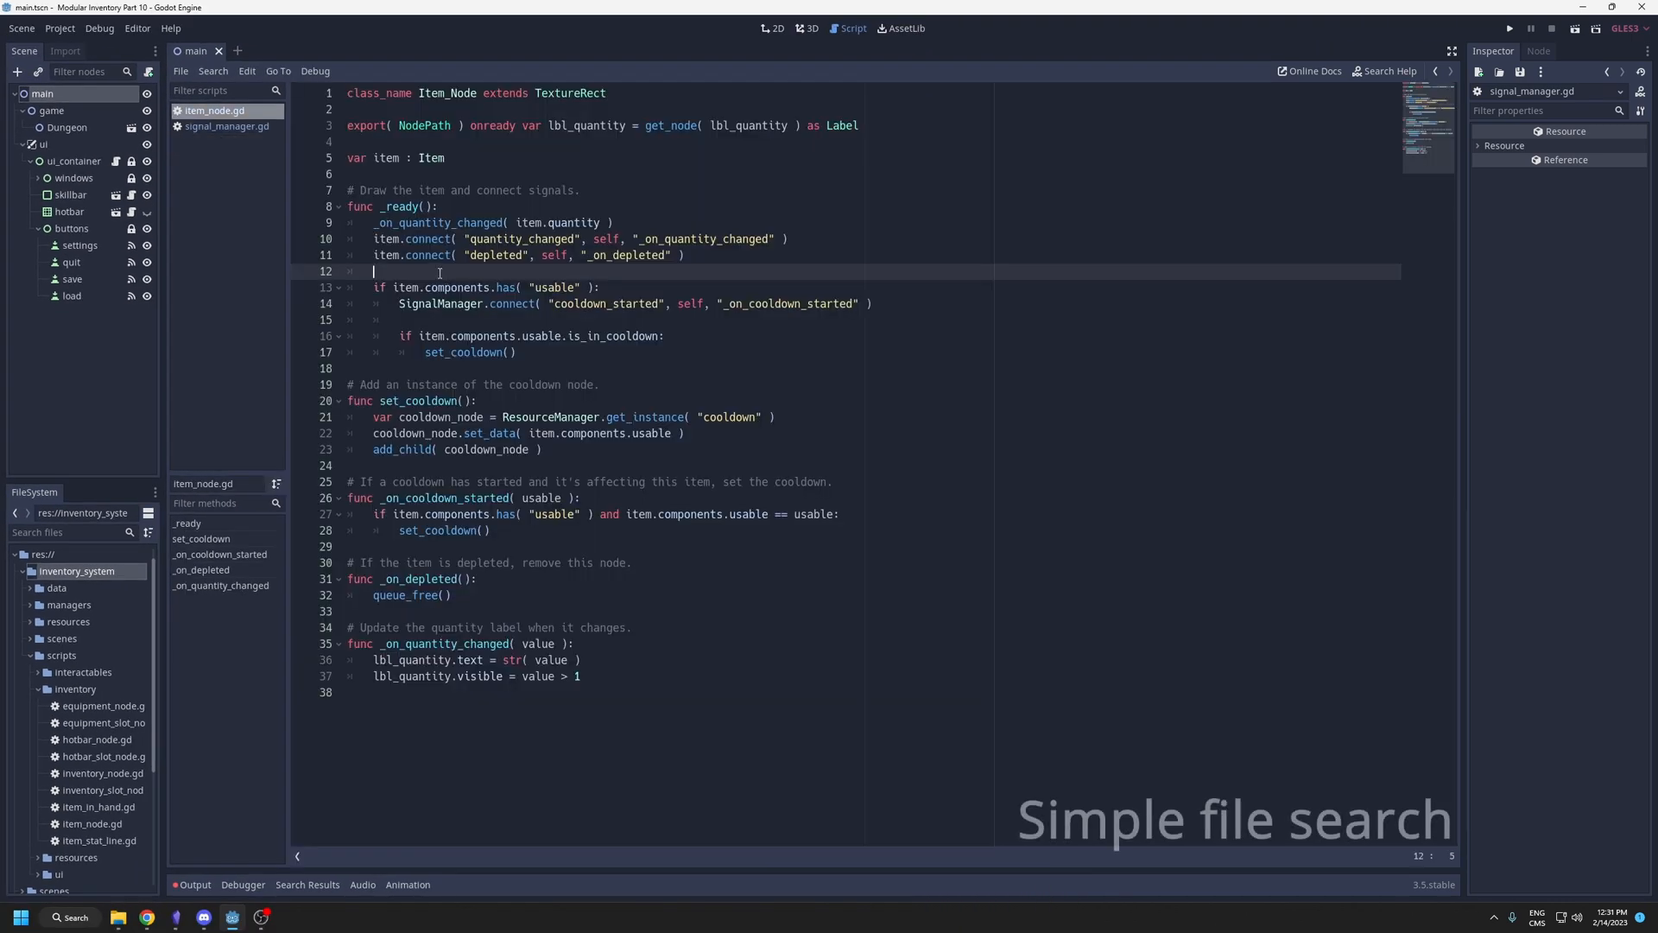
left_click(78, 532)
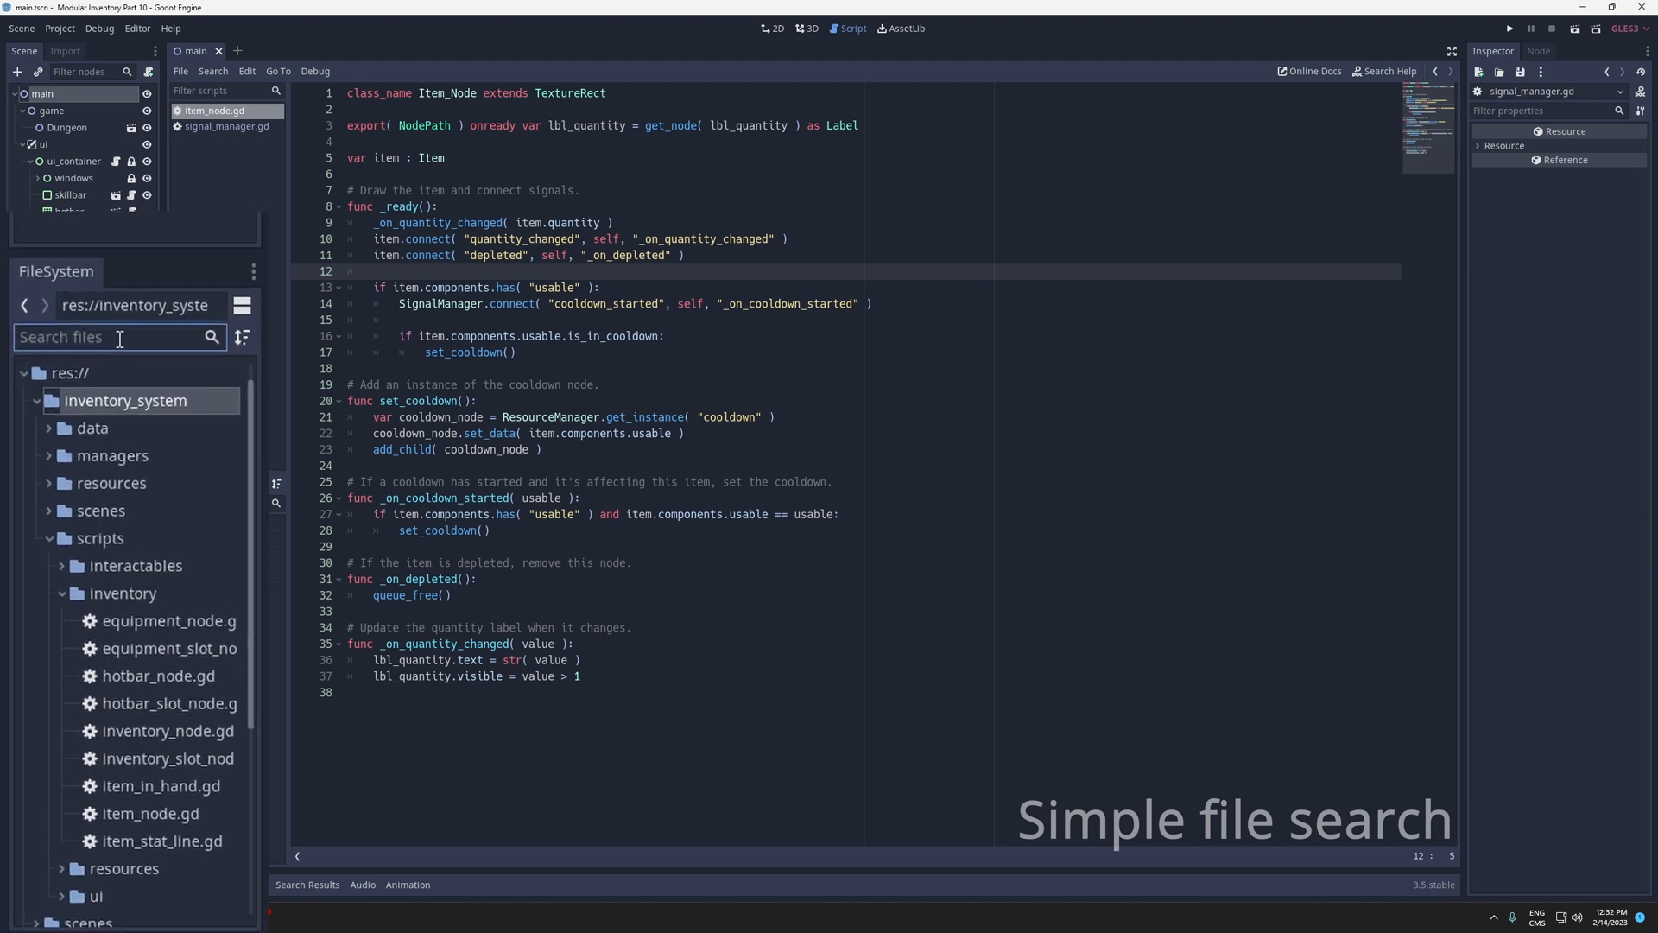
type("signal")
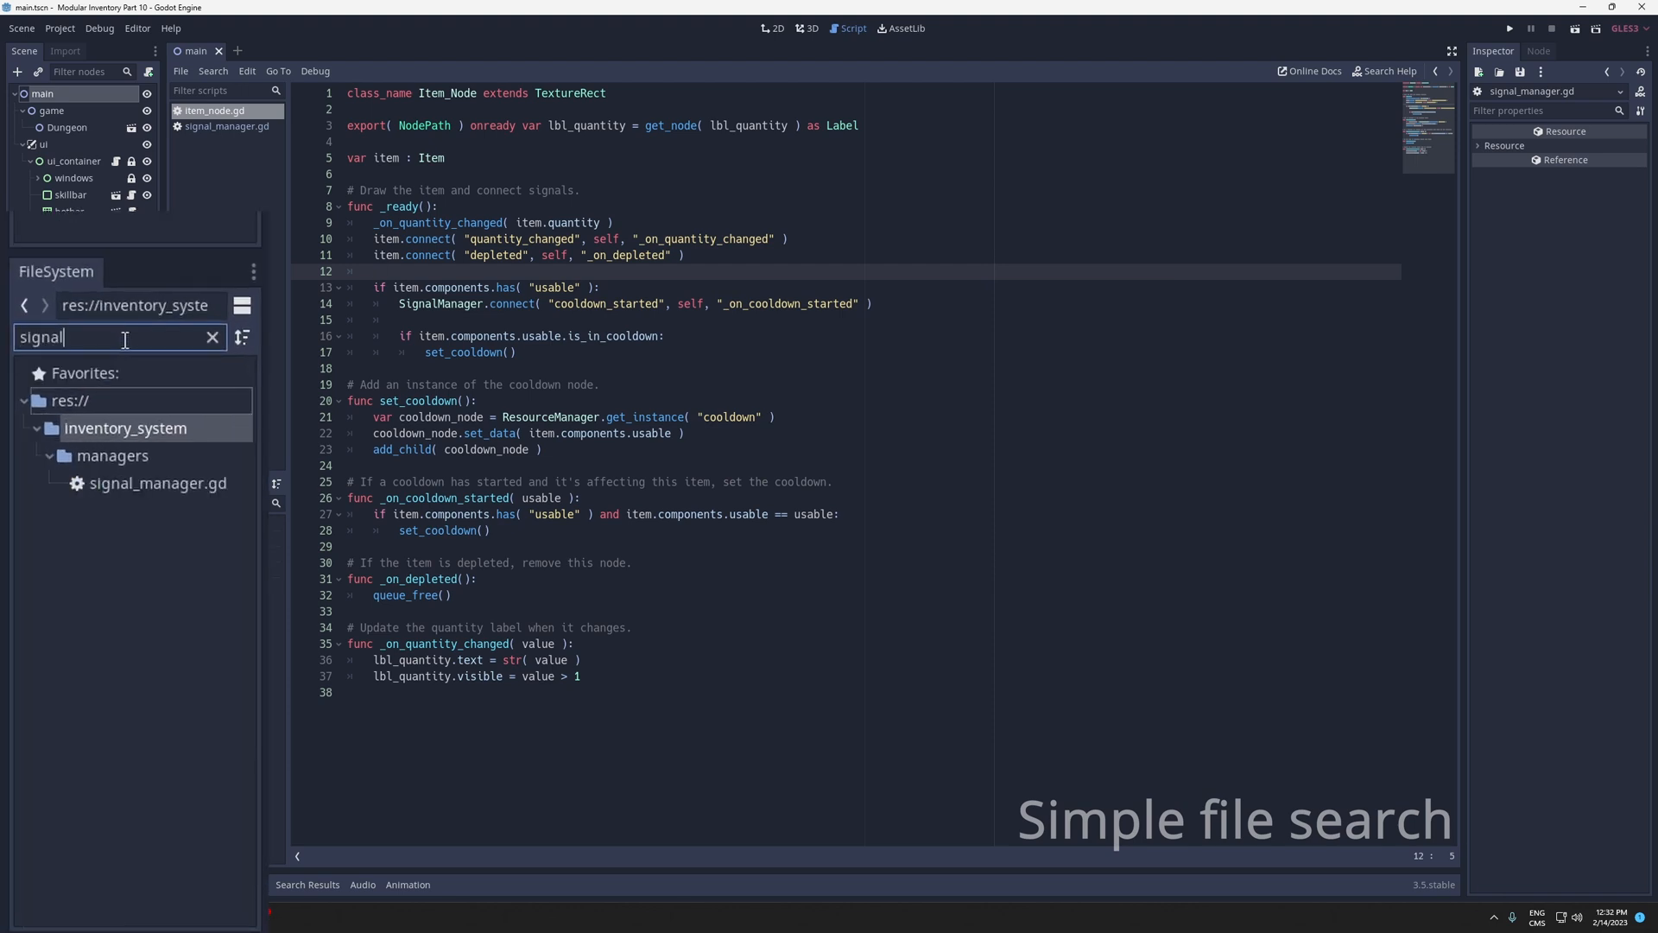
left_click(157, 484)
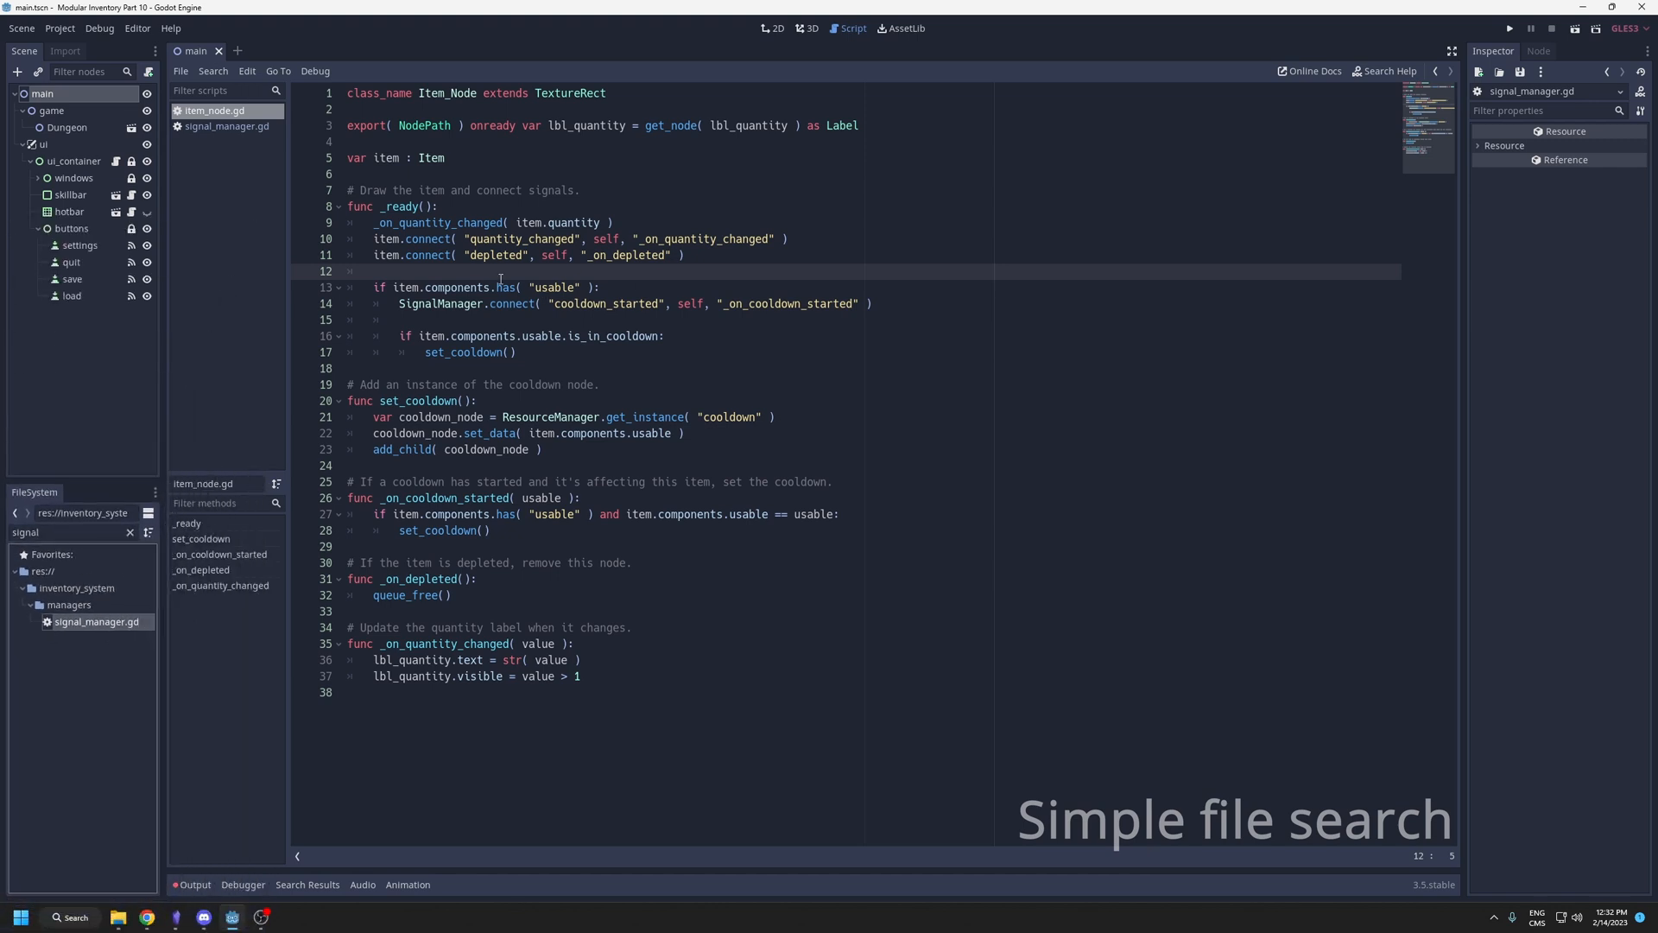
Clear the file search filter and place the caret back on SignalManager on line 14.
double_click(431, 308)
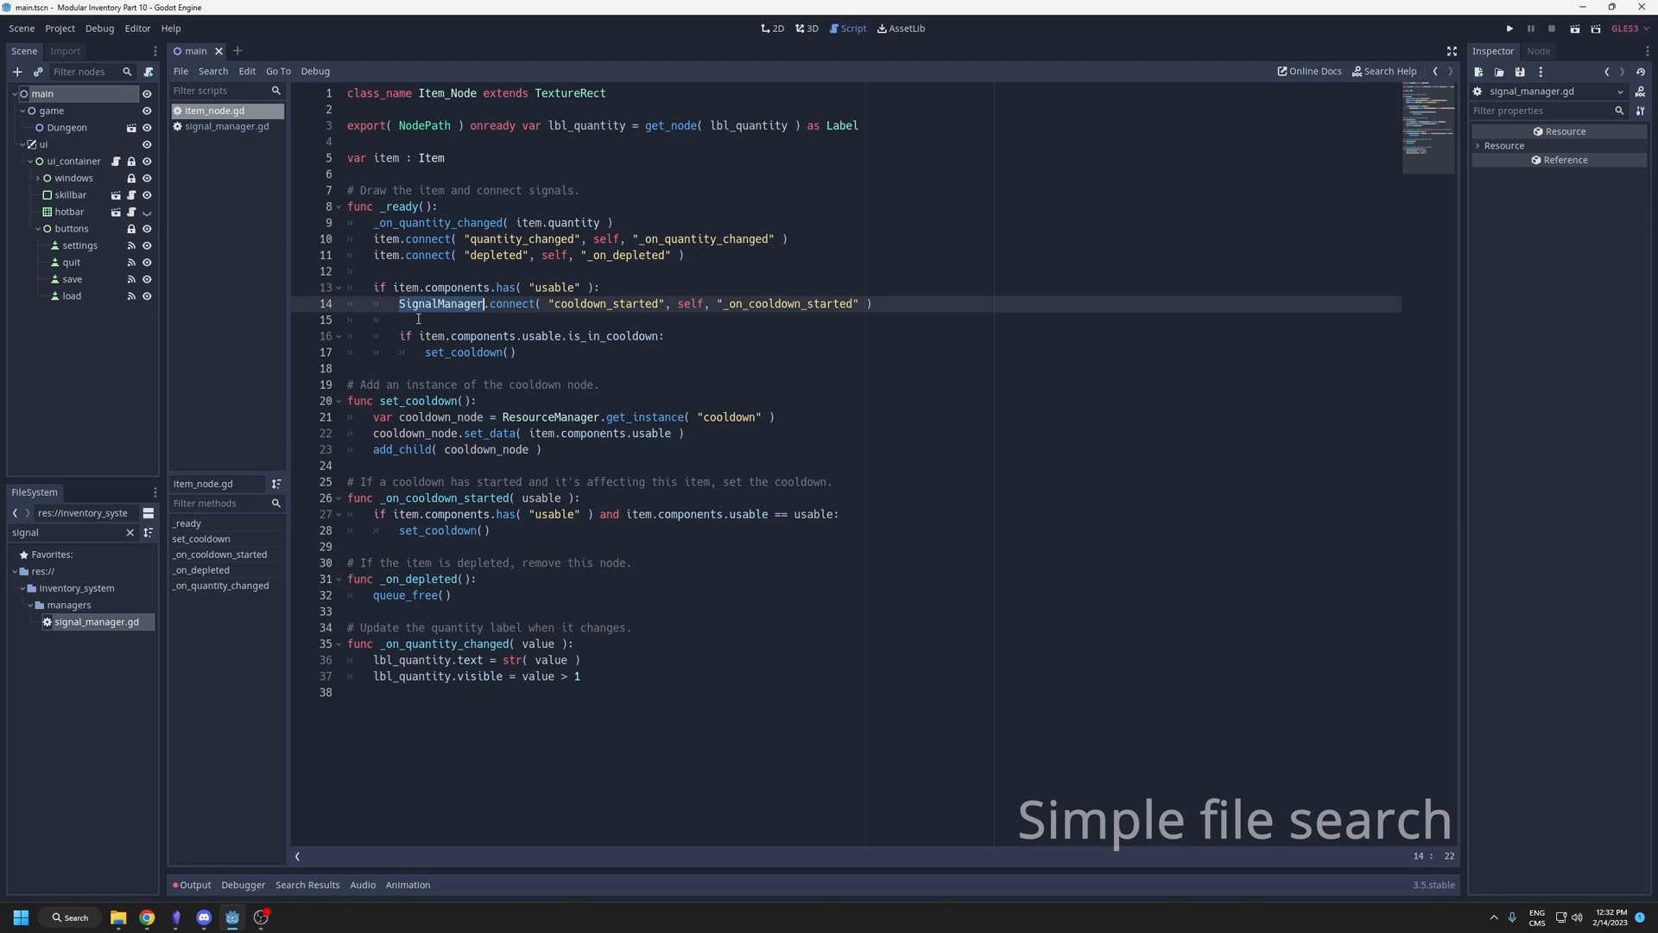
key("ctrl+a")
key("BackSpace")
left_click(47, 532)
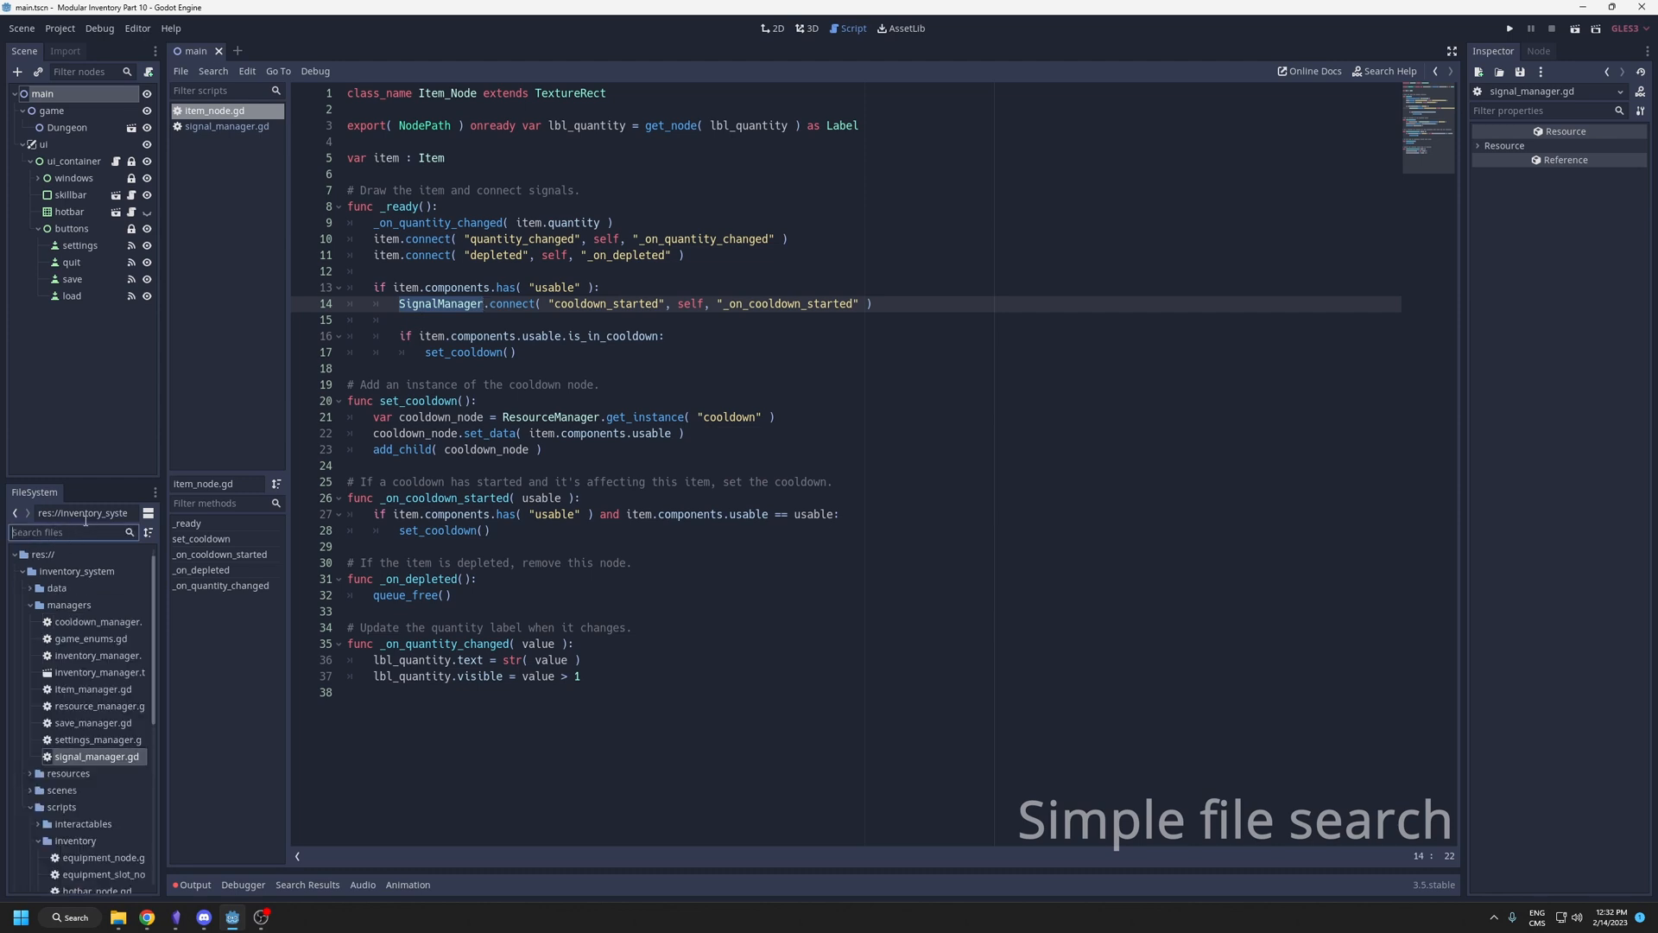
left_click(427, 304)
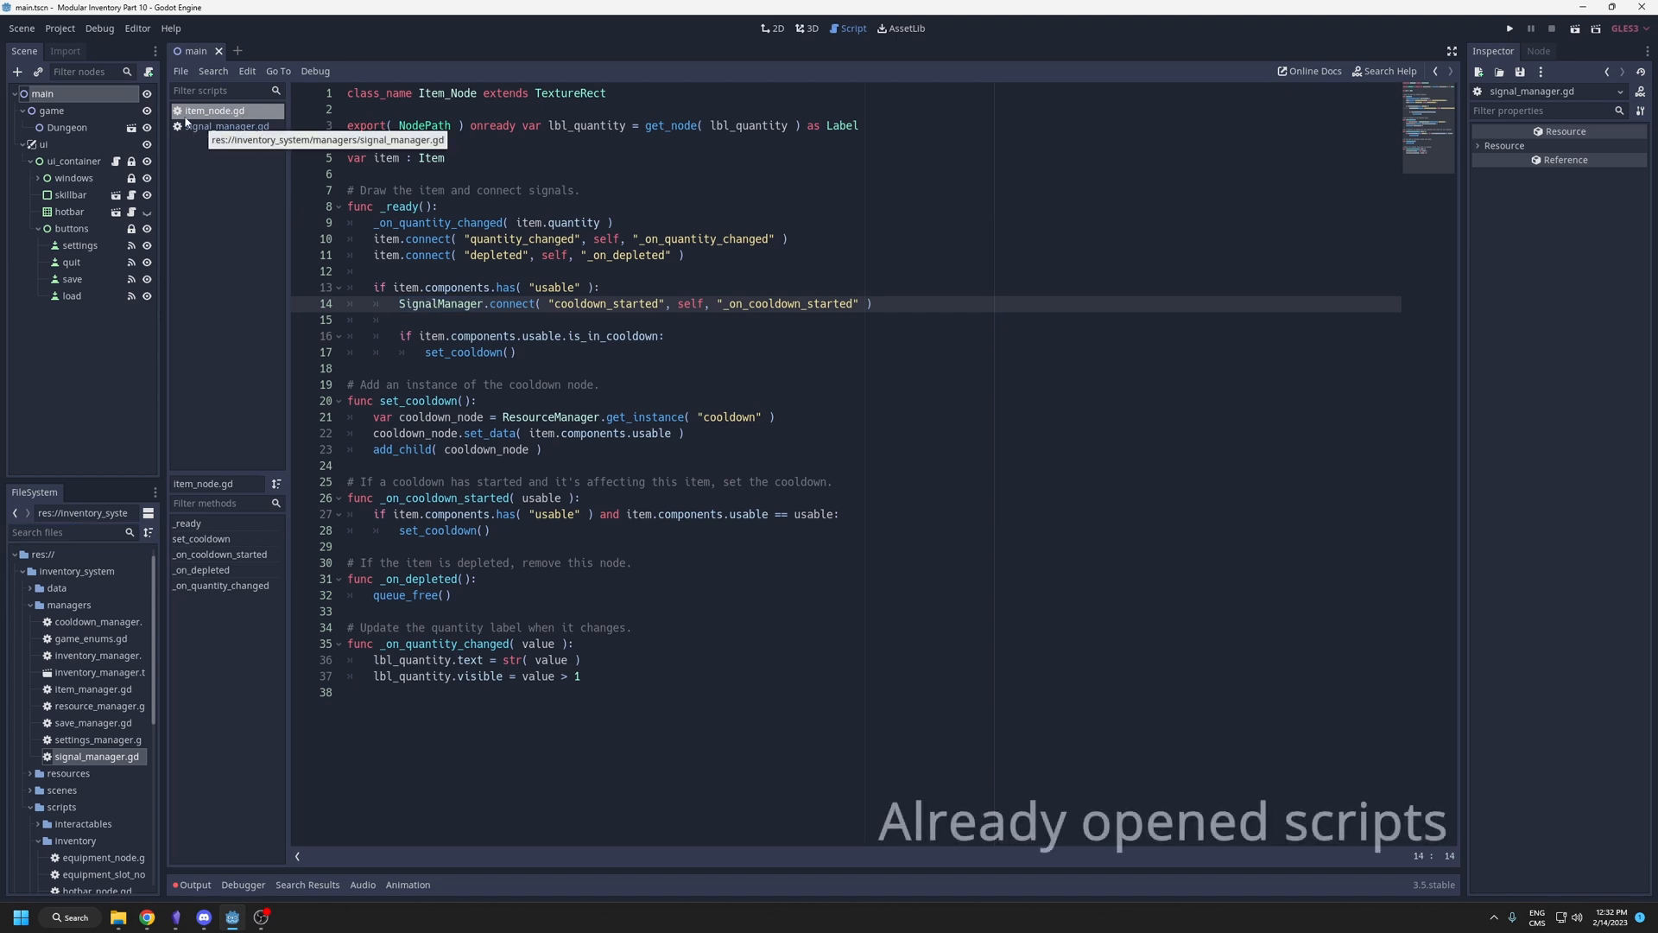
key("Down")
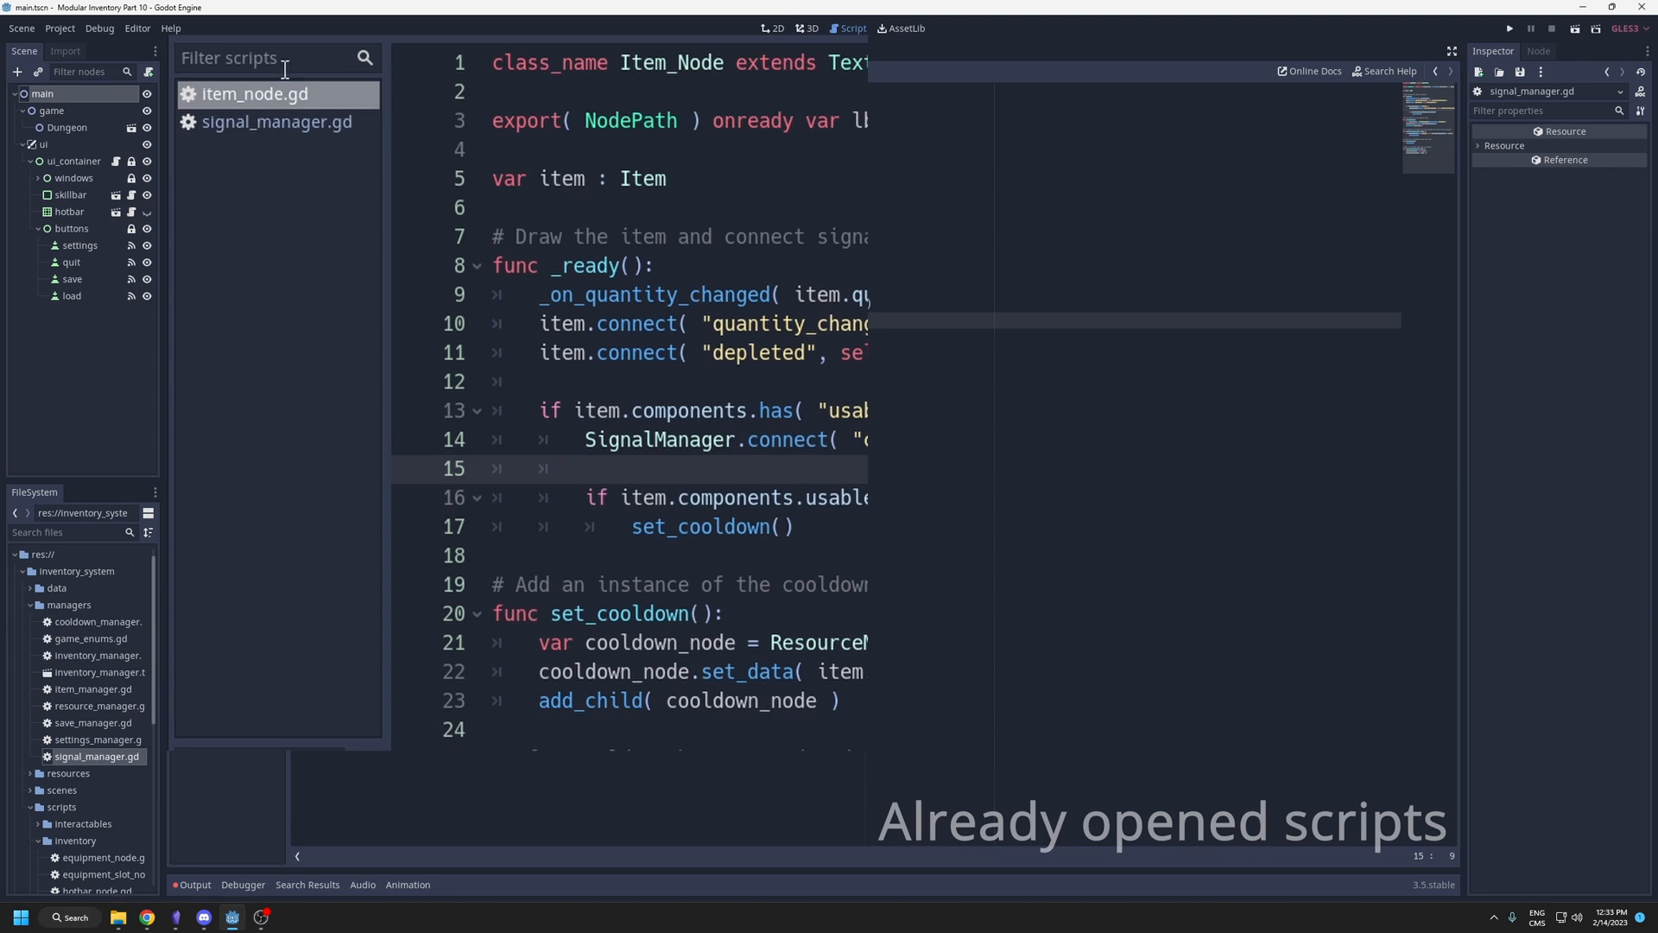
right_click(252, 119)
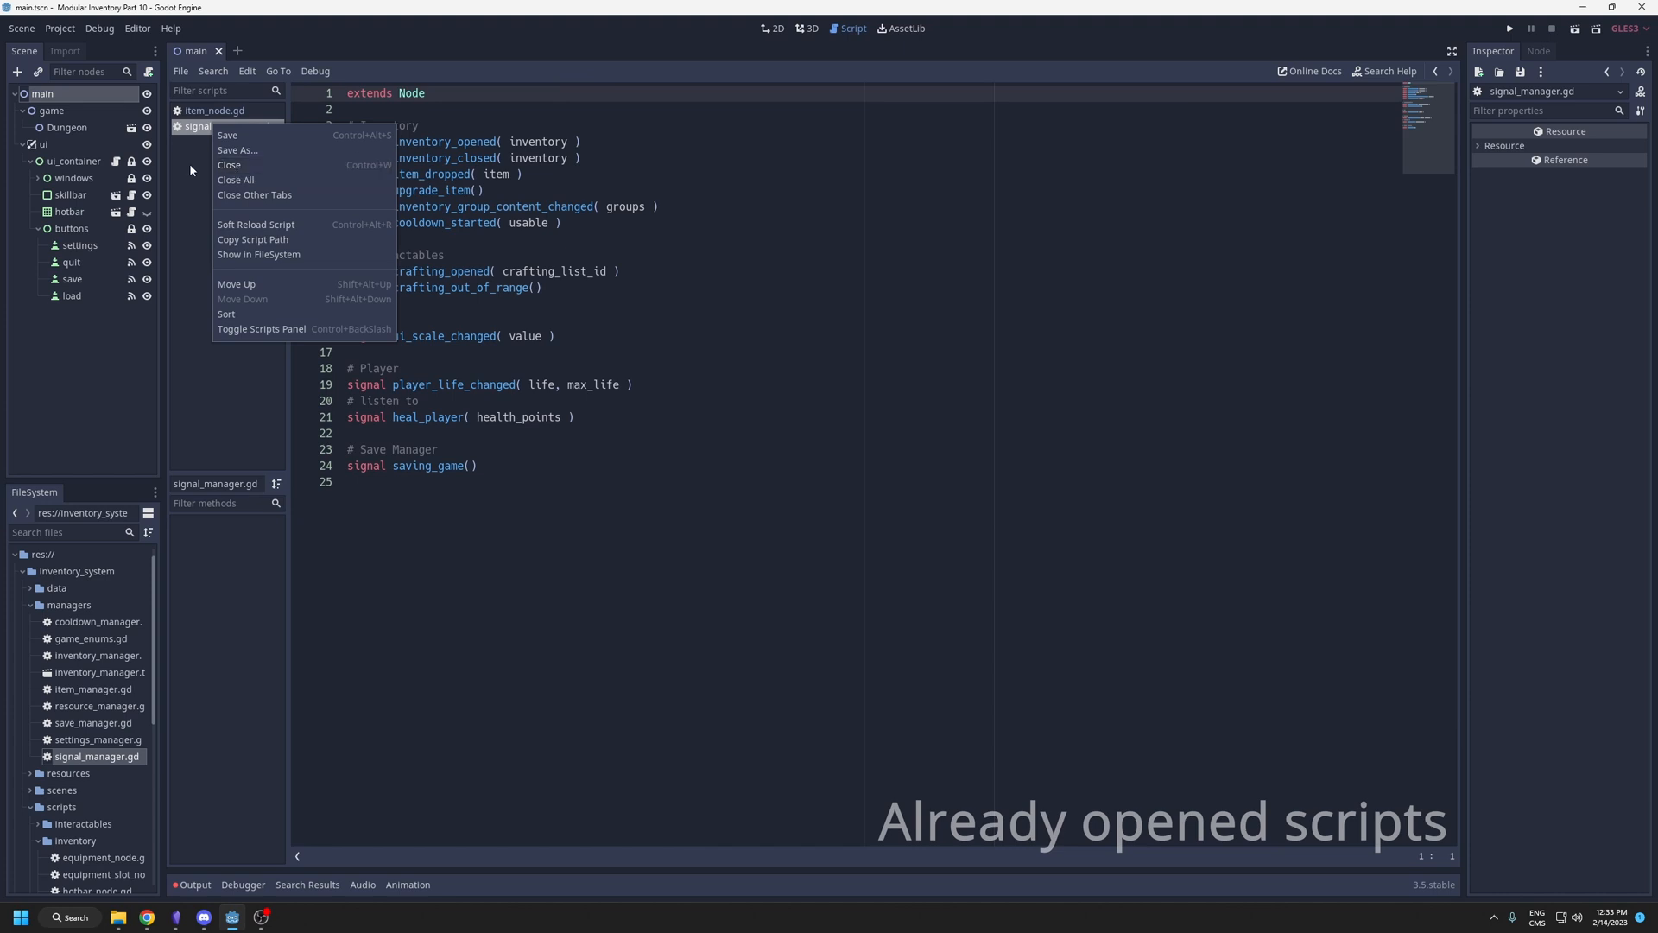
left_click(189, 163)
left_click(215, 111)
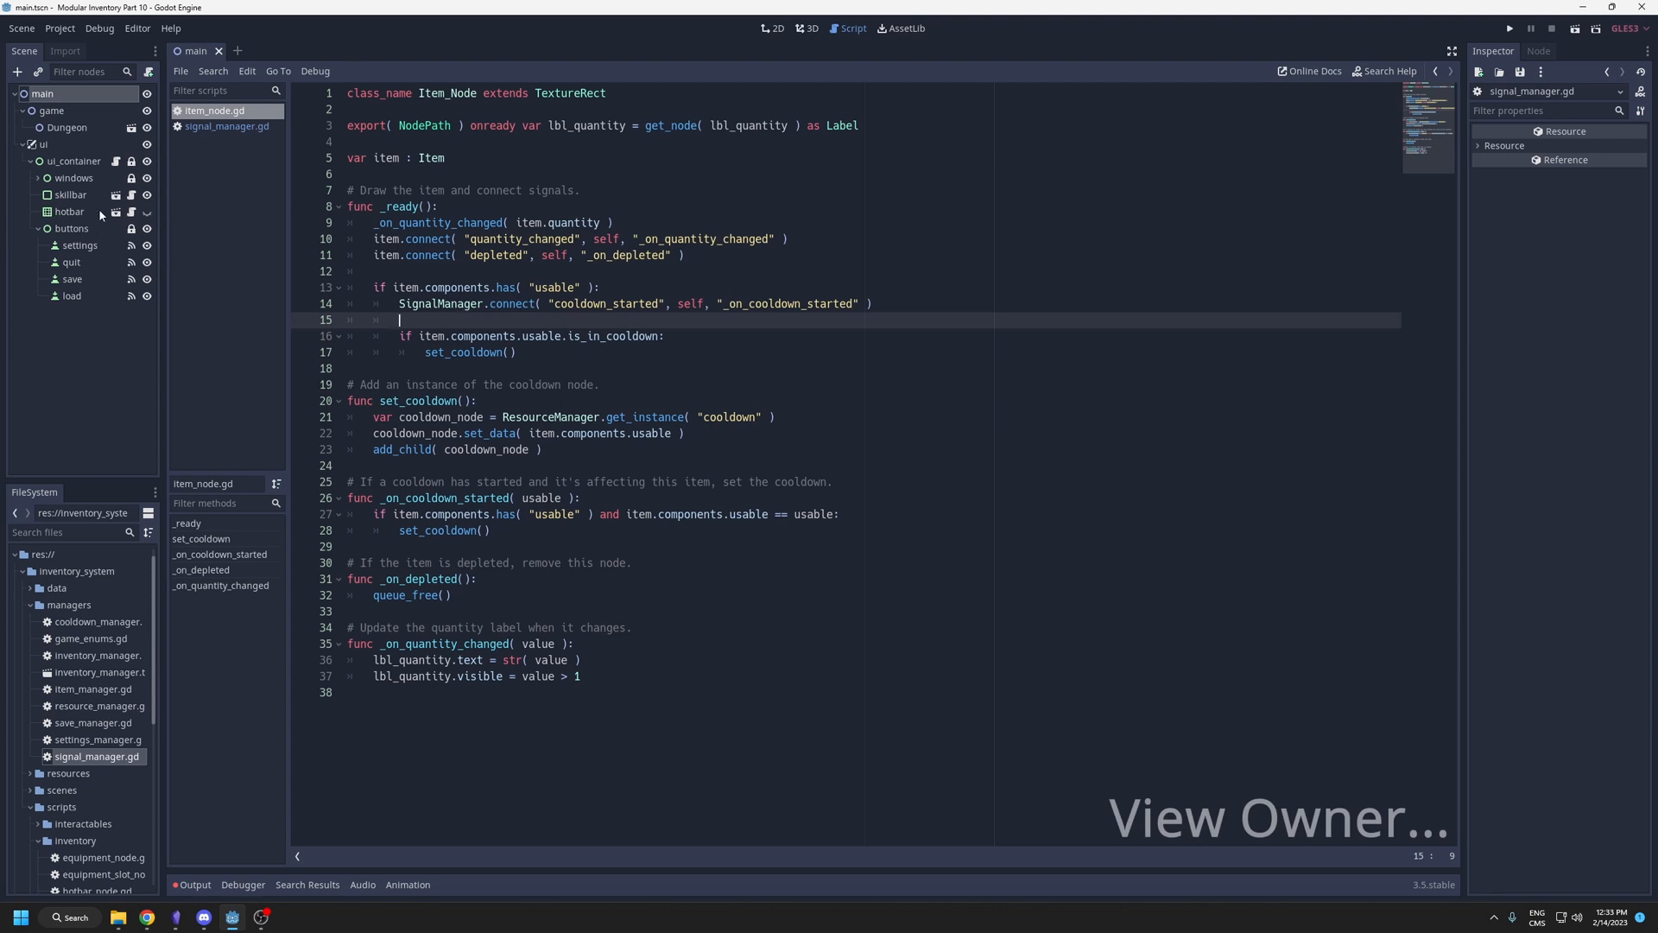
Filter the FileSystem for 'hot' and list the scenes owning hotbar_node.gd.
left_click(69, 211)
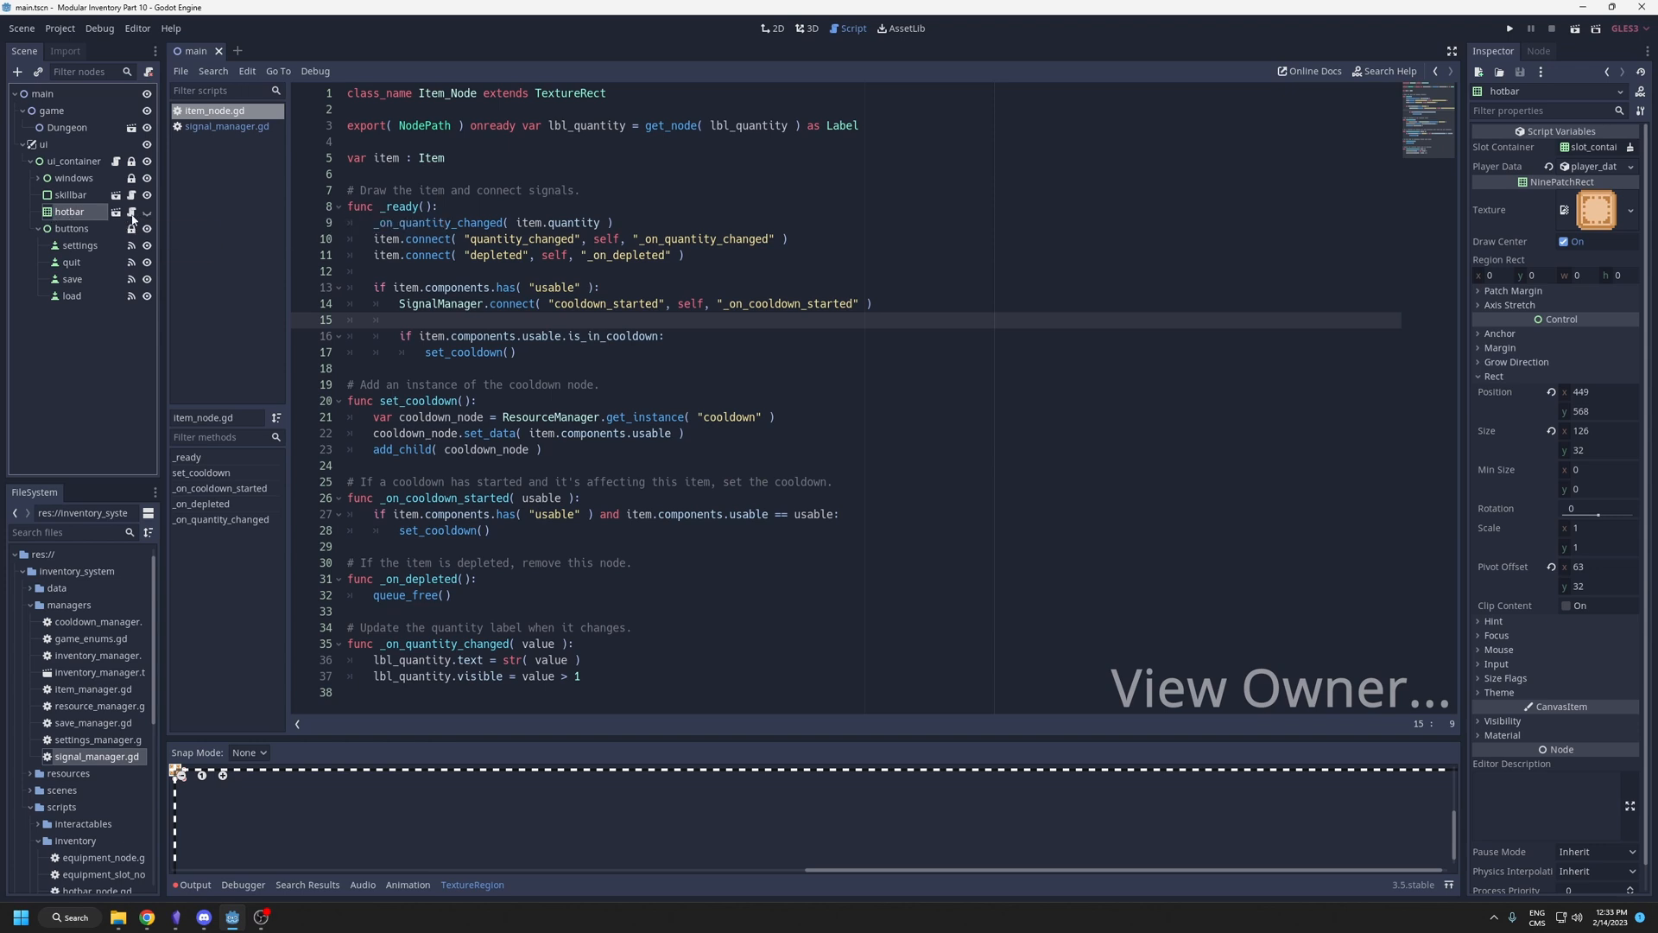
left_click(76, 533)
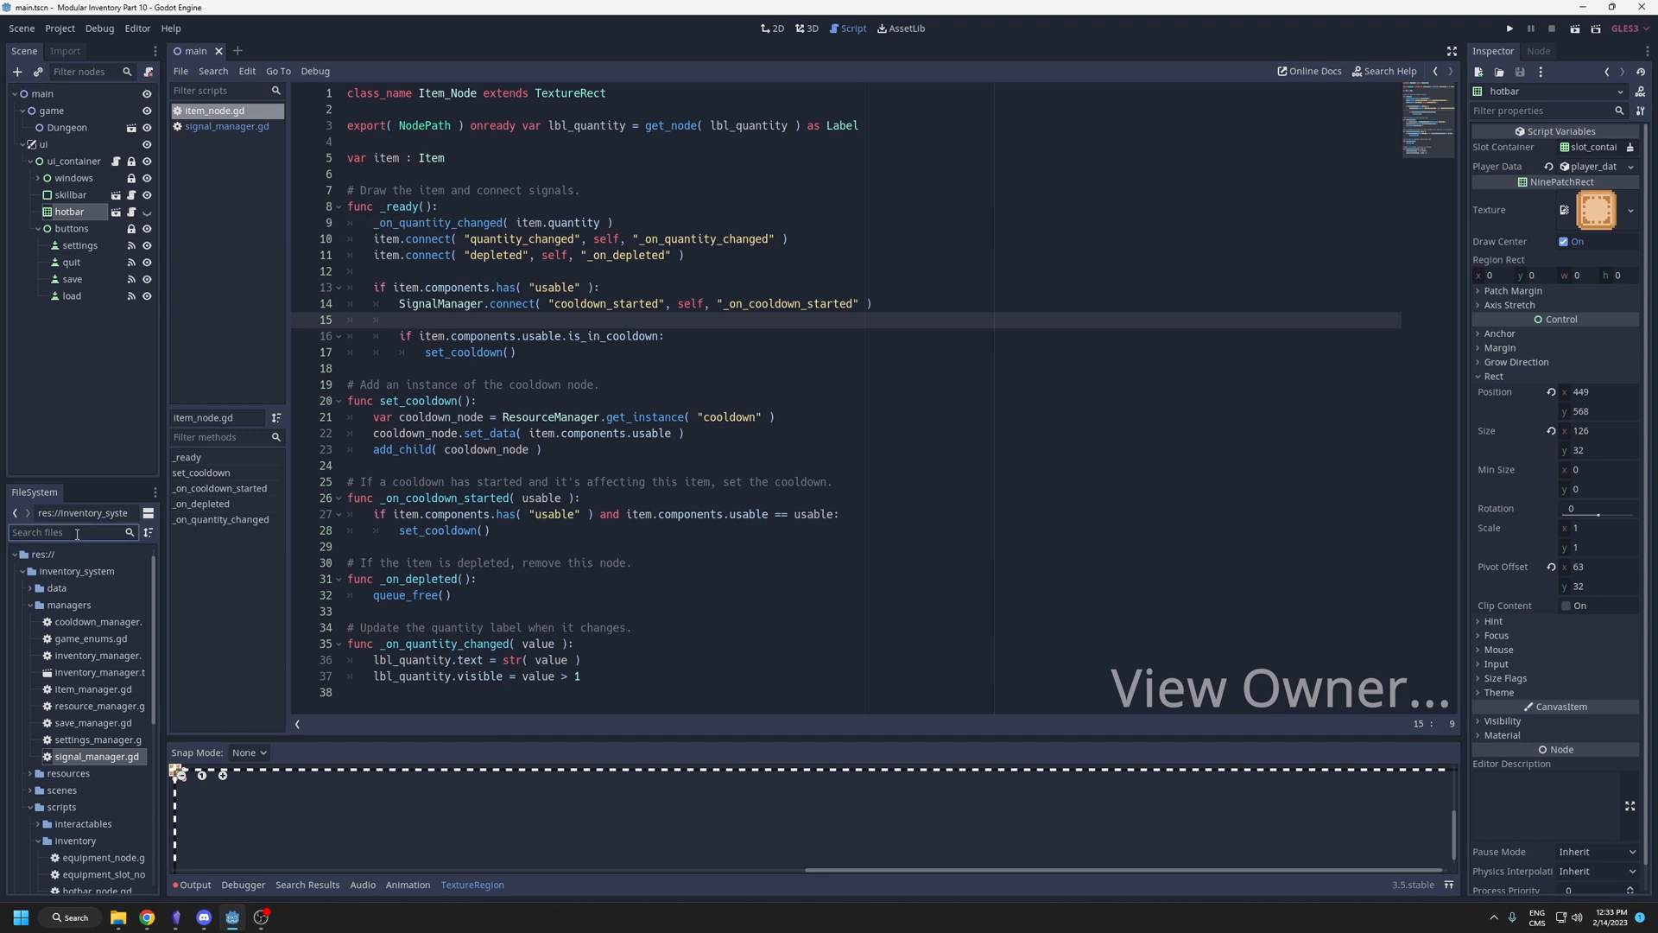
type("hot")
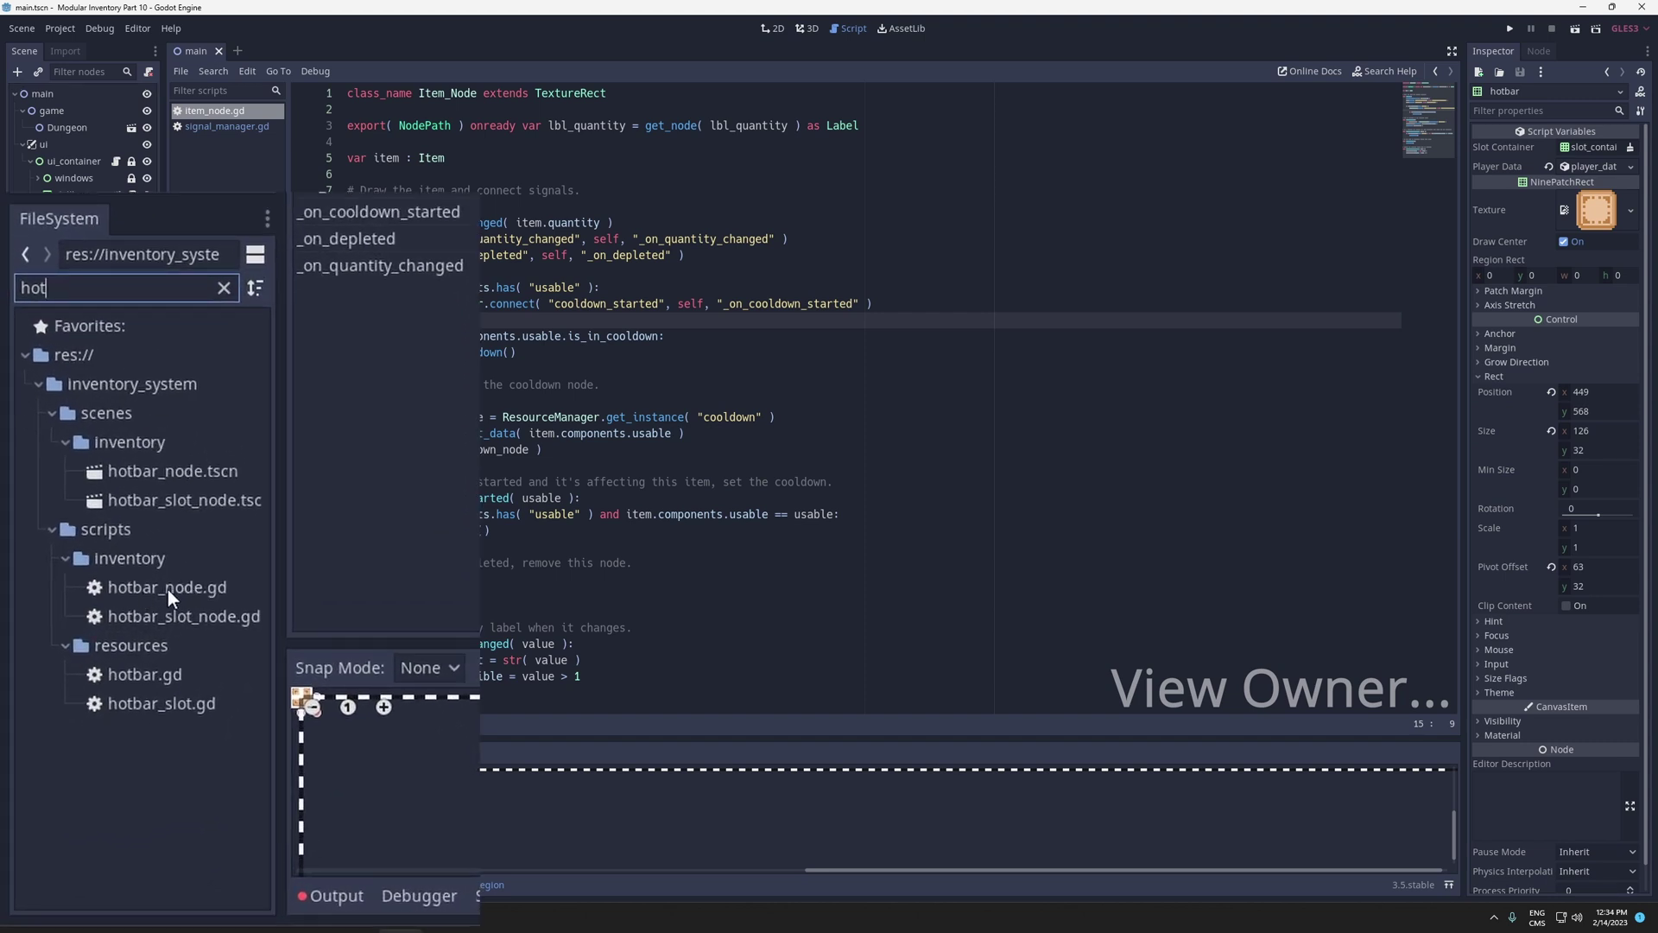
left_click(168, 590)
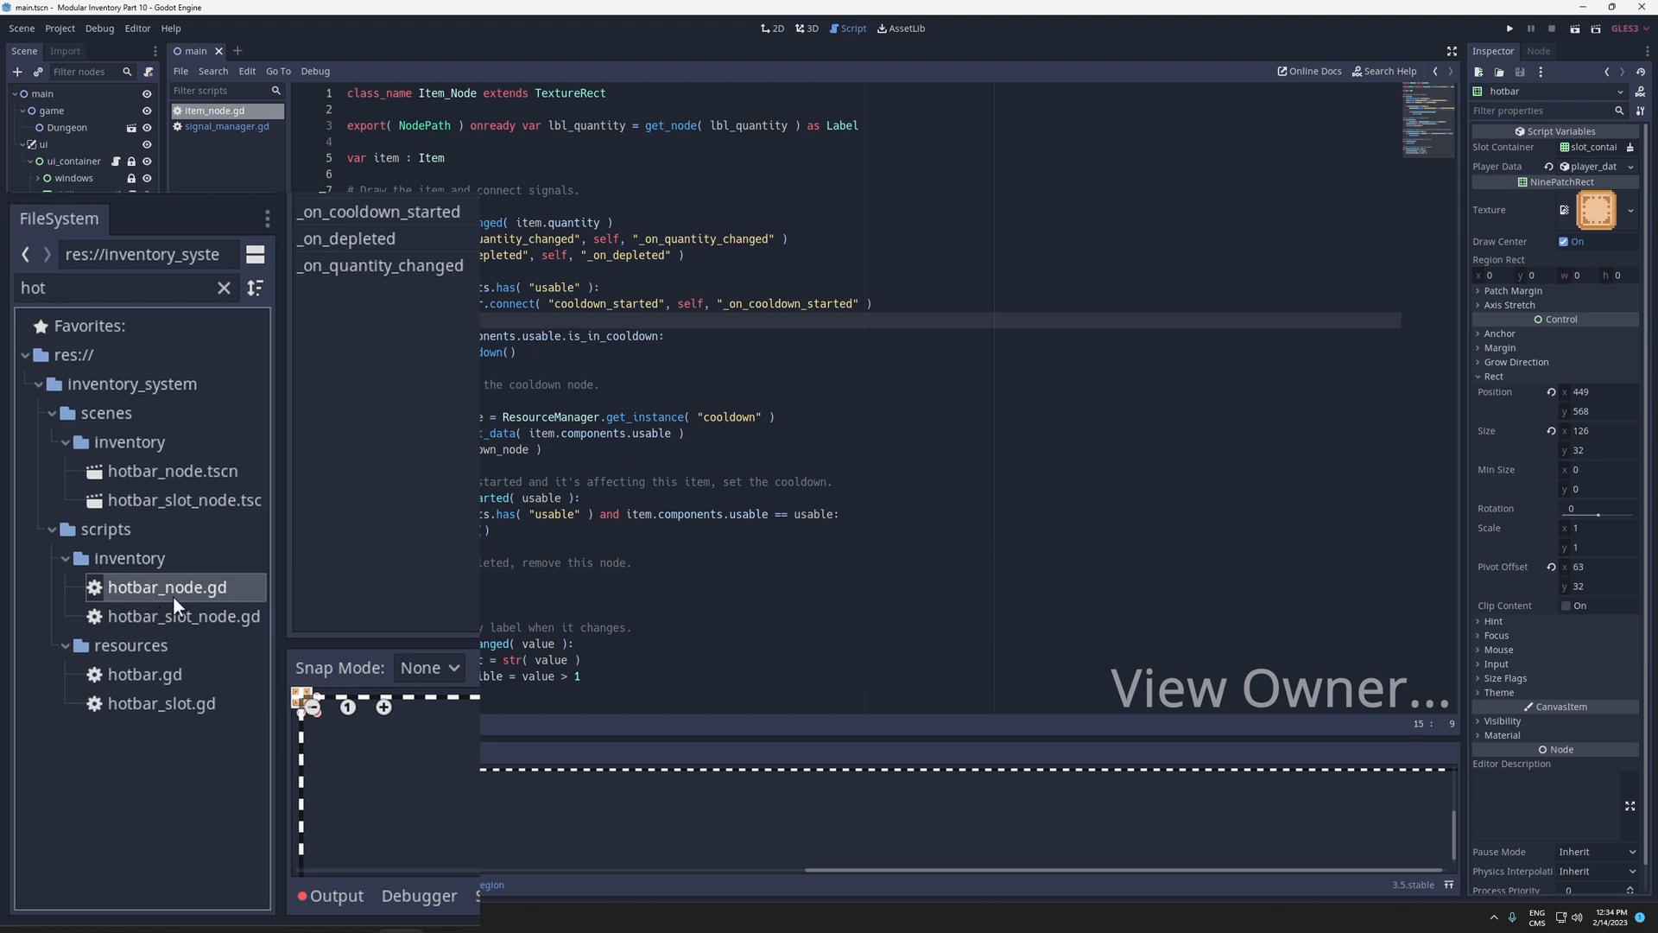
right_click(131, 588)
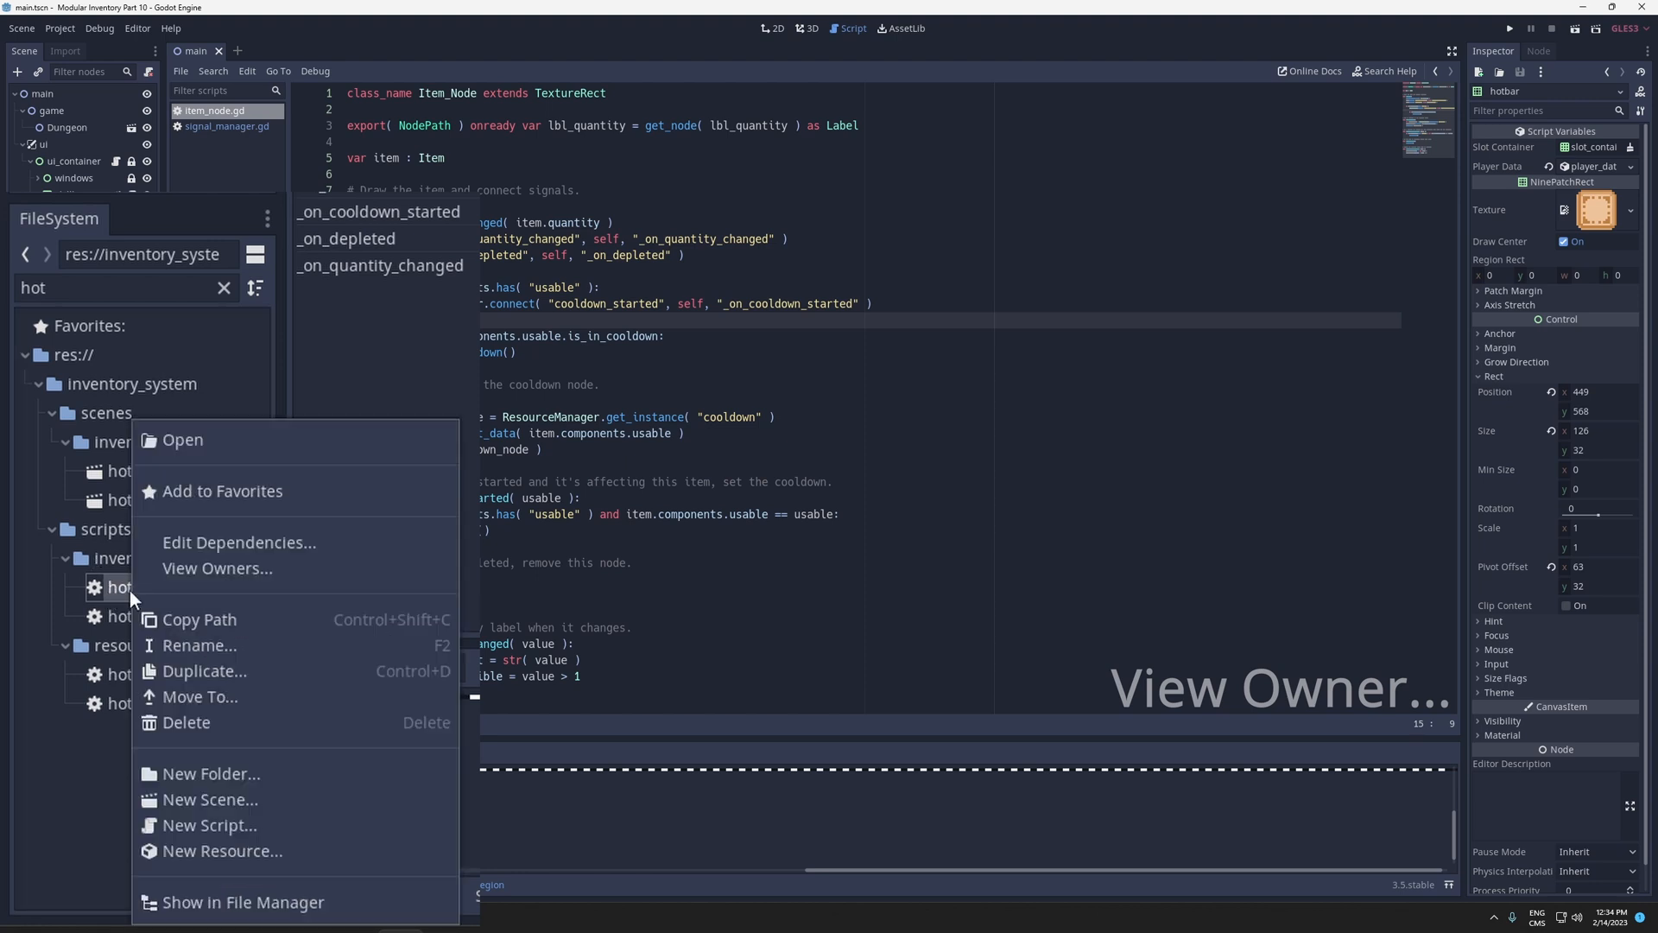
left_click(200, 567)
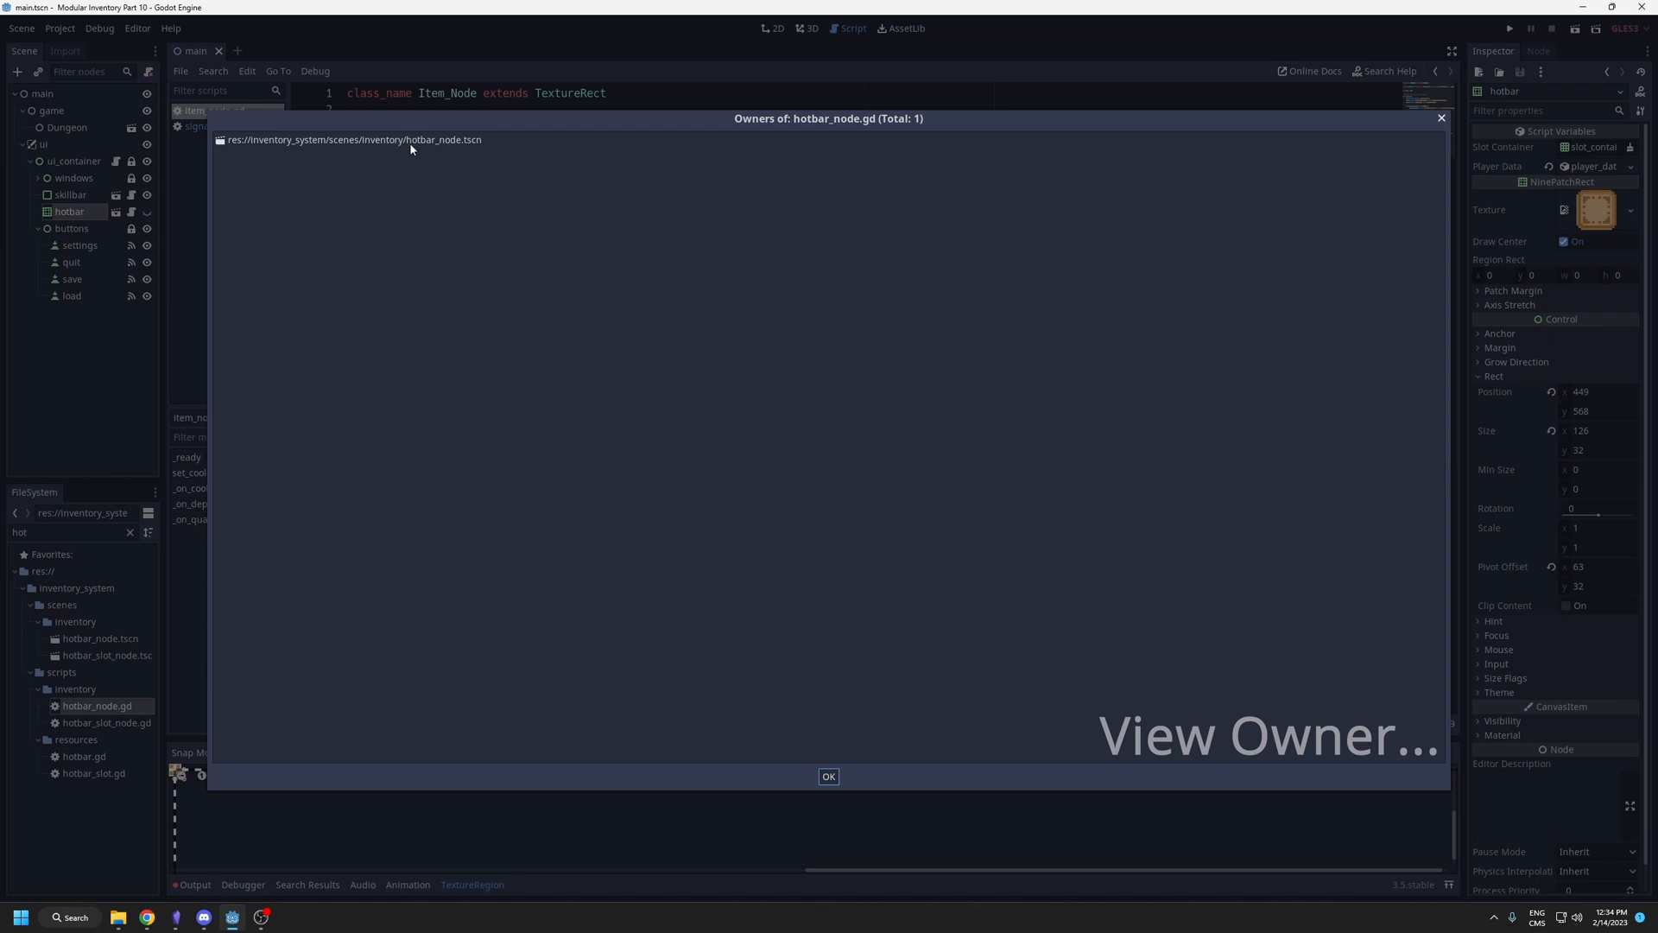
left_click(1441, 118)
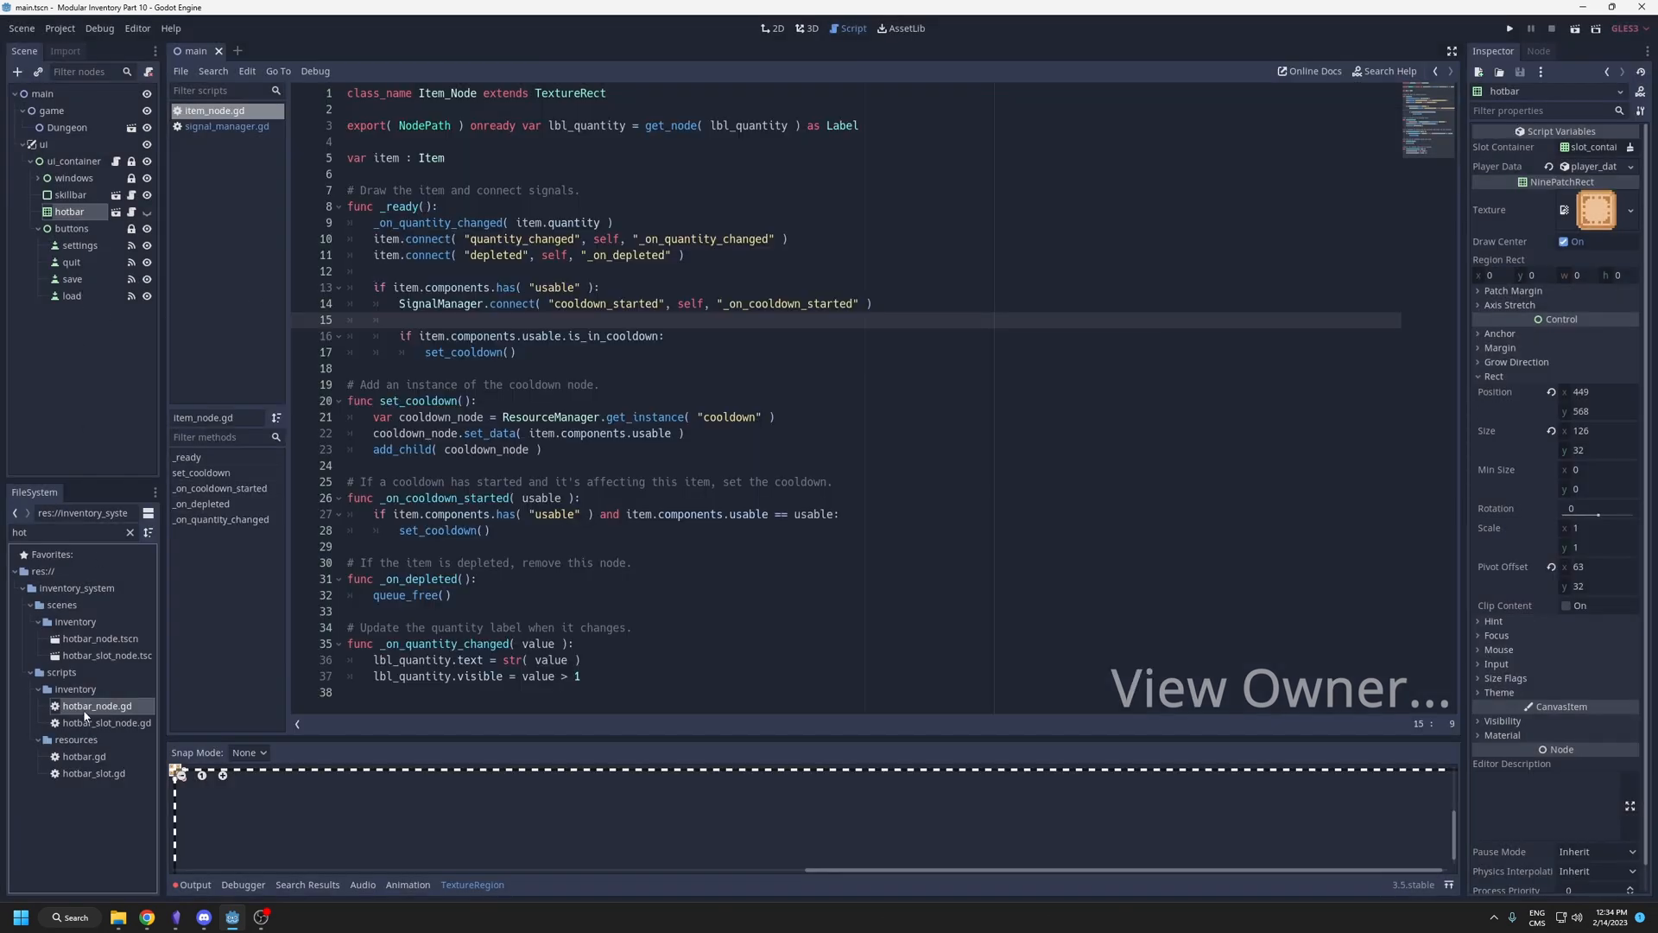
Attach hotbar_node.gd to the load node, save, and confirm owners hotbar_node.tscn and main.tscn.
left_click_drag(91, 707, 72, 297)
key("ctrl+s")
right_click(104, 708)
left_click(134, 697)
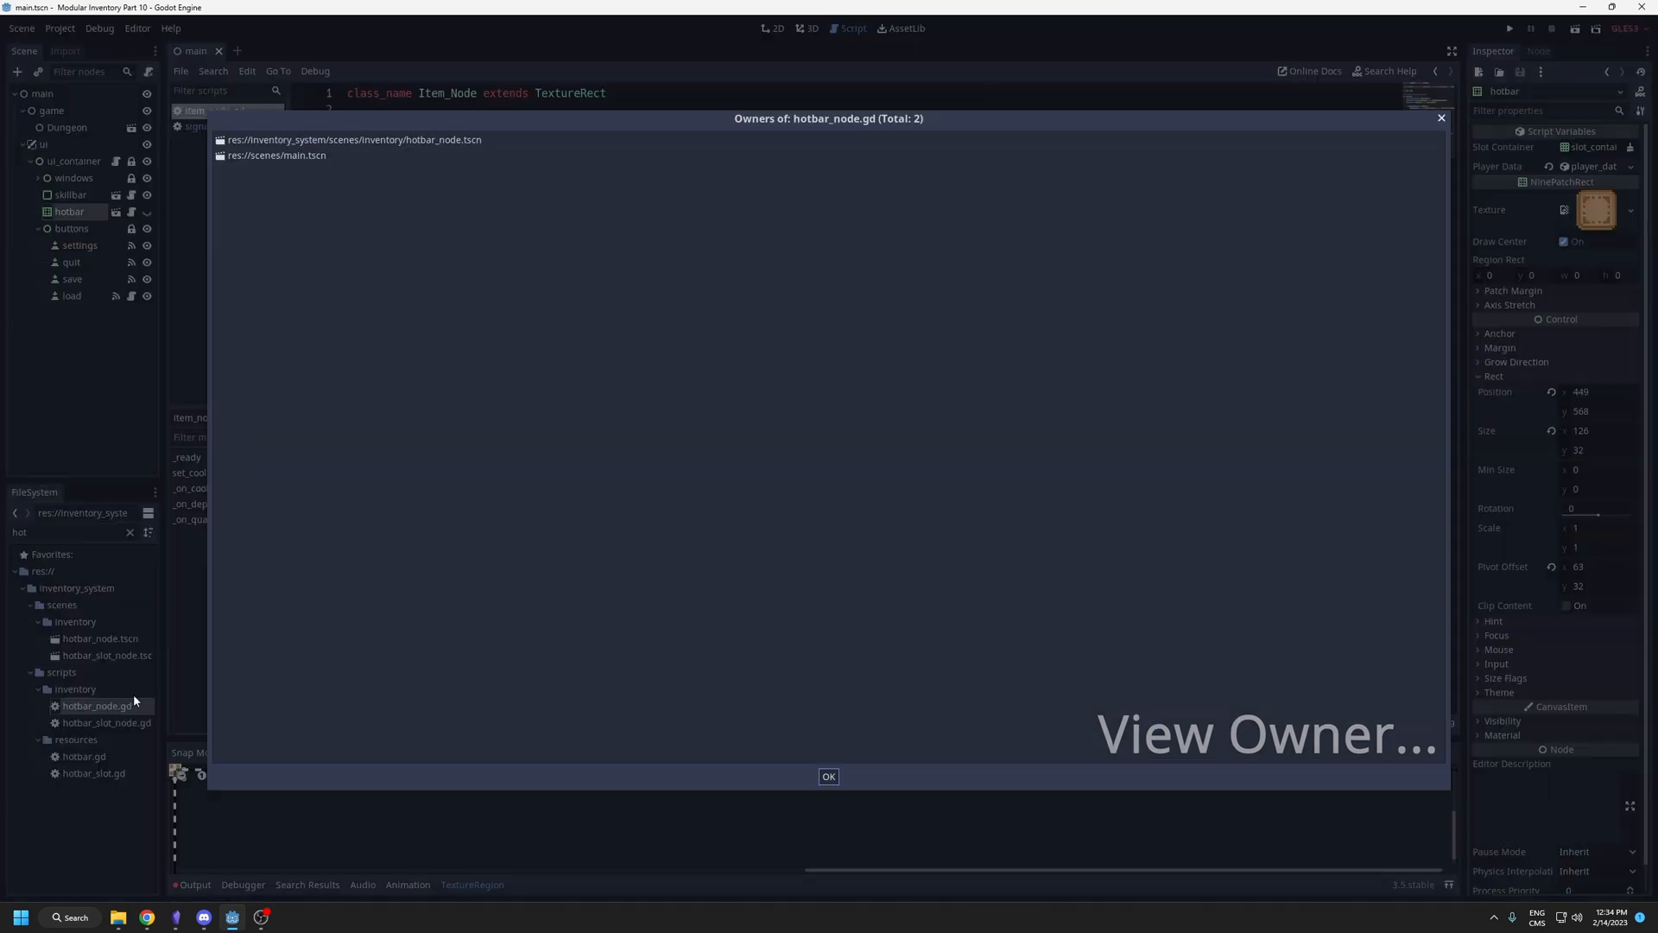
left_click(265, 140)
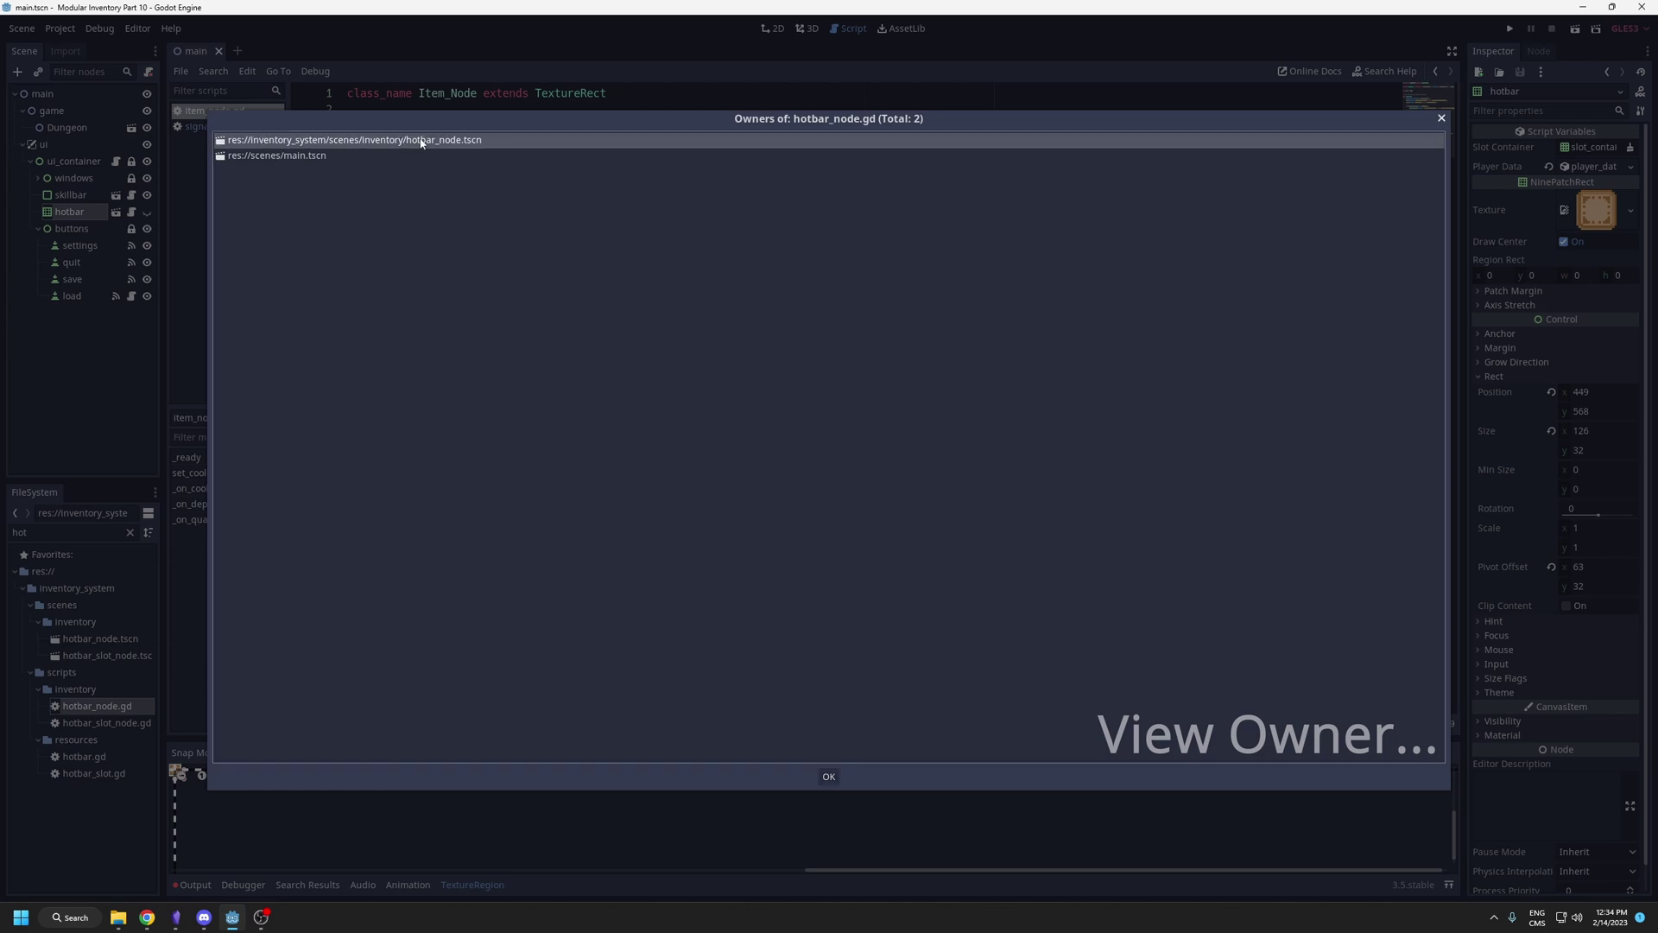
left_click(294, 158)
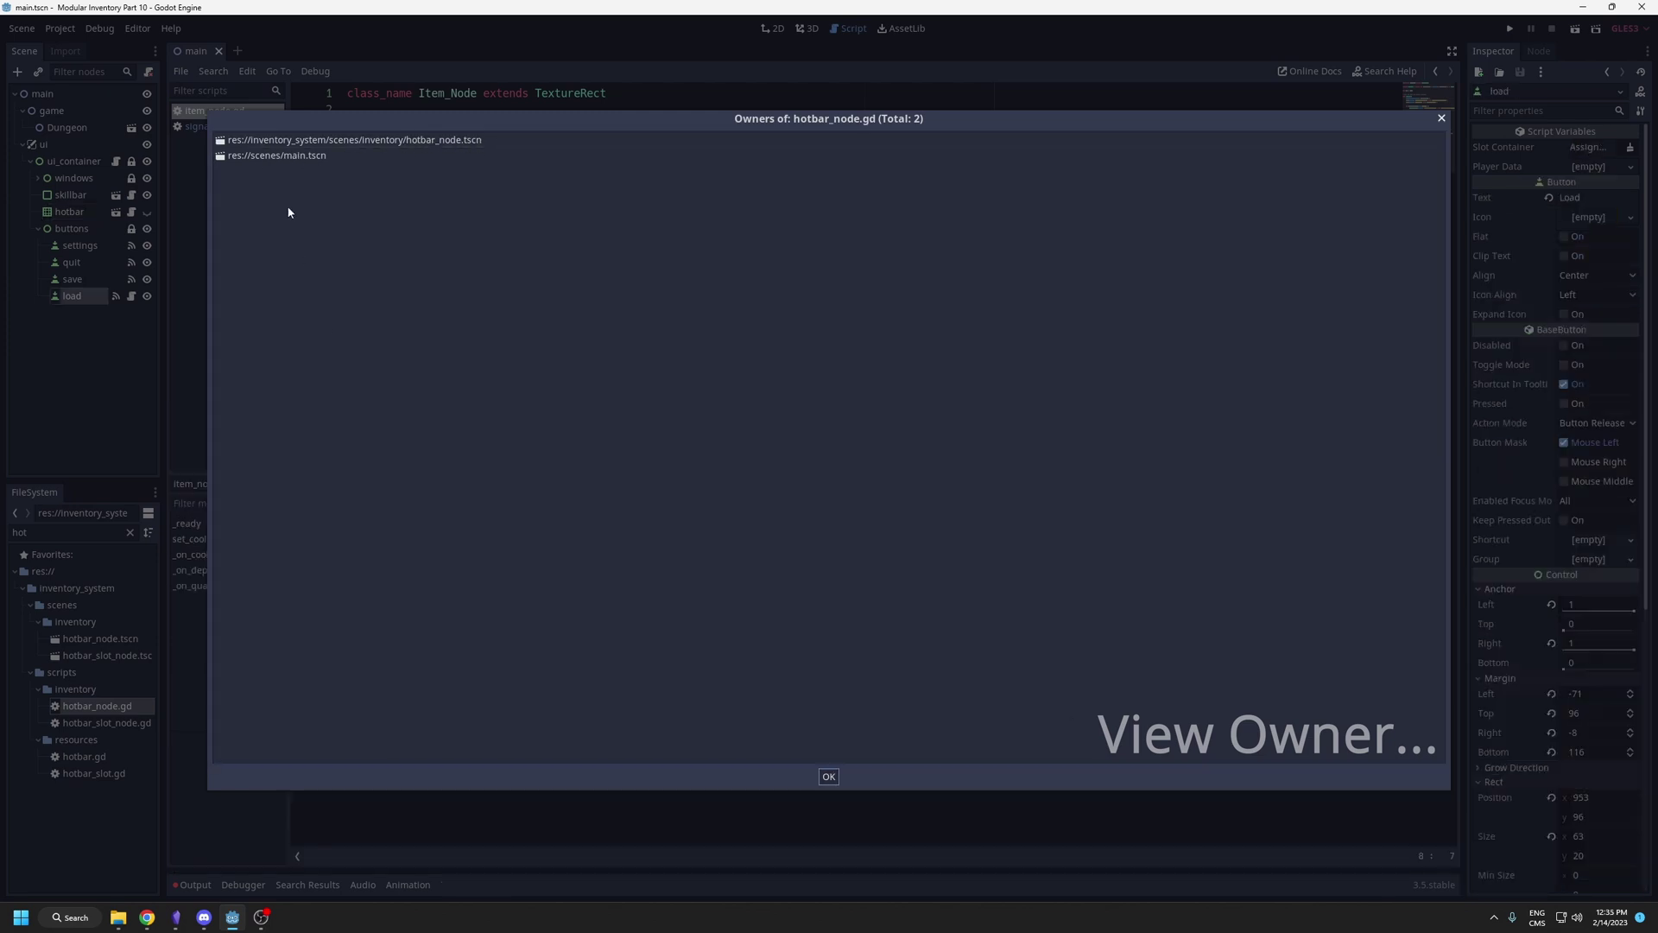
left_click(298, 155)
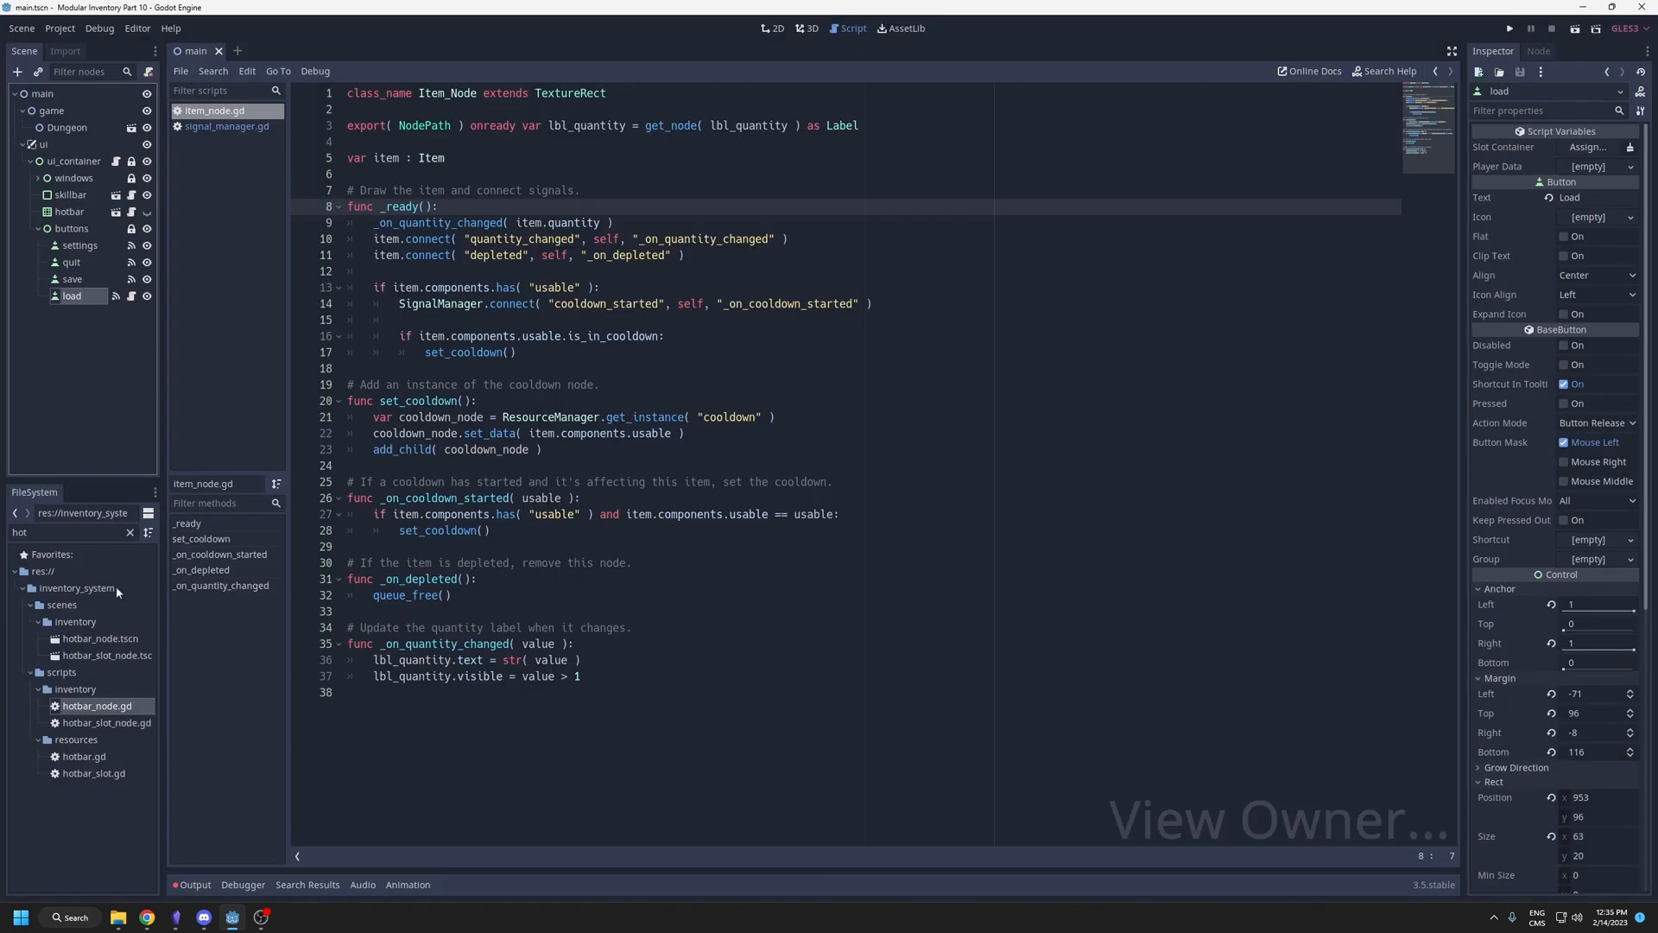
Add a new line 24 after line 23 containing a load( ) call.
left_click(454, 173)
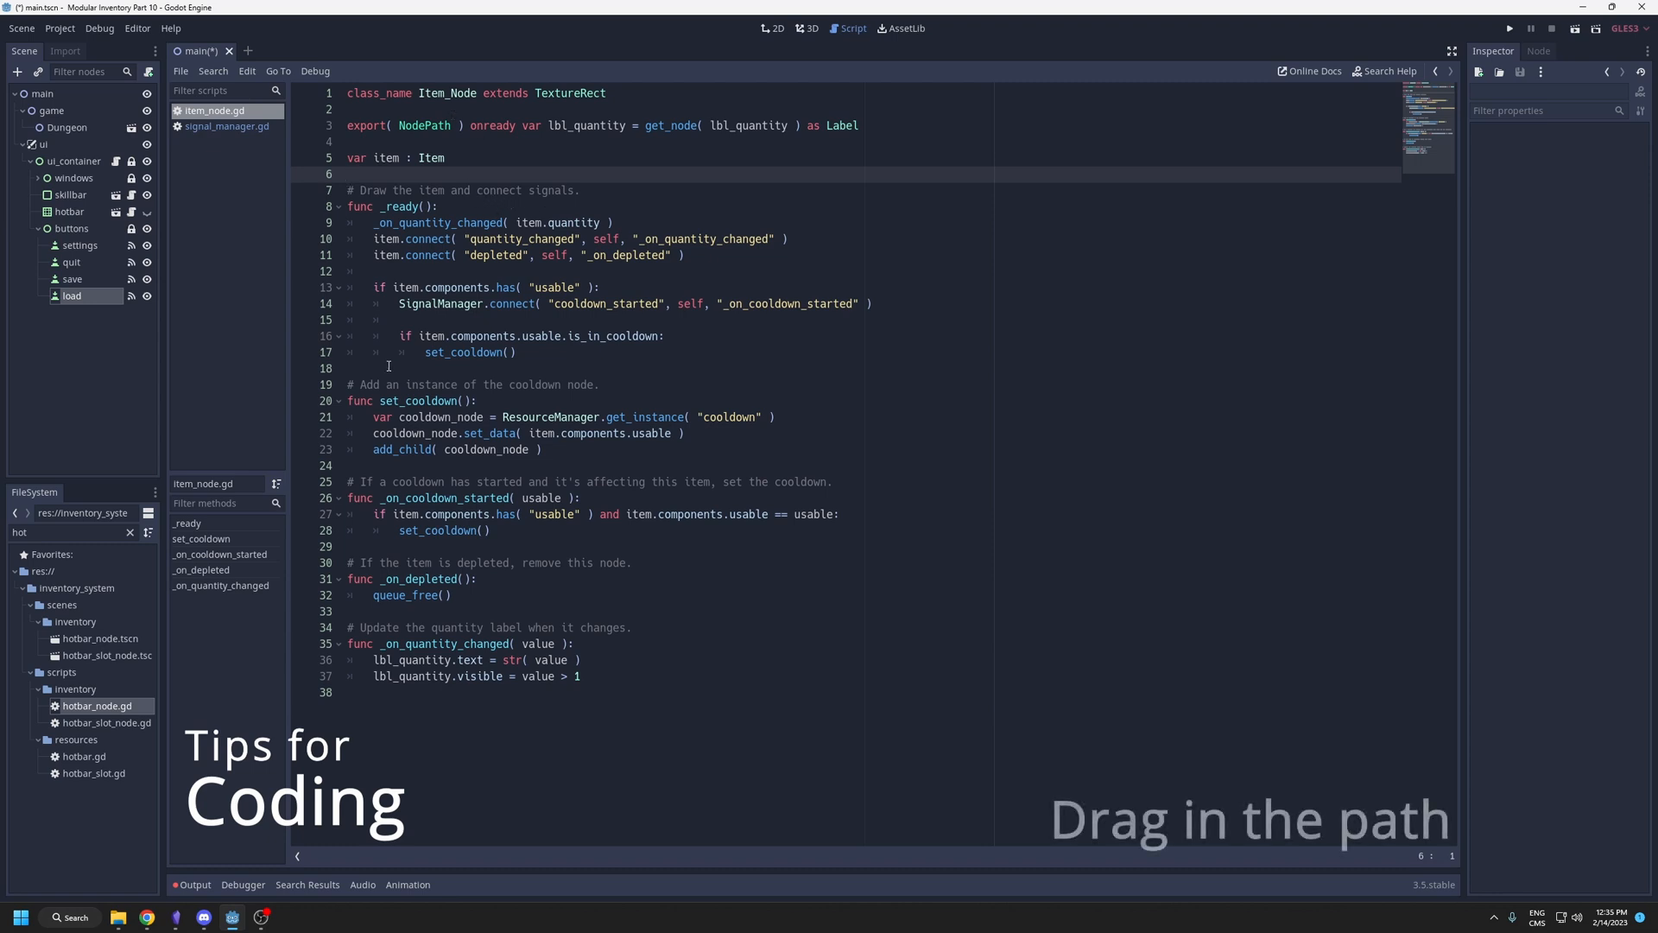
left_click(558, 451)
key("Return")
type("var ")
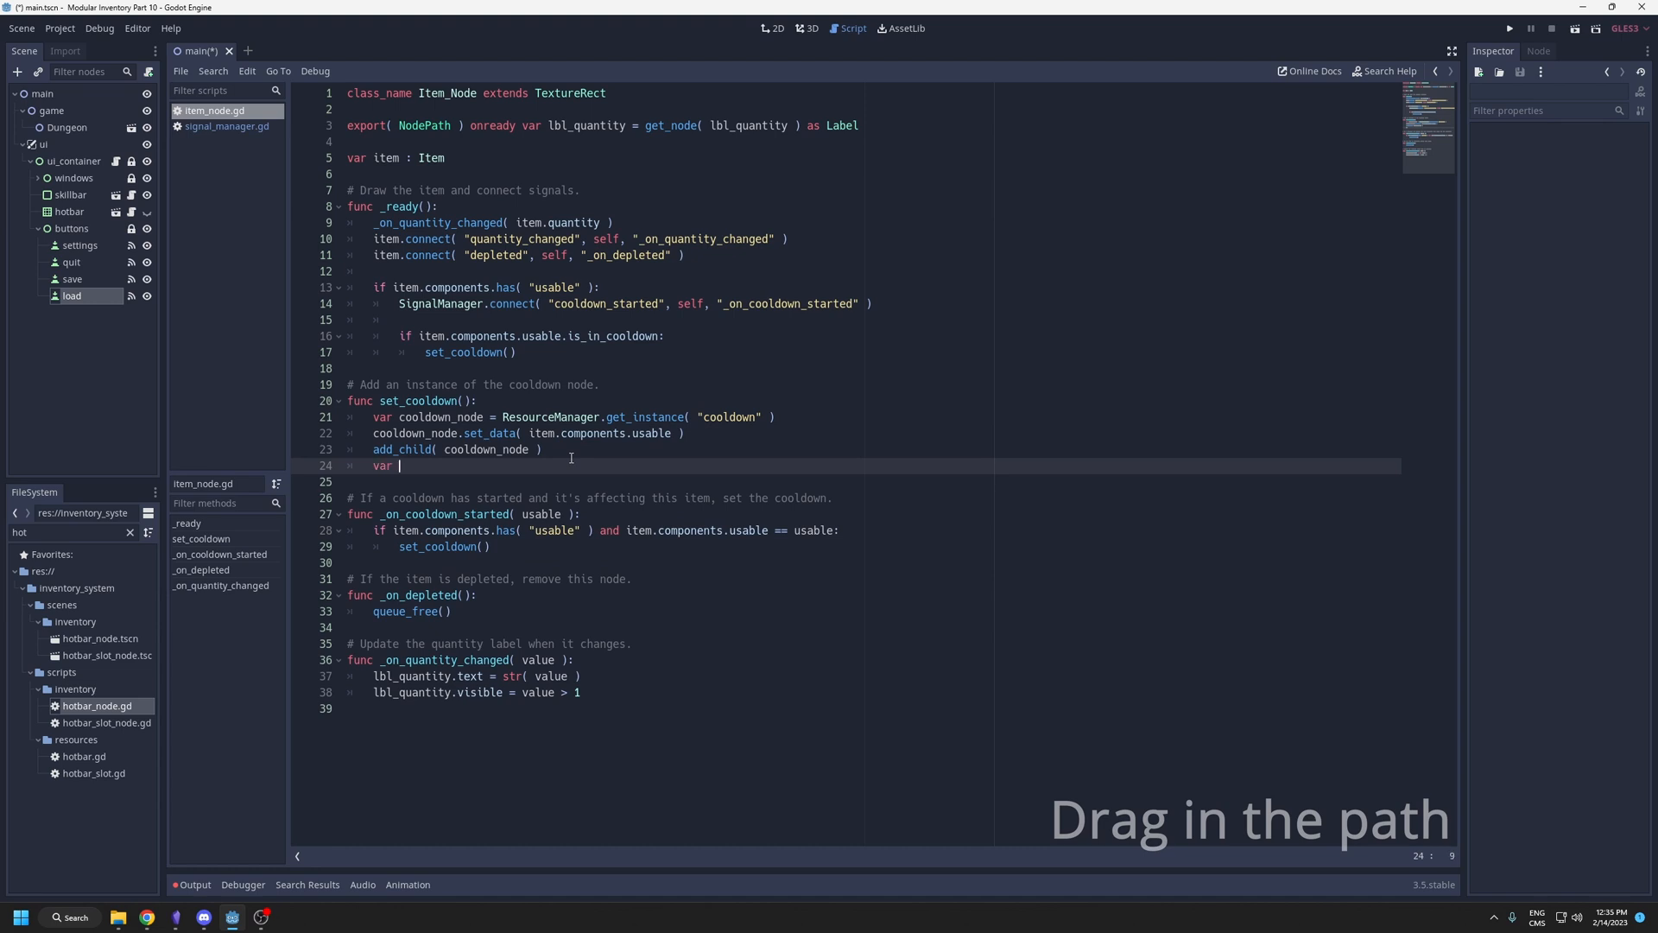
type("test = load(")
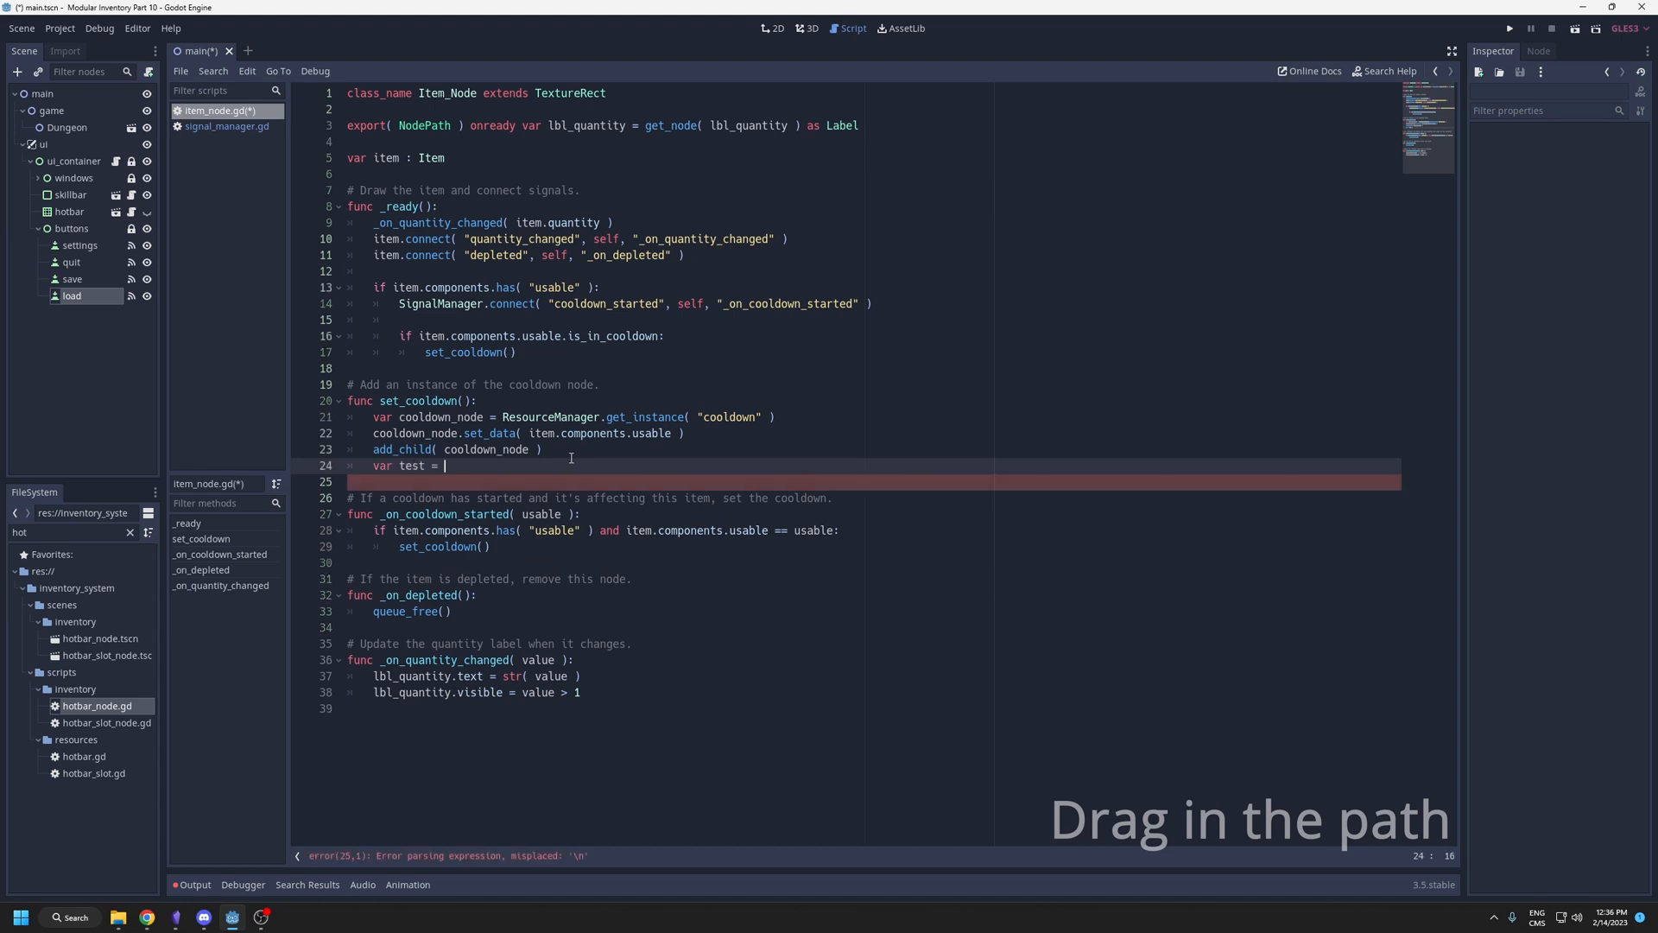
key("Escape")
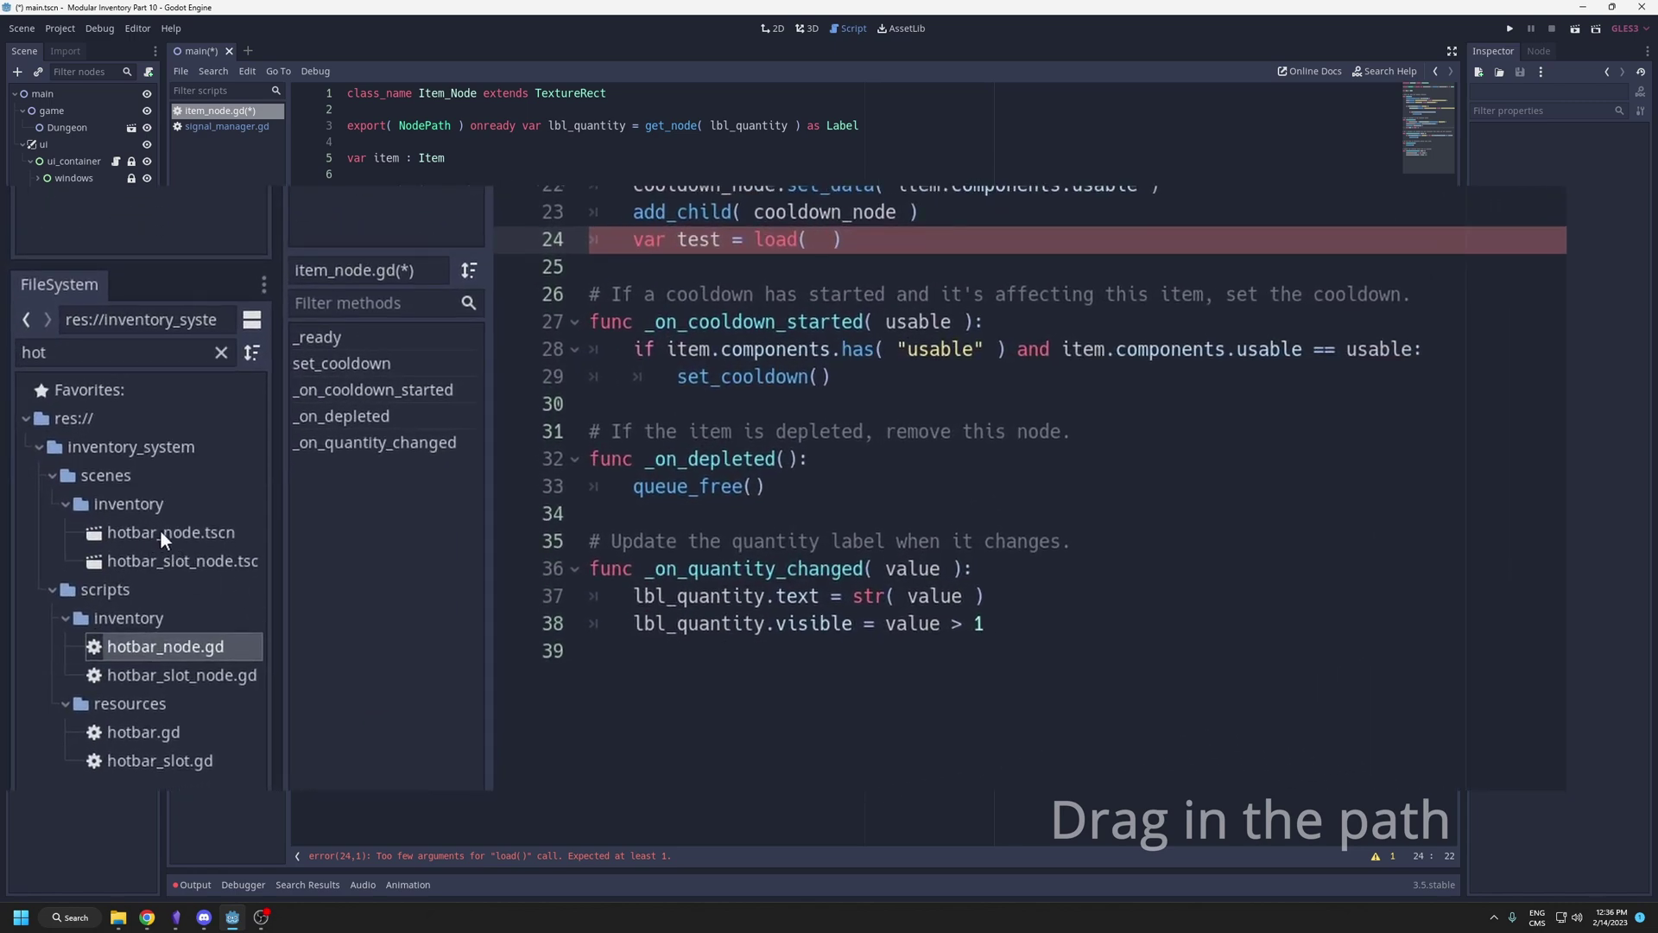
Drag hotbar_node.tscn into load( ) to insert its res:// path, then show its Copy Path option.
left_click_drag(160, 533, 746, 266)
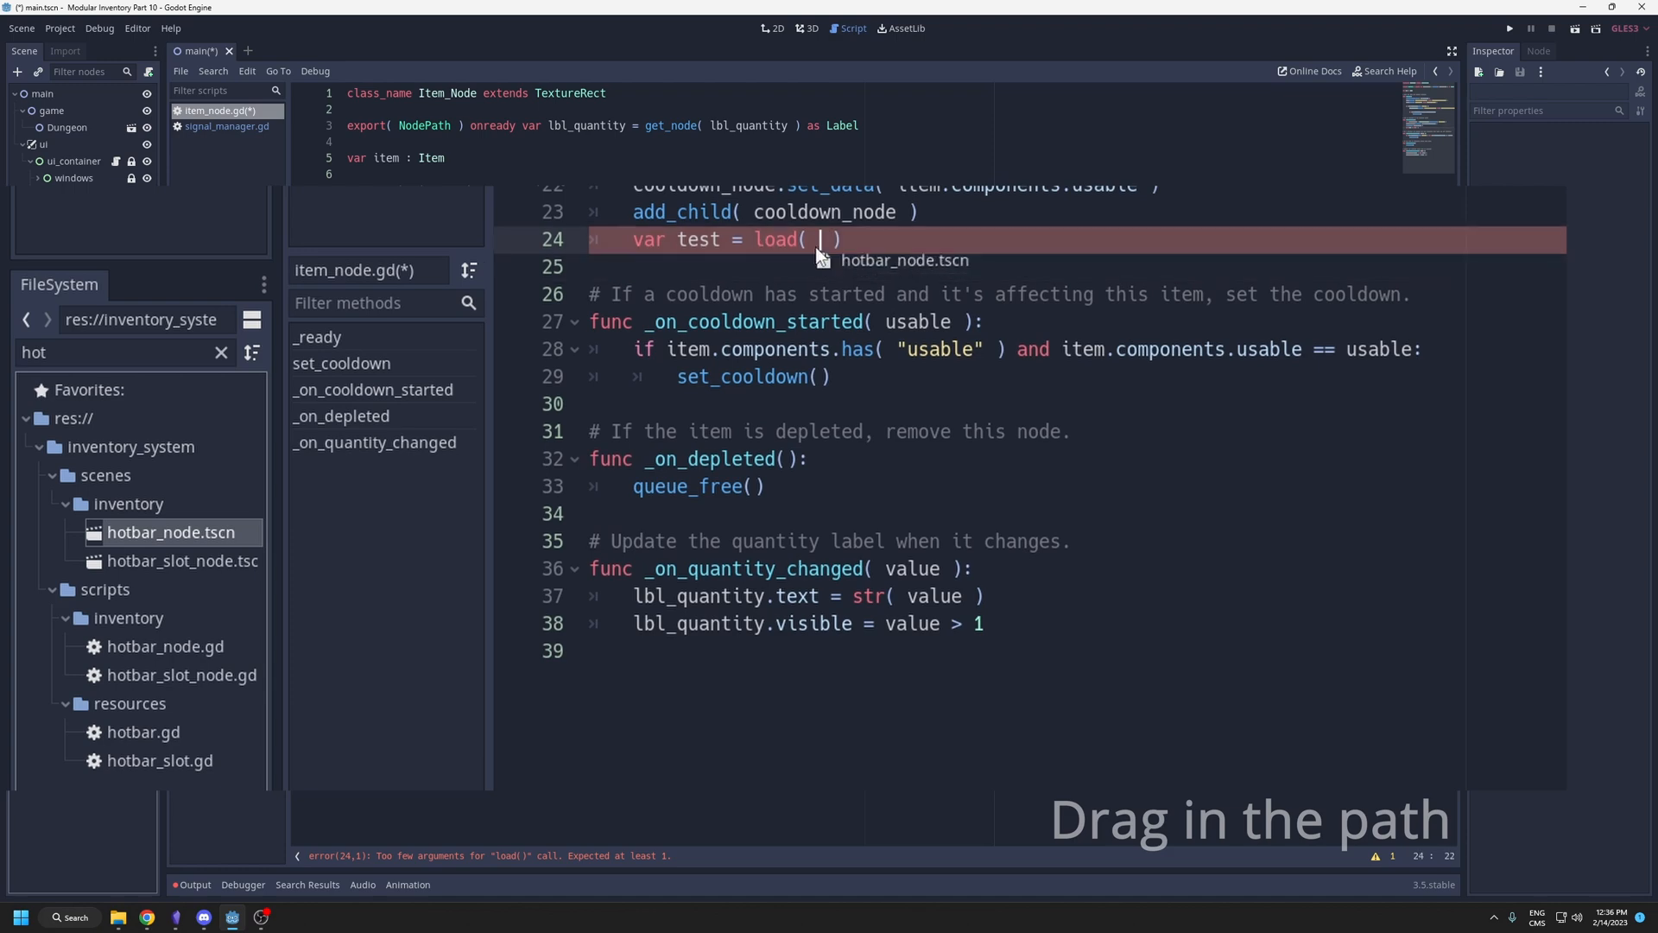
left_click_drag(746, 265, 816, 240)
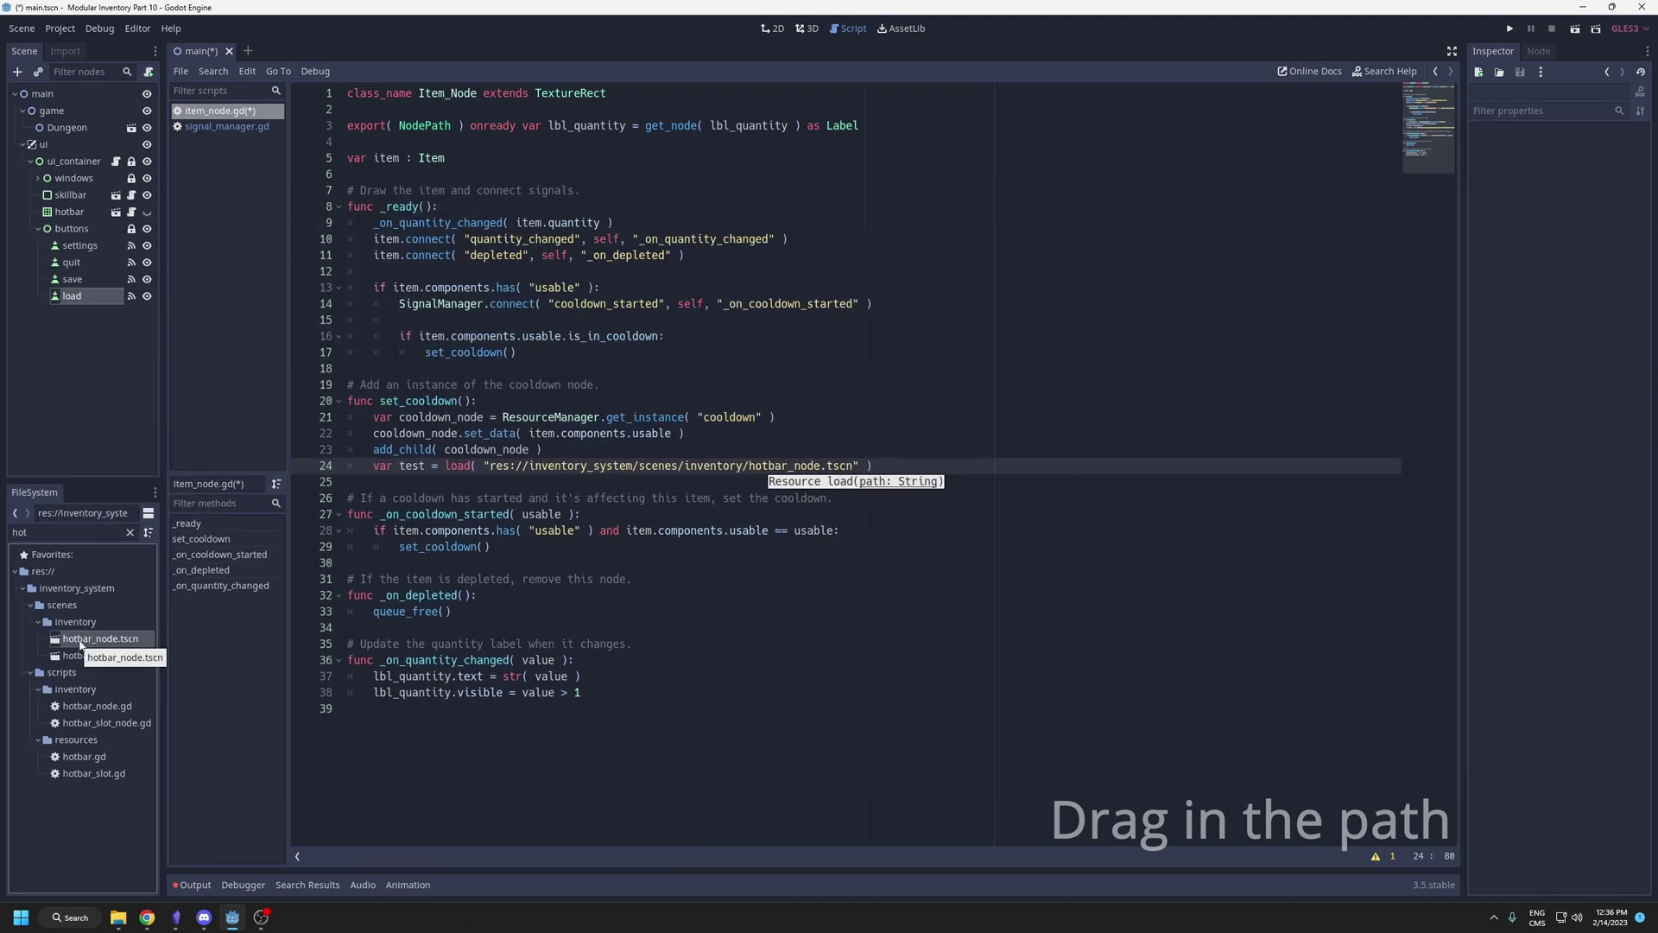
right_click(80, 644)
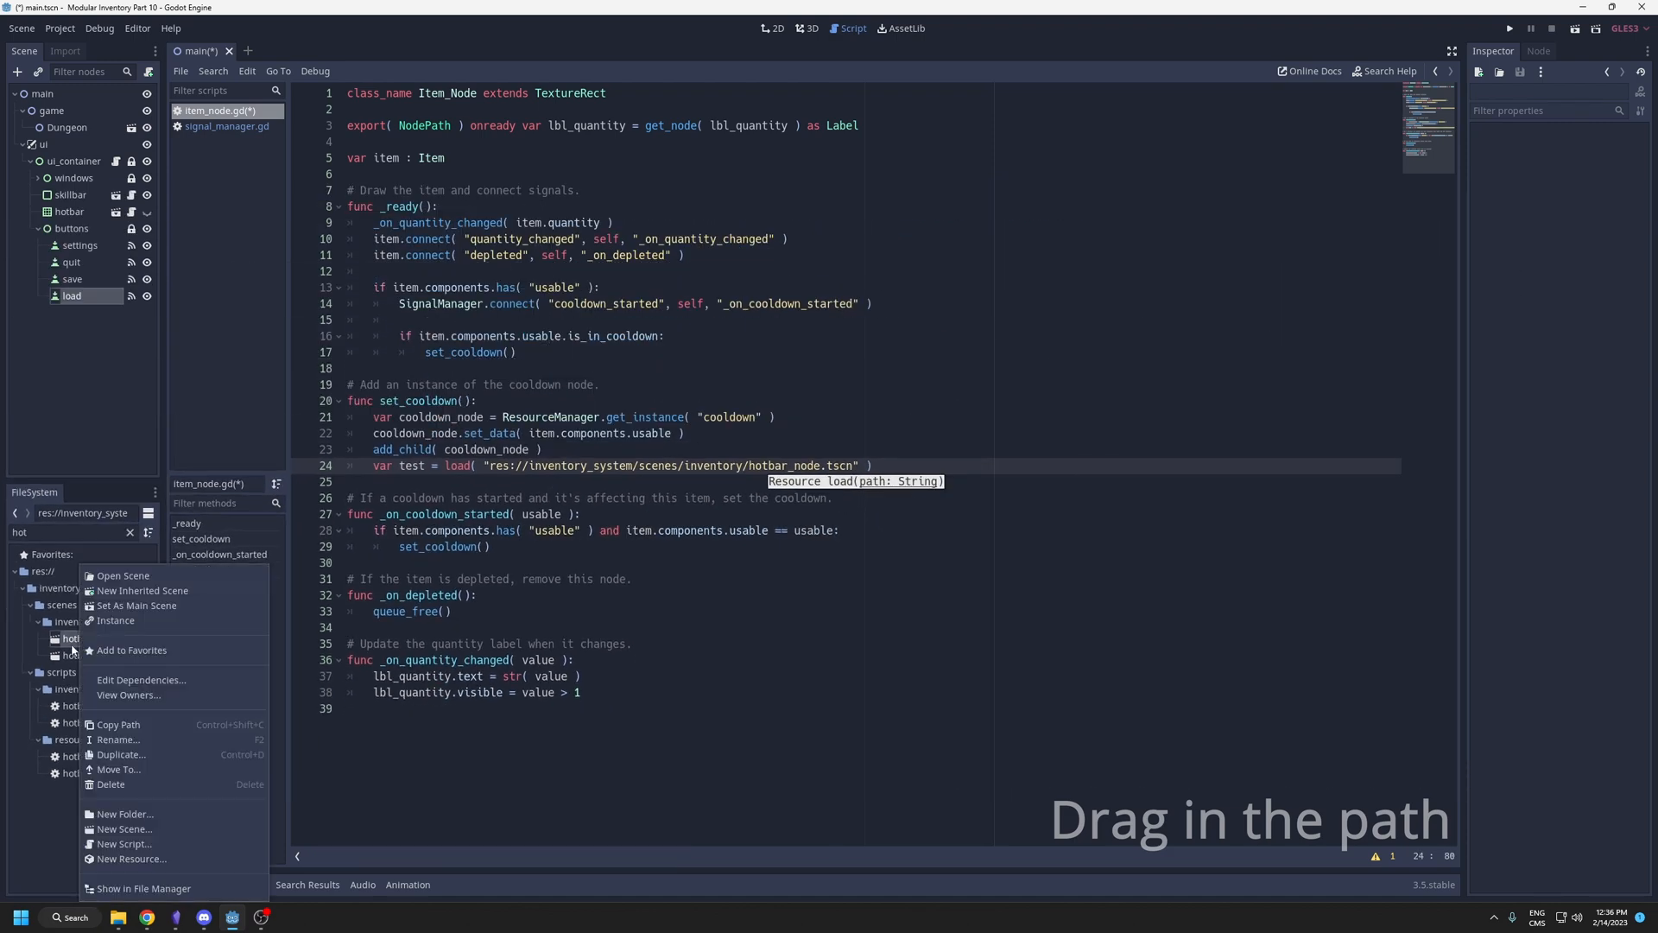
left_click(565, 465)
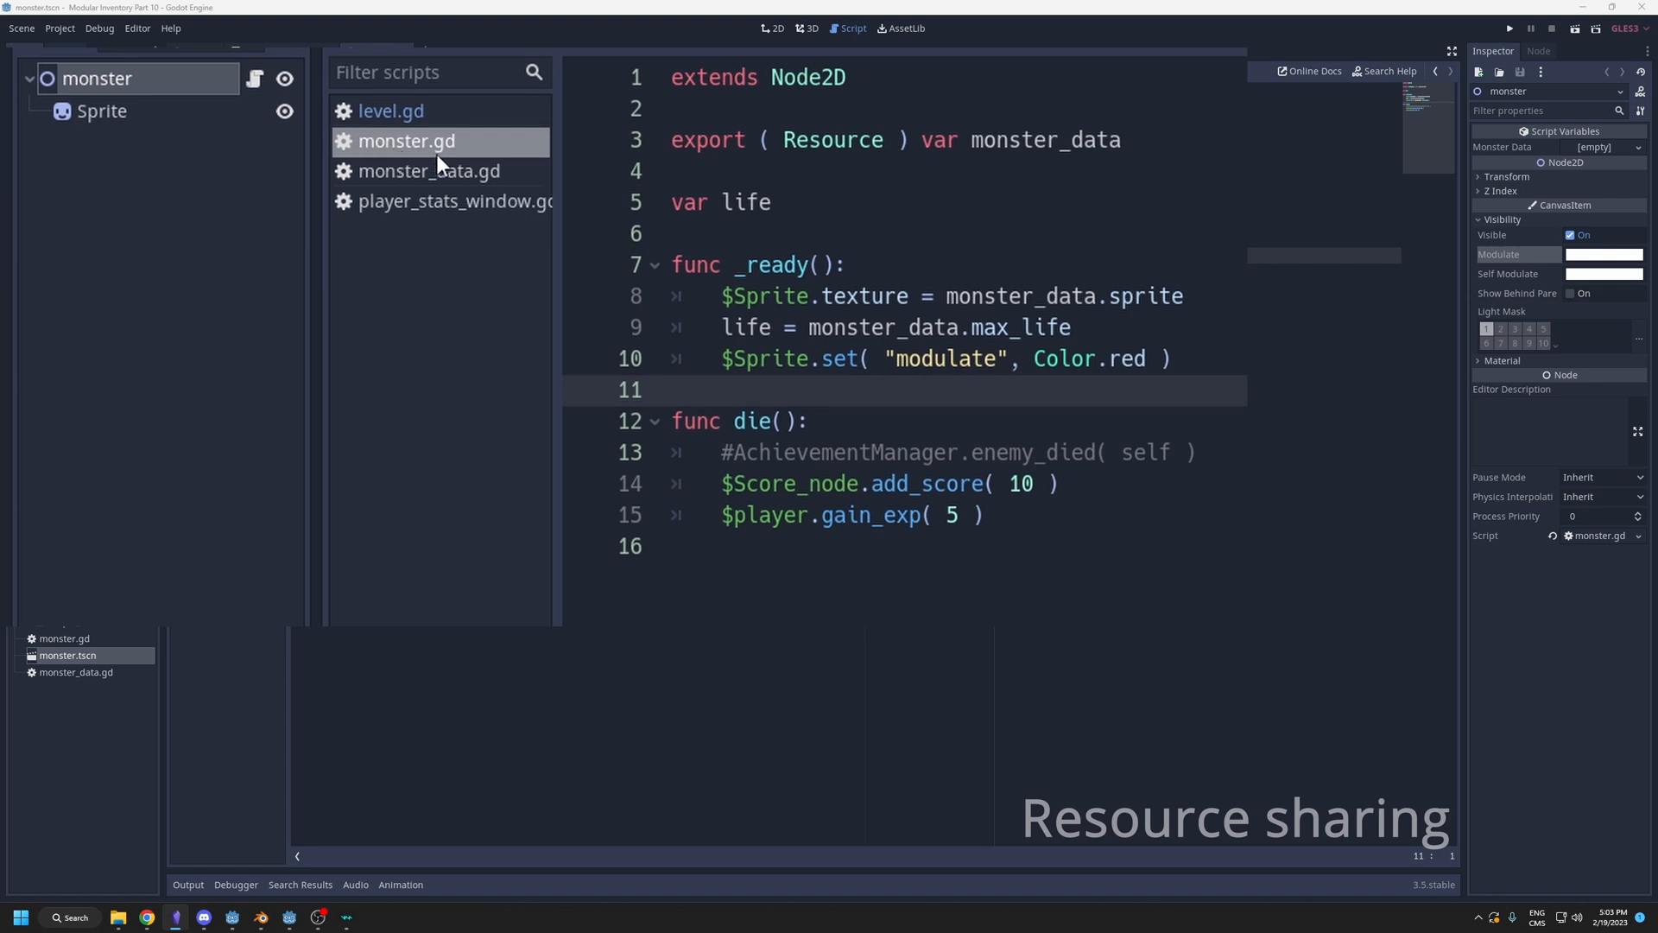
Highlight the exported monster_data line in monster.gd and switch to monster_data.gd.
left_click_drag(807, 169, 674, 109)
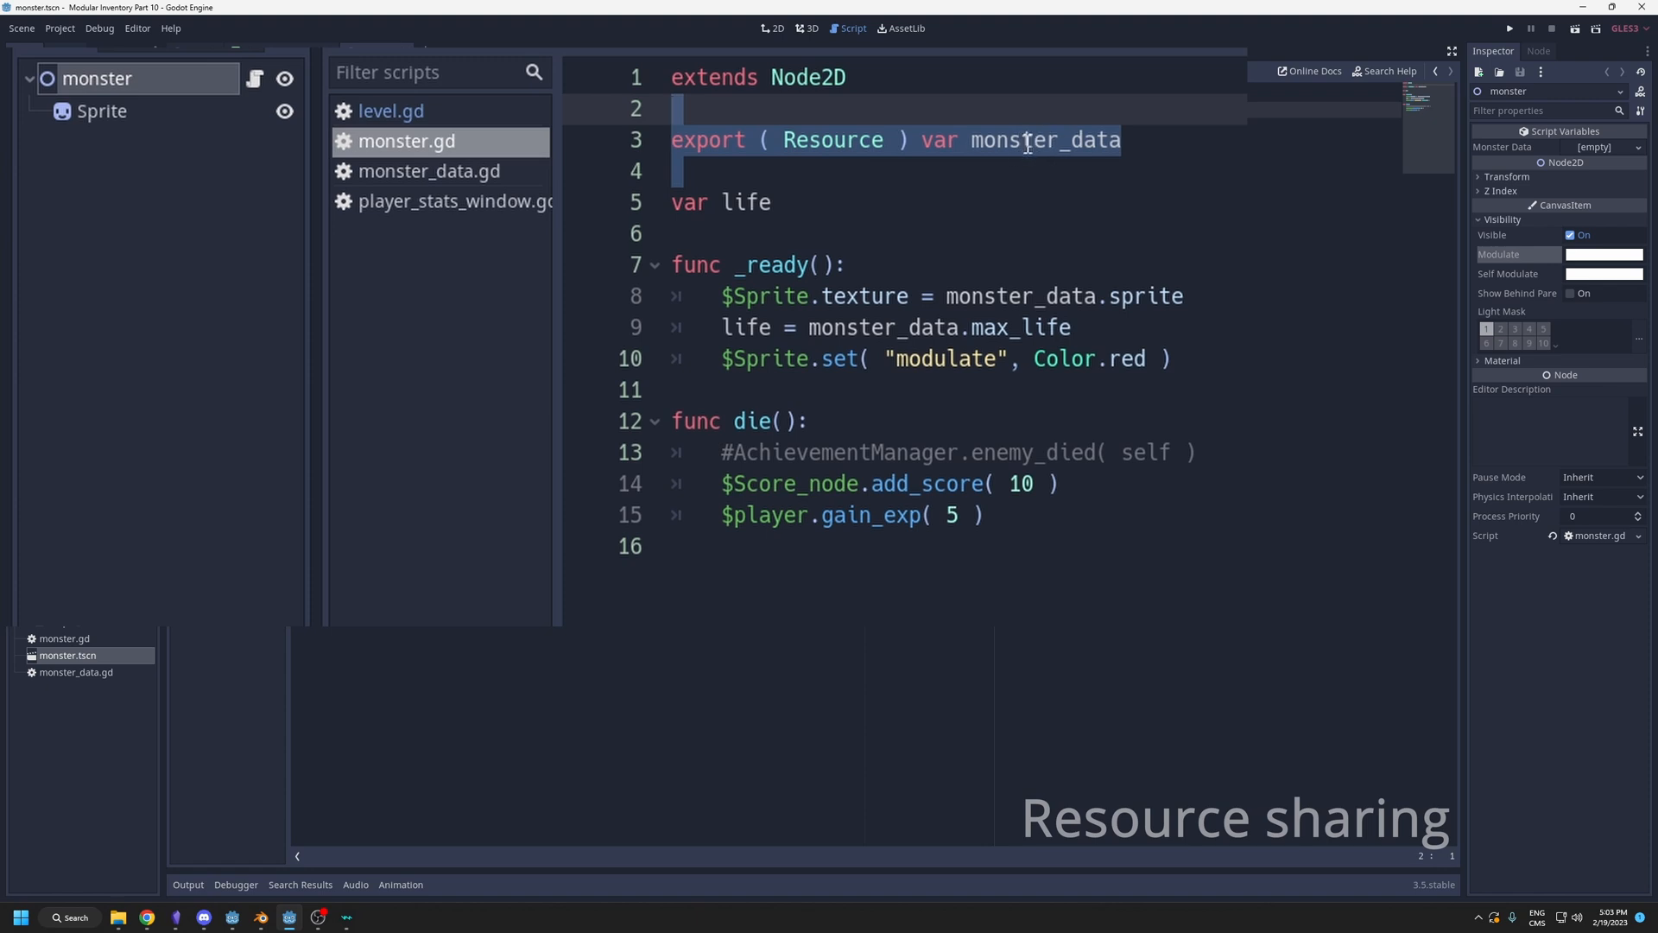
left_click(467, 172)
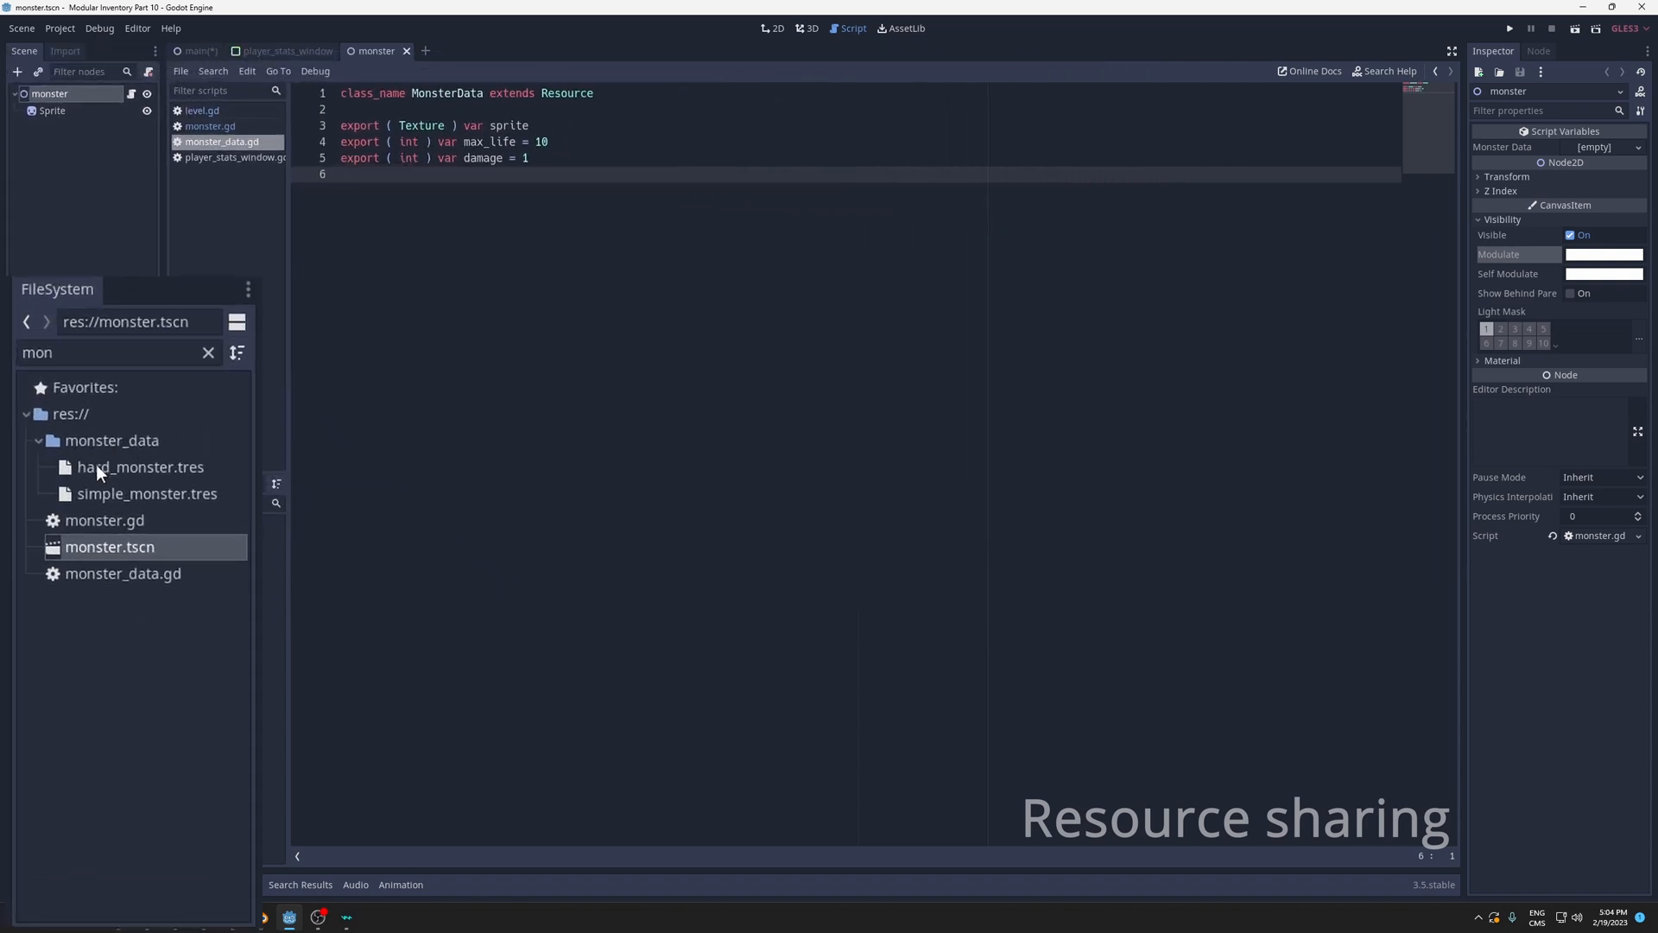
Inspect hard_monster.tres and simple_monster.tres, then review _ready and monster_data in monster.gd.
left_click(114, 470)
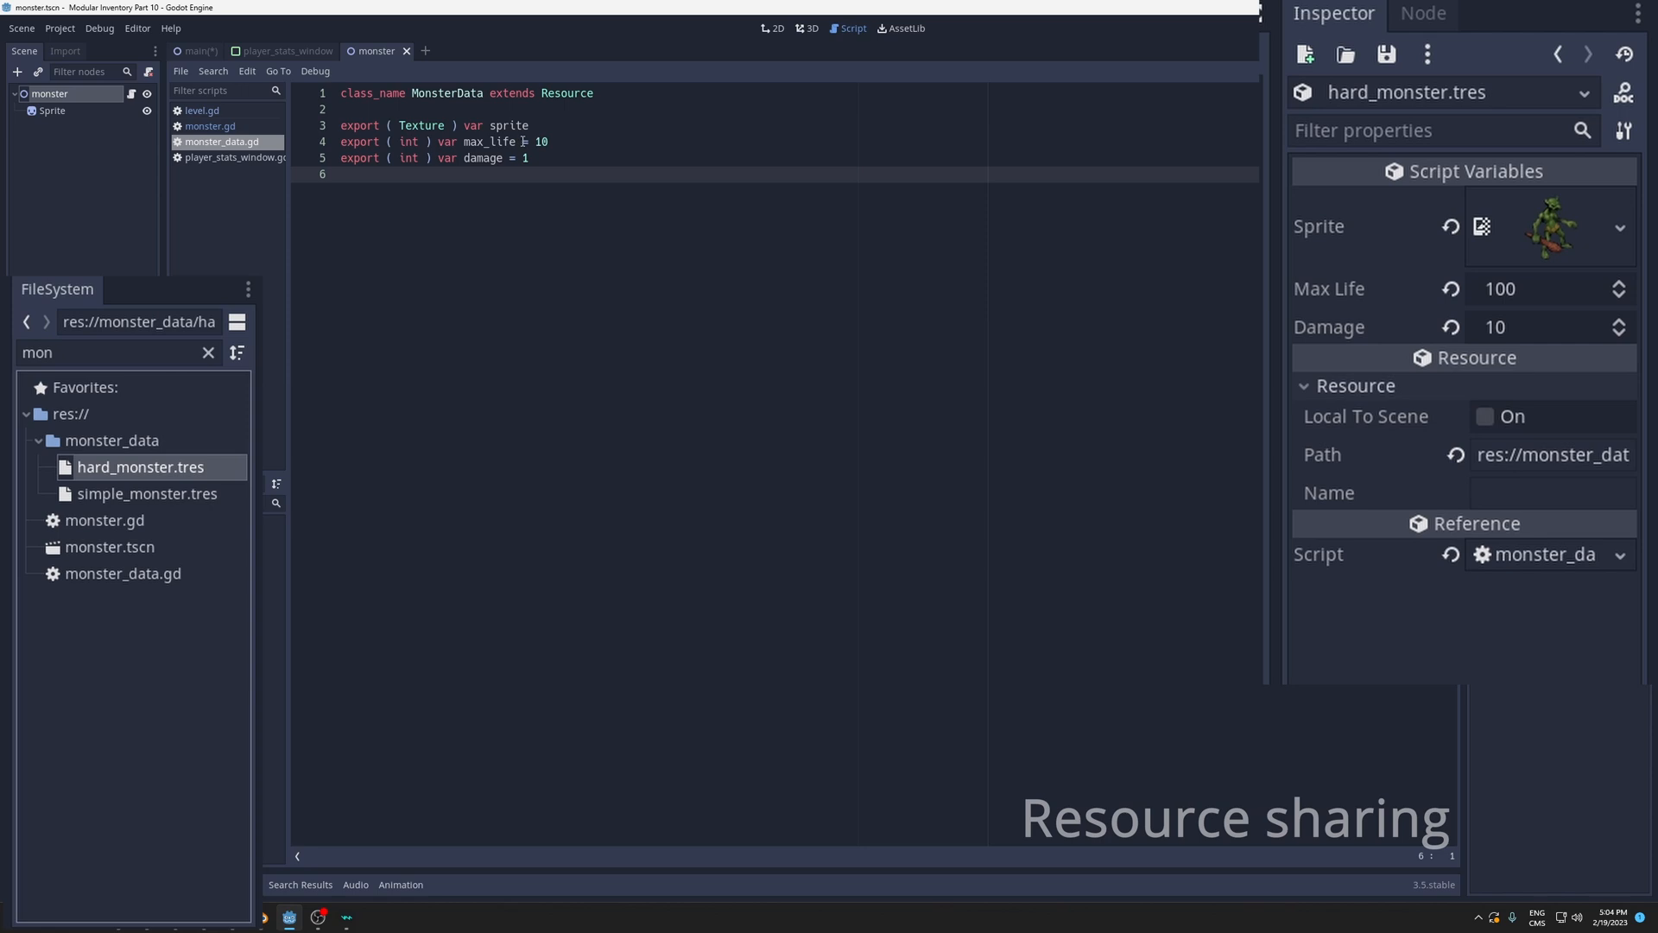
left_click(133, 494)
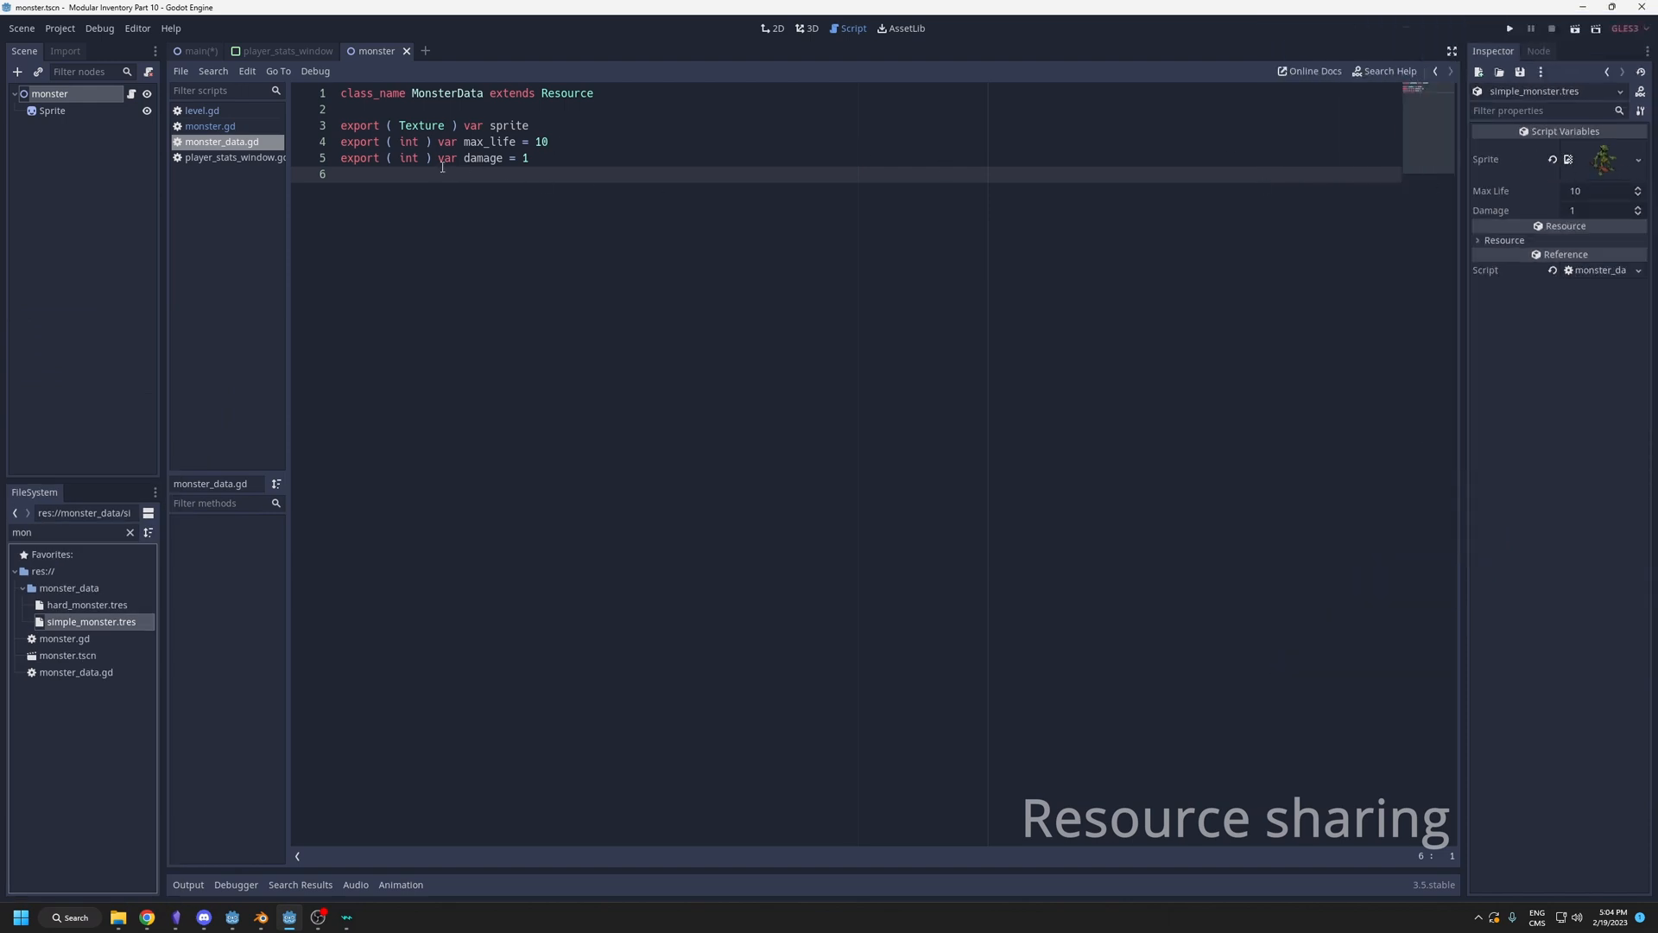
left_click(210, 125)
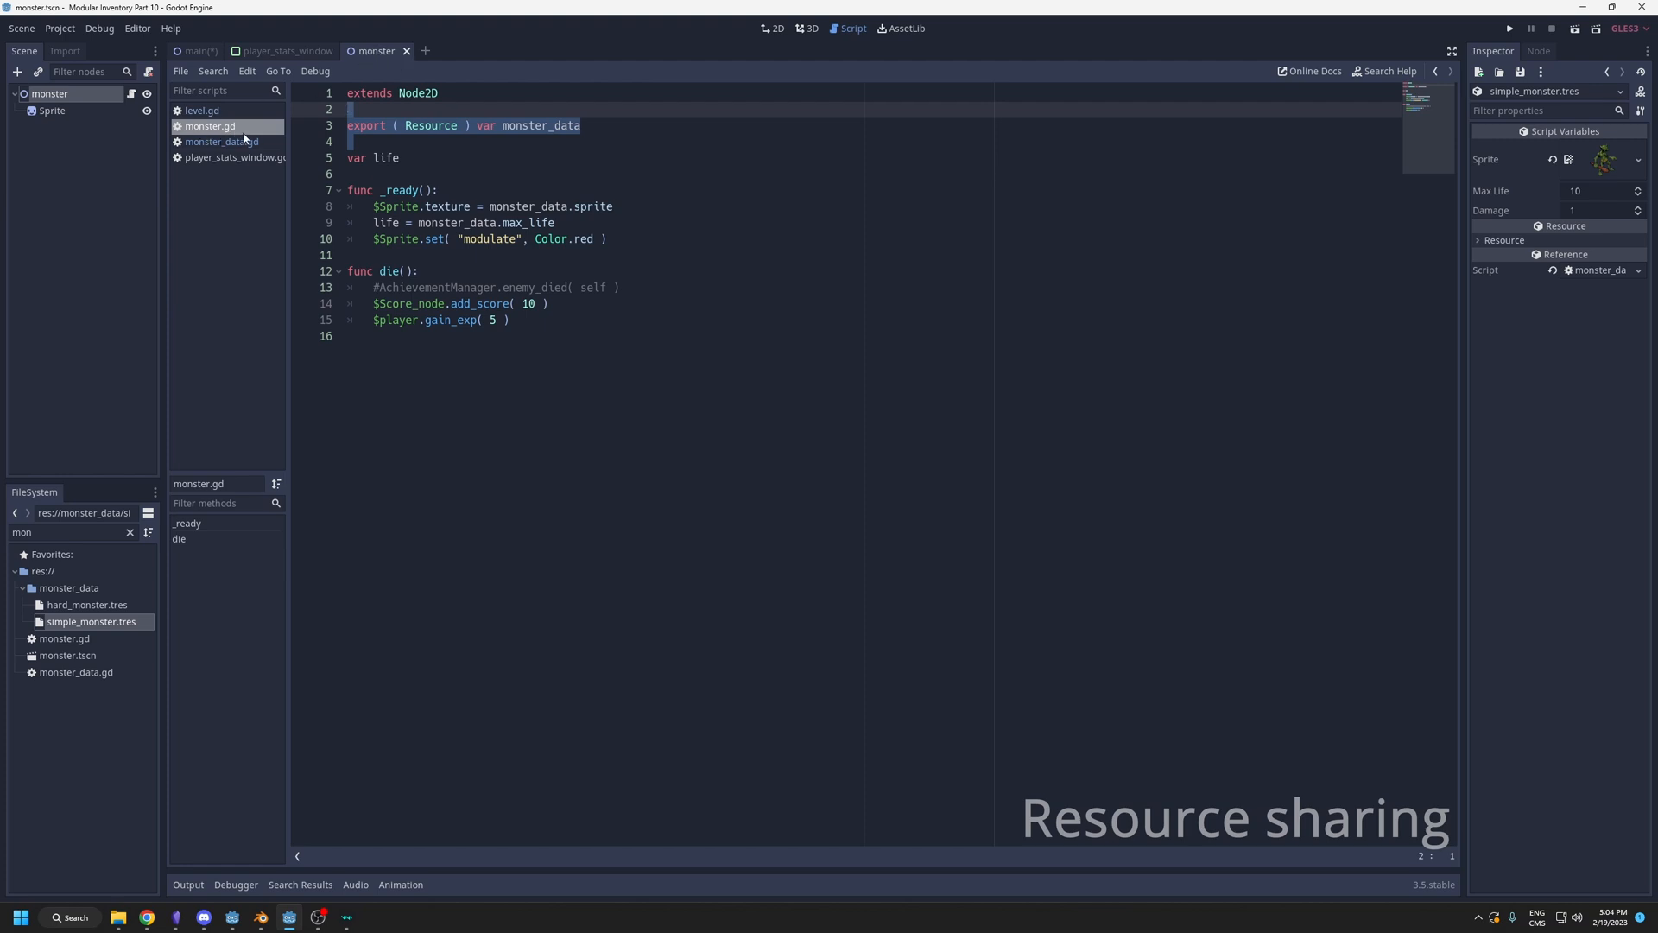
left_click(385, 206)
left_click_drag(381, 190, 440, 191)
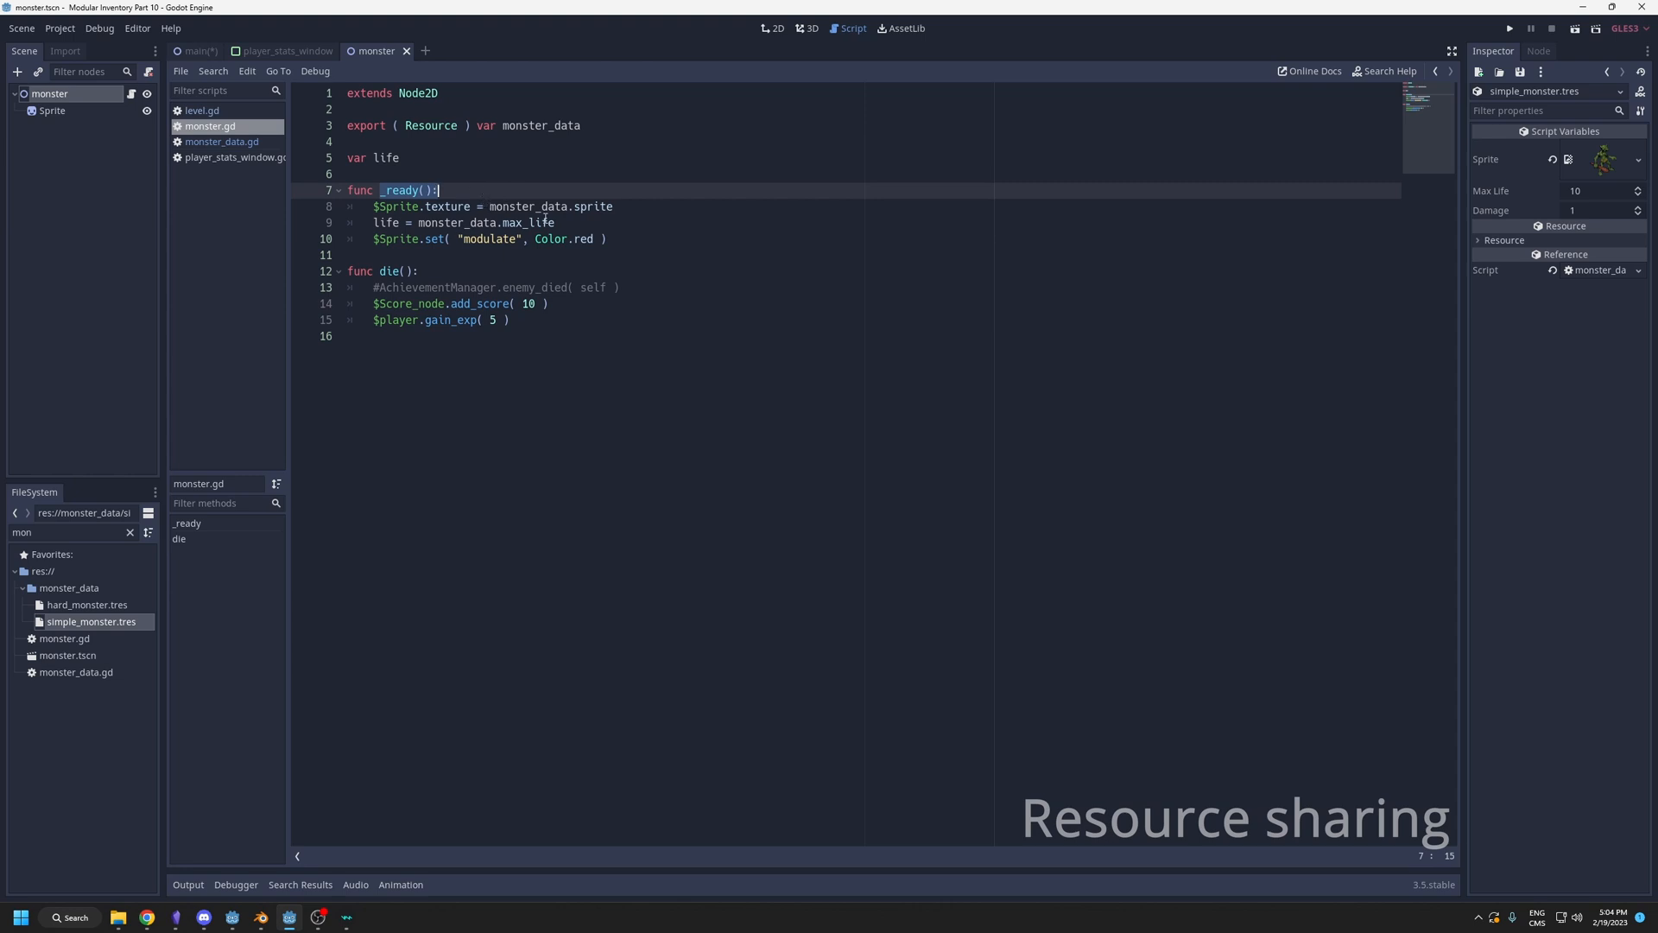
left_click_drag(502, 126, 587, 126)
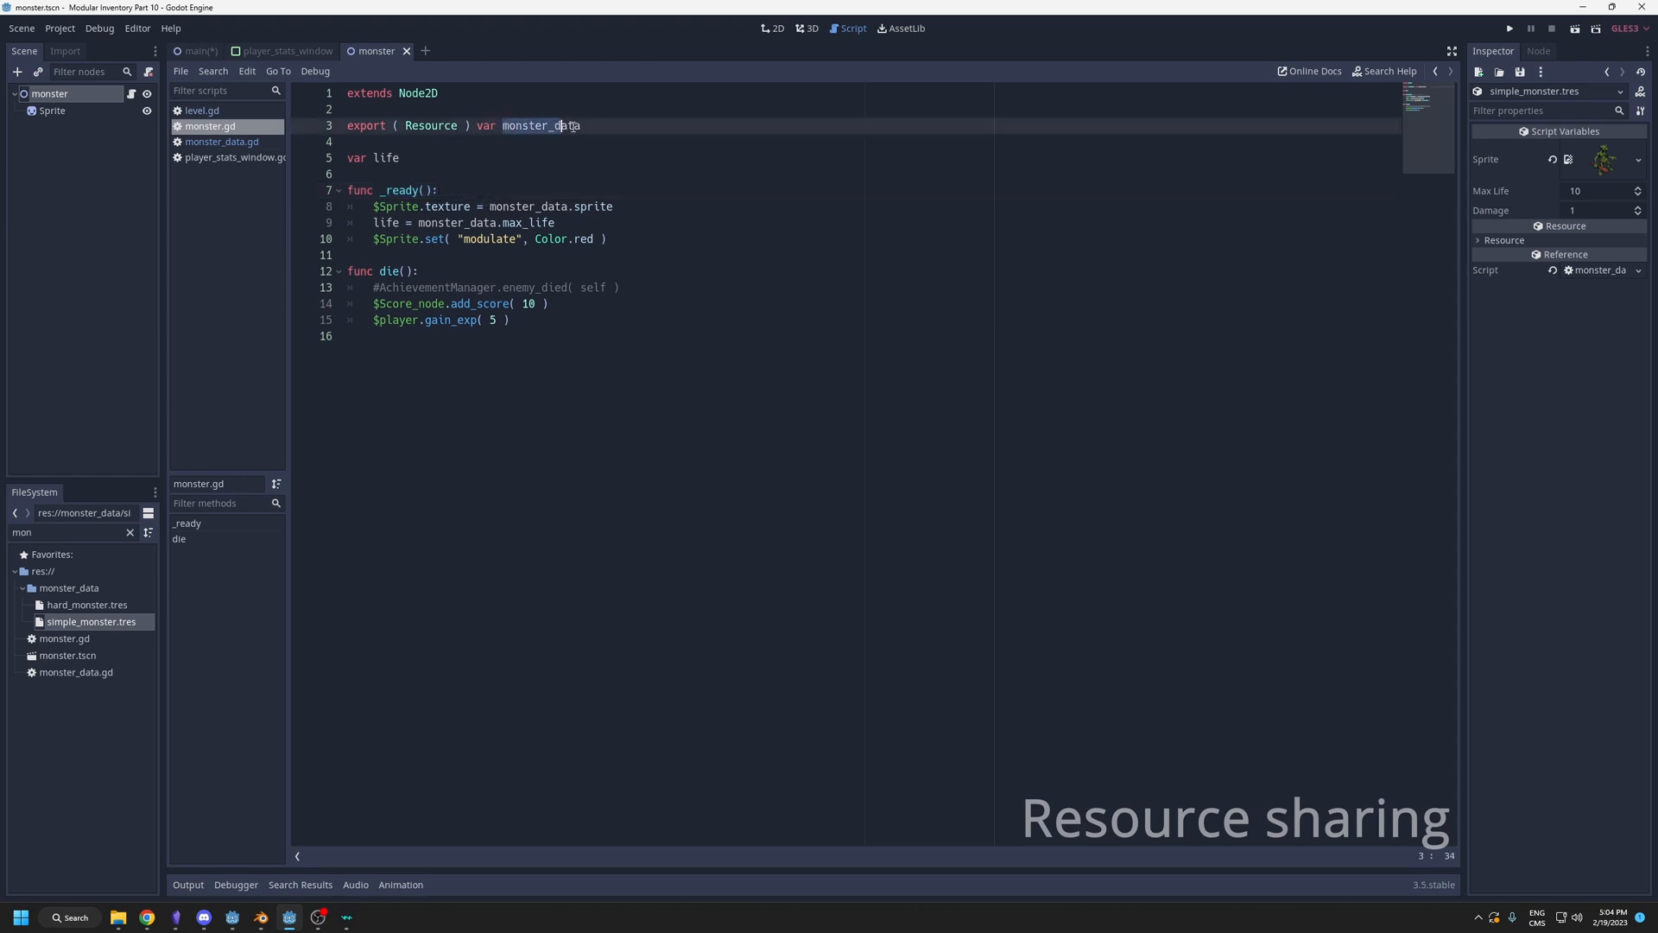
left_click(462, 191)
Assign hard_monster.tres to the monster node's Monster Data in the Inspector.
left_click(50, 95)
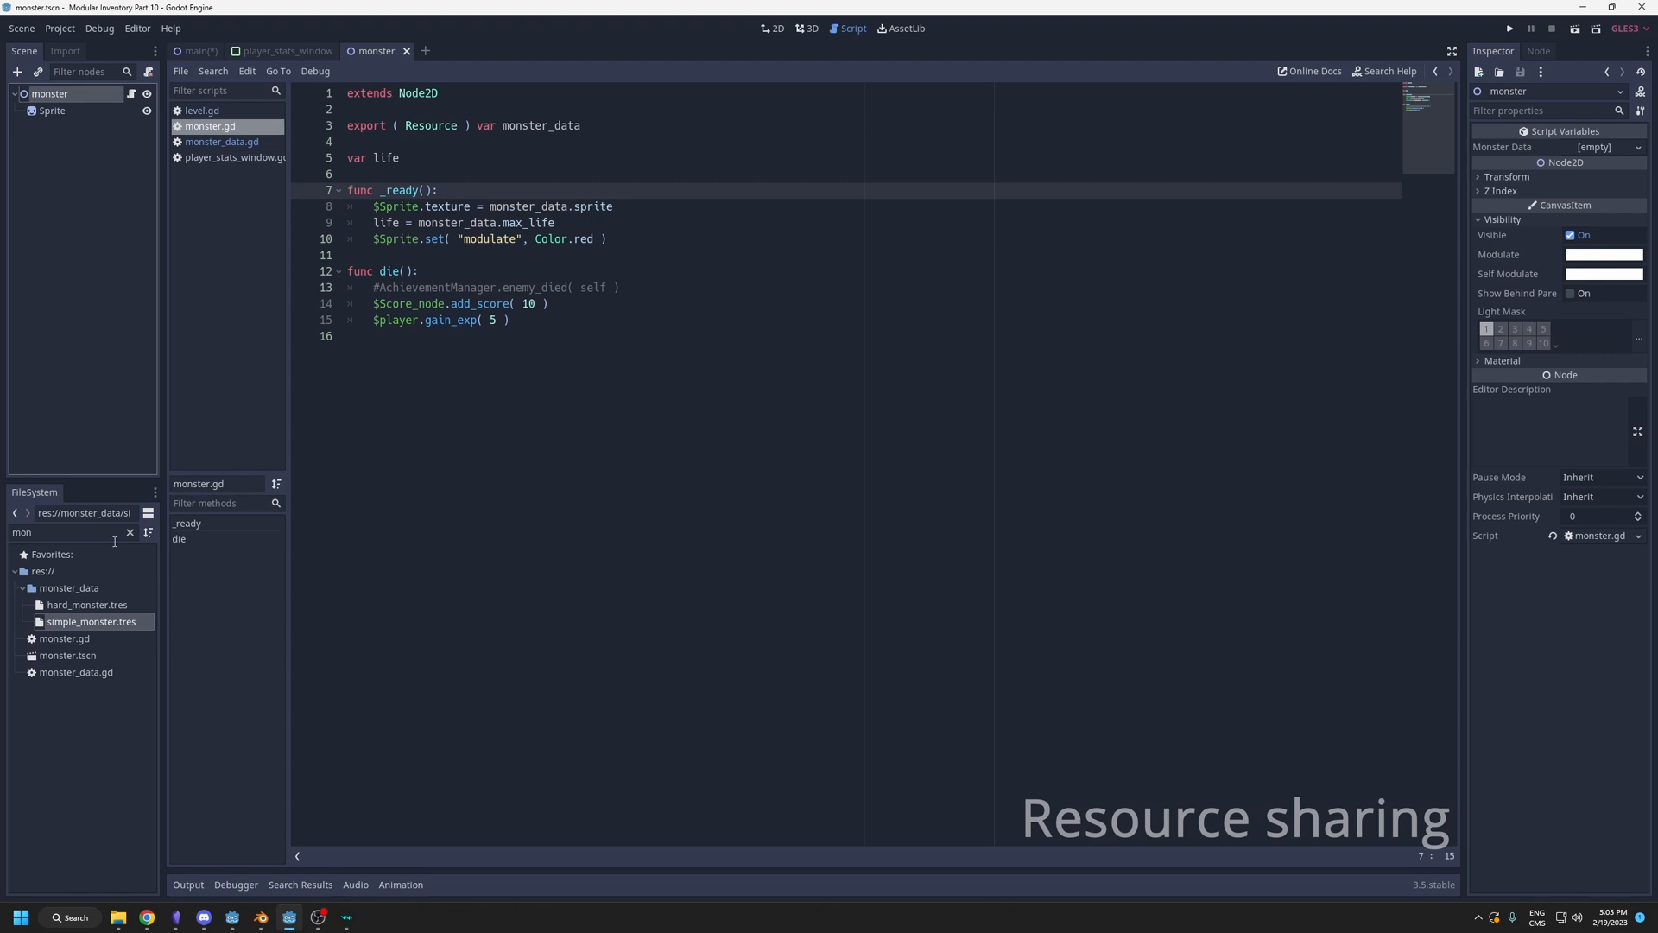
left_click_drag(78, 606, 1602, 147)
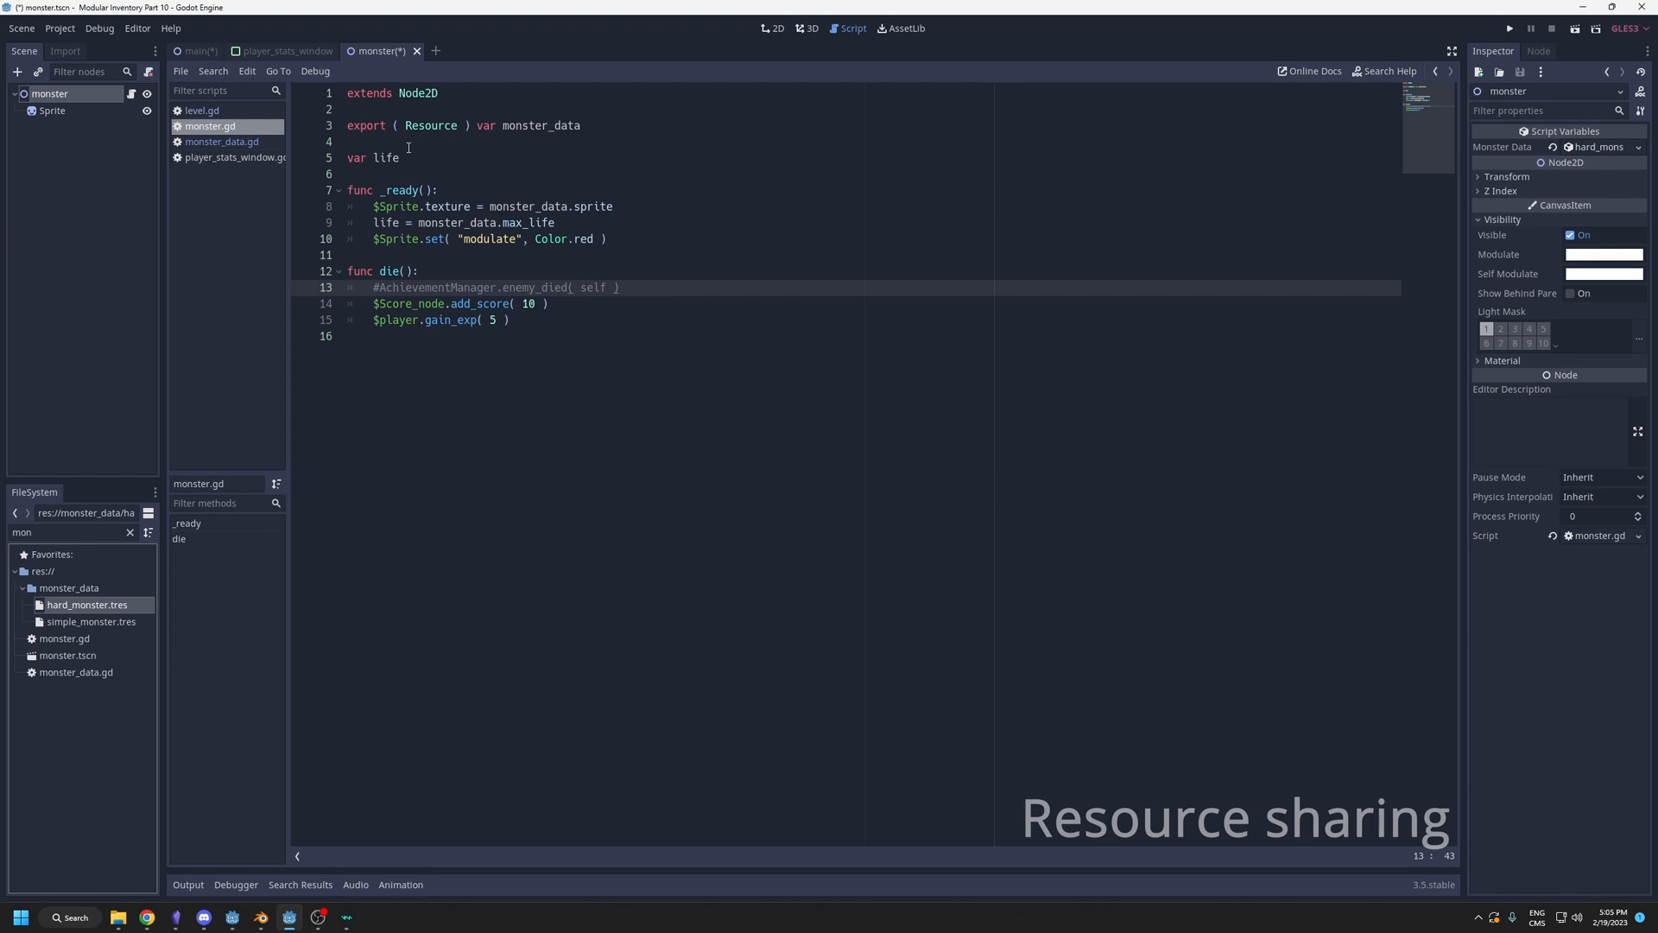
left_click(200, 110)
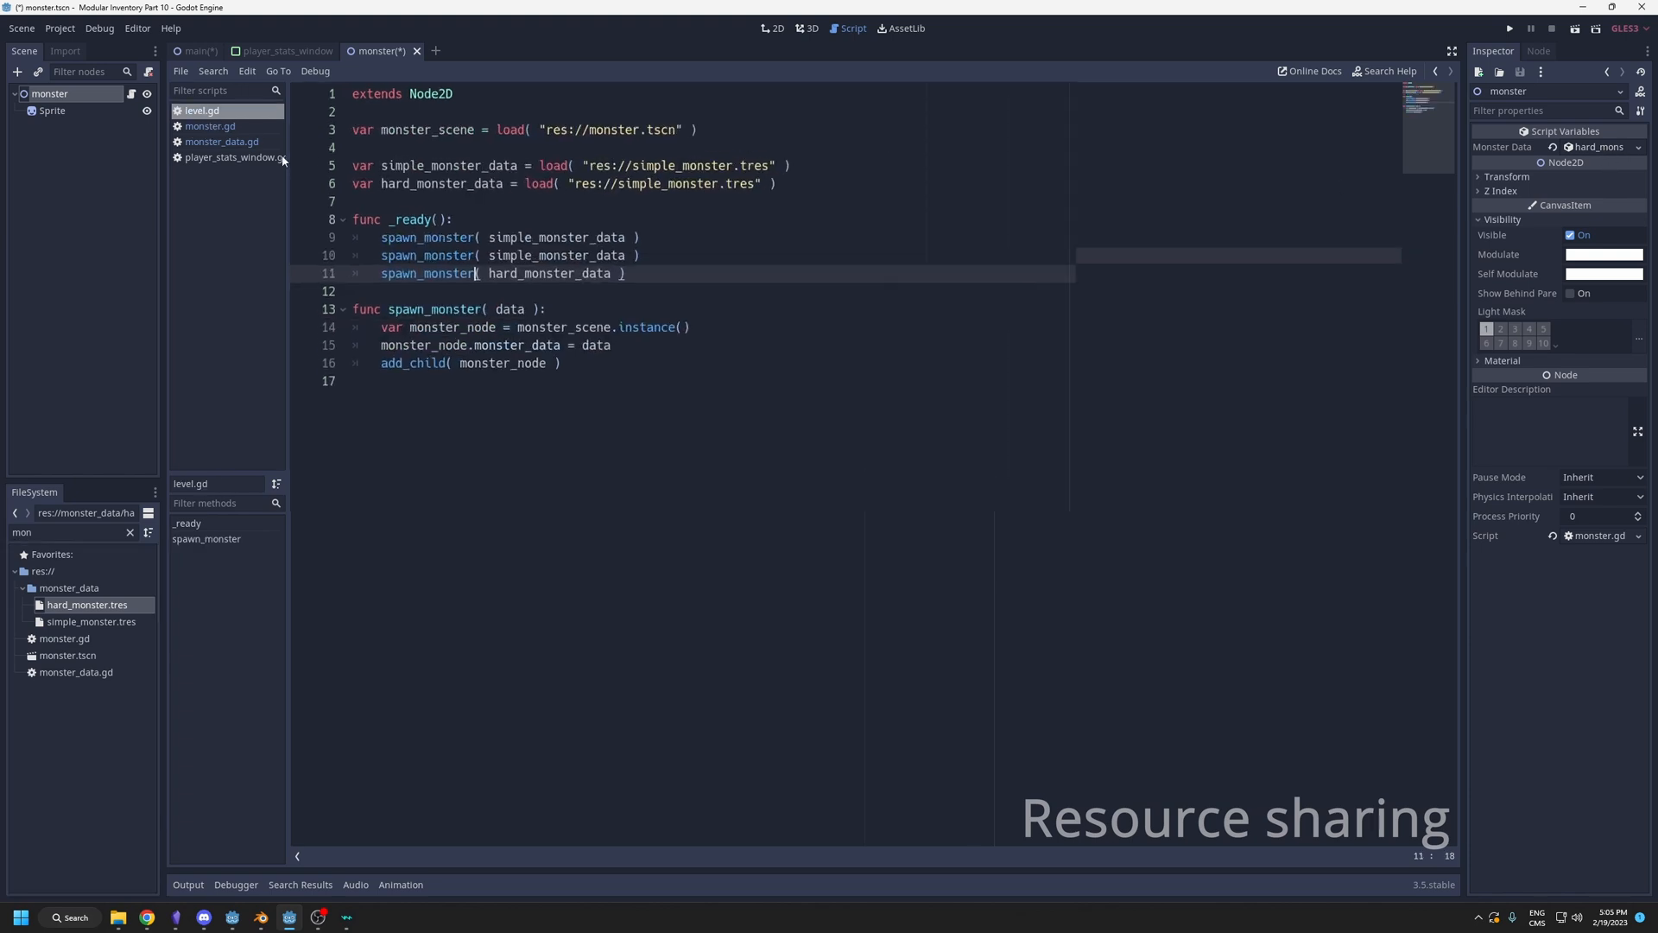
scroll(350, 208, "up", 5, "ctrl")
mouse_move(389, 124)
left_mouse_down()
mouse_move(457, 150)
mouse_move(389, 178)
mouse_move(389, 257)
left_mouse_up()
left_click(467, 179)
left_click(480, 258)
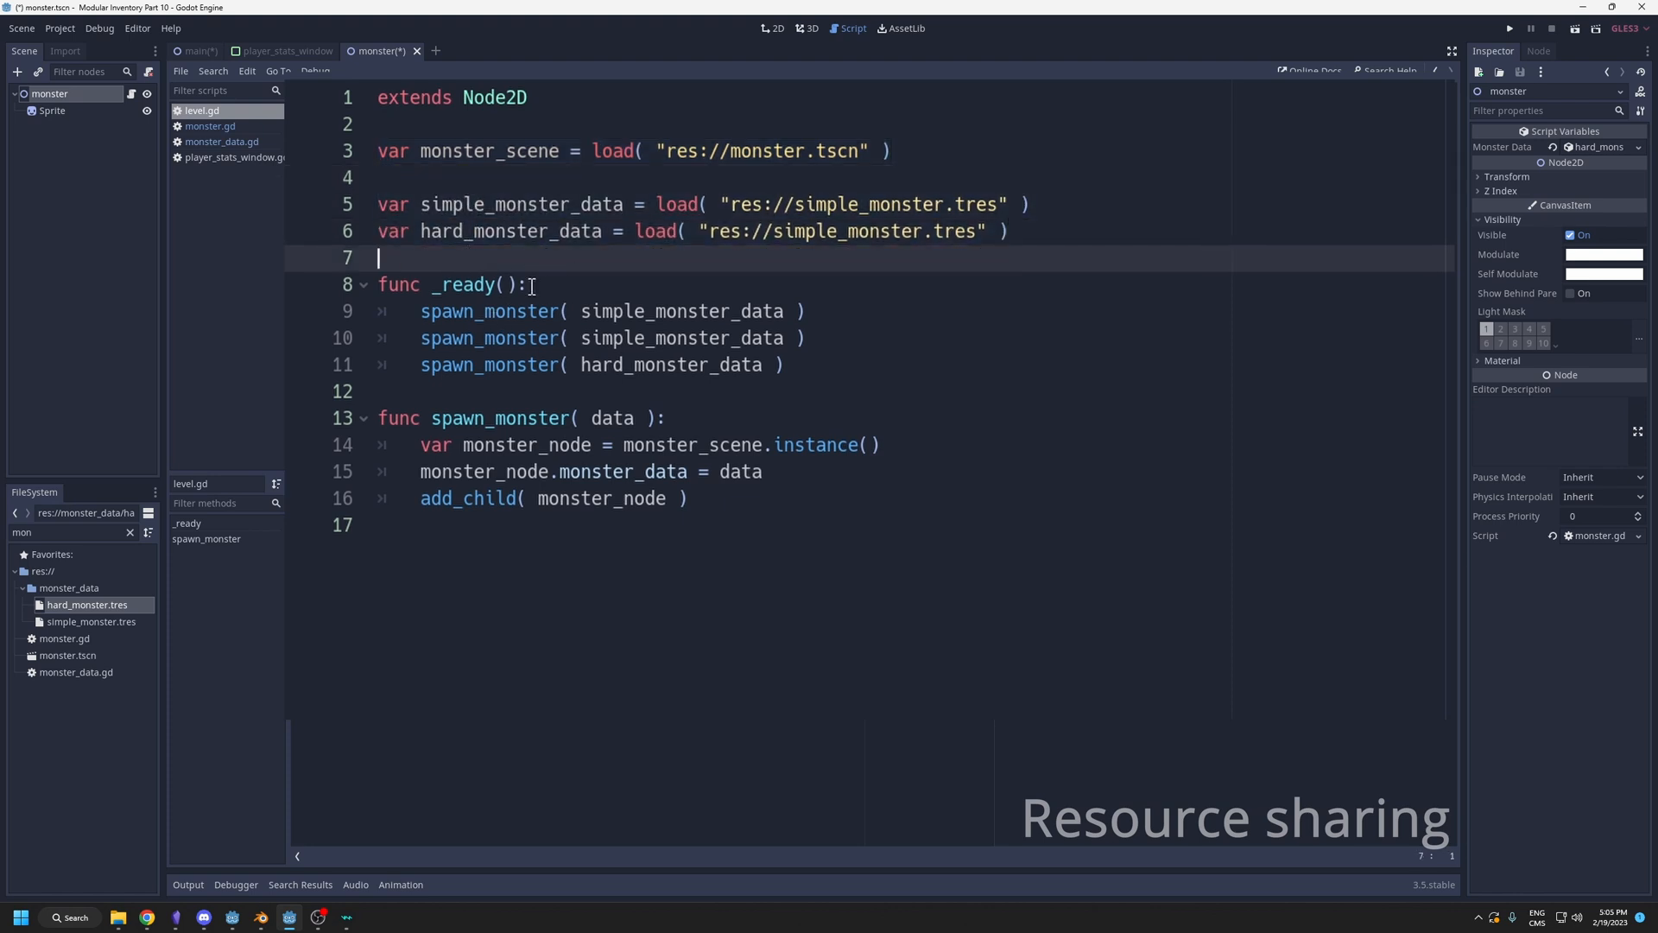
left_click_drag(379, 311, 810, 338)
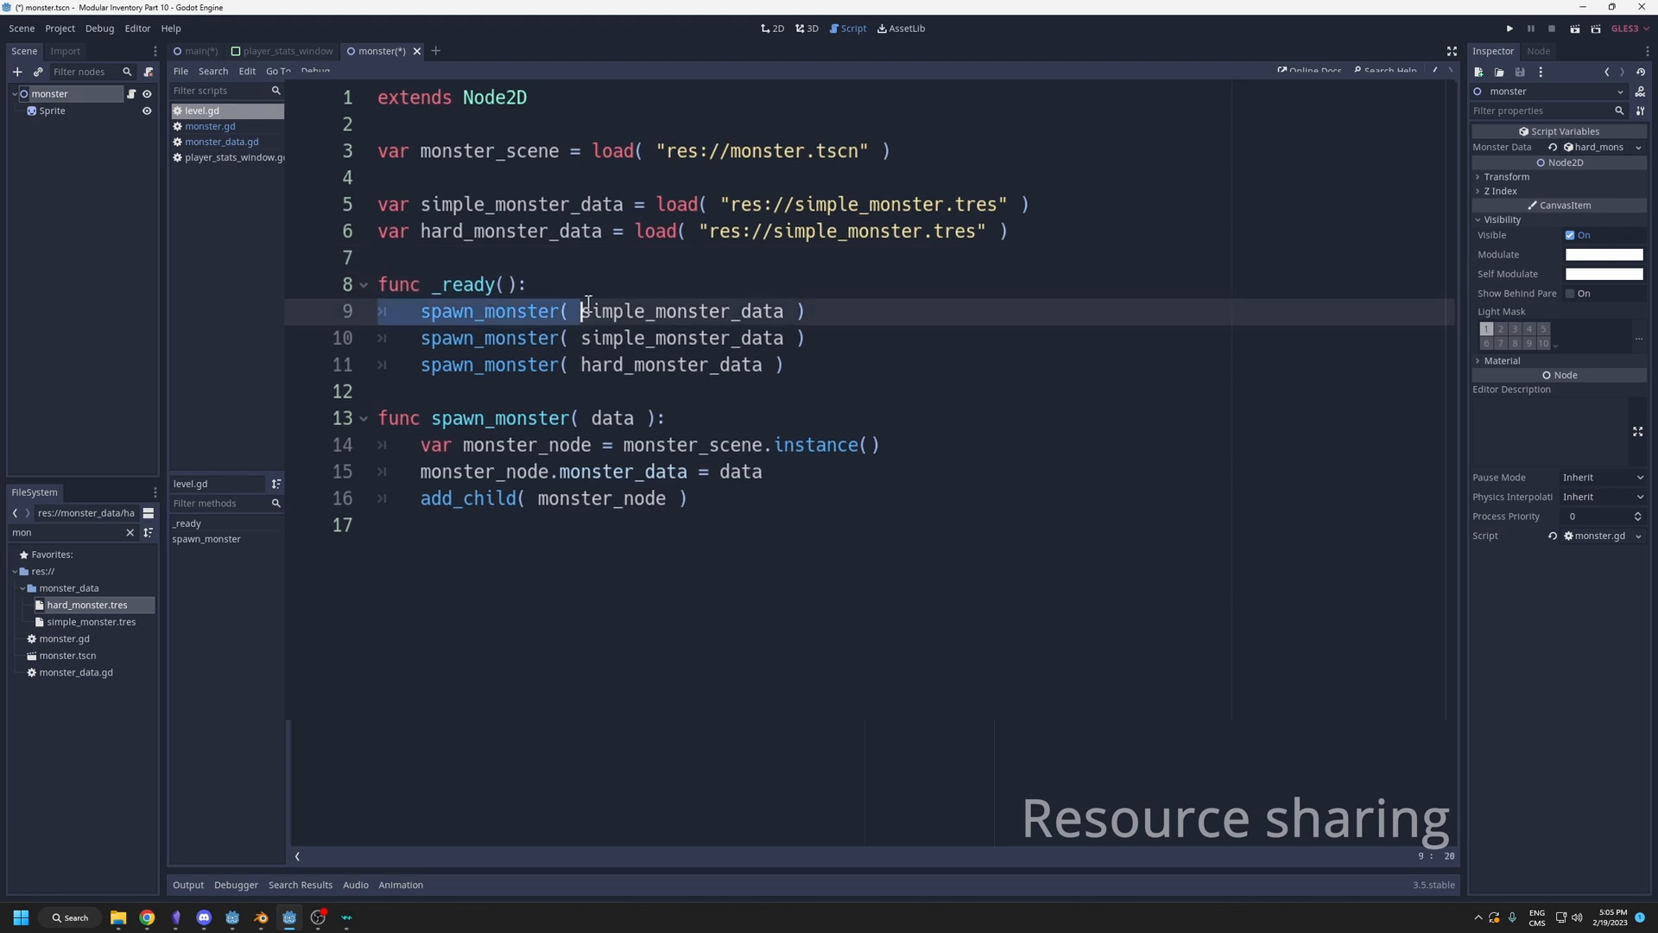
double_click(674, 363)
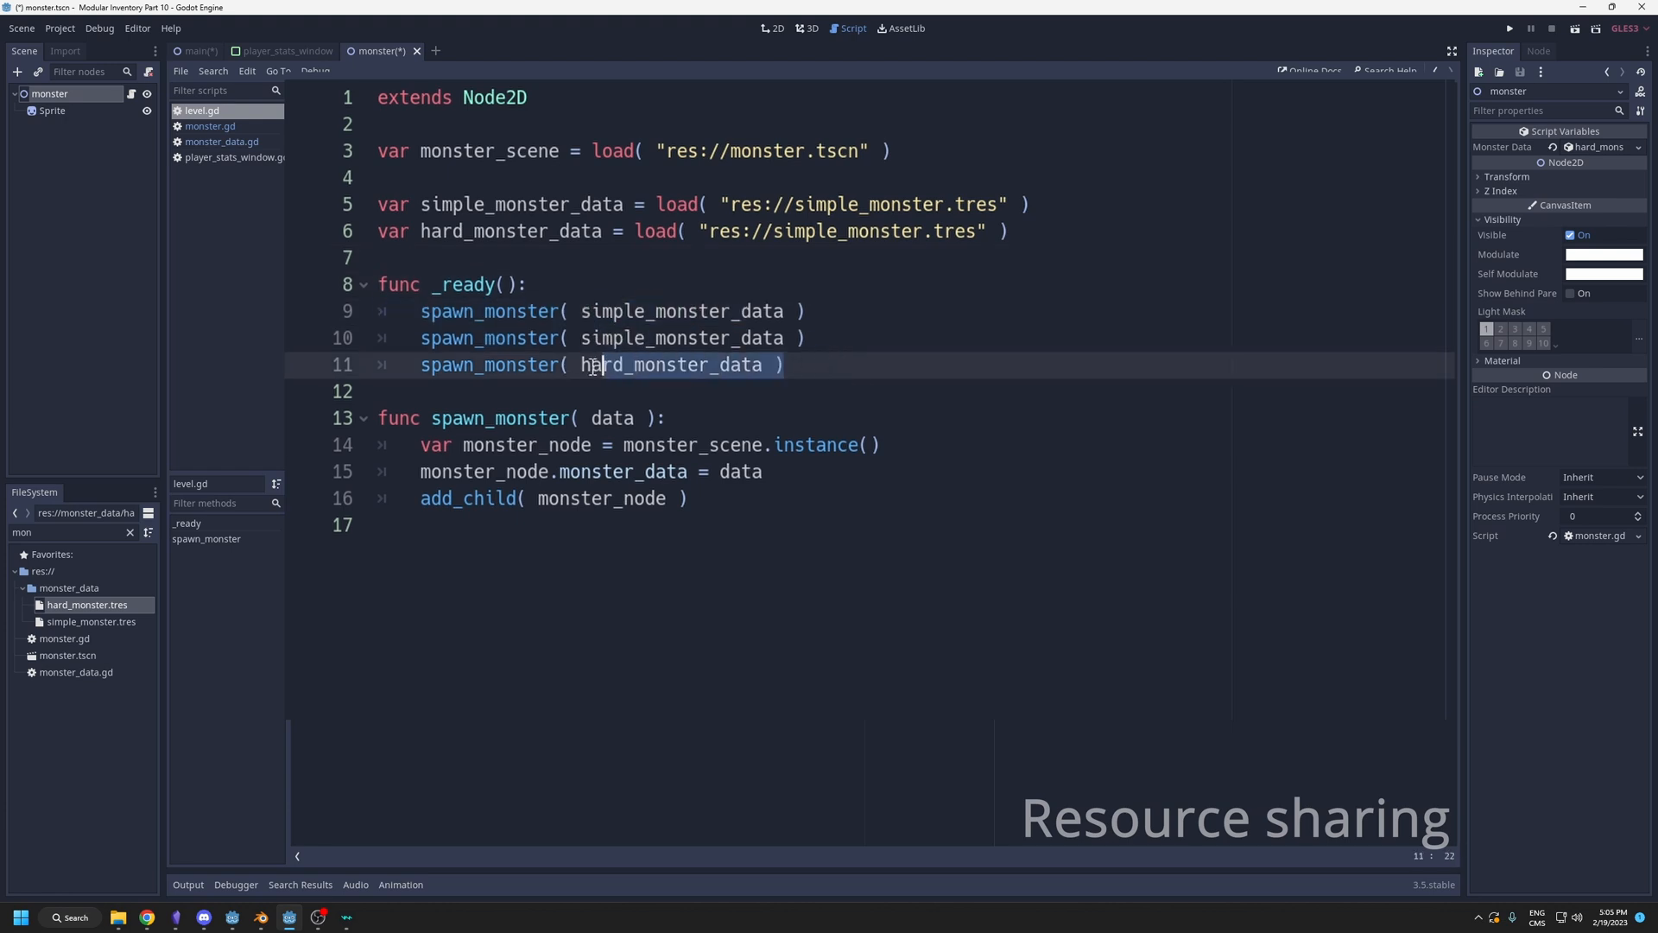
double_click(528, 205)
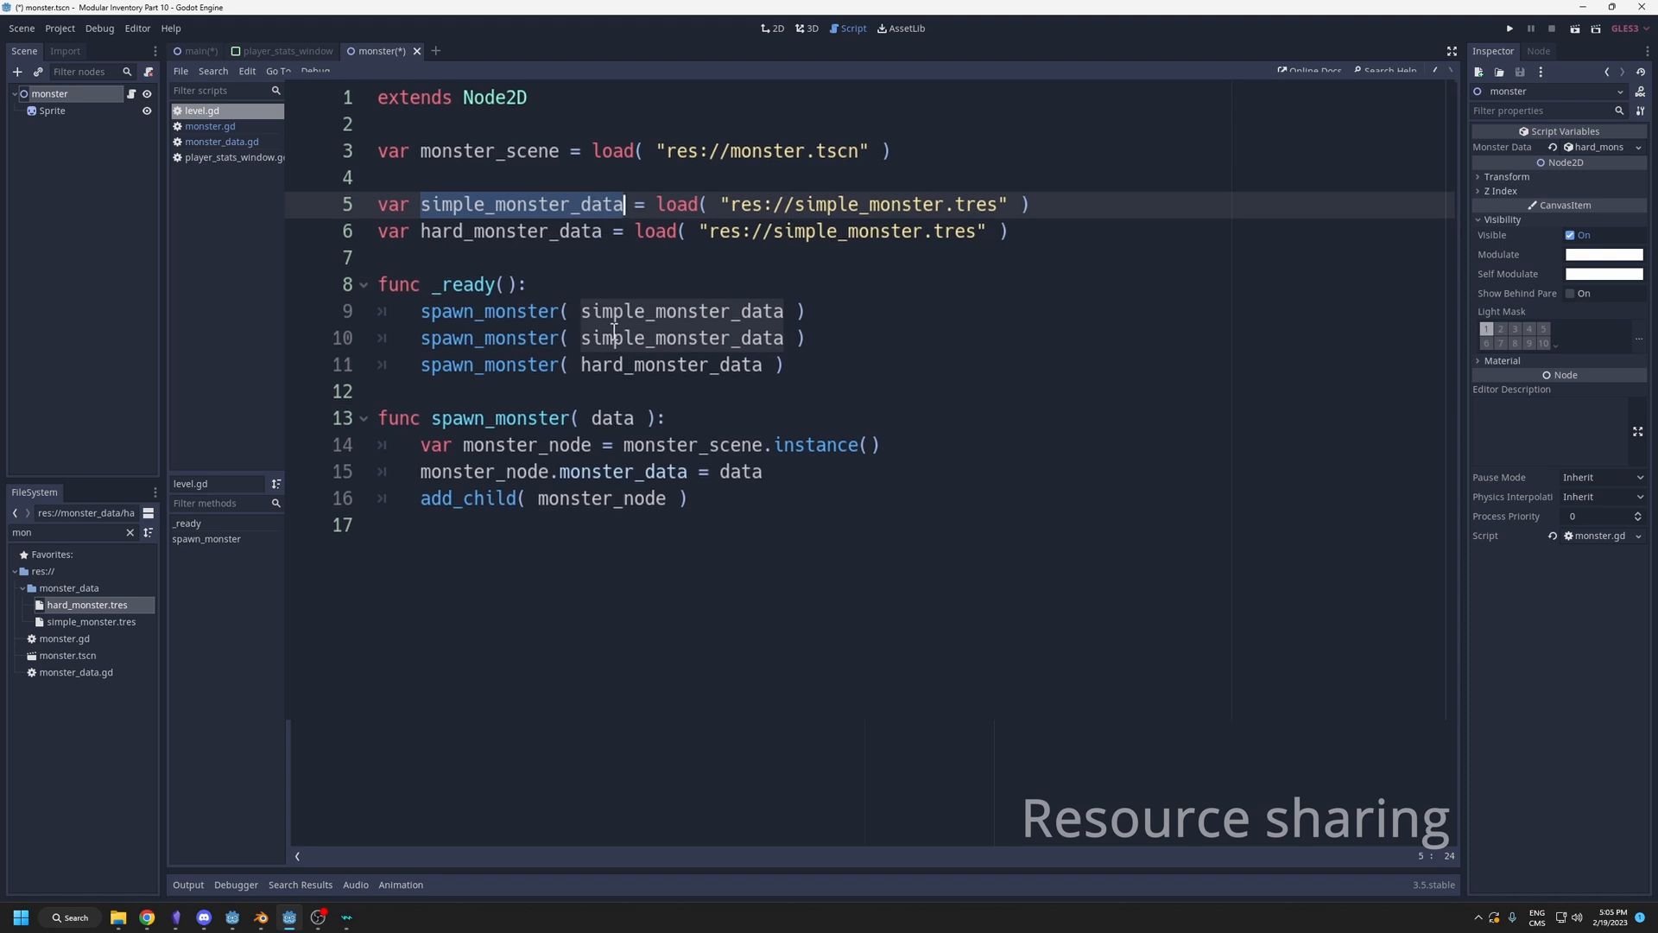
left_click_drag(621, 444, 884, 445)
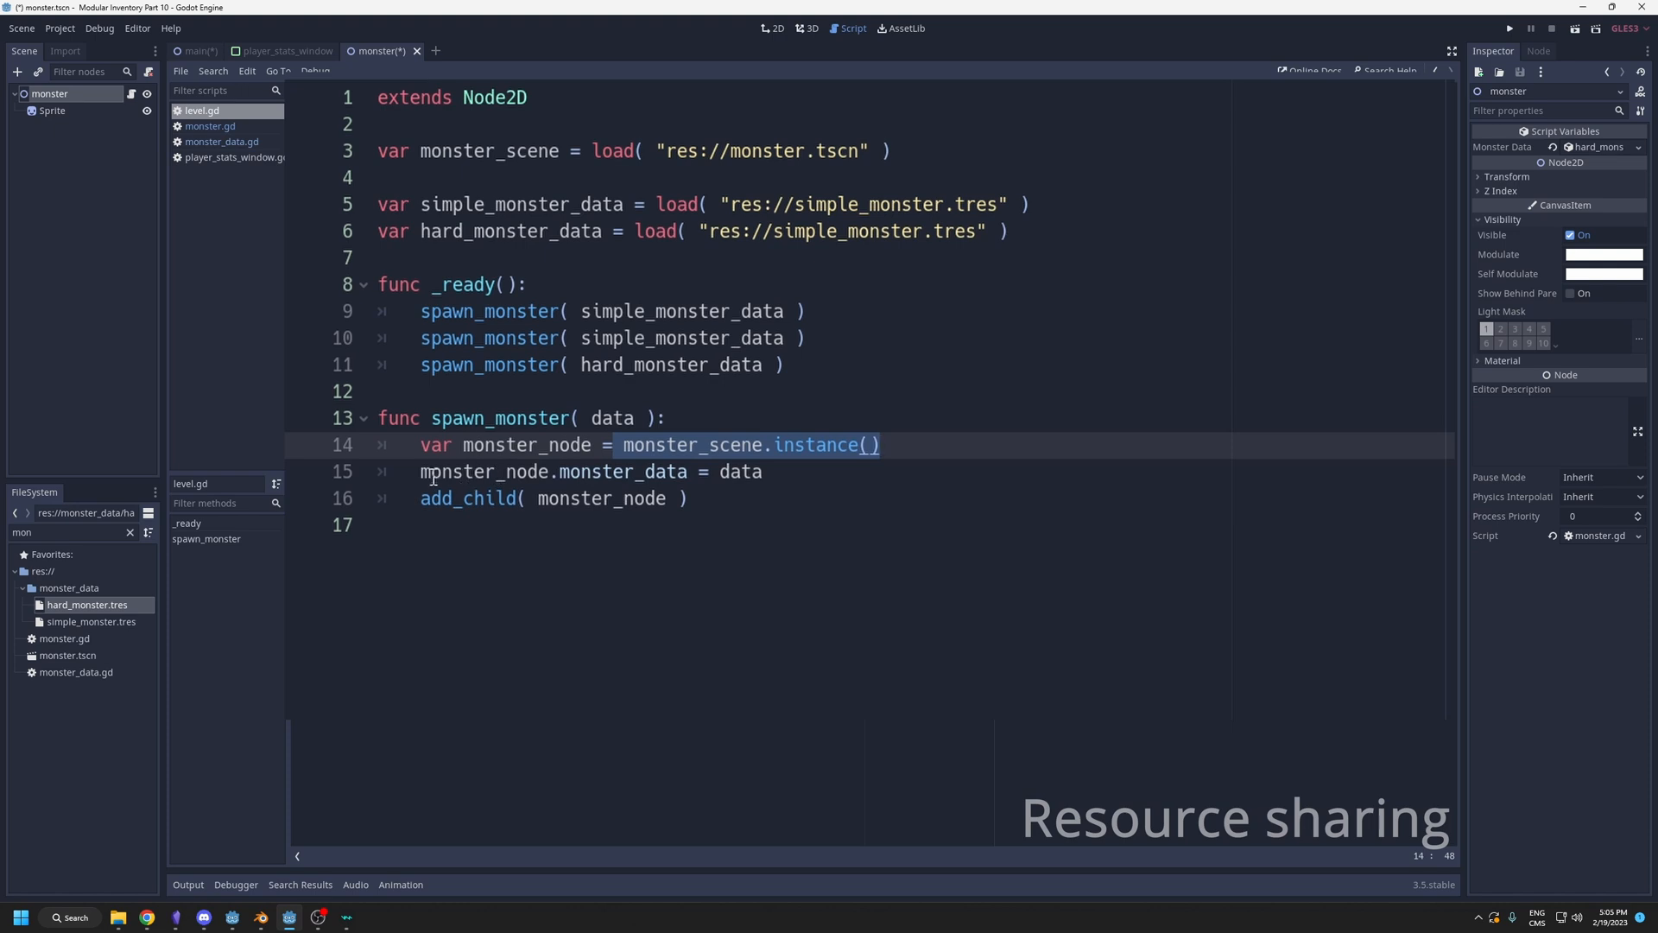
left_click_drag(420, 472, 729, 472)
left_click_drag(419, 497, 690, 498)
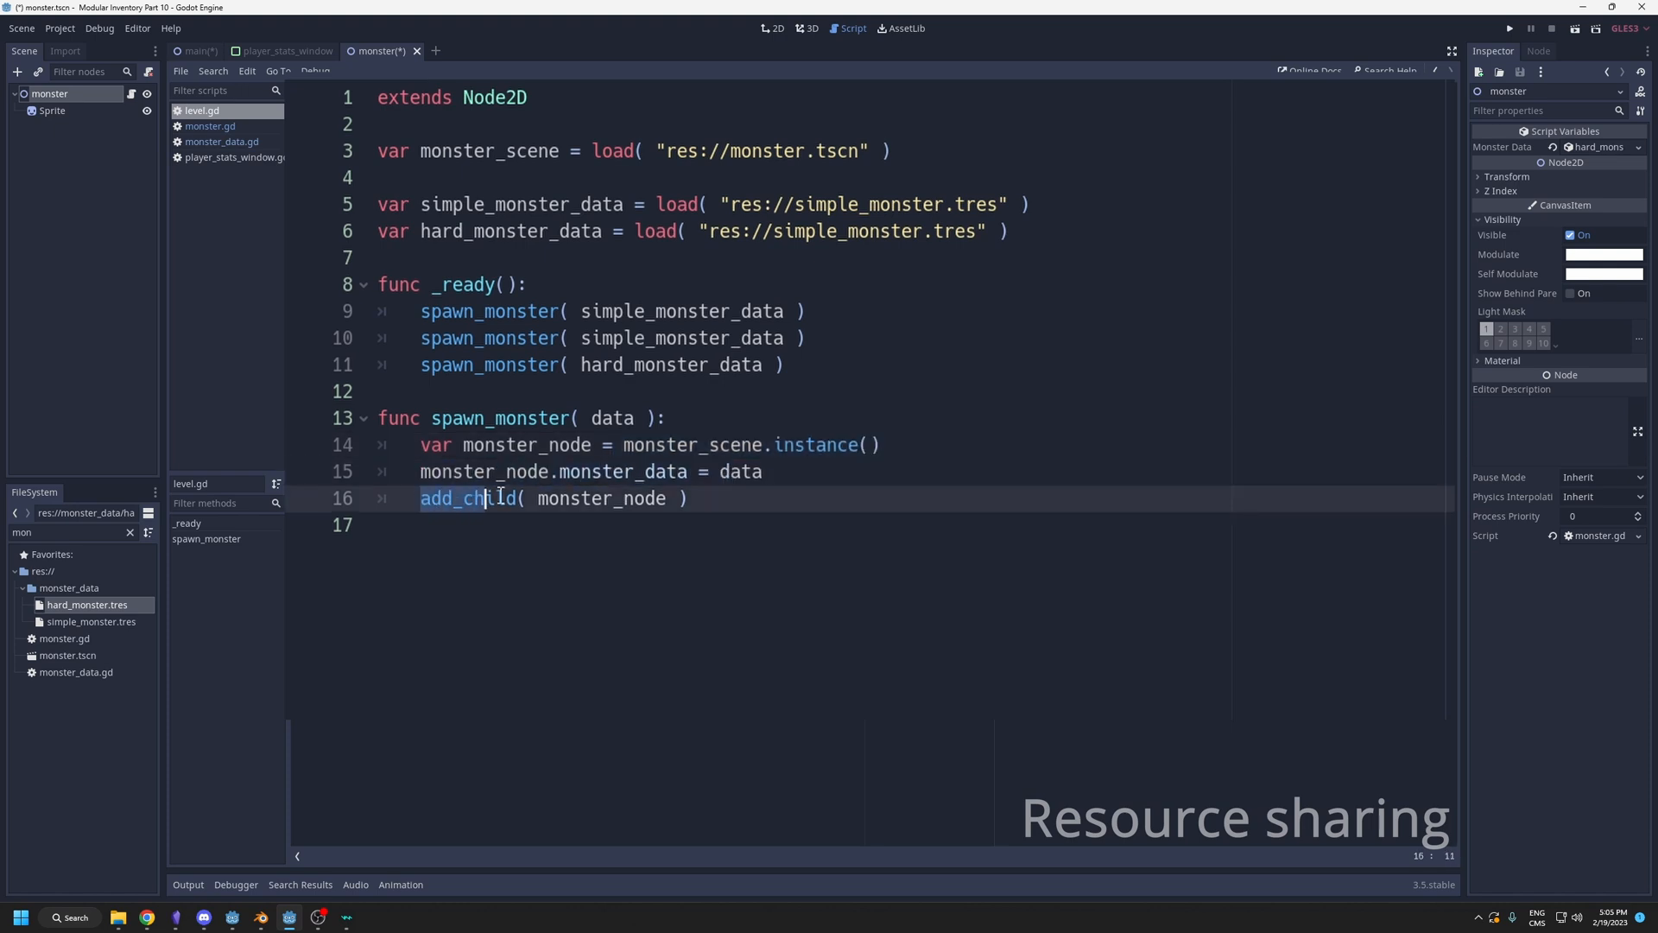
left_click(210, 125)
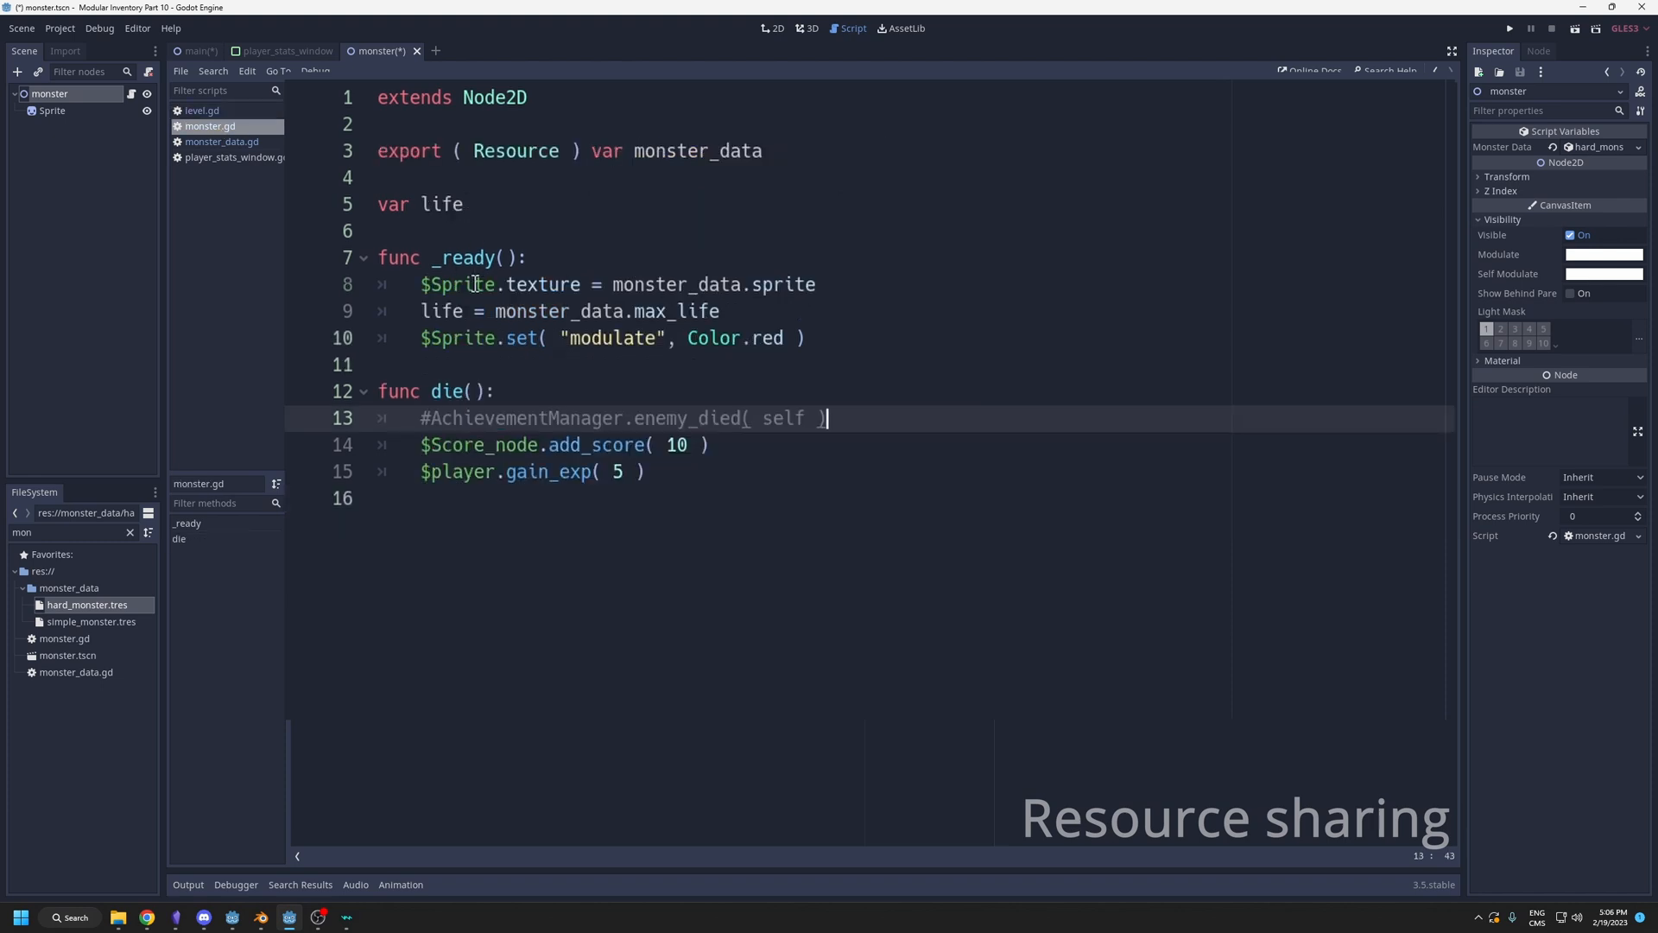
left_click_drag(420, 284, 805, 338)
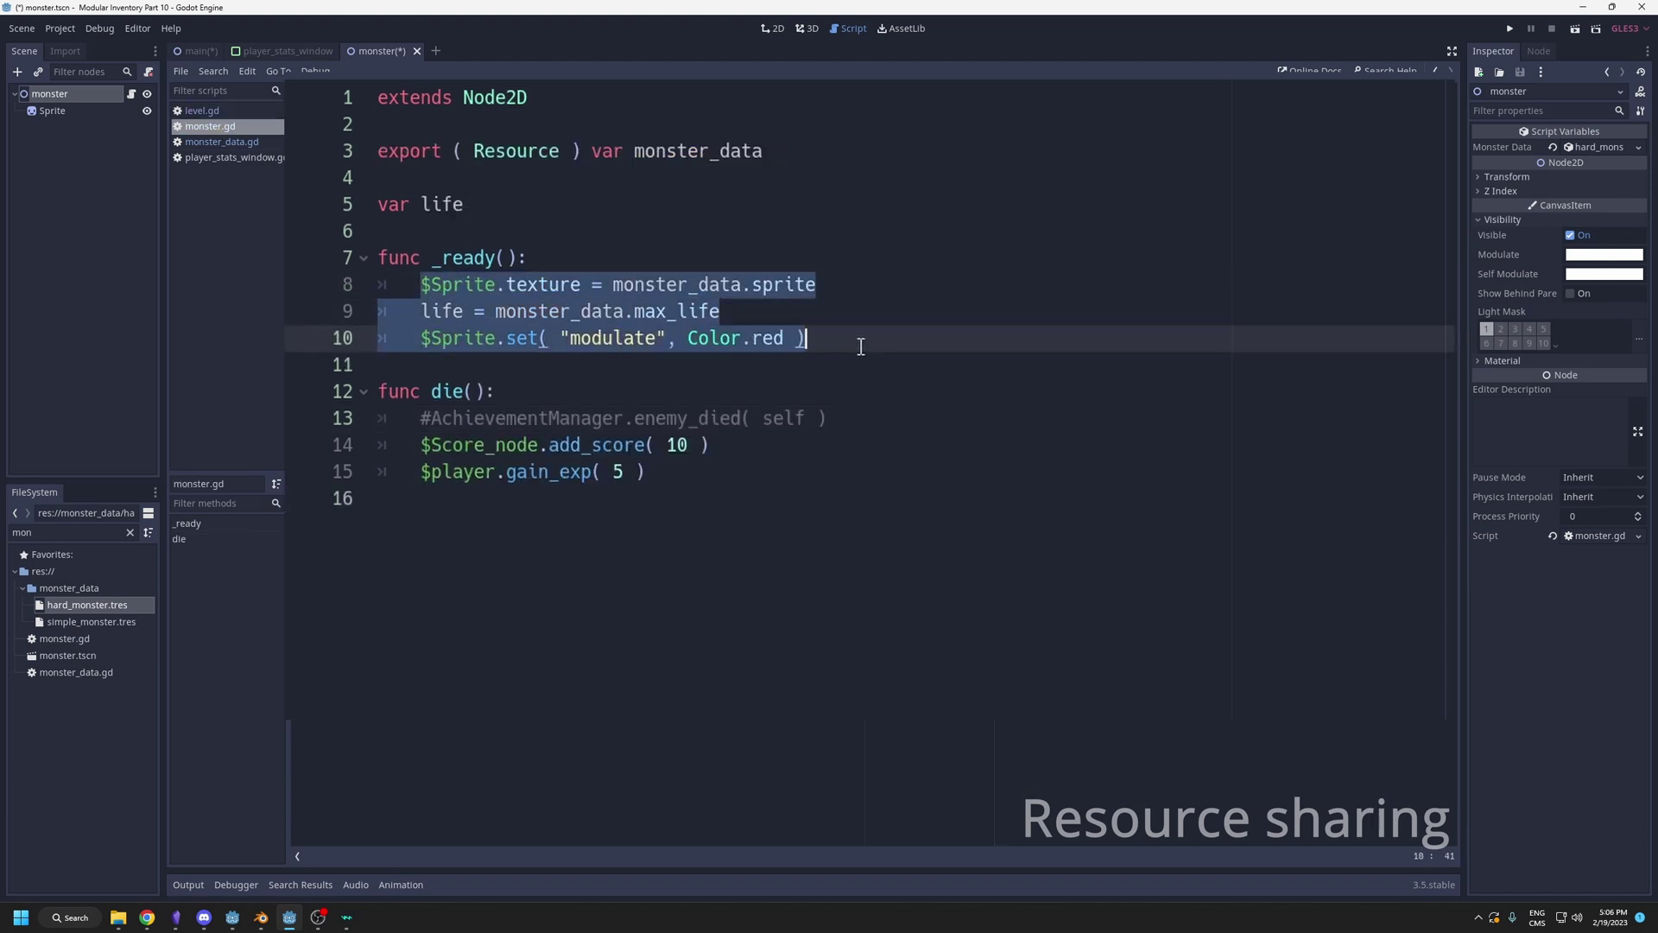
left_click(774, 330)
scroll(774, 330, "down", 5, "ctrl")
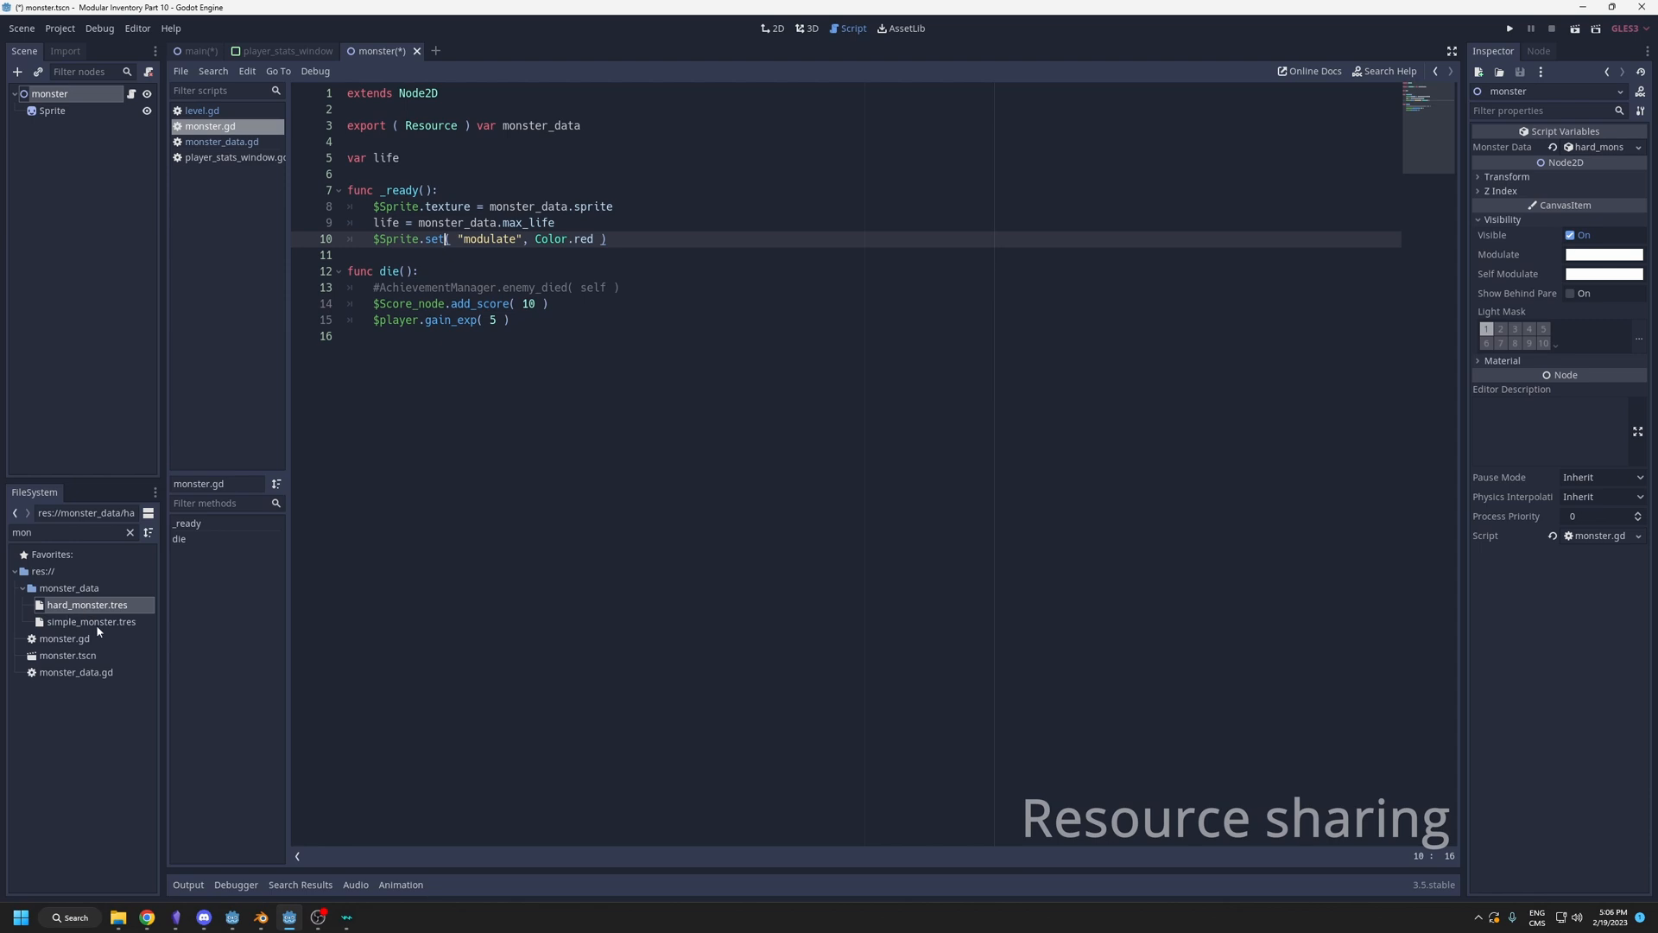
Start and cancel a new resource in the monster_data folder, then highlight MonsterData in monster_data.gd.
right_click(70, 589)
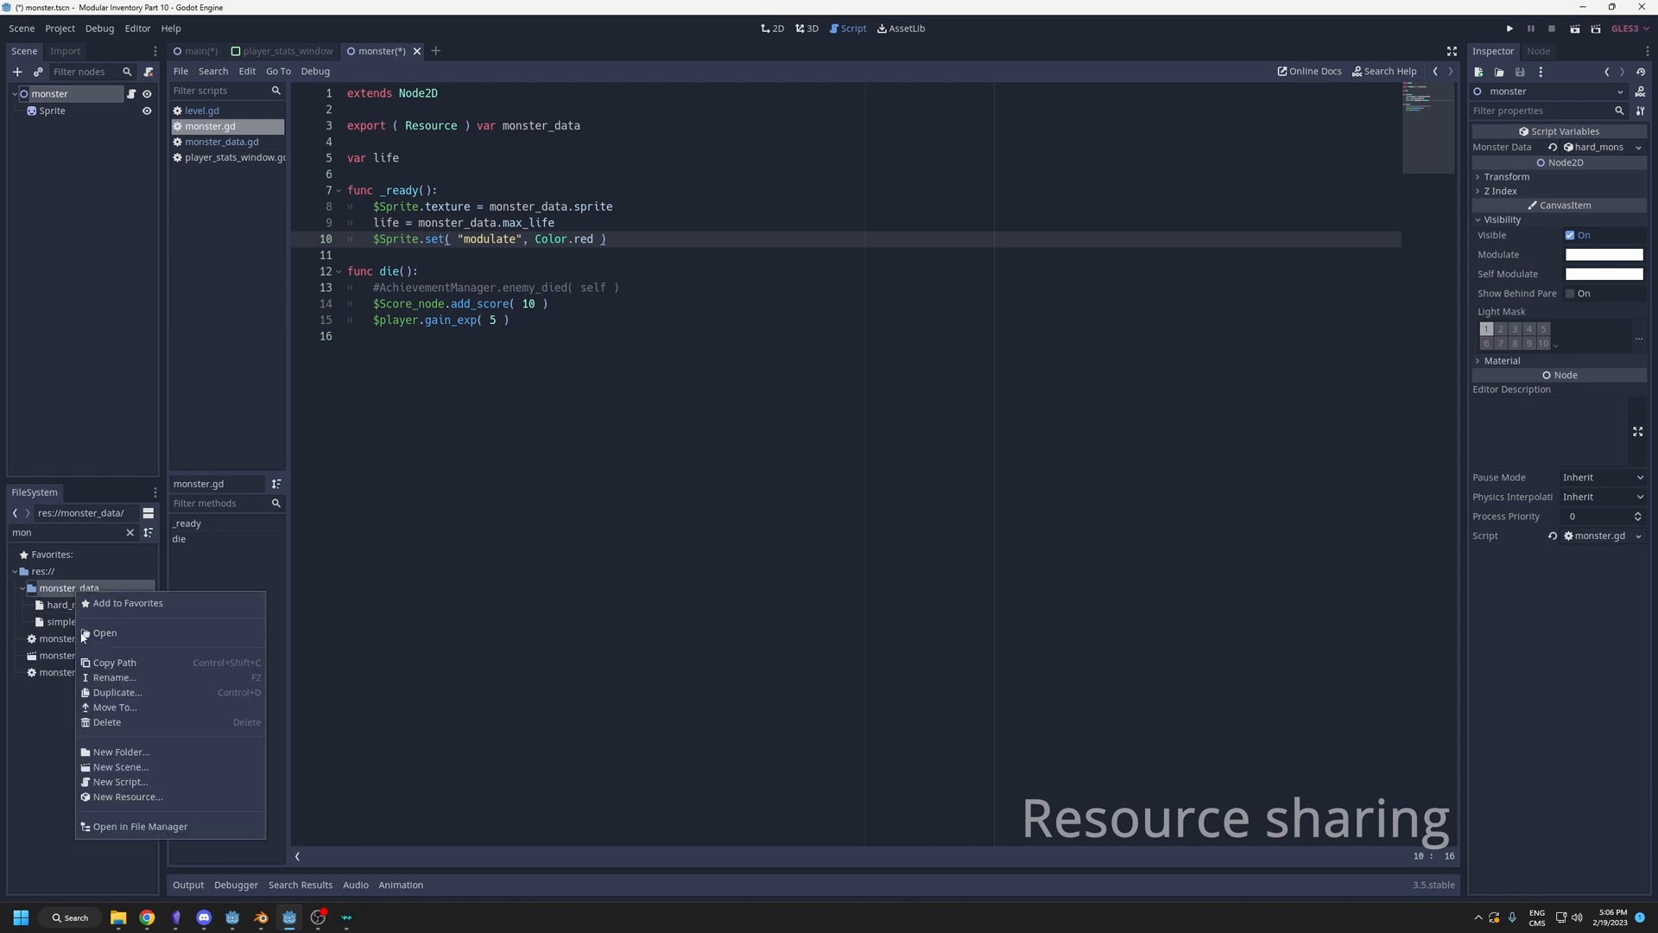
left_click(111, 797)
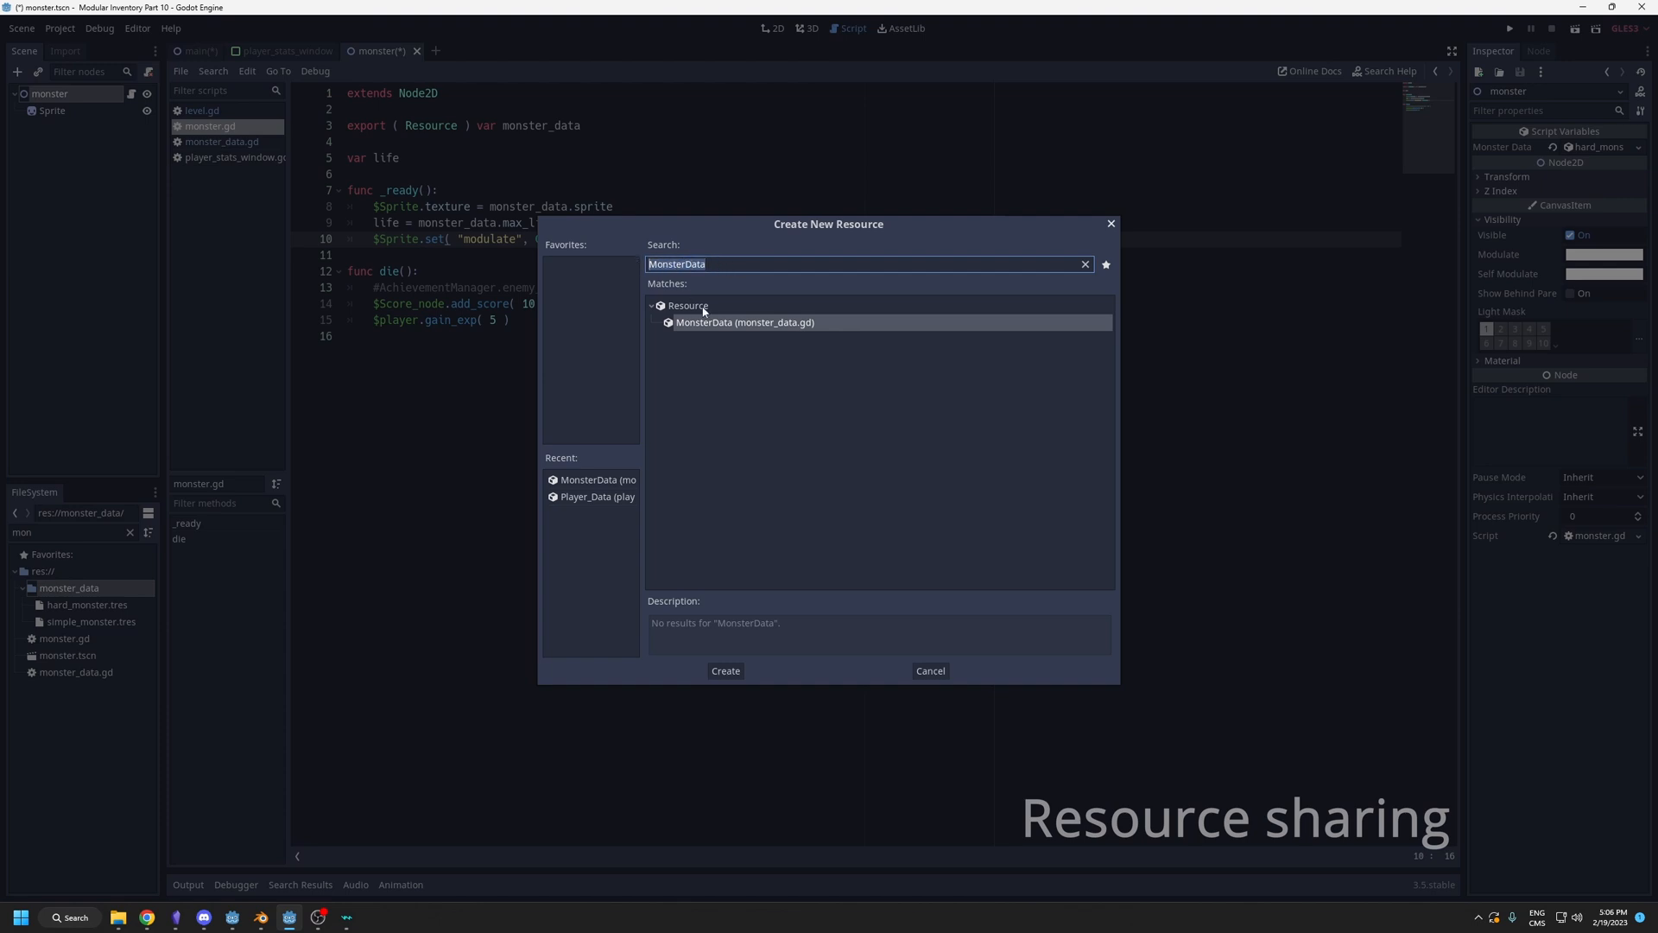
left_click(1109, 229)
left_click(211, 141)
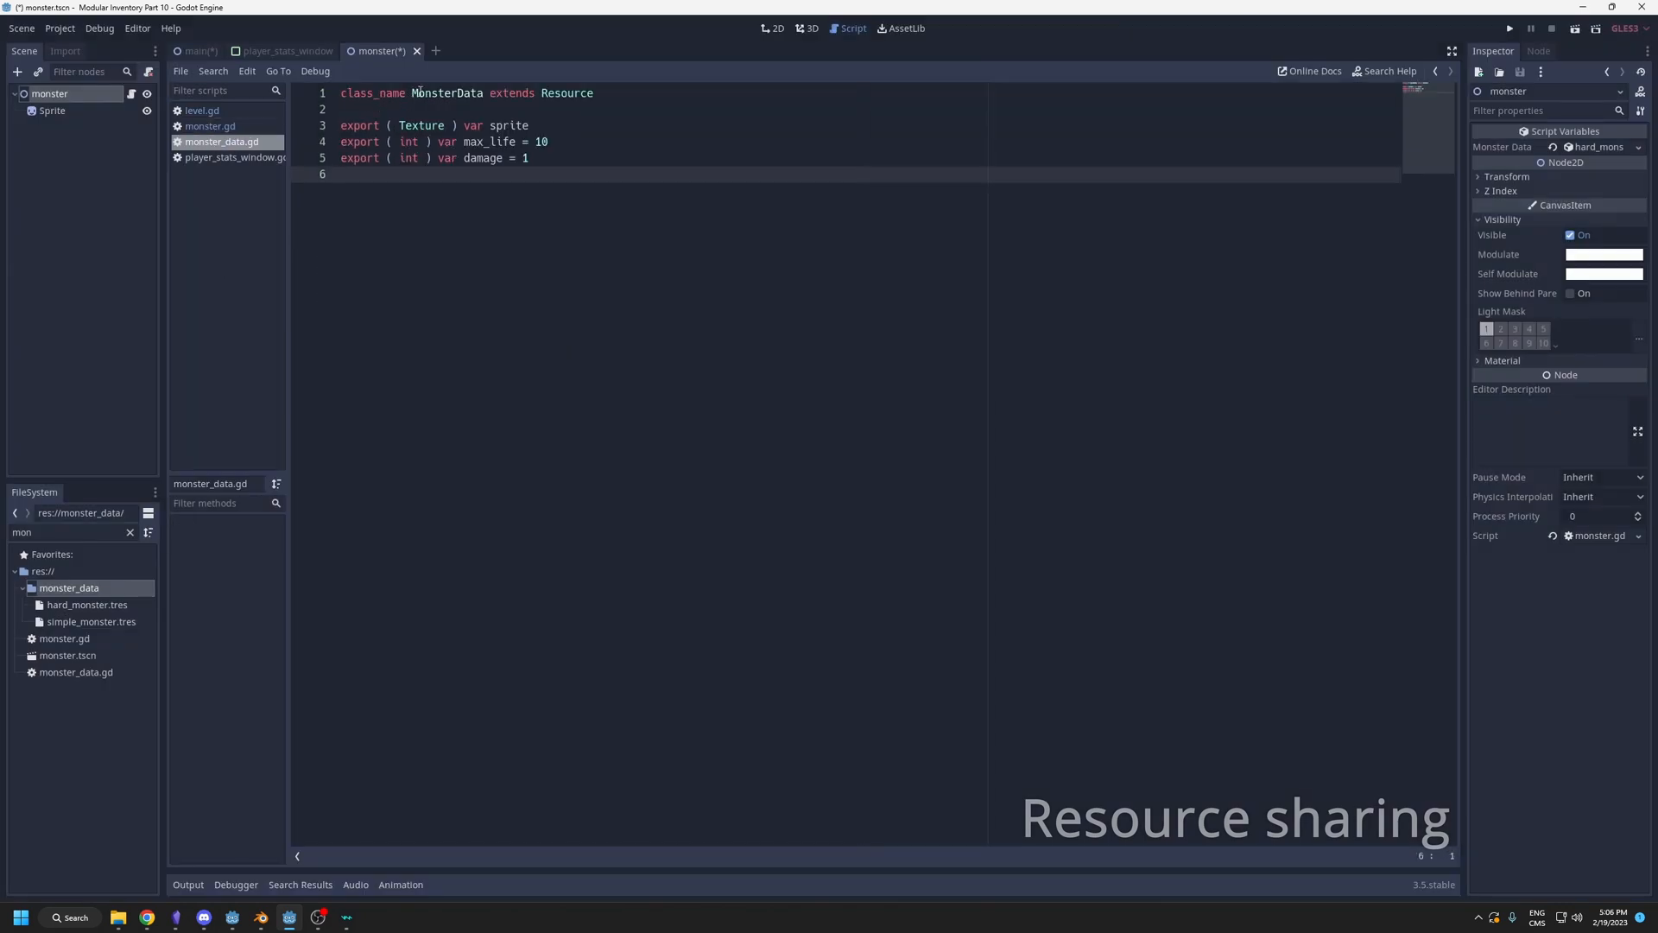
left_click_drag(412, 93, 484, 94)
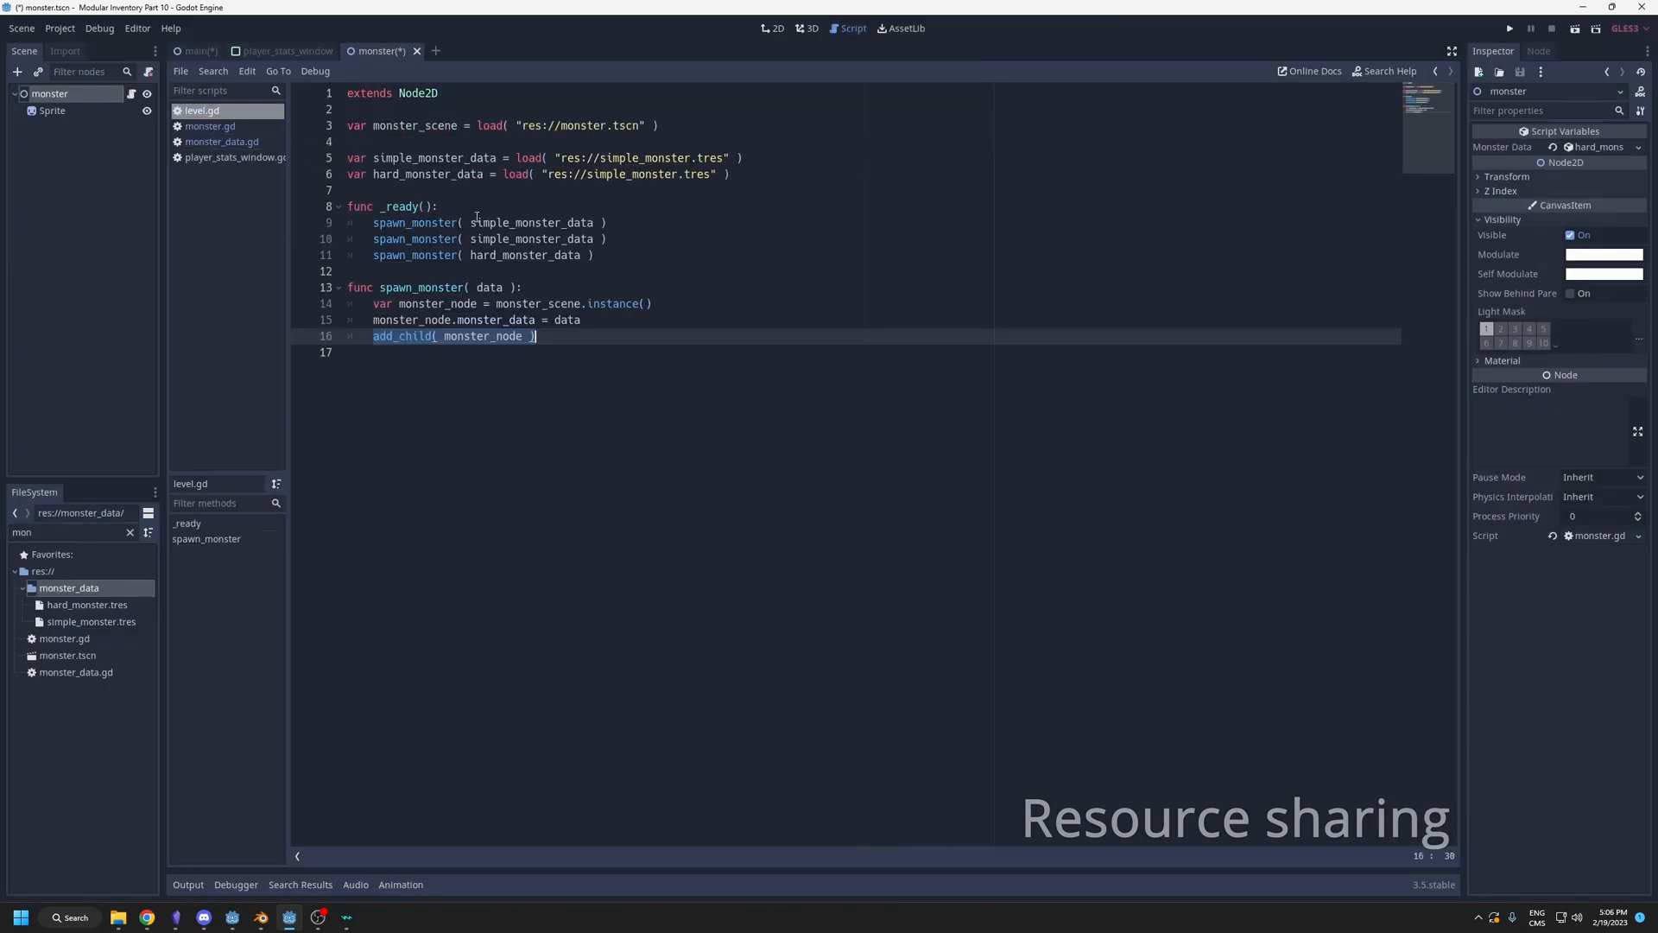
Create a new scene with a Node2D root in the 2D view.
left_click(440, 51)
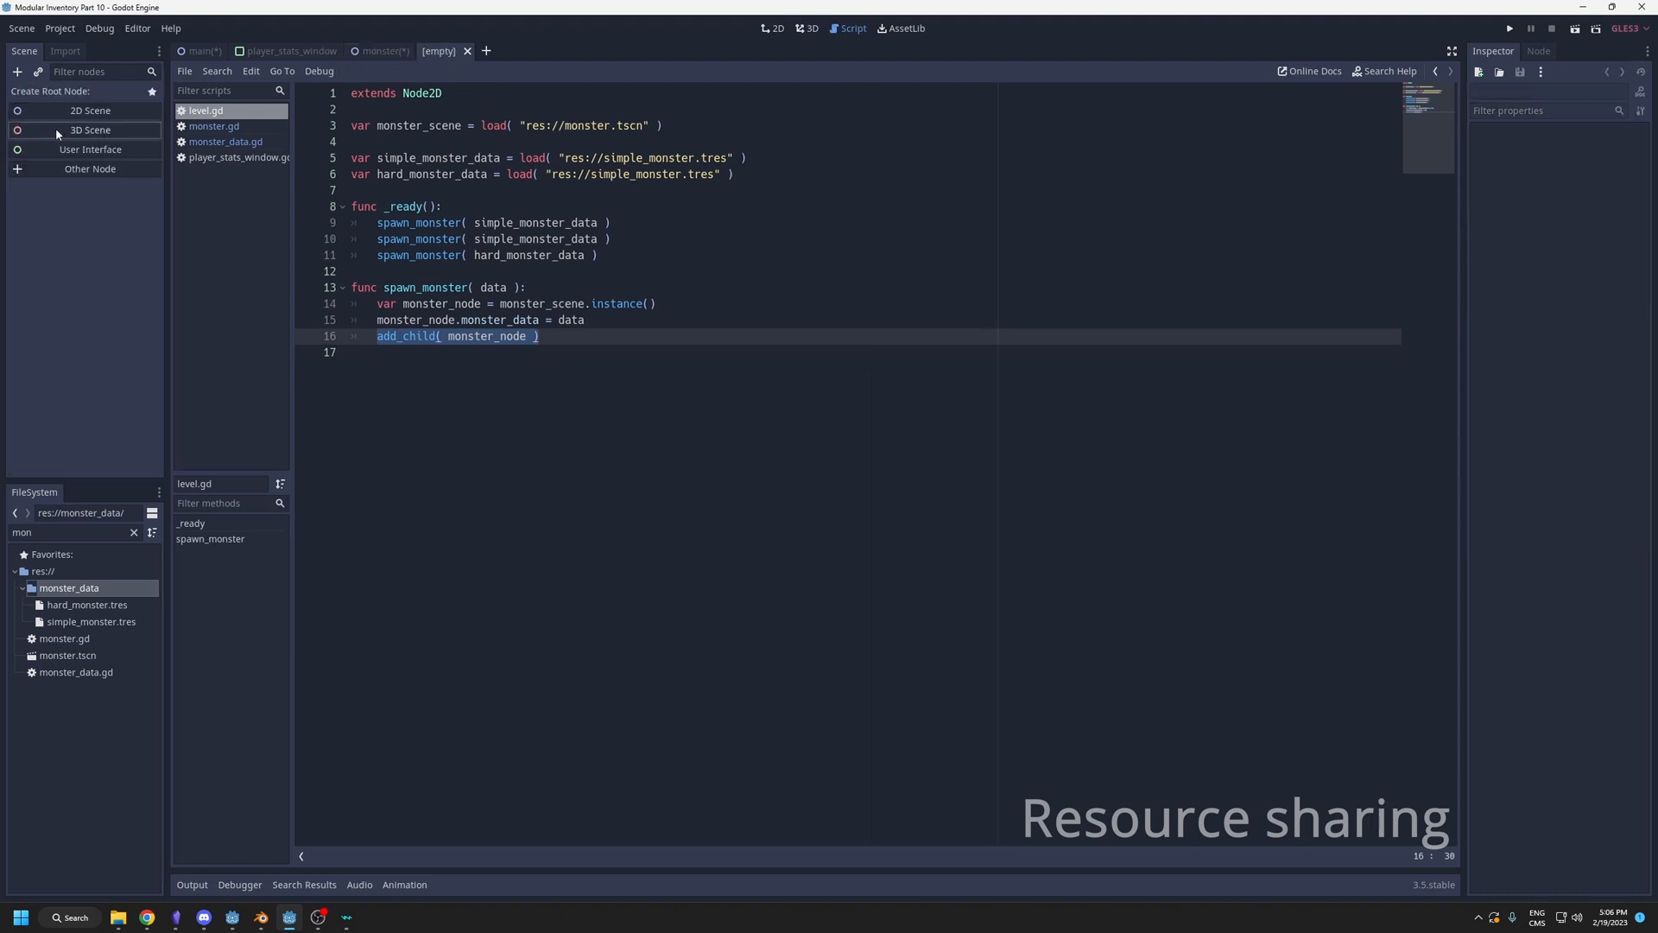
left_click(57, 126)
left_click(773, 30)
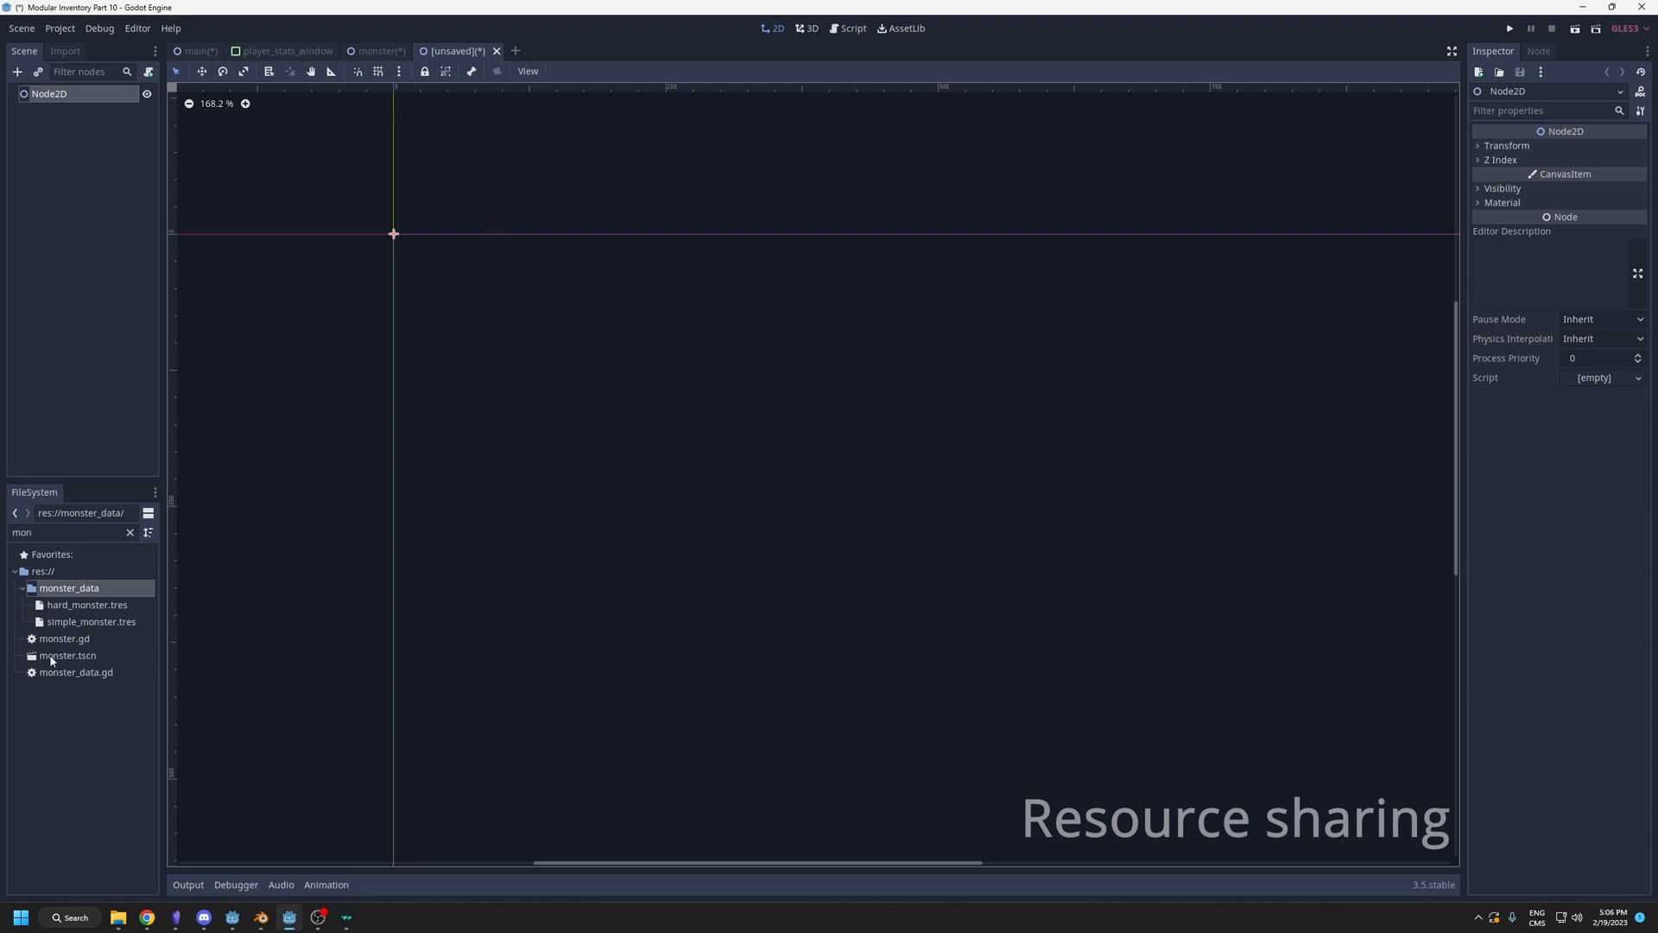
Instance monster.tscn twice, giving one hard_monster.tres and the other simple_monster.tres.
left_click_drag(66, 655, 615, 373)
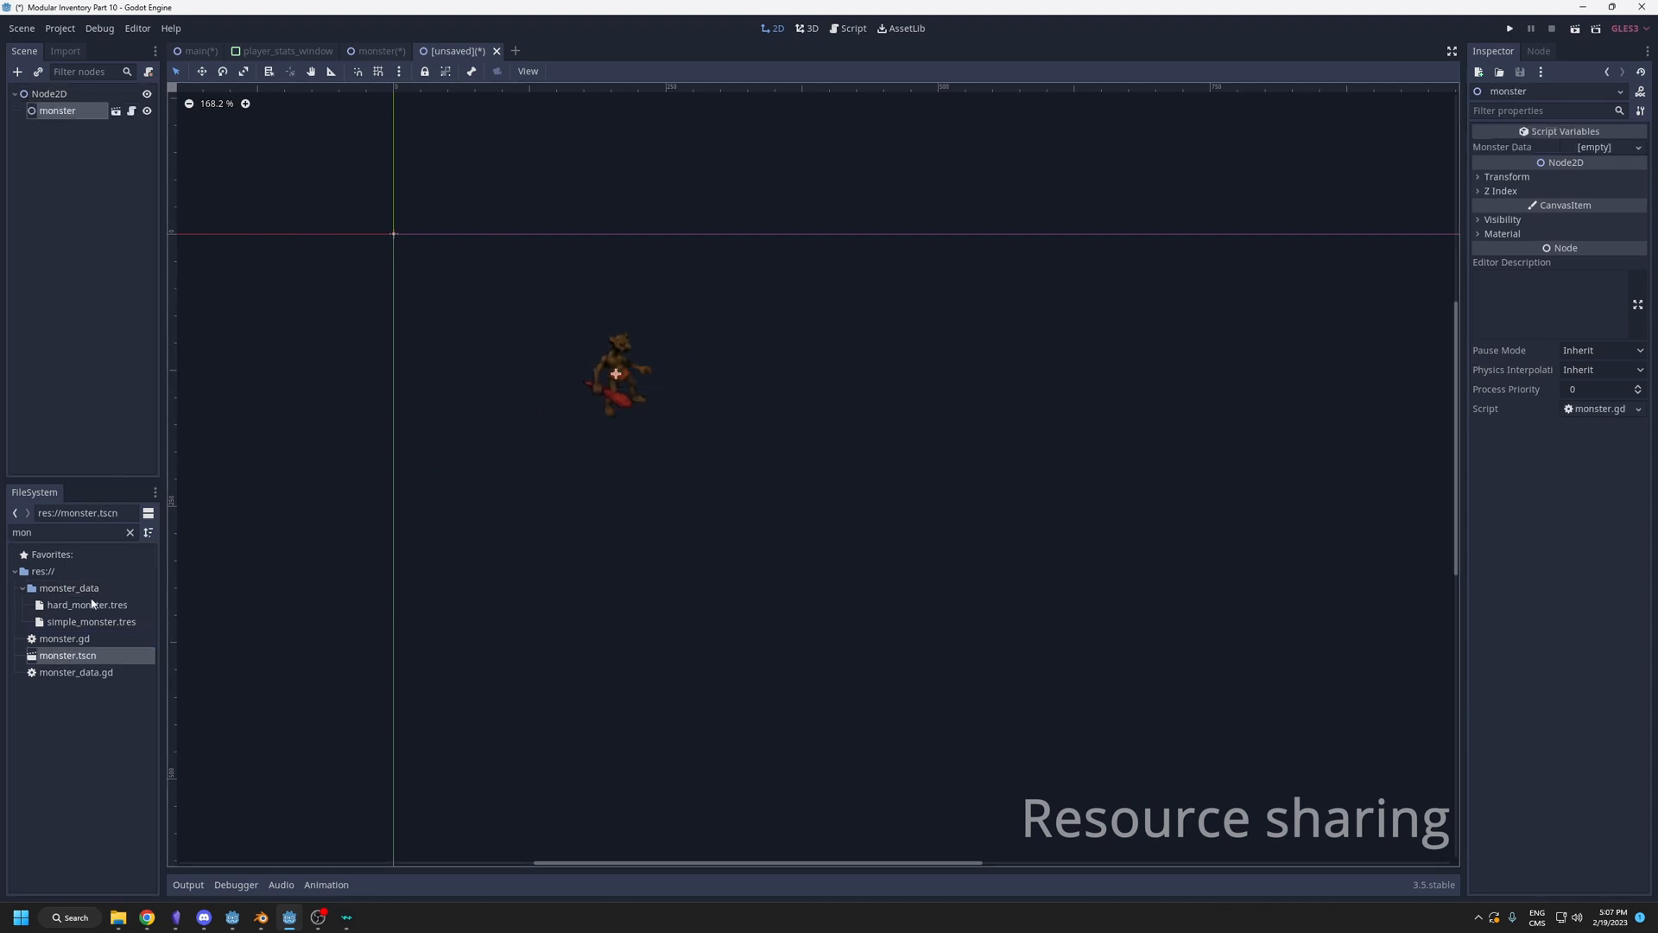
left_click_drag(78, 605, 1593, 147)
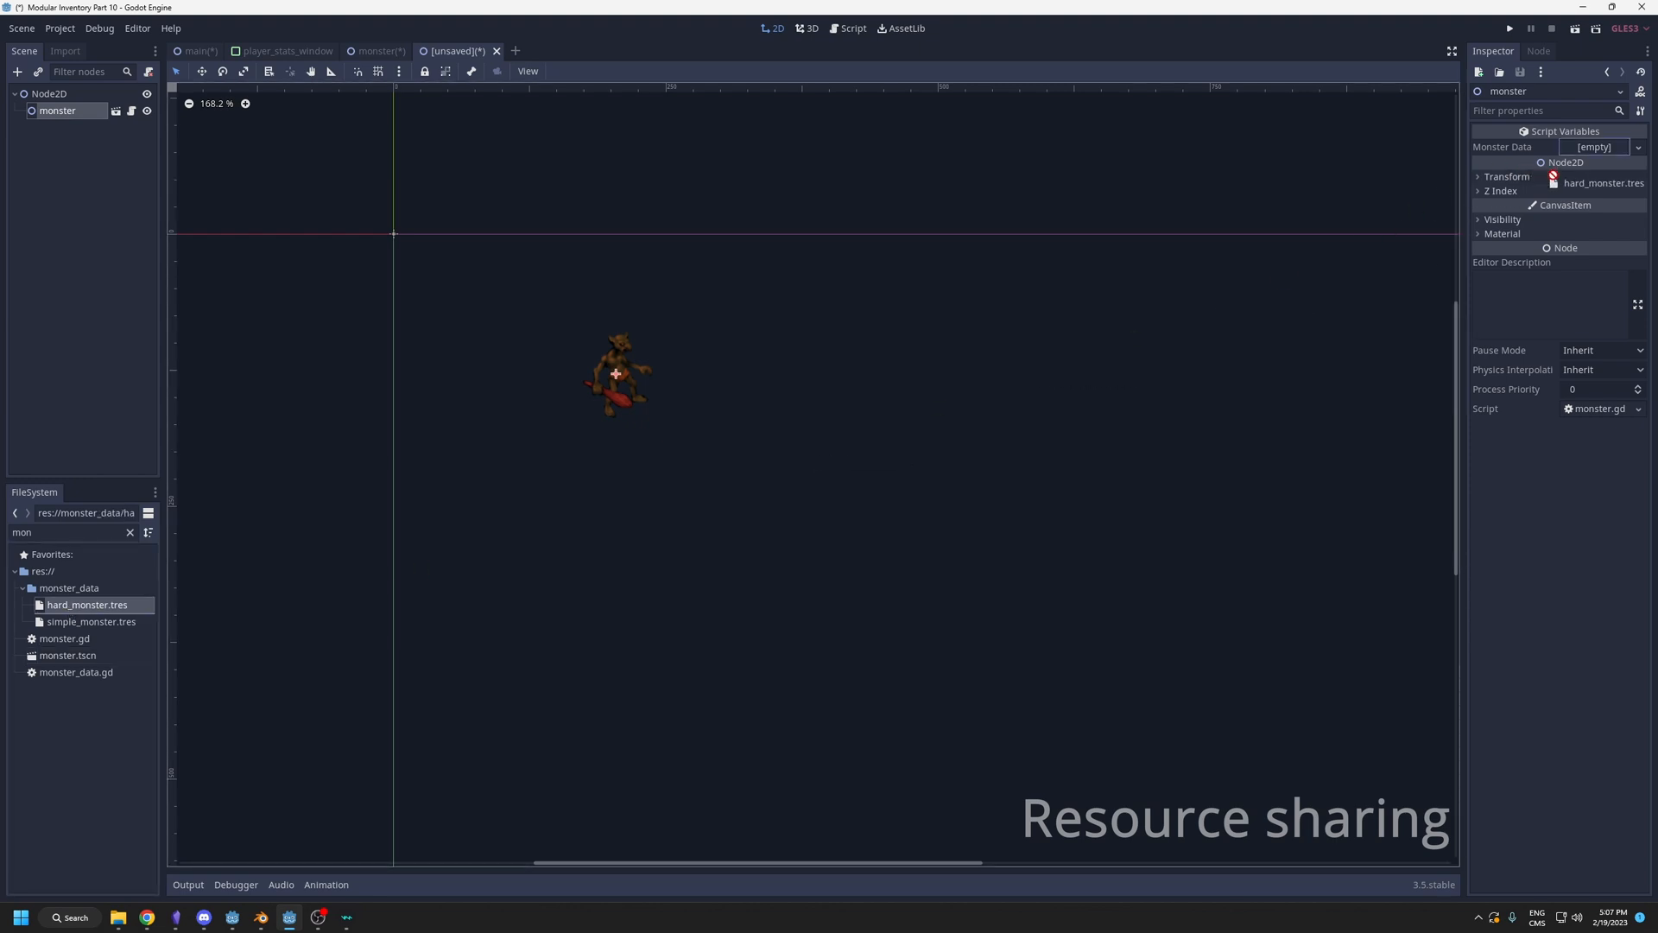
left_click_drag(65, 655, 890, 488)
left_click_drag(92, 621, 1593, 147)
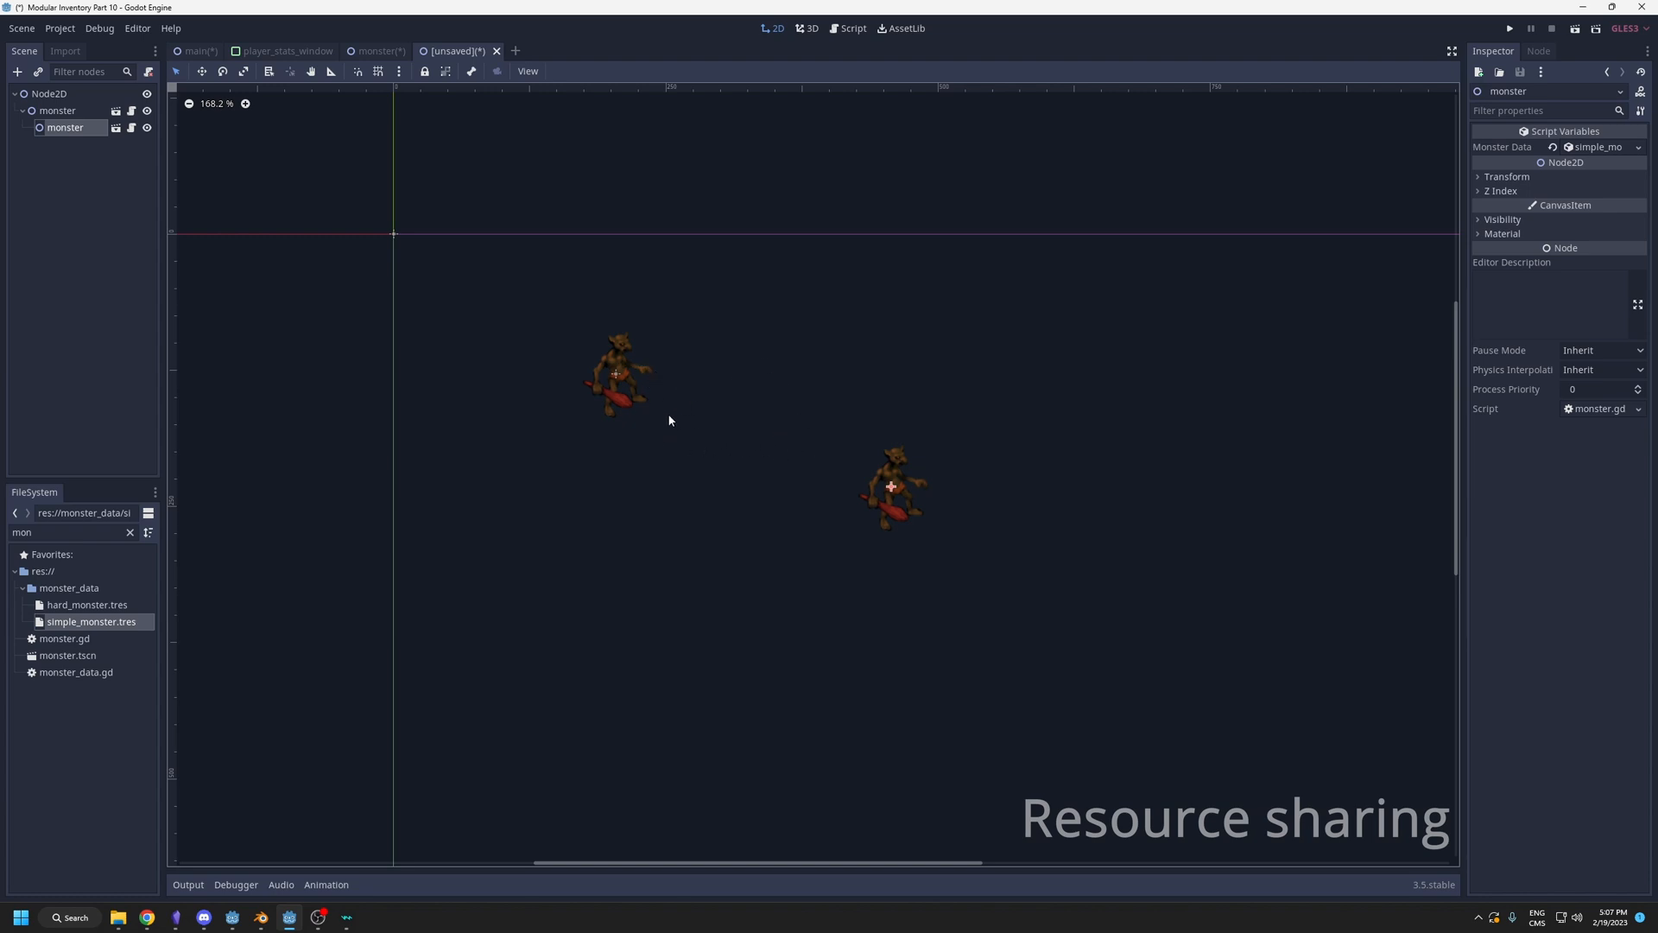
In monster_data.gd duplicate the max_life line into an exported life variable of 10, then return to 2D.
left_click(849, 29)
left_click(220, 141)
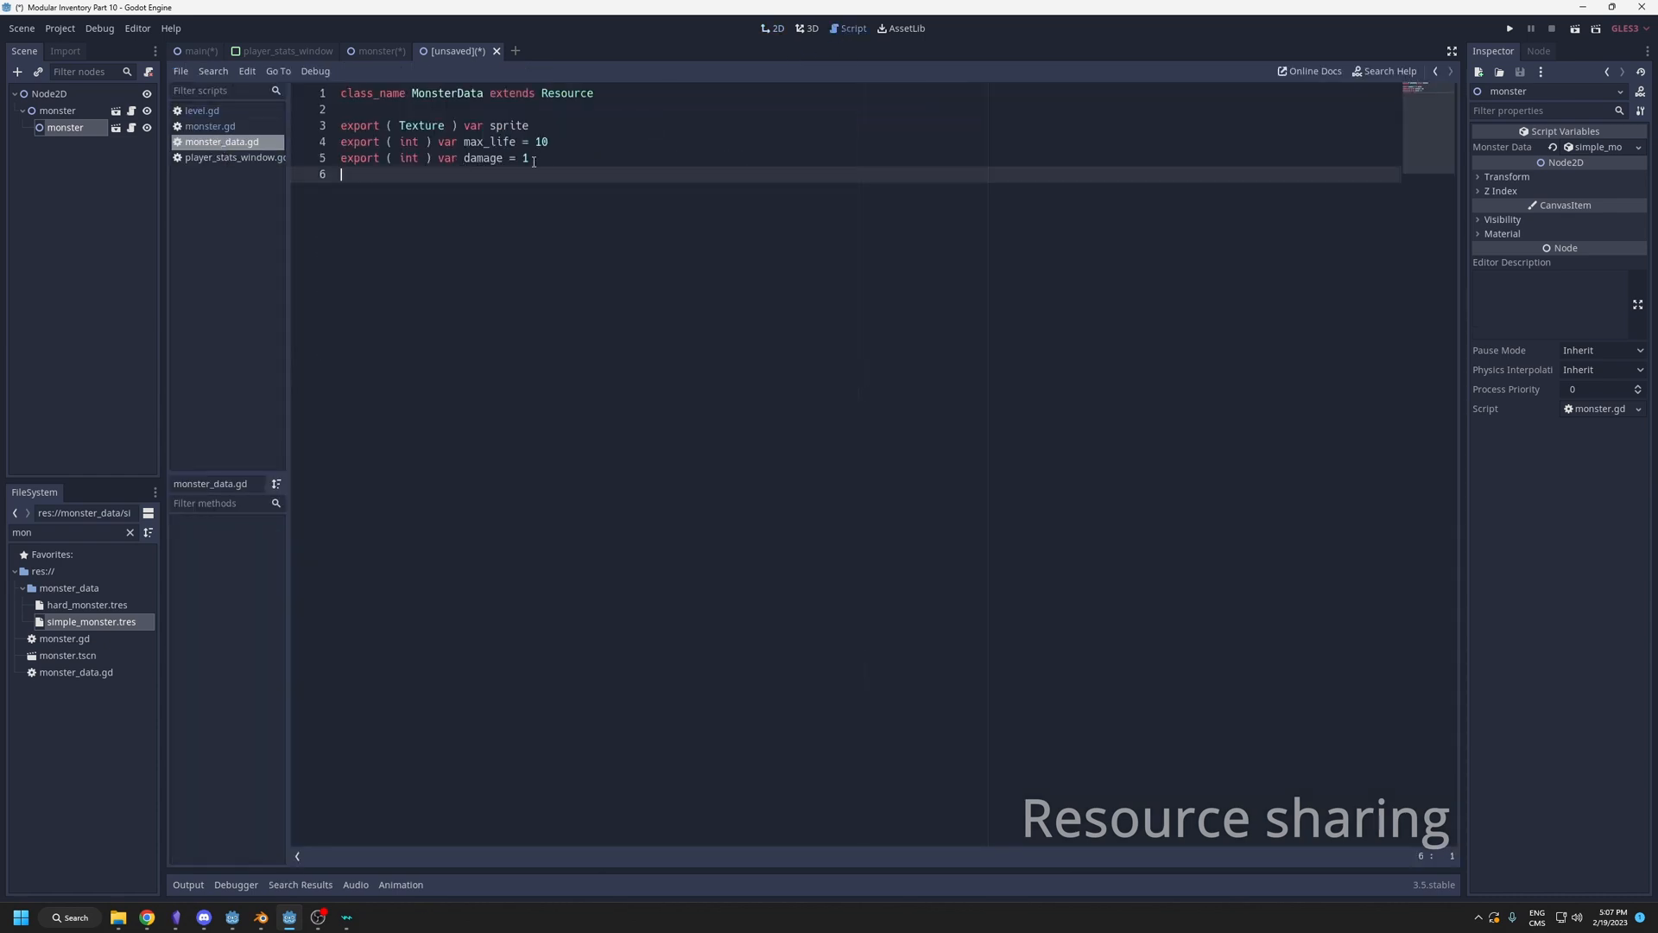
left_click(601, 140)
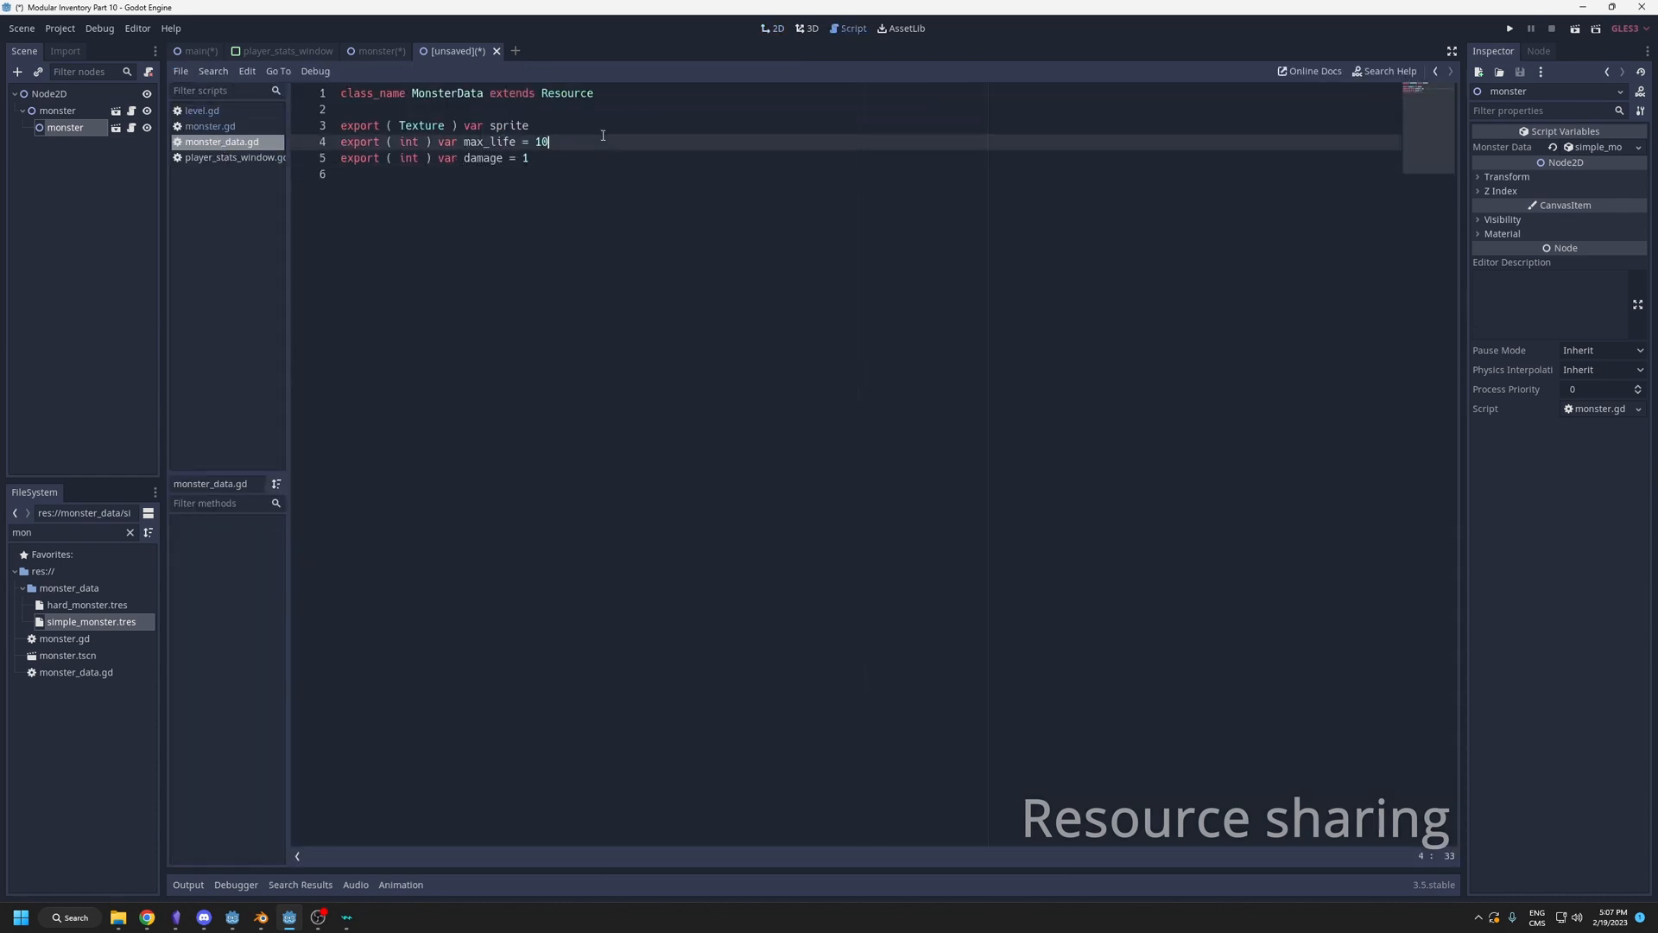
key("ctrl+d")
left_click_drag(490, 158, 464, 158)
key("Delete")
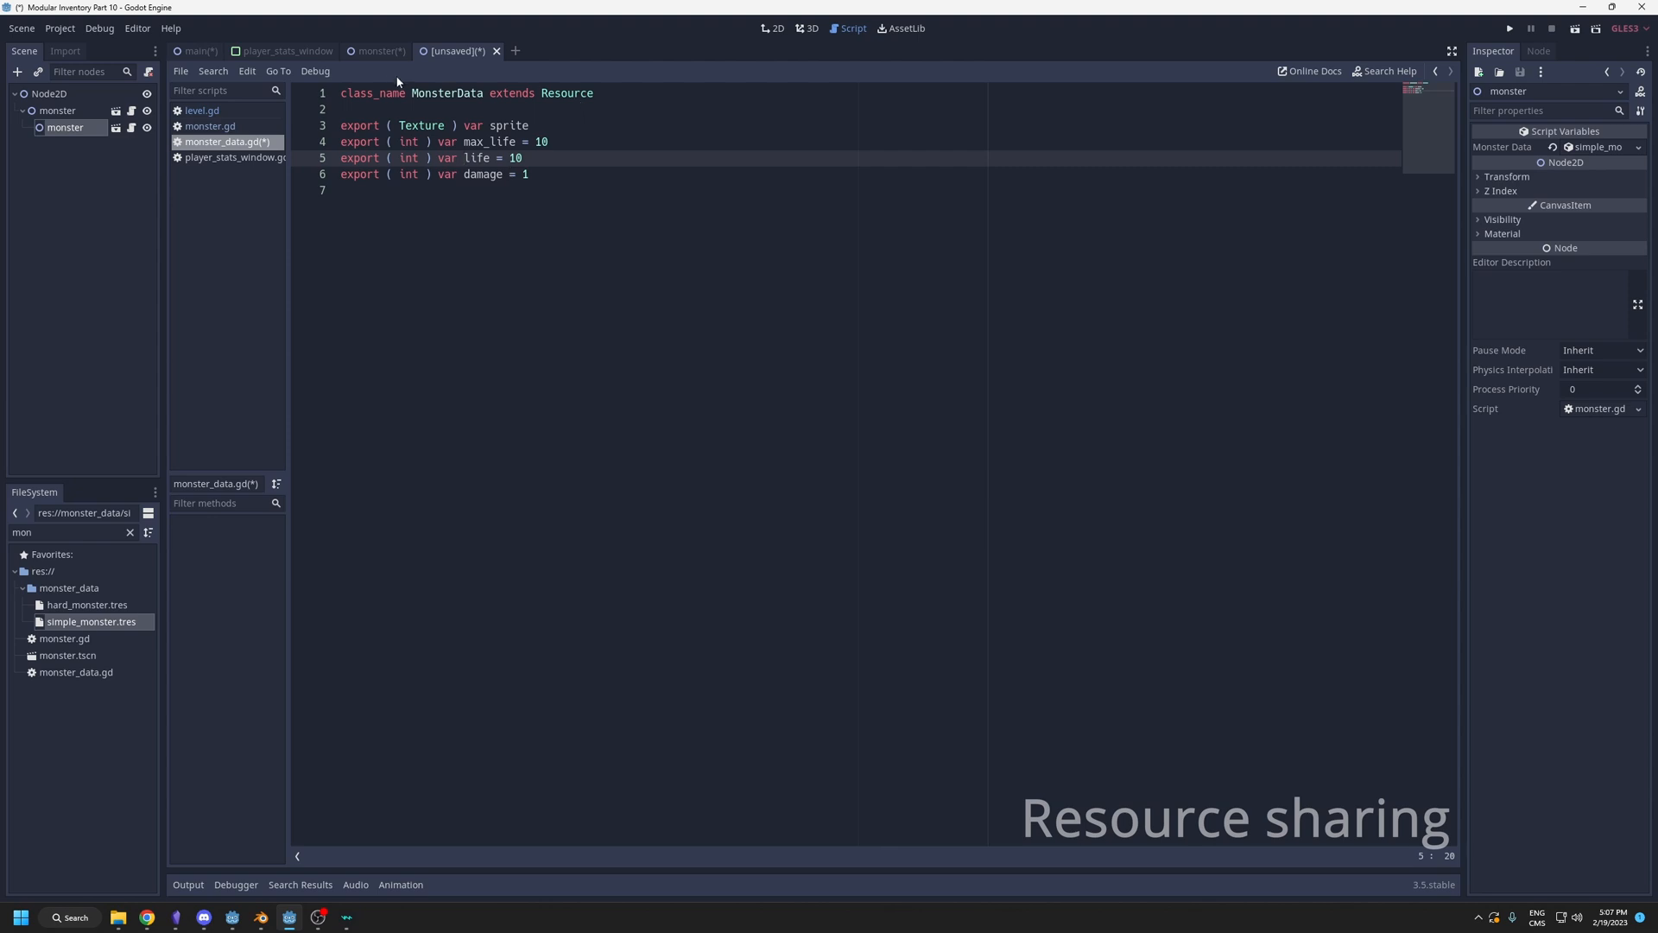
left_click(774, 28)
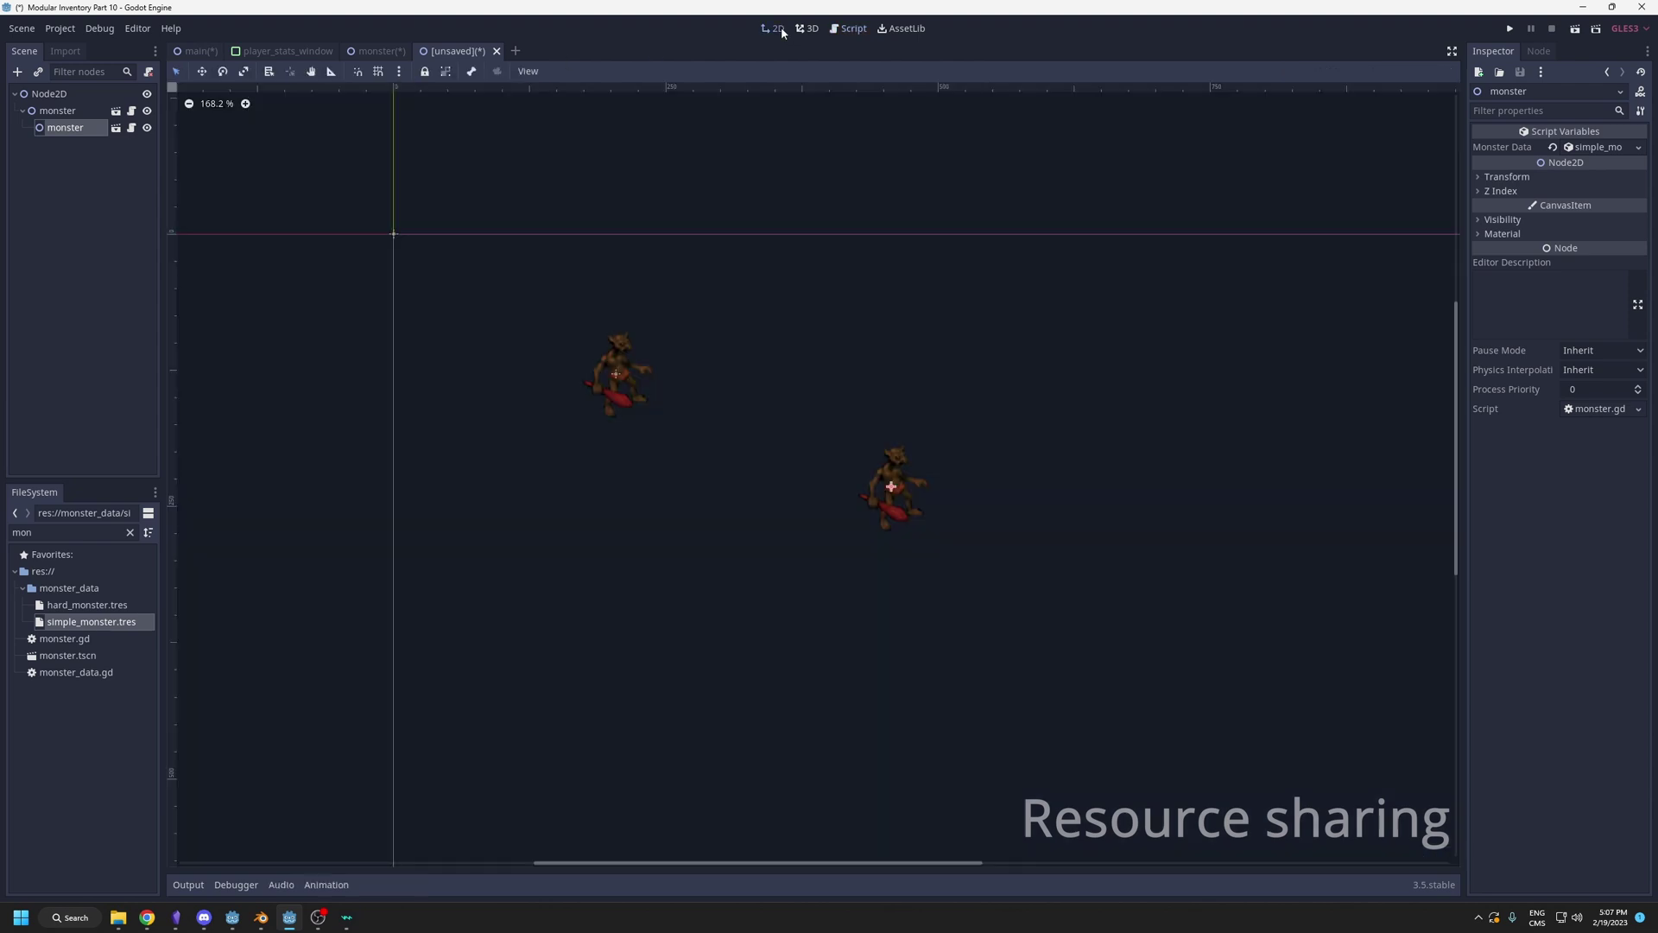
Duplicate the first monster and move the copy to the lower left.
left_click(633, 375)
key("ctrl+d")
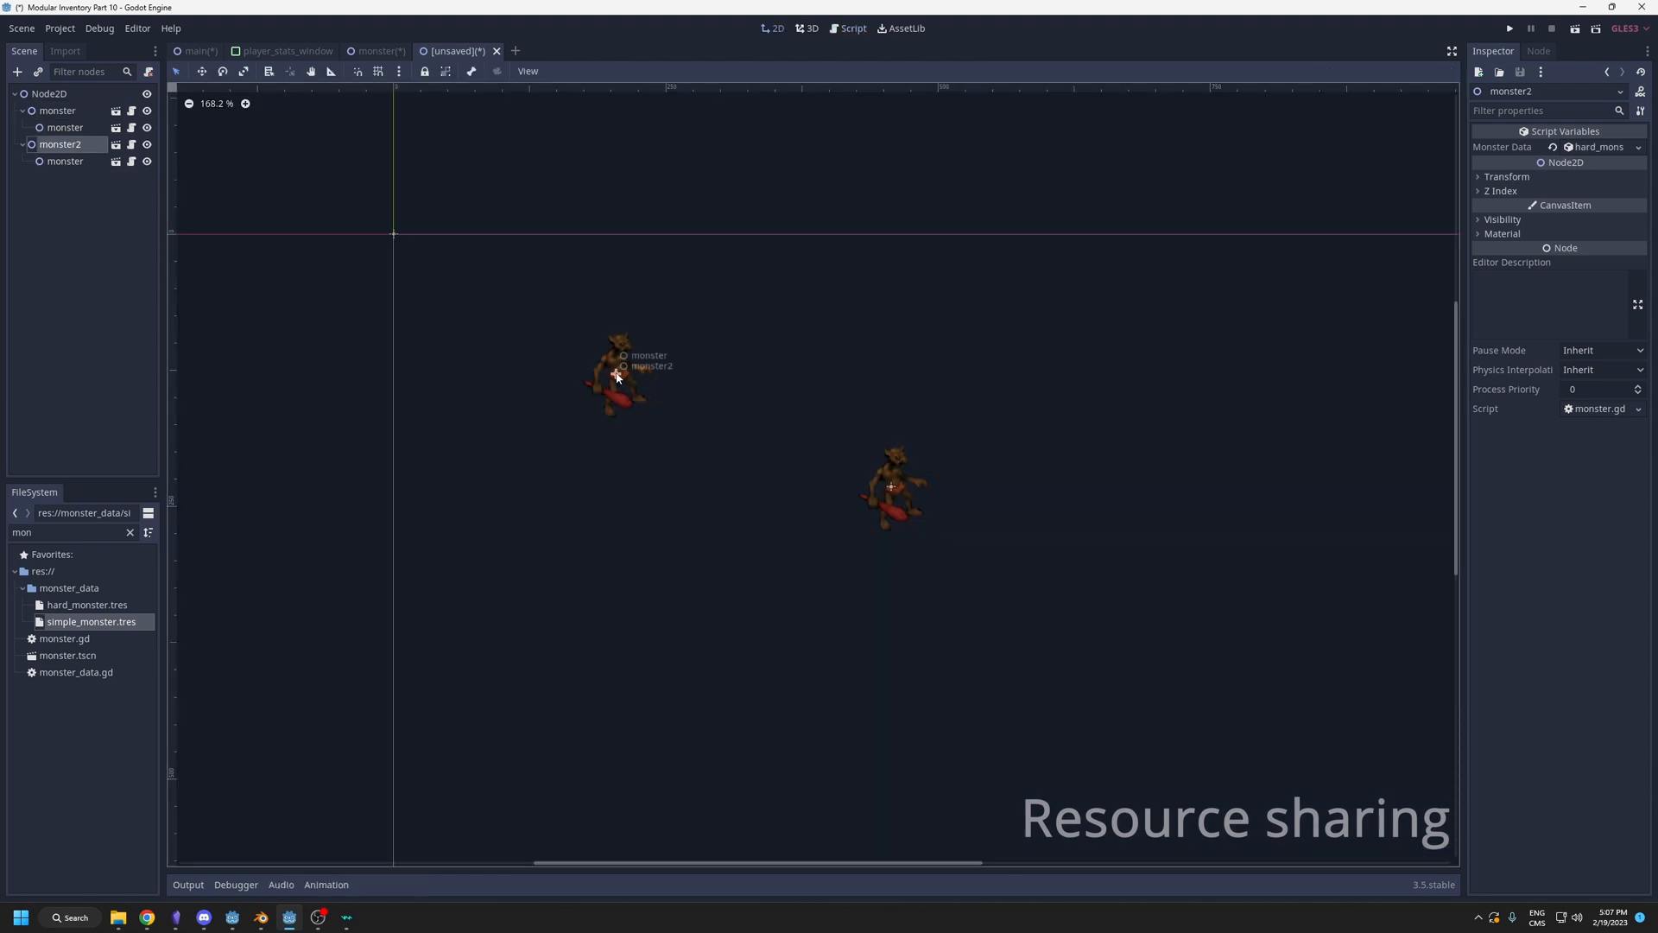
left_click_drag(617, 375, 598, 535)
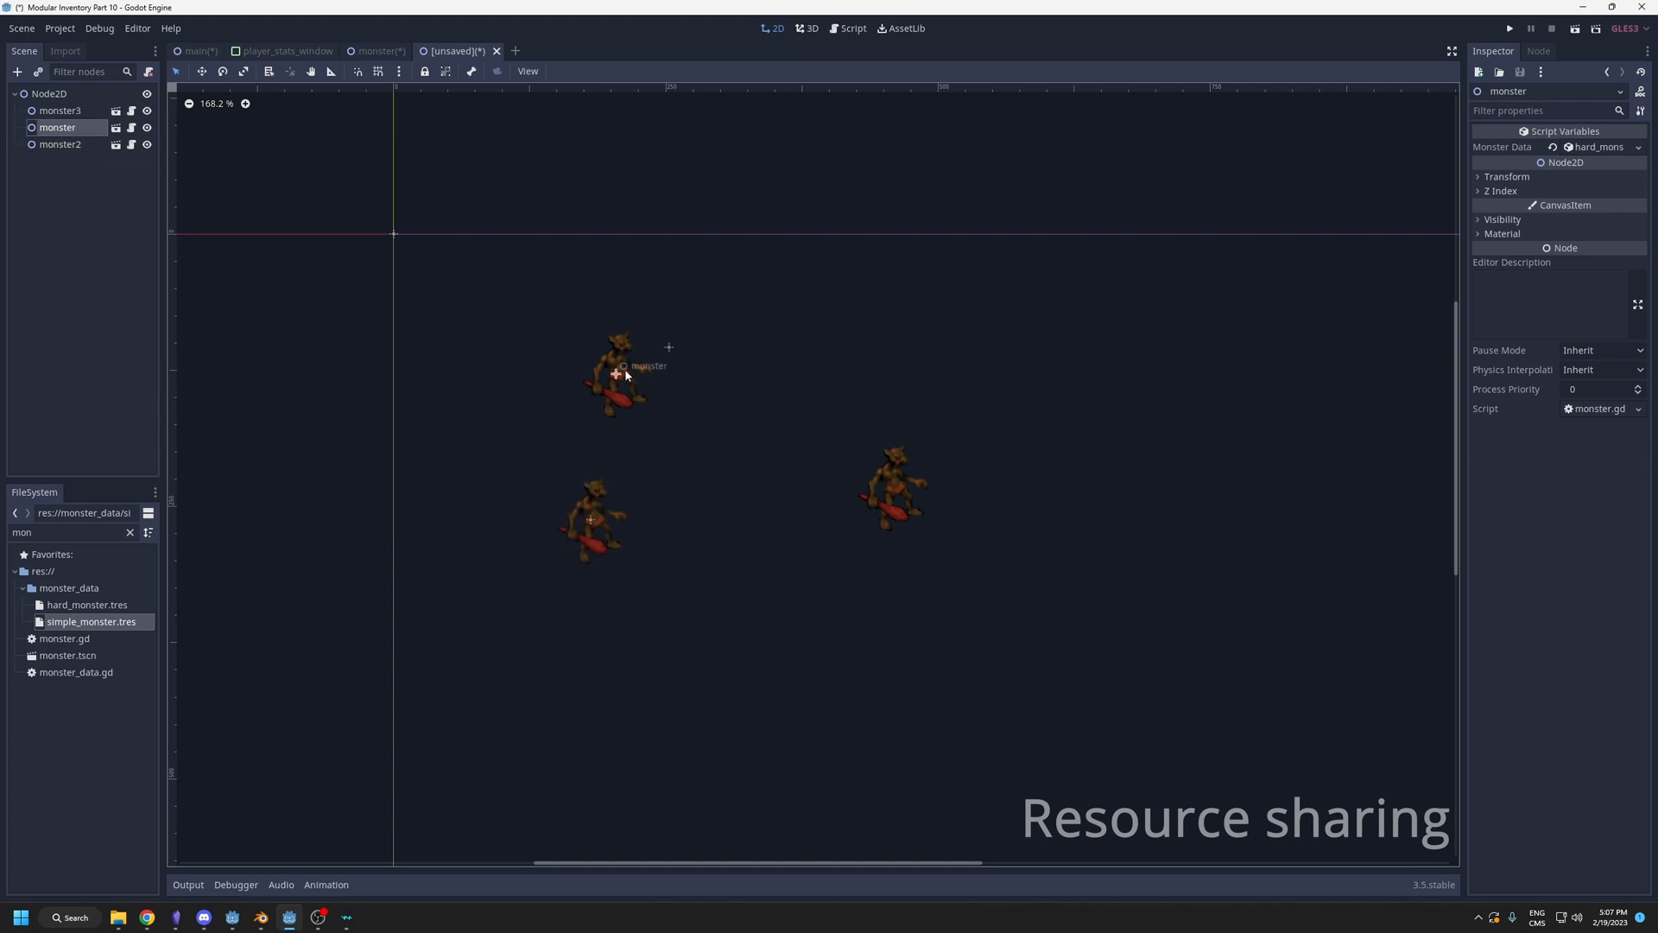
left_click(597, 531)
left_click(618, 390)
left_click(613, 508)
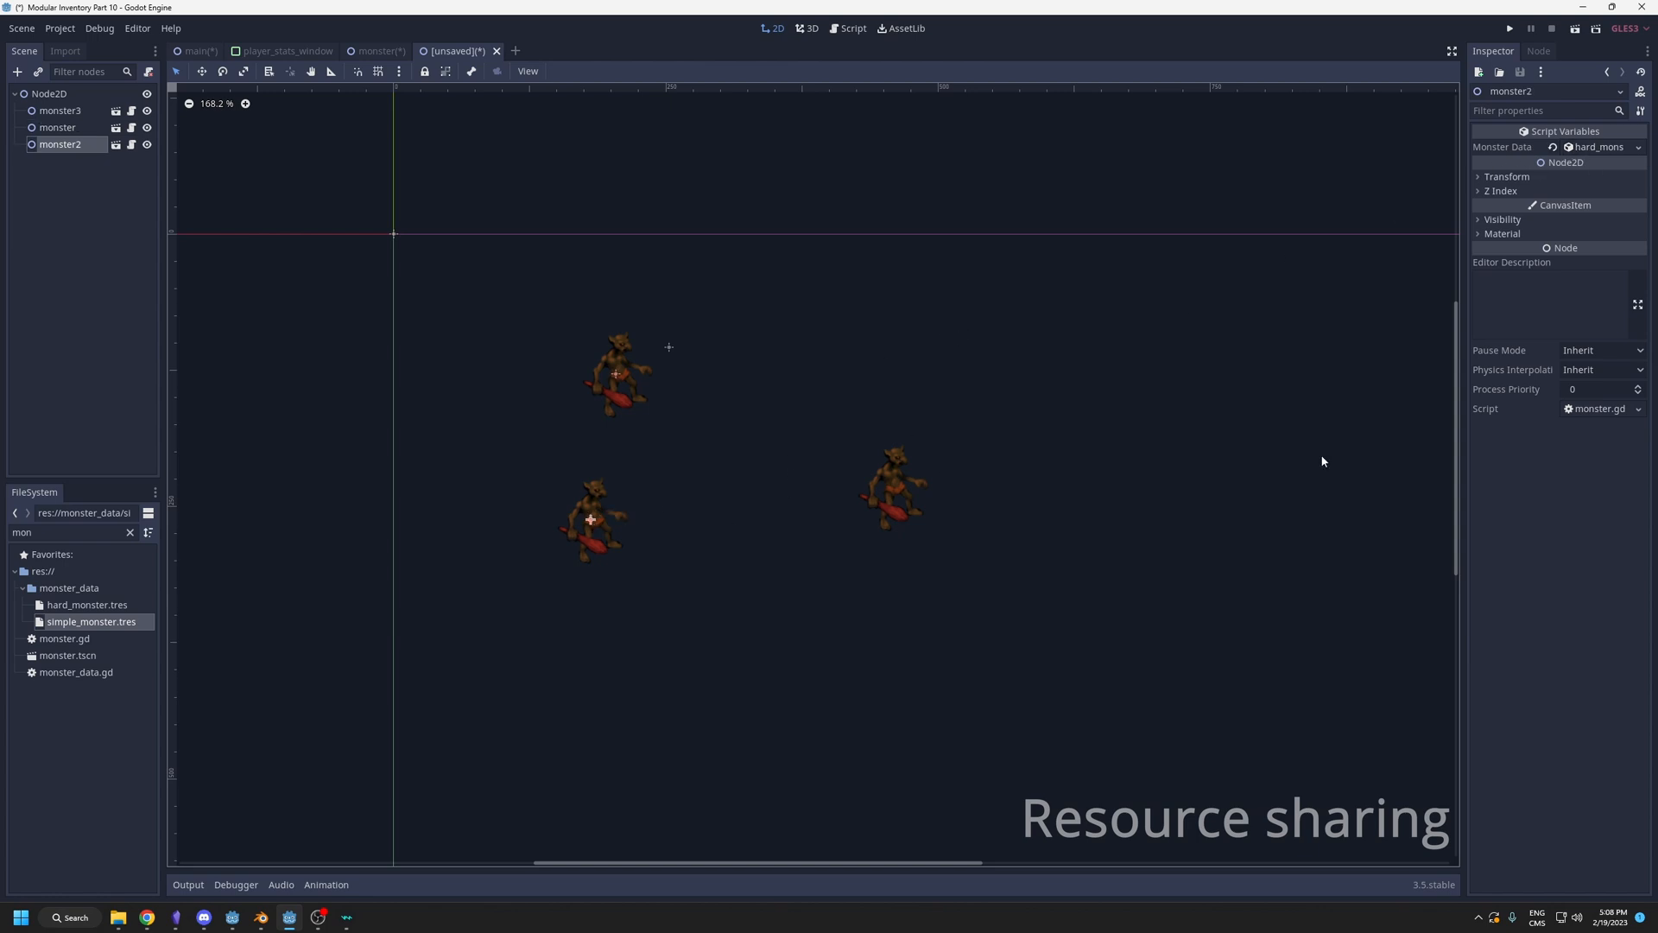
left_click(616, 380)
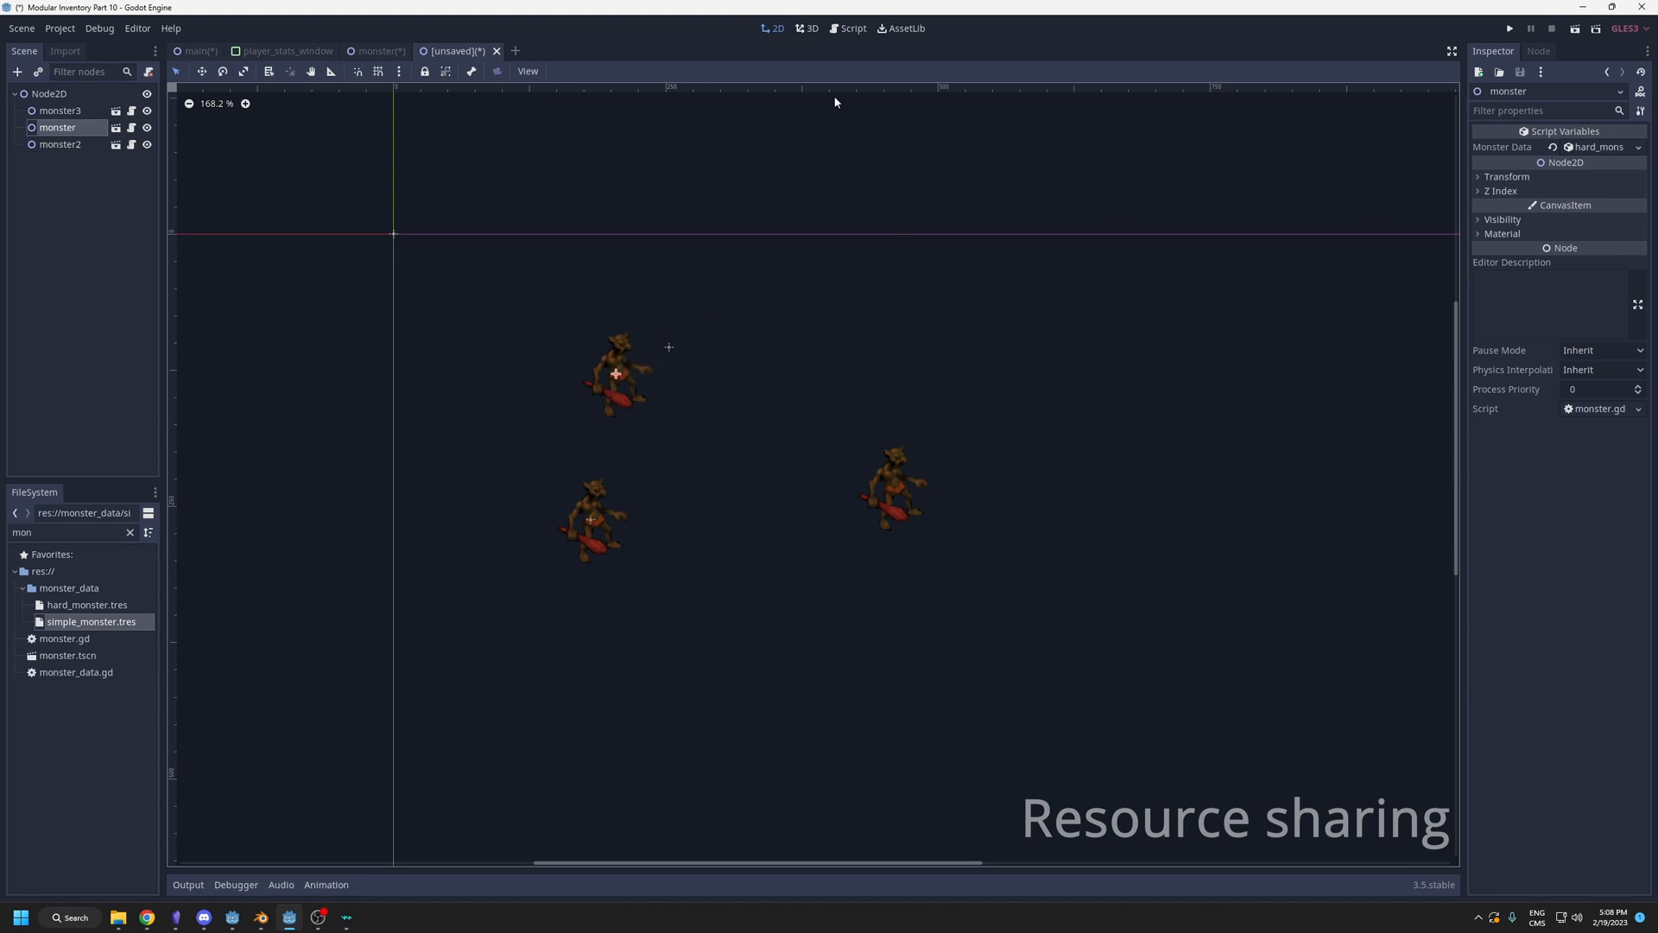
Expand the upper monster's data resource and tick Local To Scene.
left_click(1593, 146)
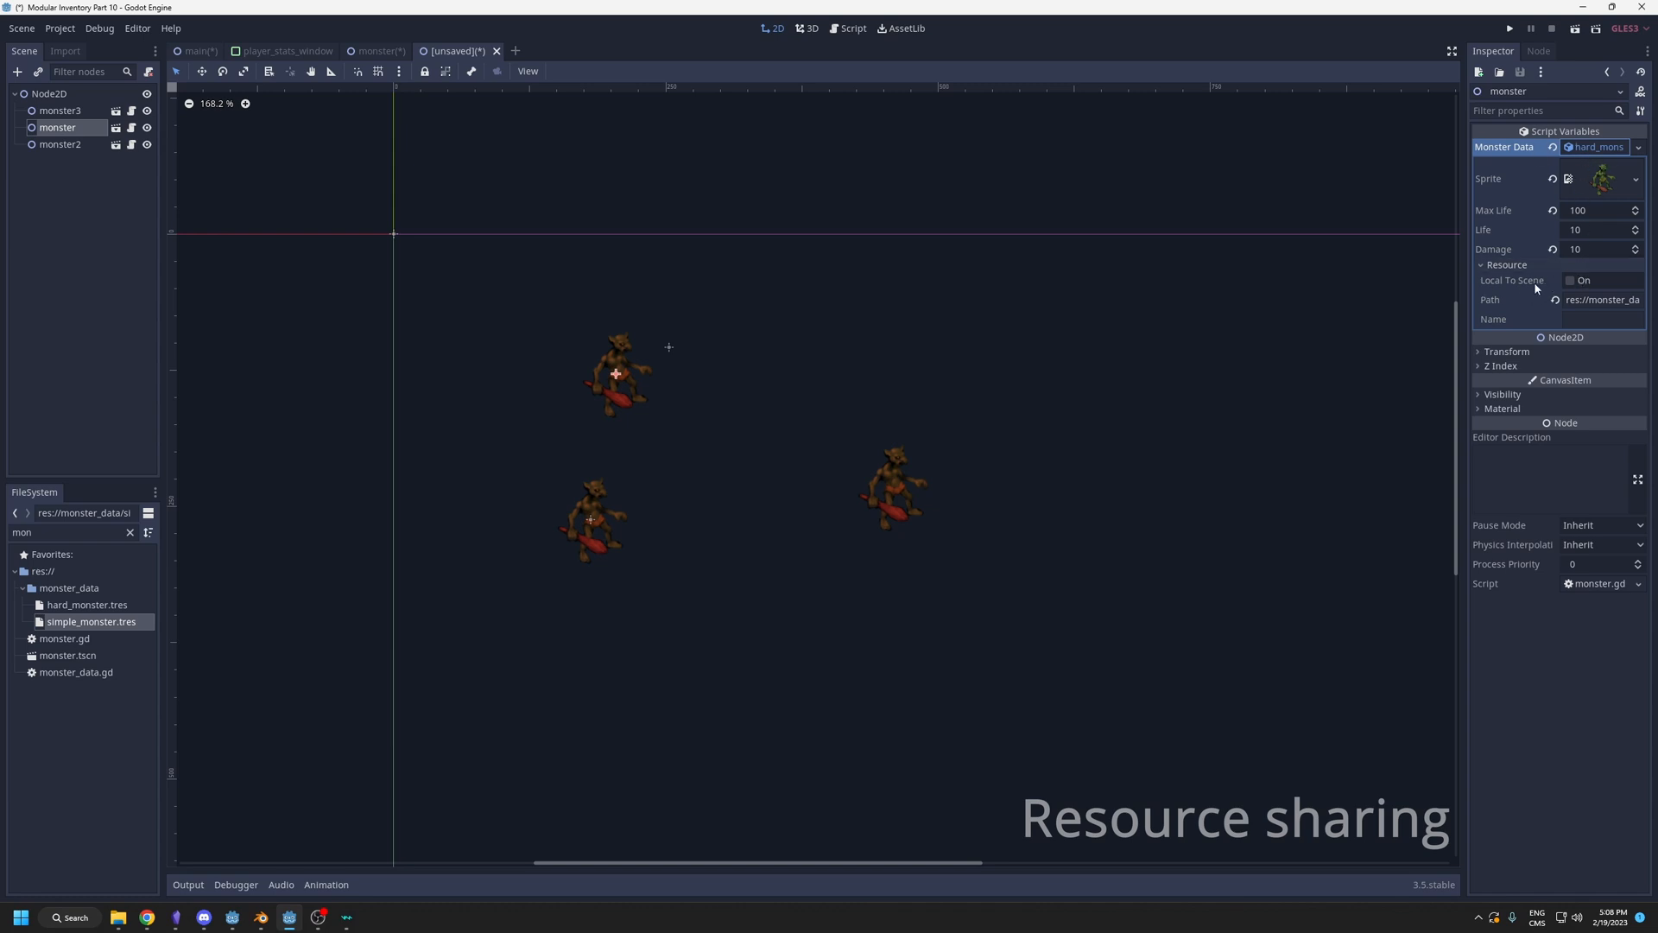
left_click(1571, 282)
In level.gd line 15, assign data.duplicate() to each spawned monster's monster_data.
left_click(852, 29)
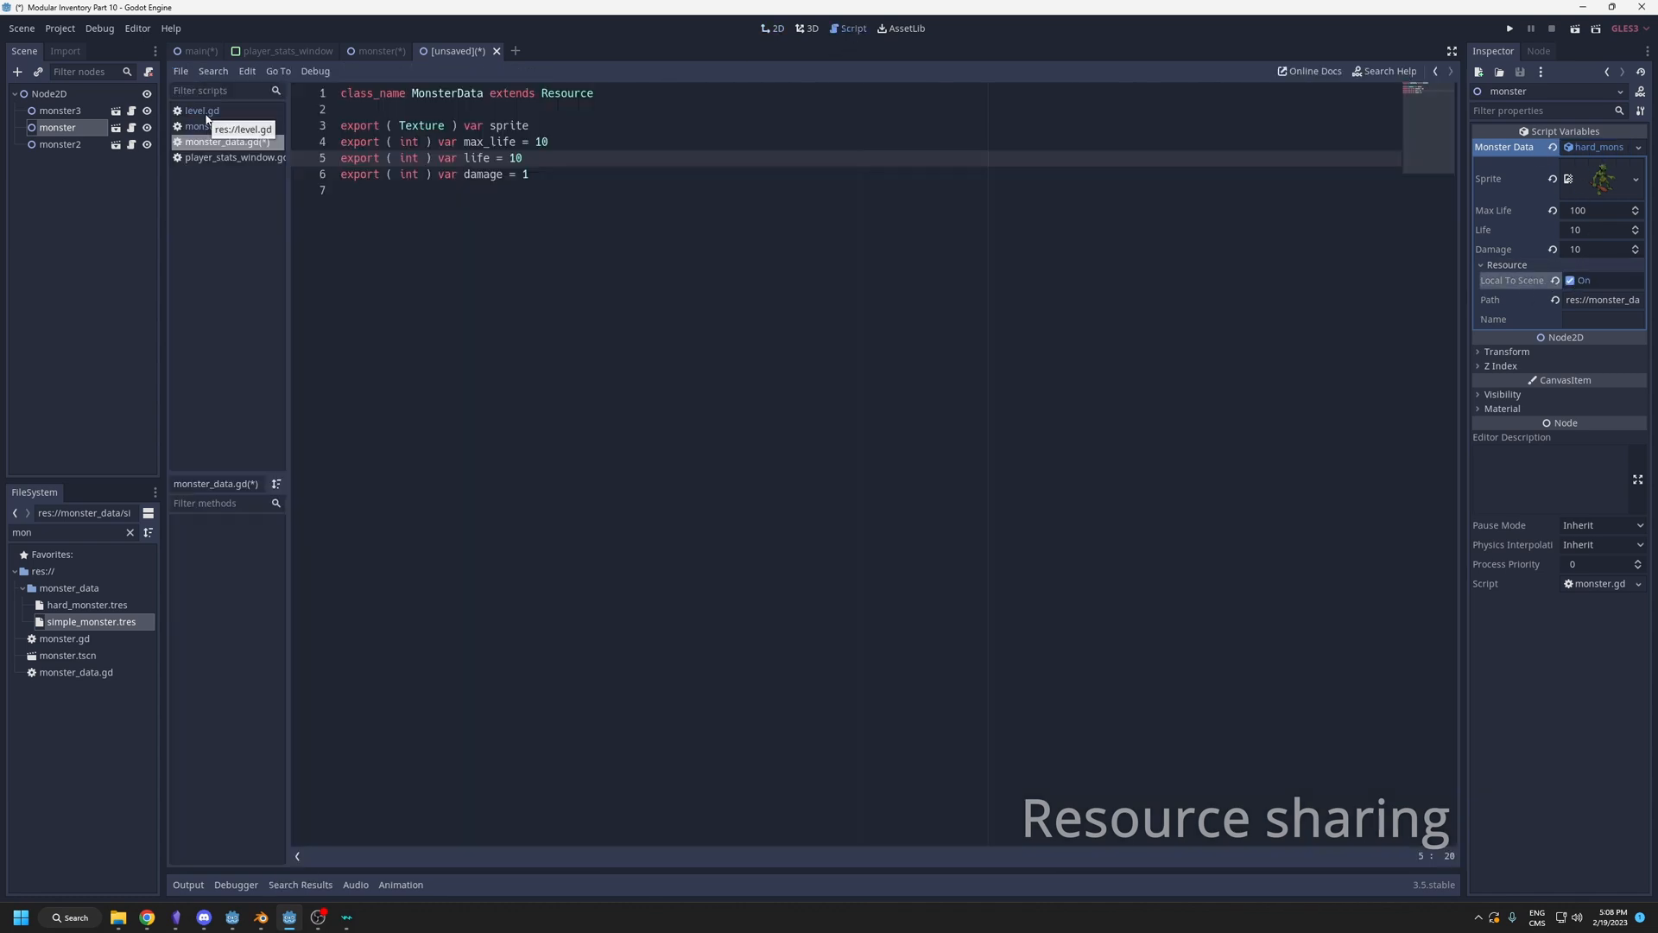
left_click(201, 111)
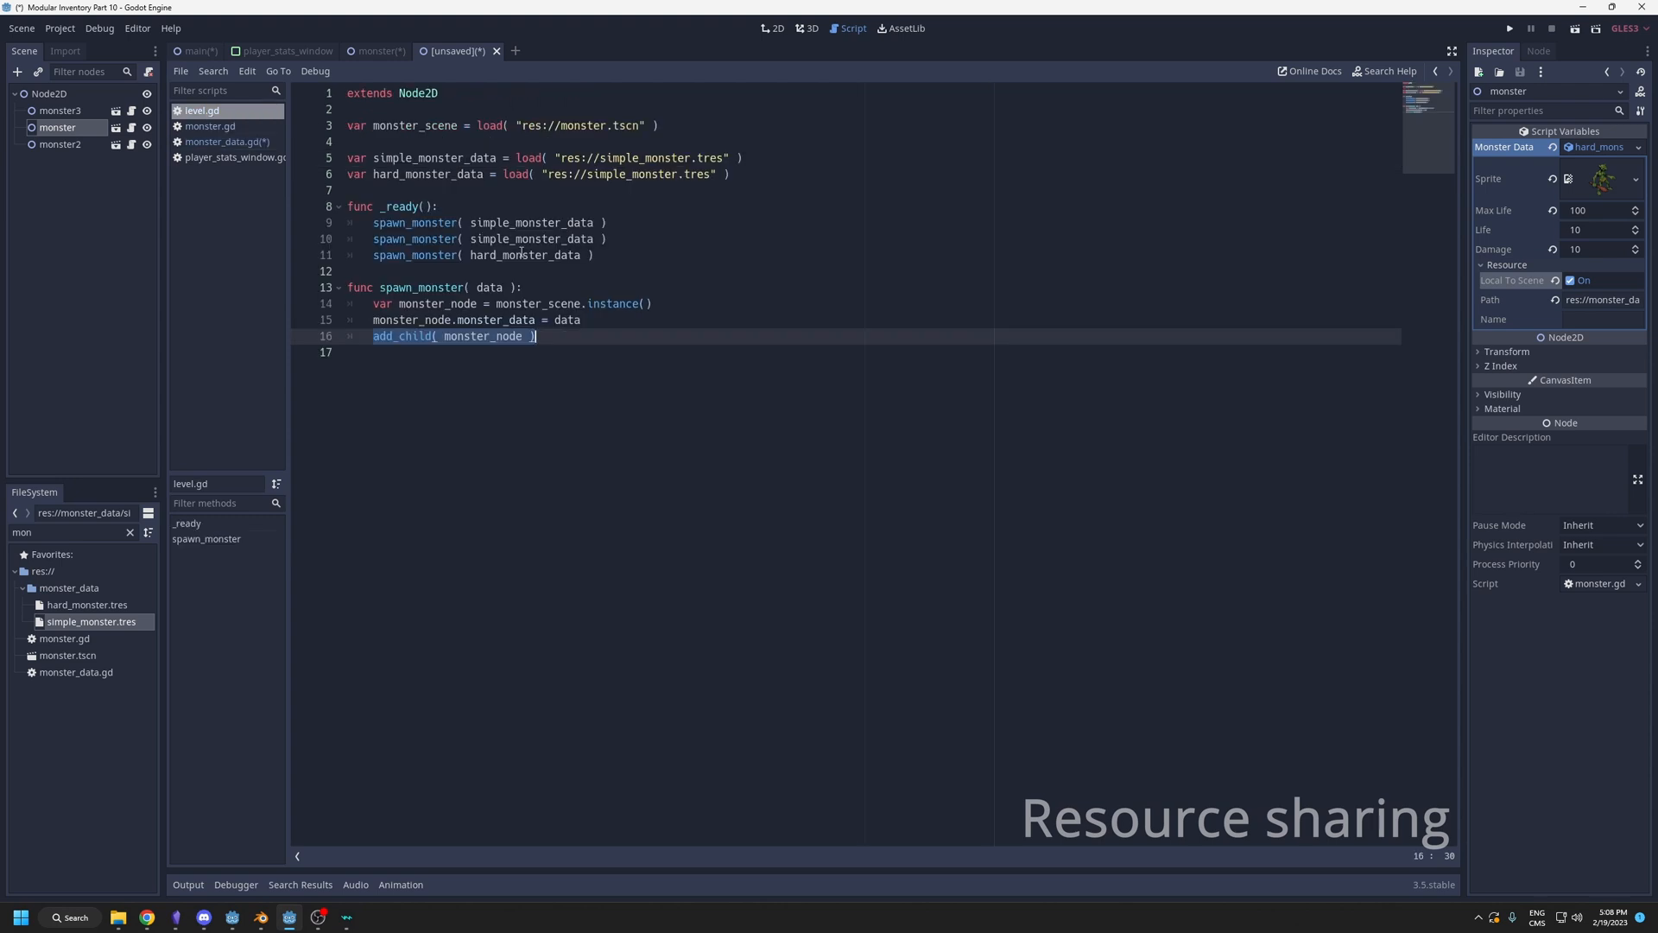
left_click_drag(456, 321, 582, 320)
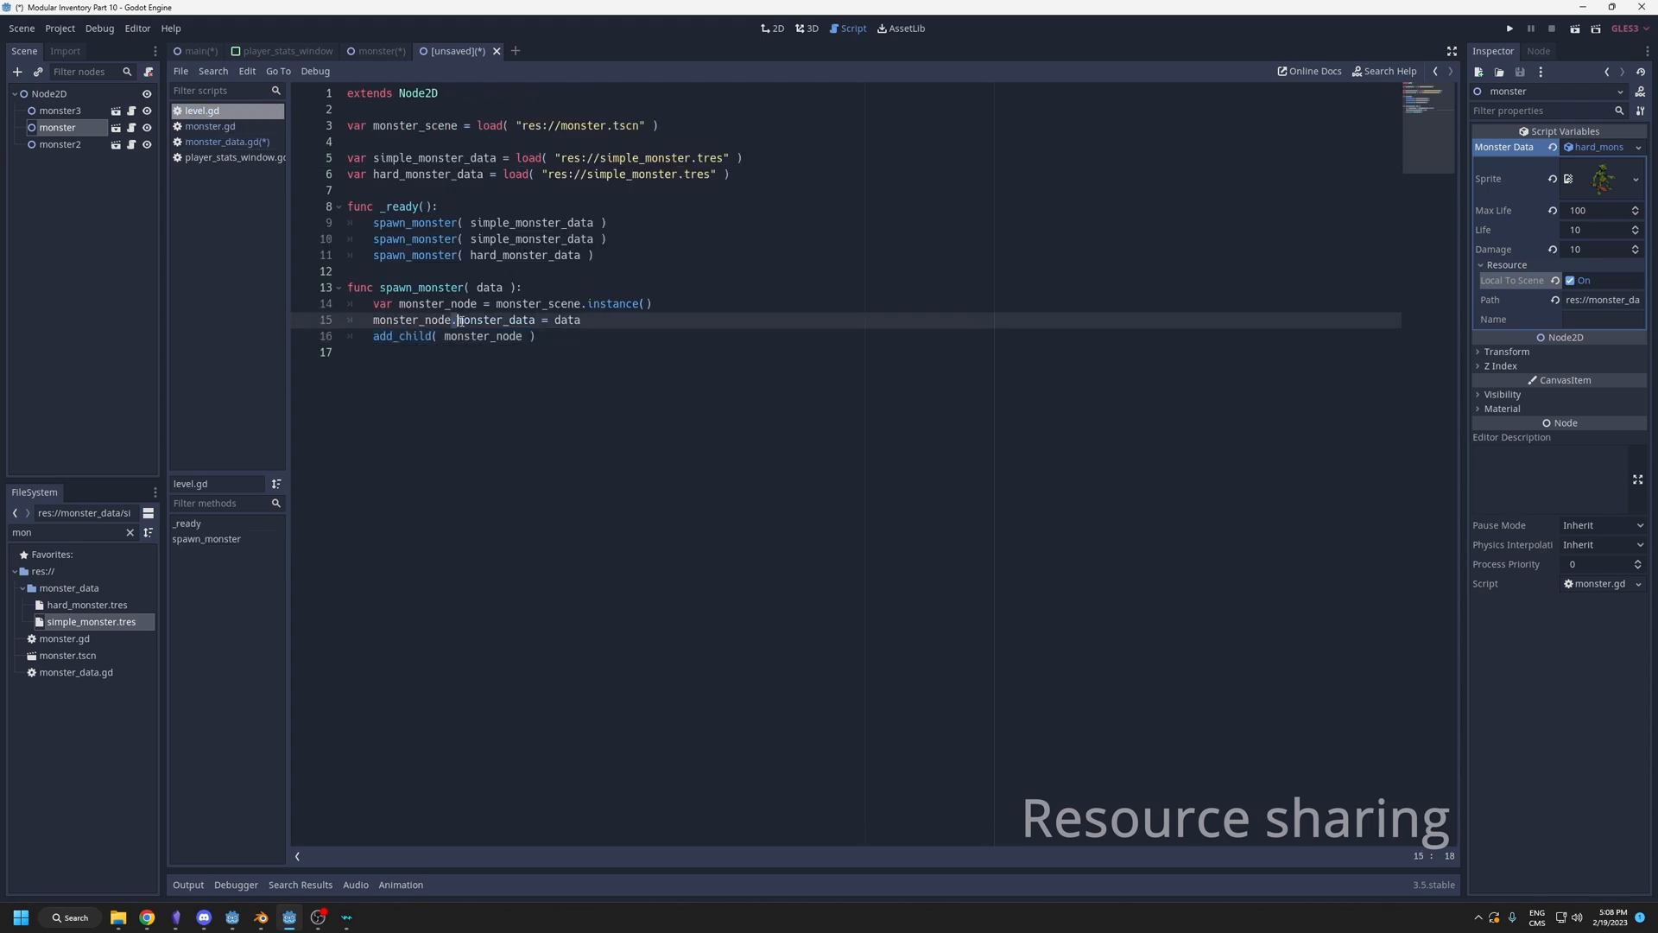
left_click(598, 321)
type("duplicate()")
left_click_drag(658, 319, 554, 320)
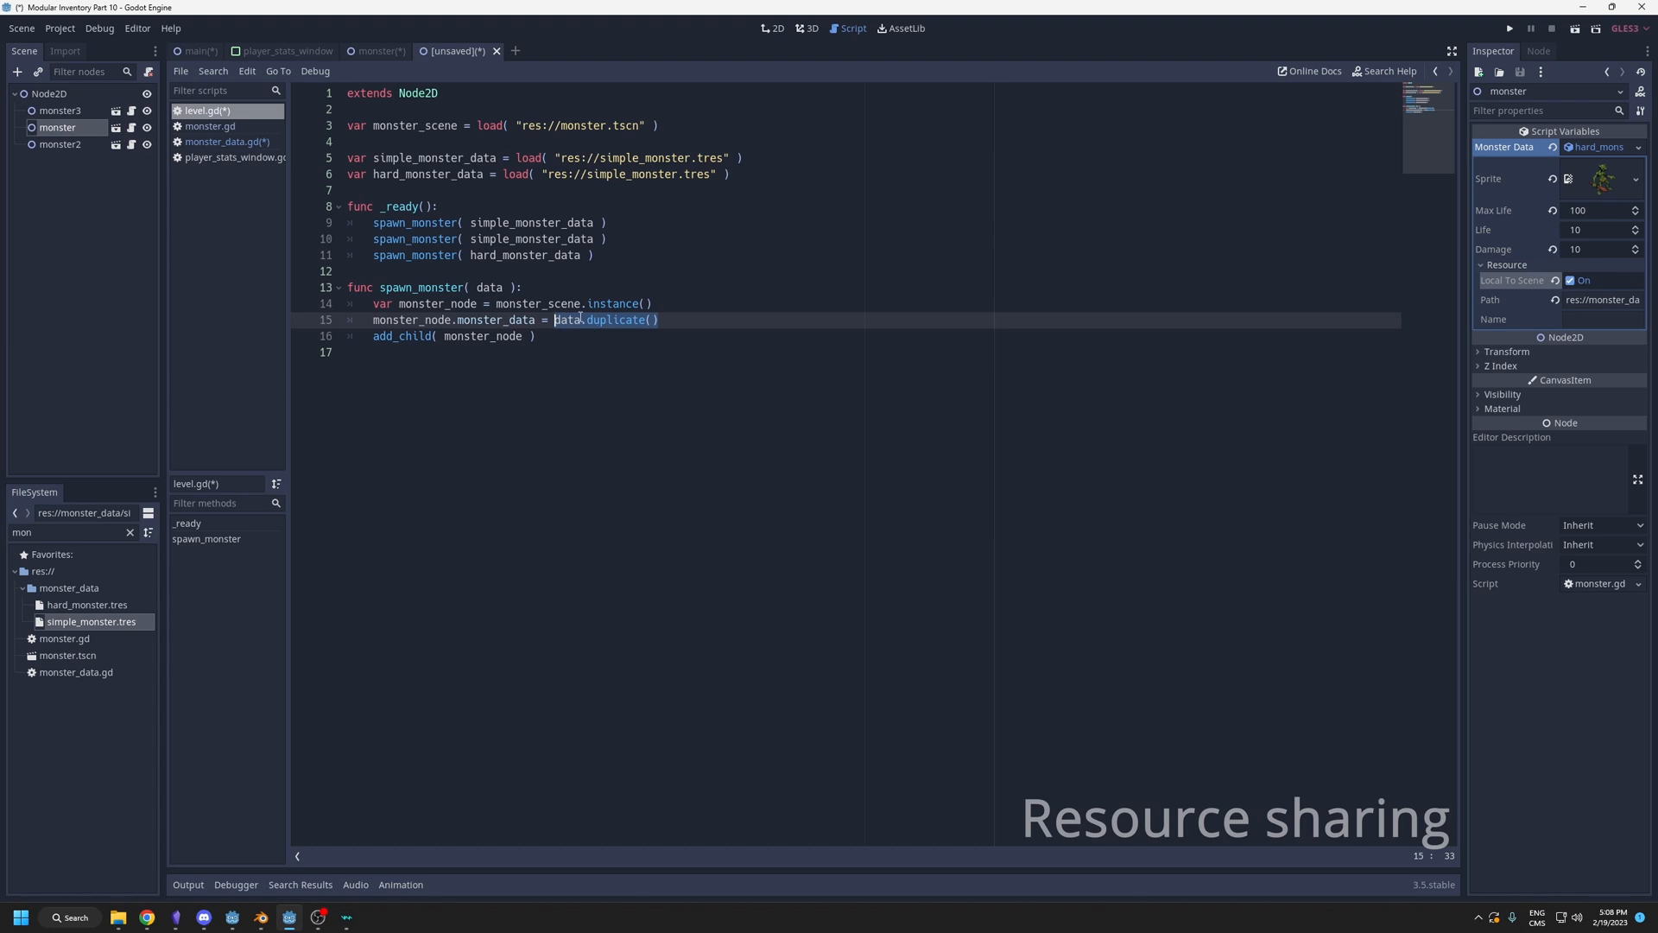
left_click_drag(586, 320, 663, 320)
Clear the FileSystem filter, open the troll scene and view its root node in 2D.
double_click(66, 532)
key("BackSpace")
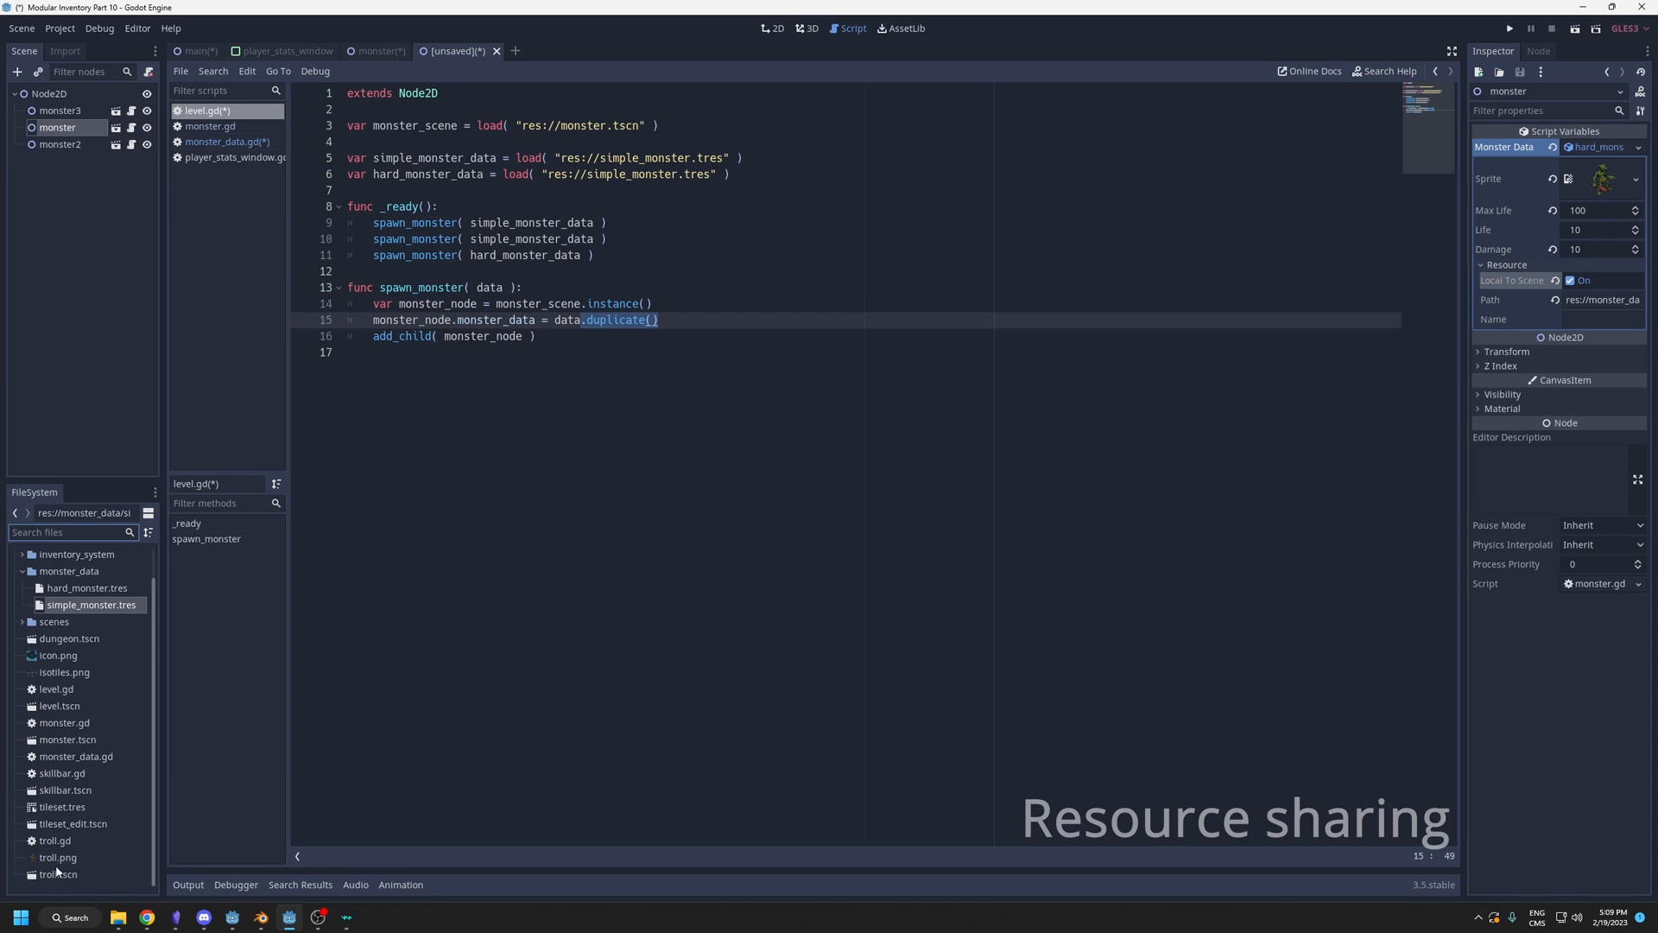
double_click(54, 874)
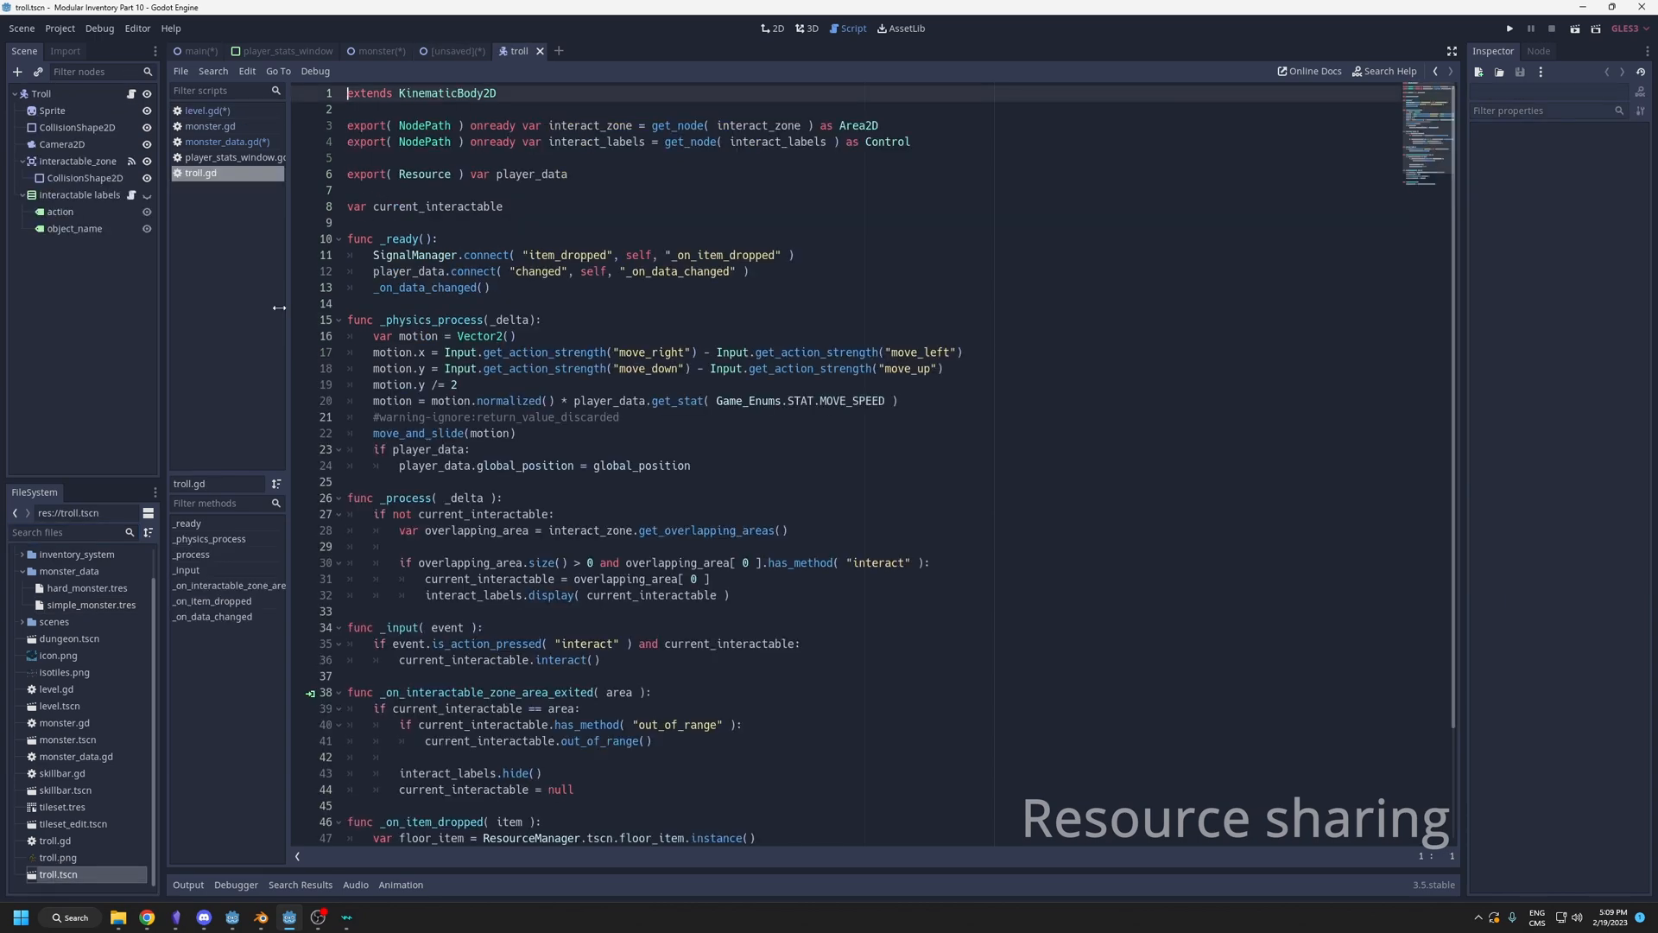
left_click(44, 95)
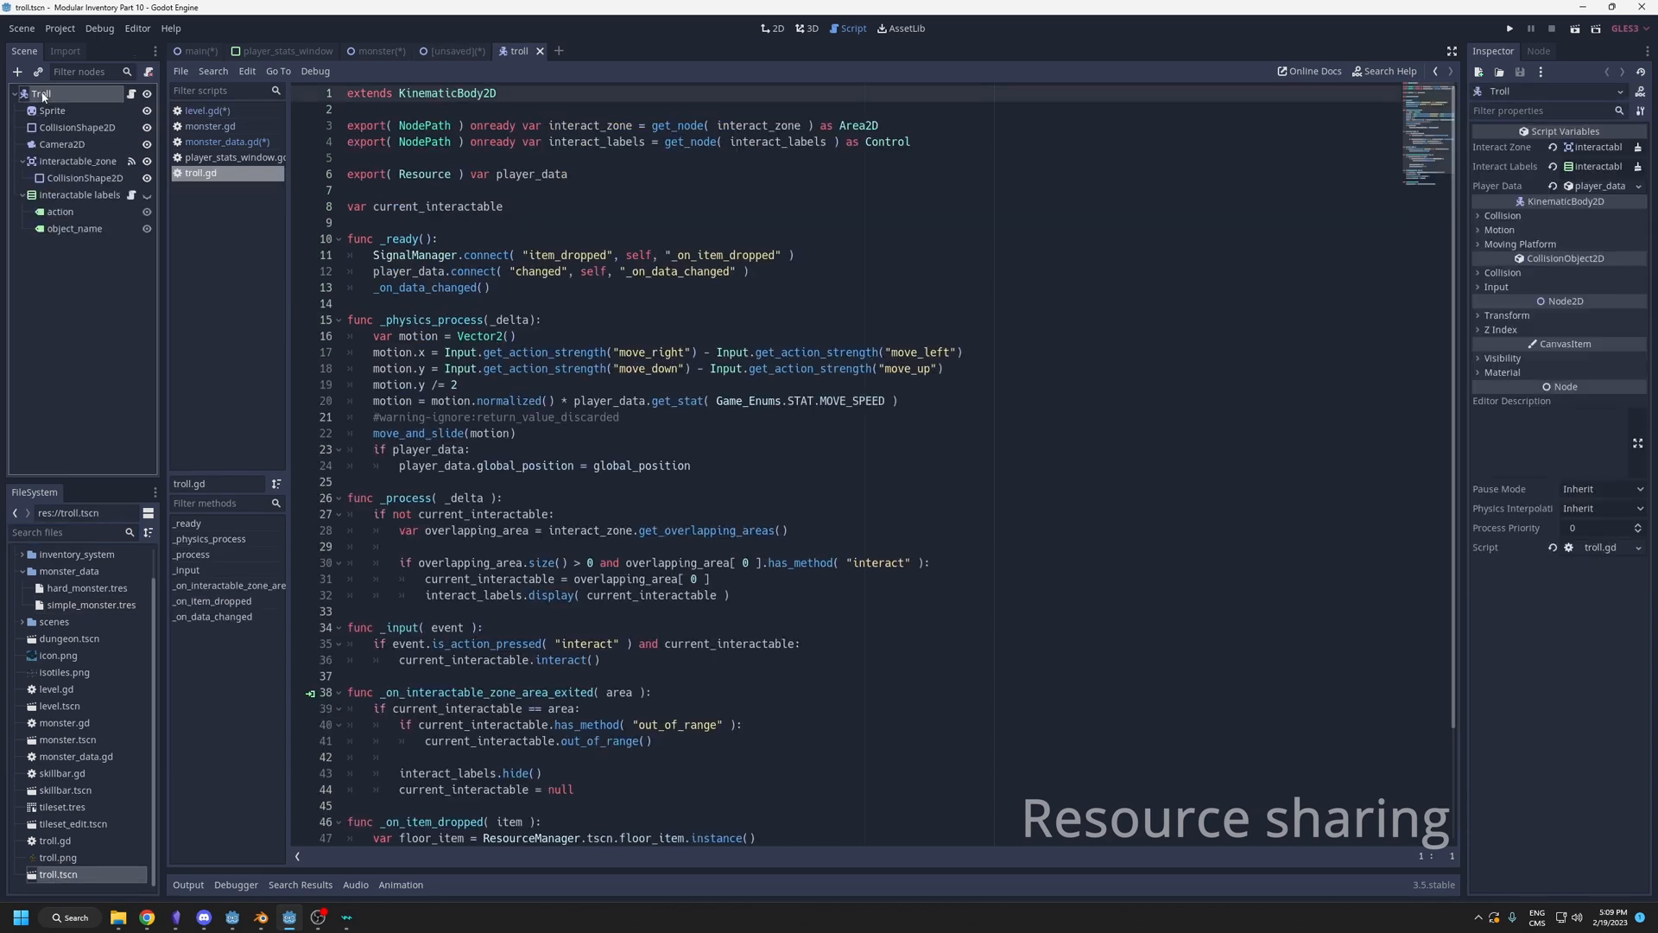
key("ctrl+F1")
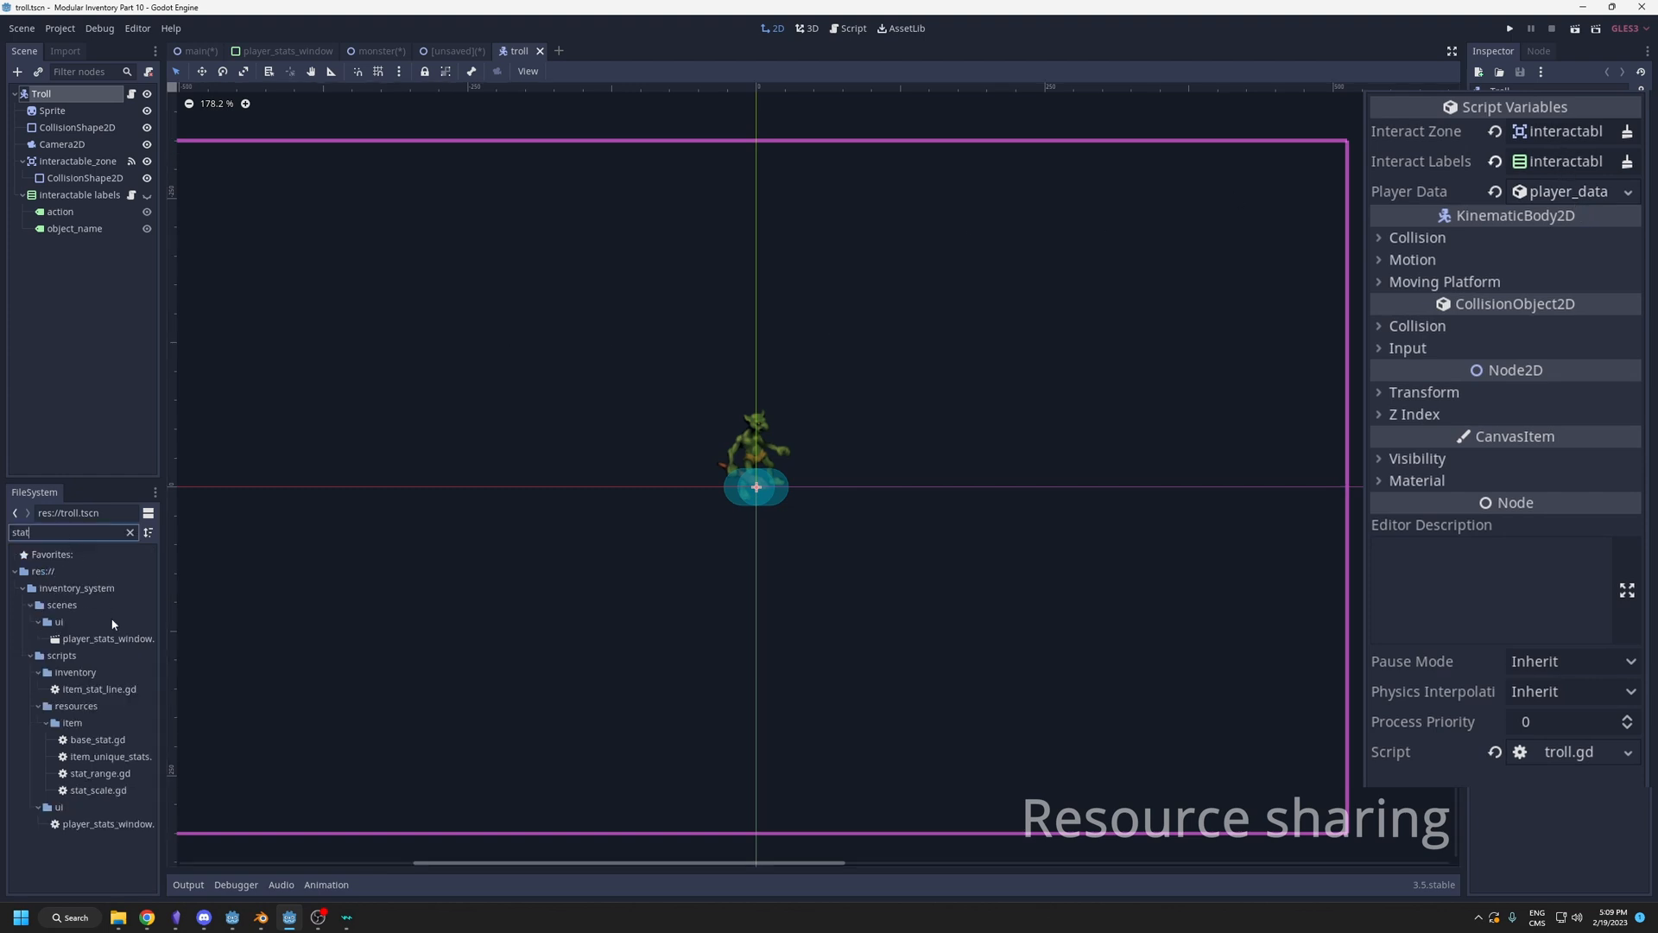
Review player_stats_window.gd's player_data connect and _on_content_changed, then select player_data in troll.gd.
double_click(104, 639)
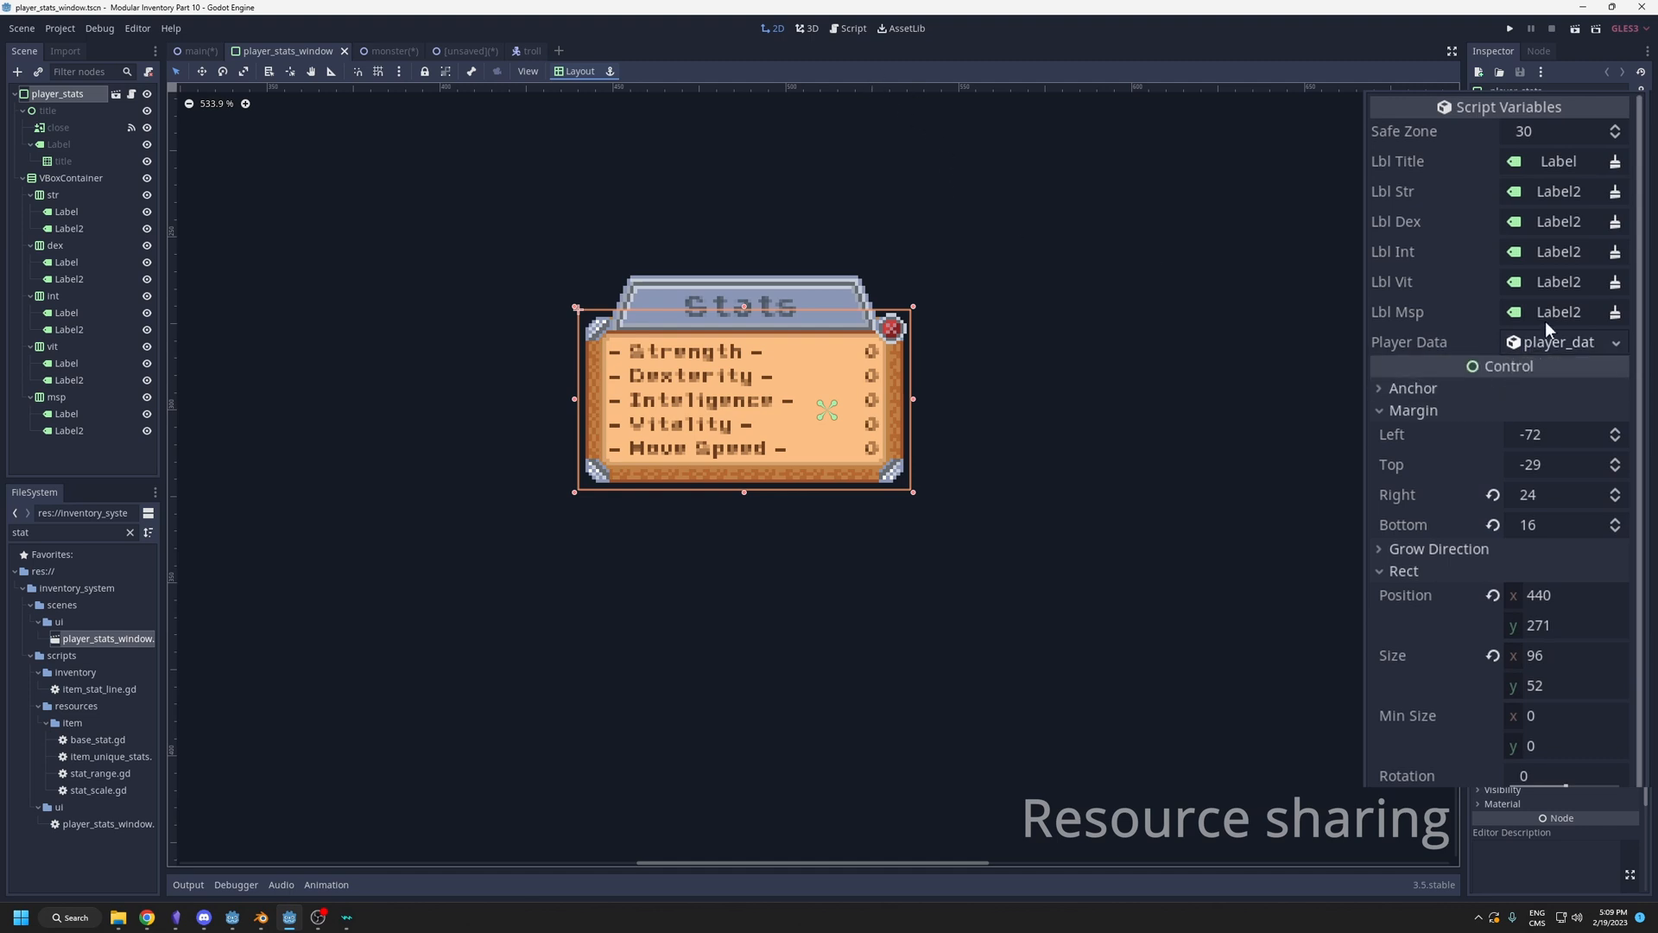
left_click(849, 28)
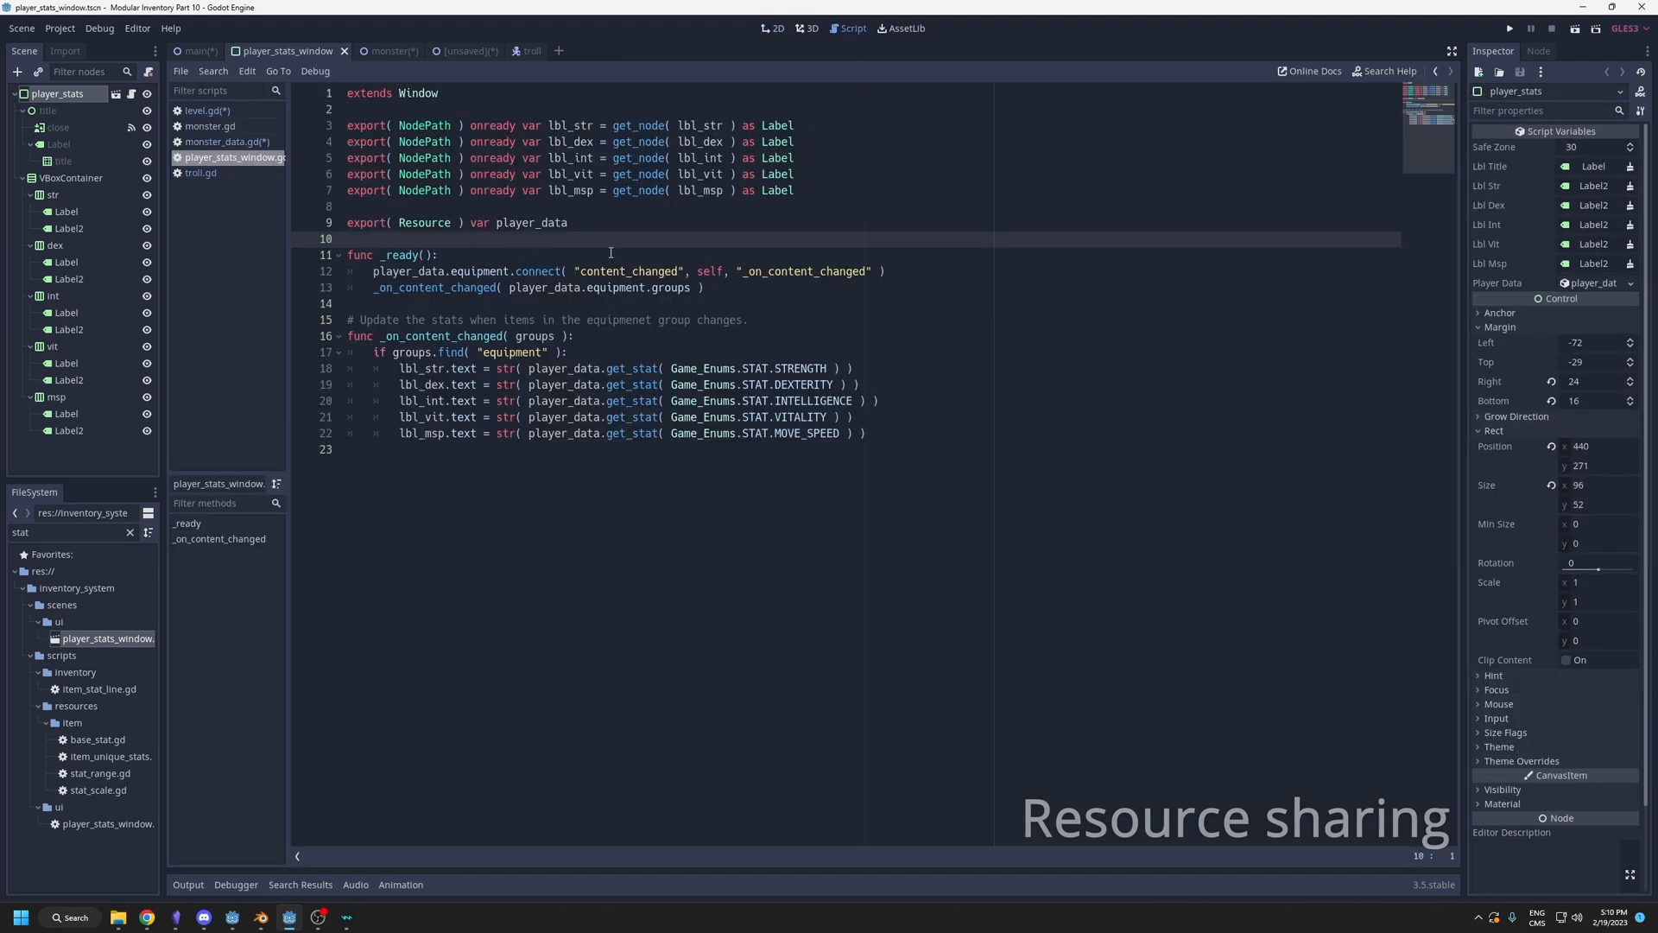
left_click_drag(374, 273, 887, 272)
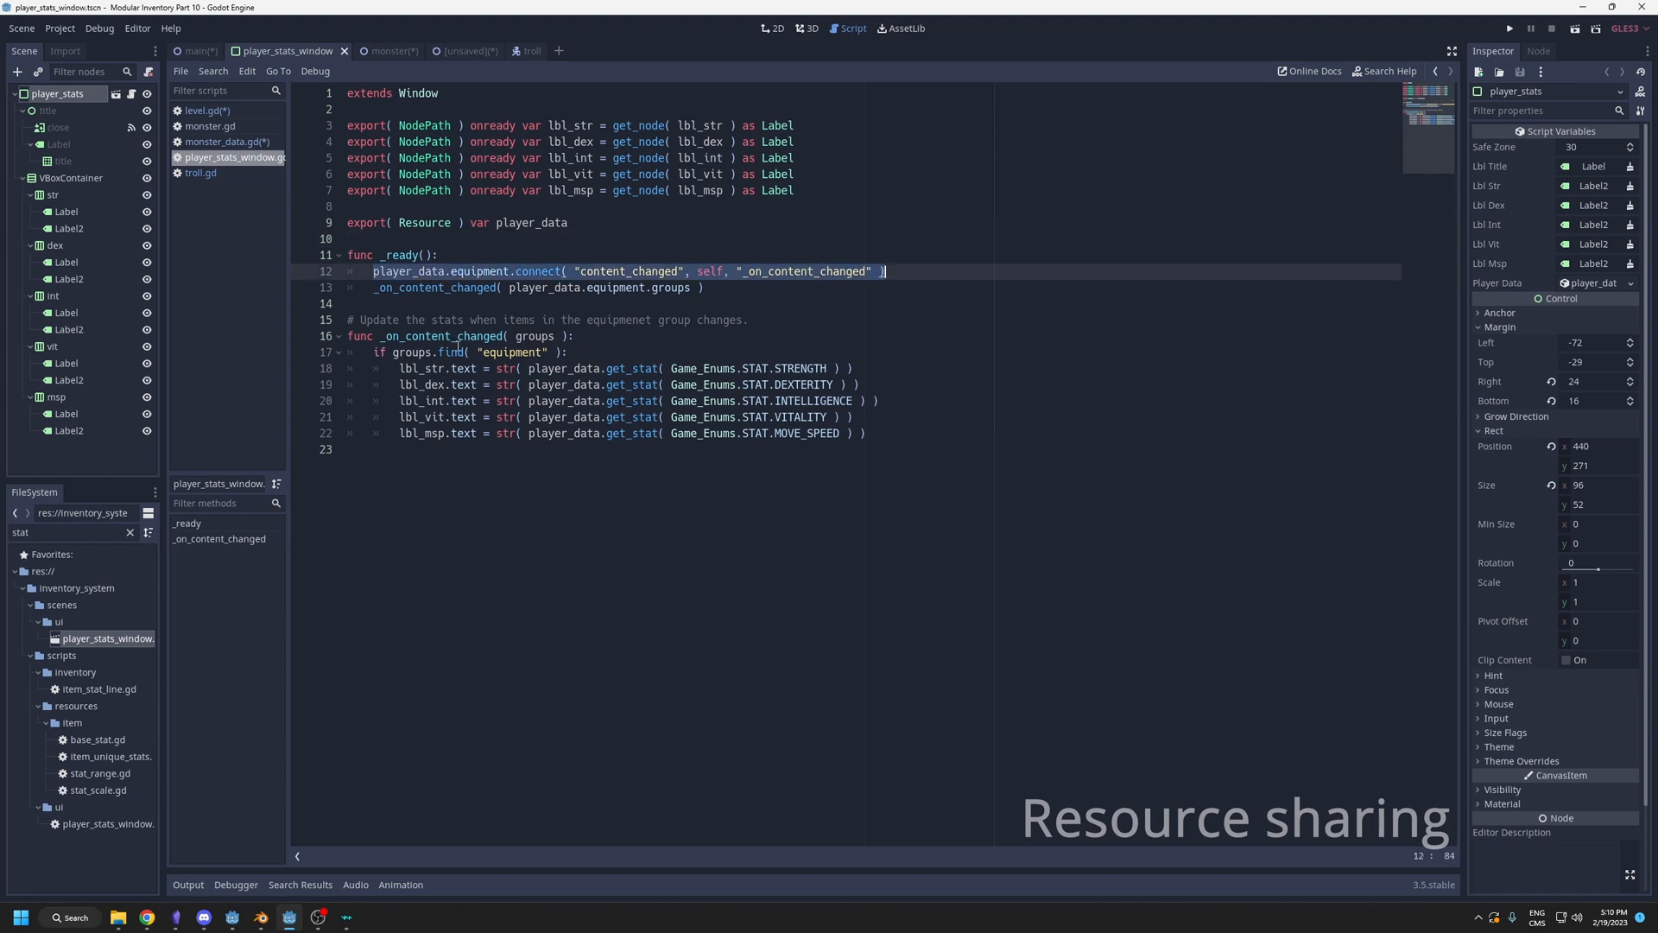
left_click_drag(353, 449, 550, 319)
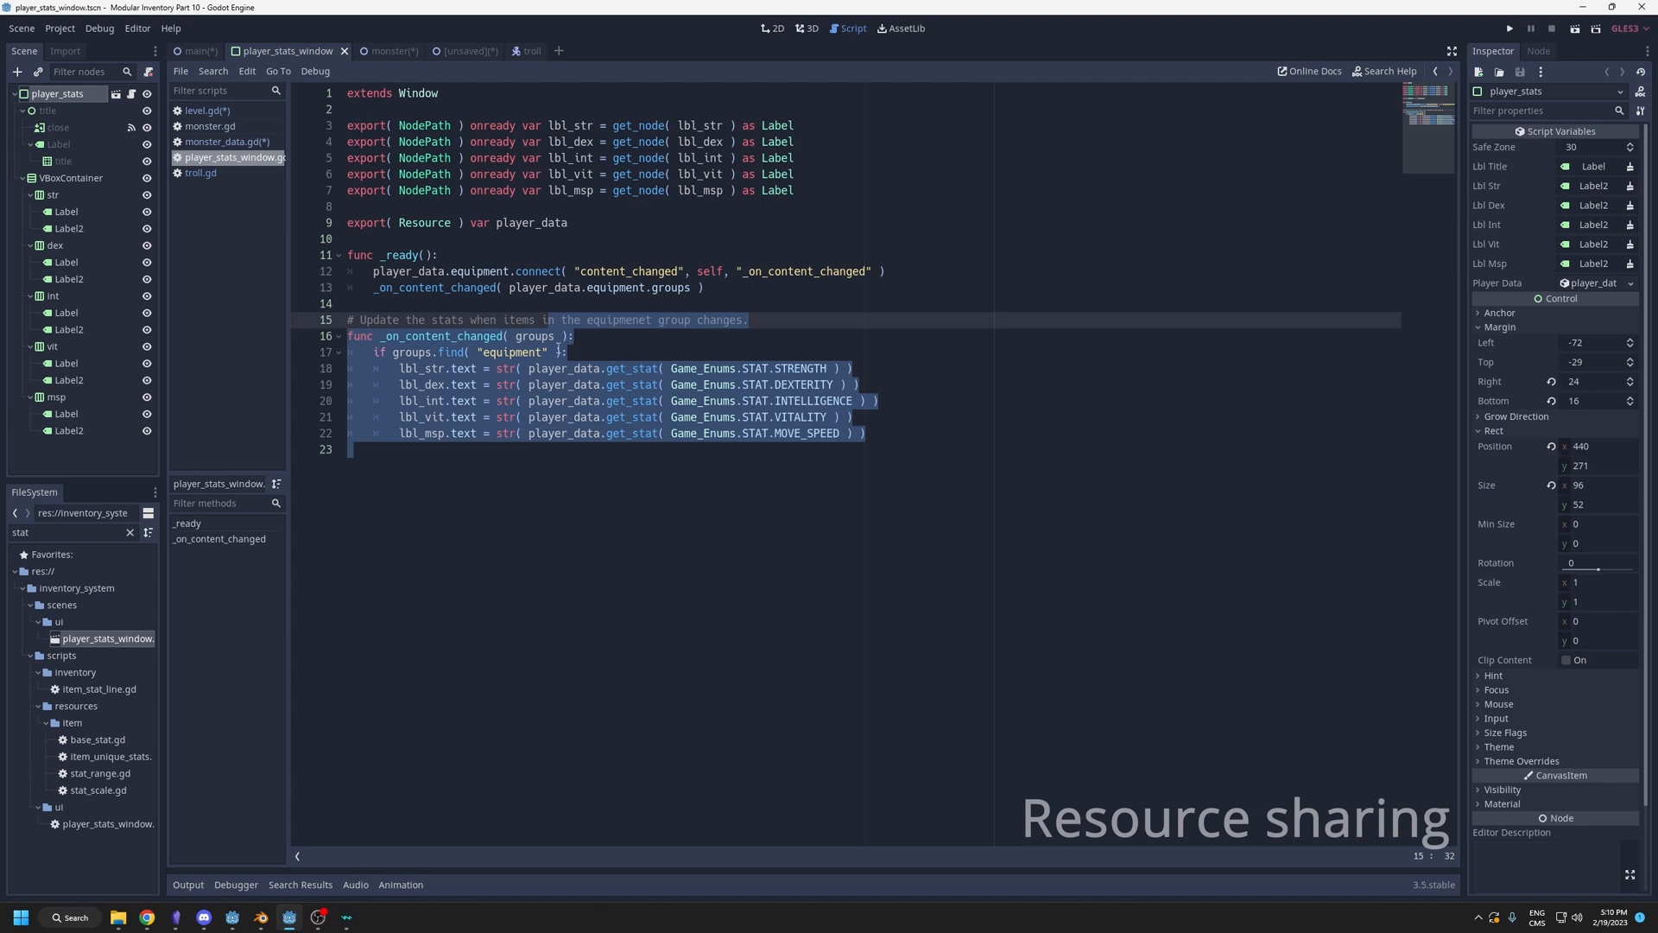
double_click(531, 173)
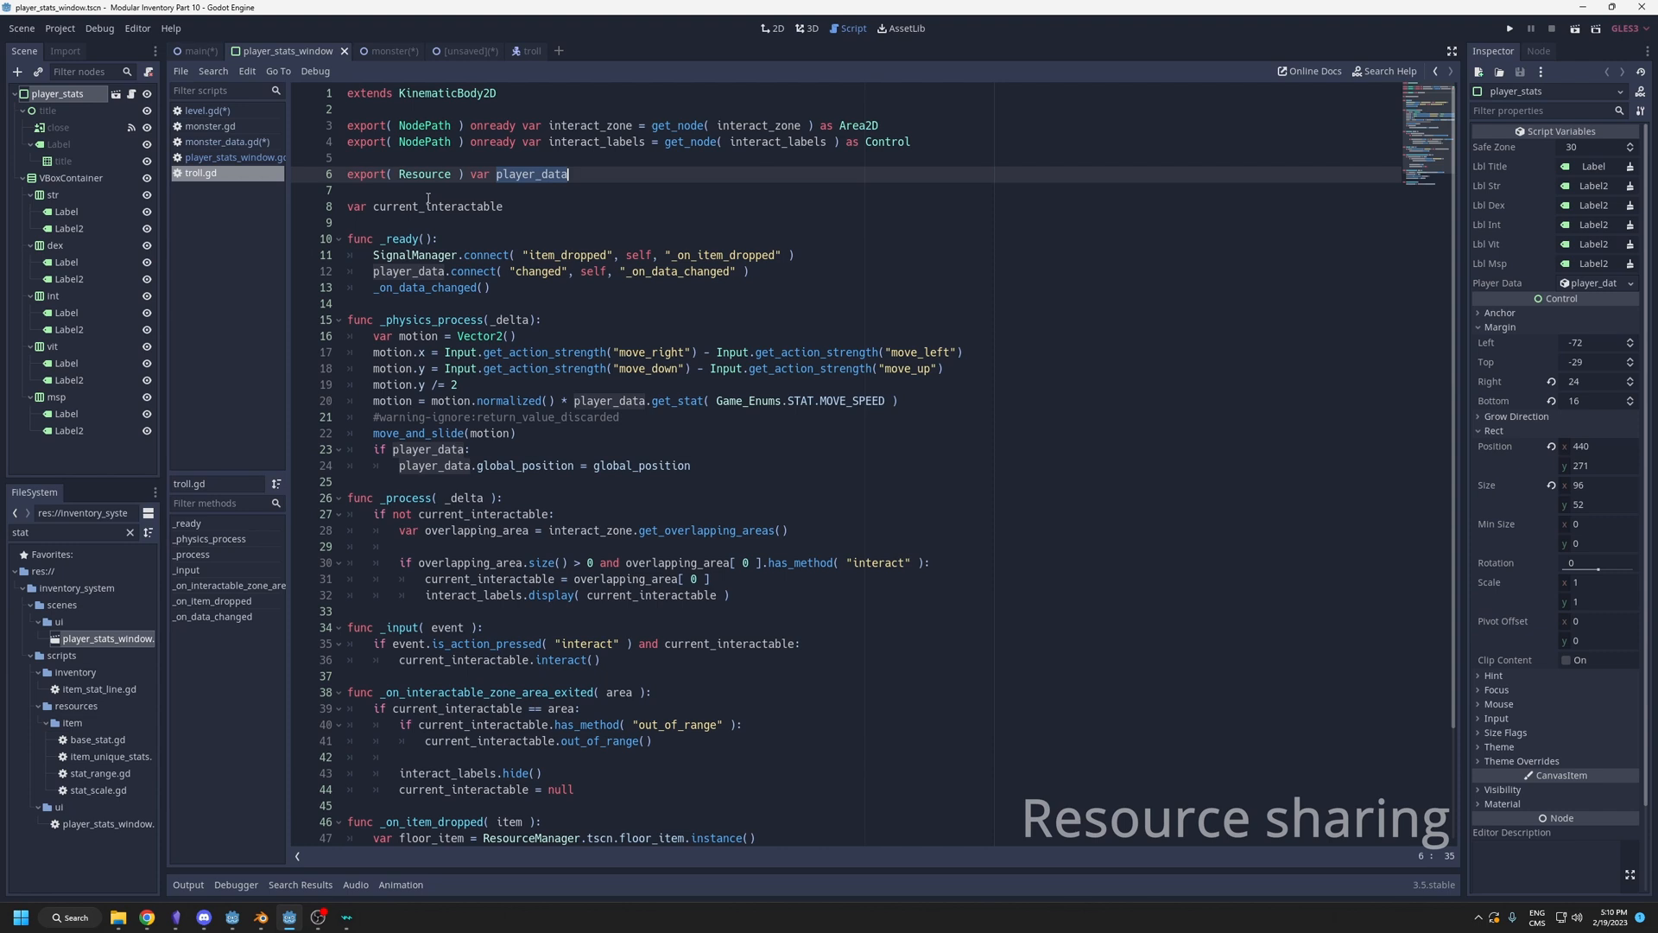
Go over monster.gd's die() function and its score line.
left_click(580, 186)
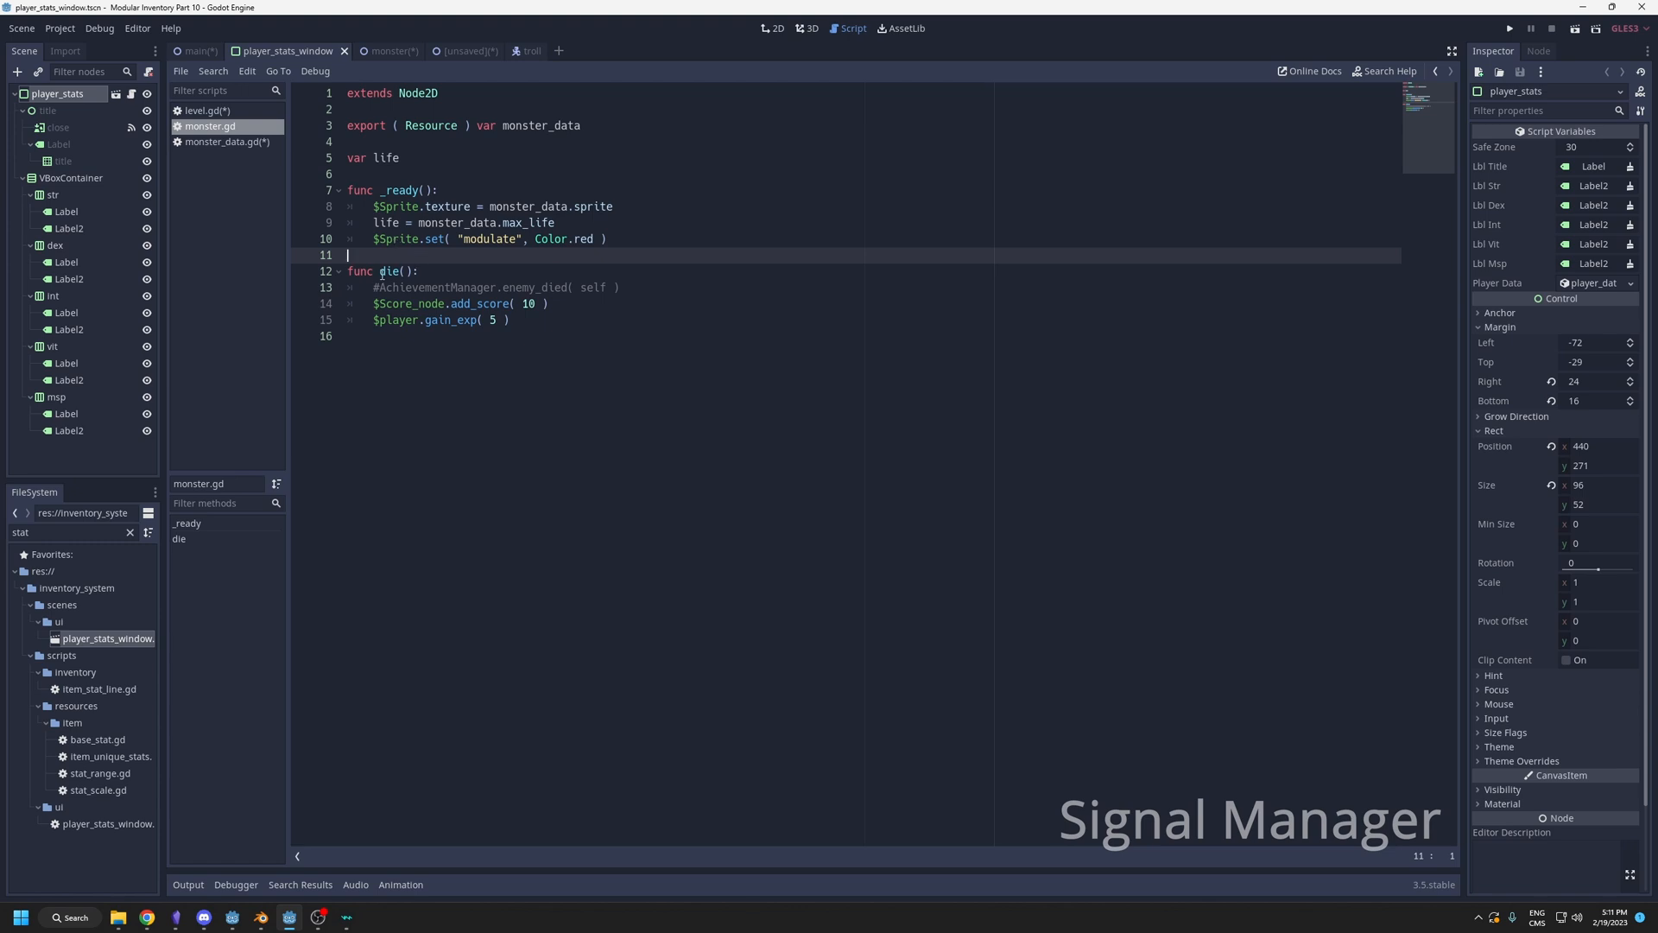
left_click_drag(380, 270, 417, 271)
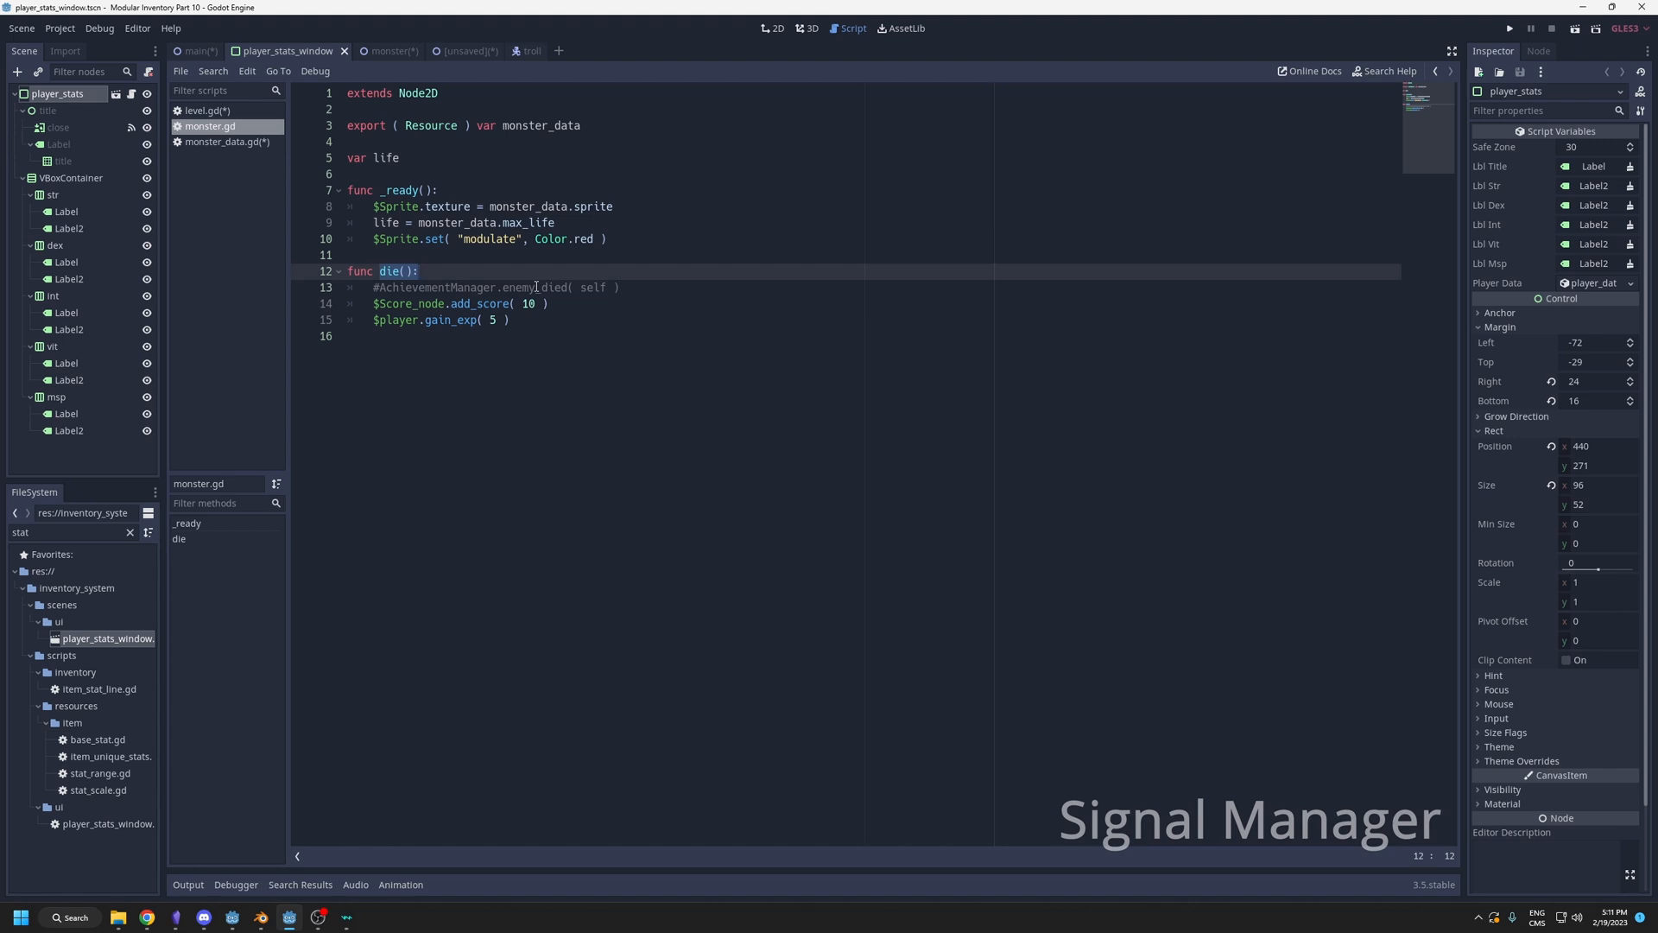
left_click(582, 303)
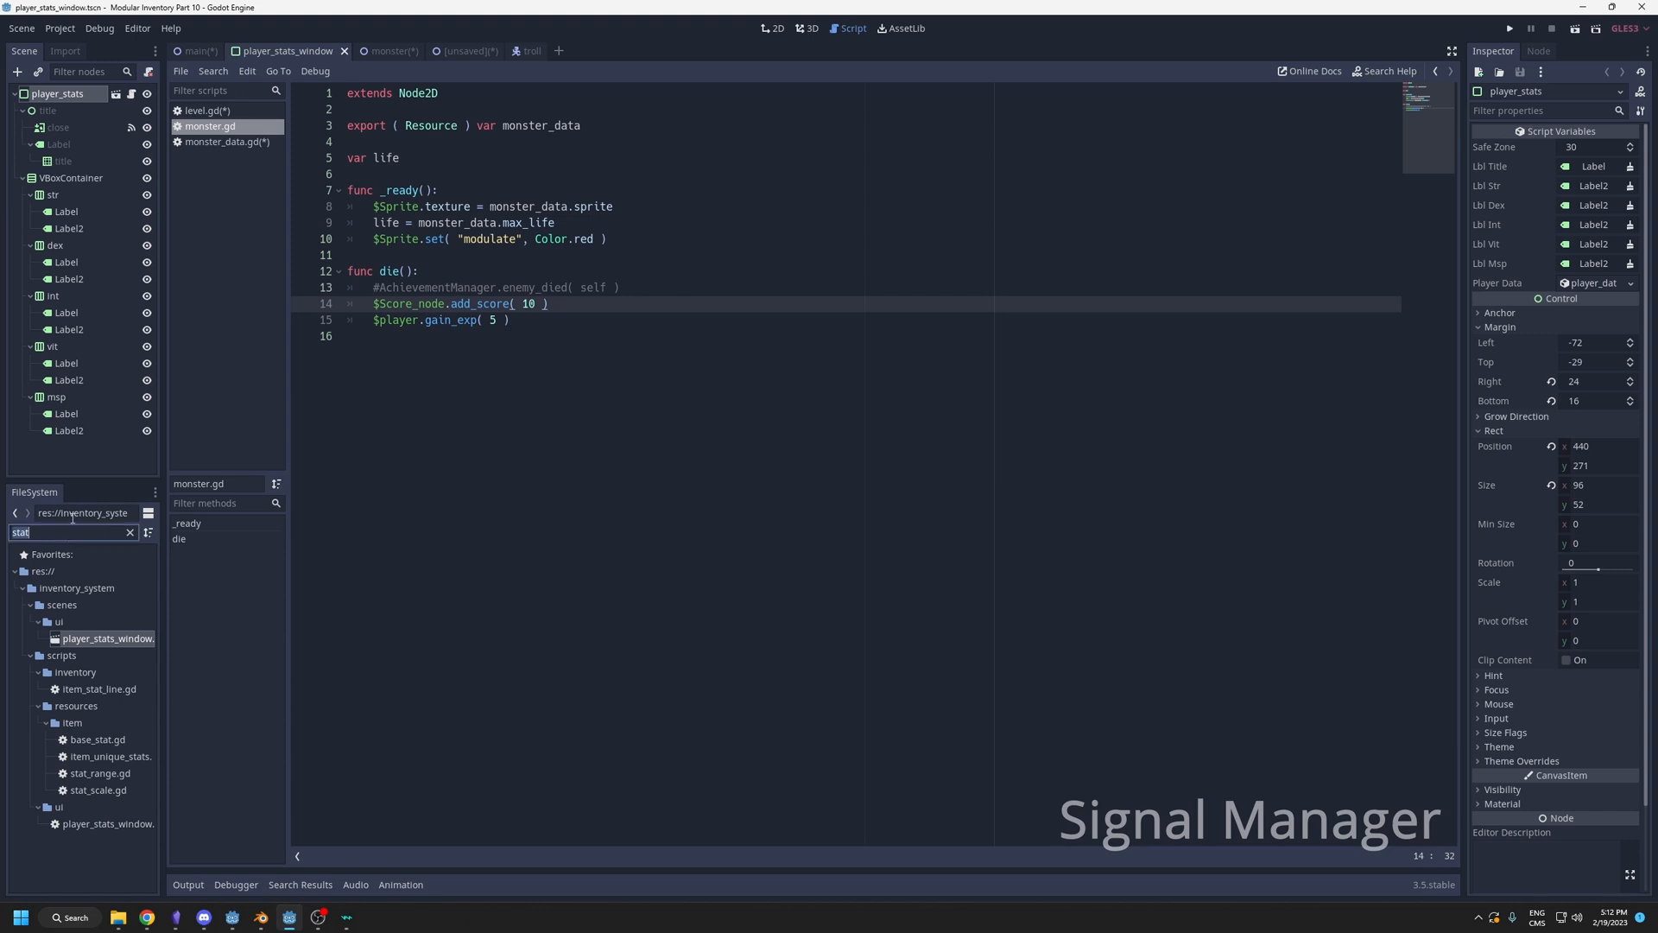
Filter FileSystem for 'signal', open signal_manager.gd and go to its last line.
left_click(65, 534)
key("ctrl+a")
type("signal")
double_click(97, 621)
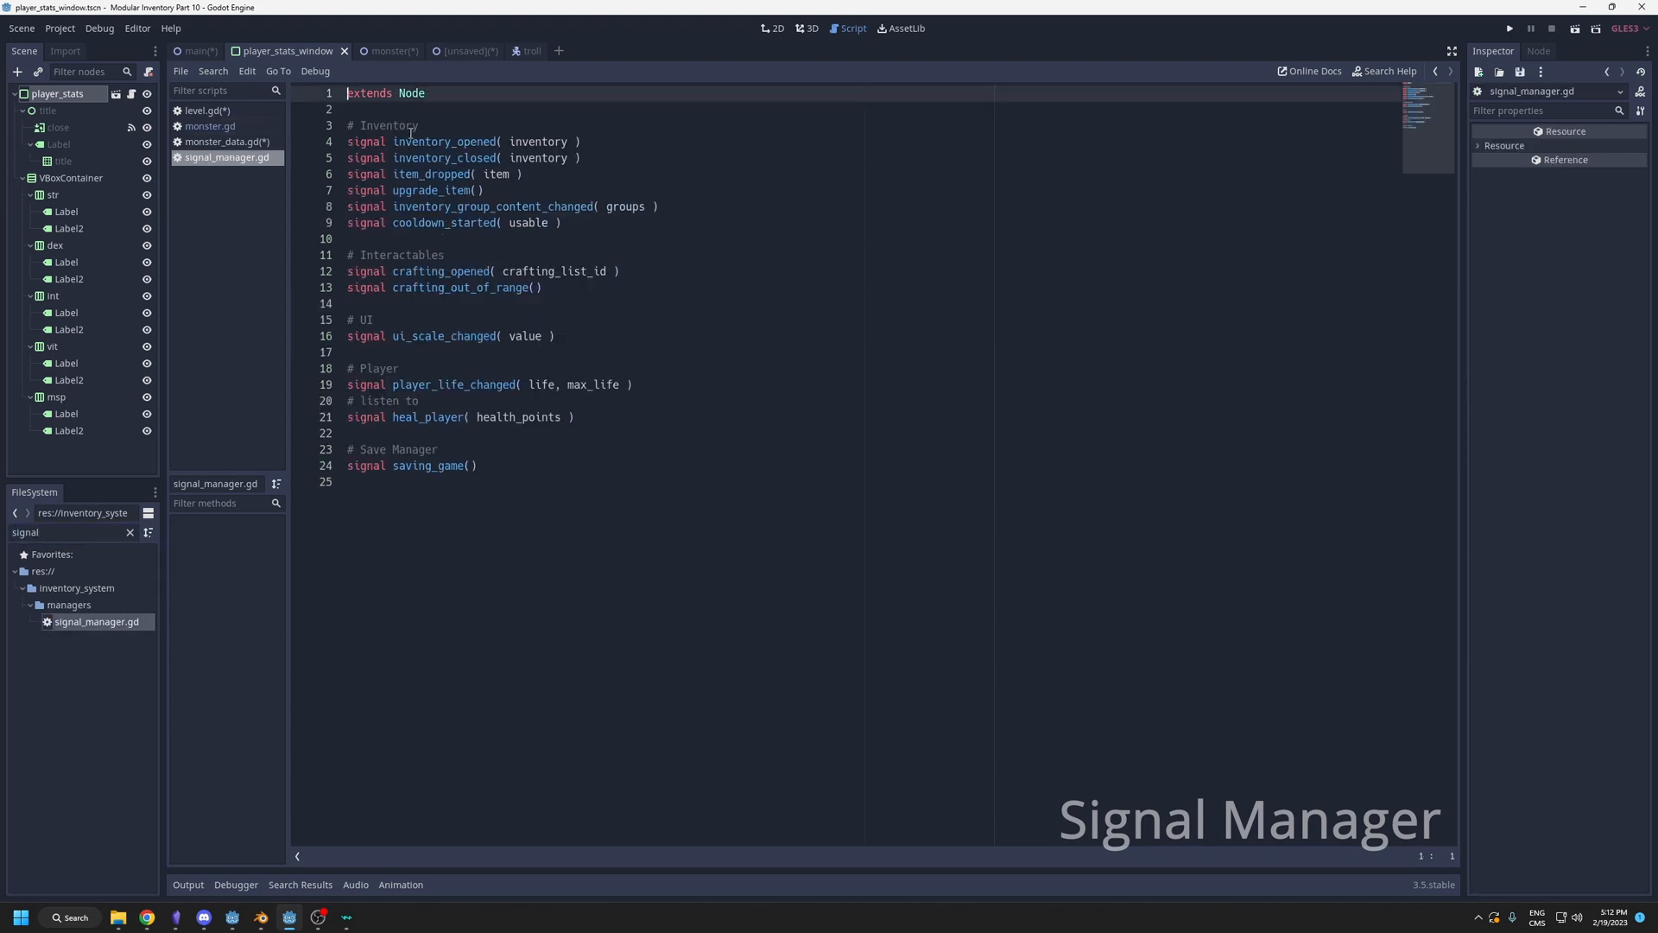
left_click_drag(348, 126, 421, 126)
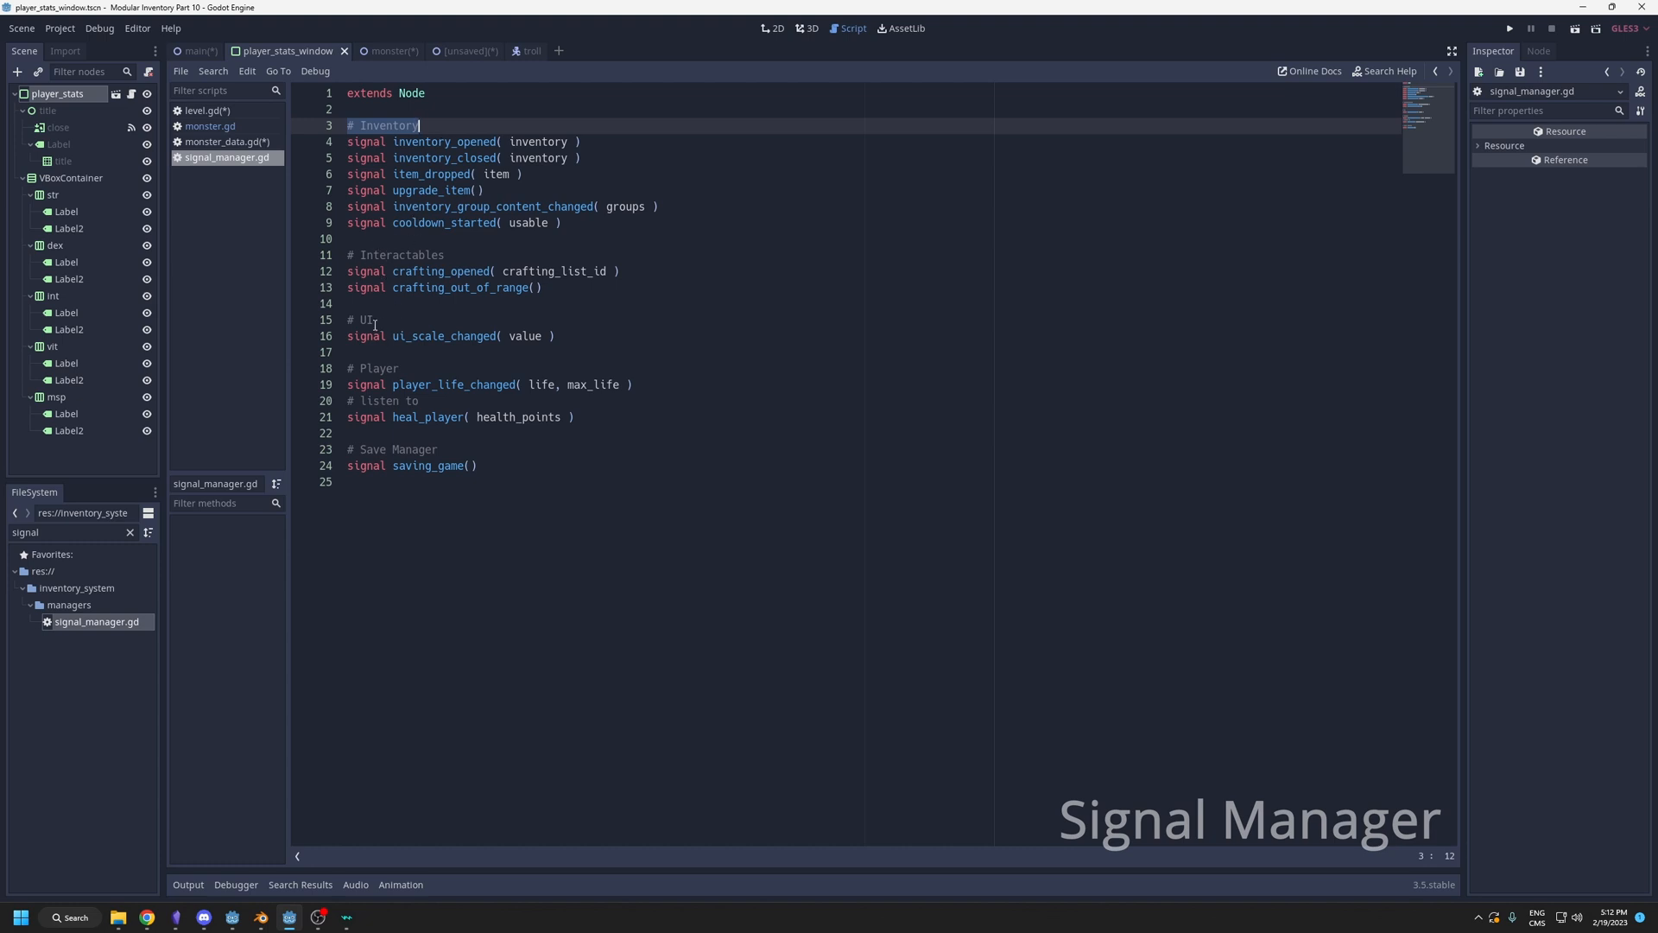
left_click(471, 498)
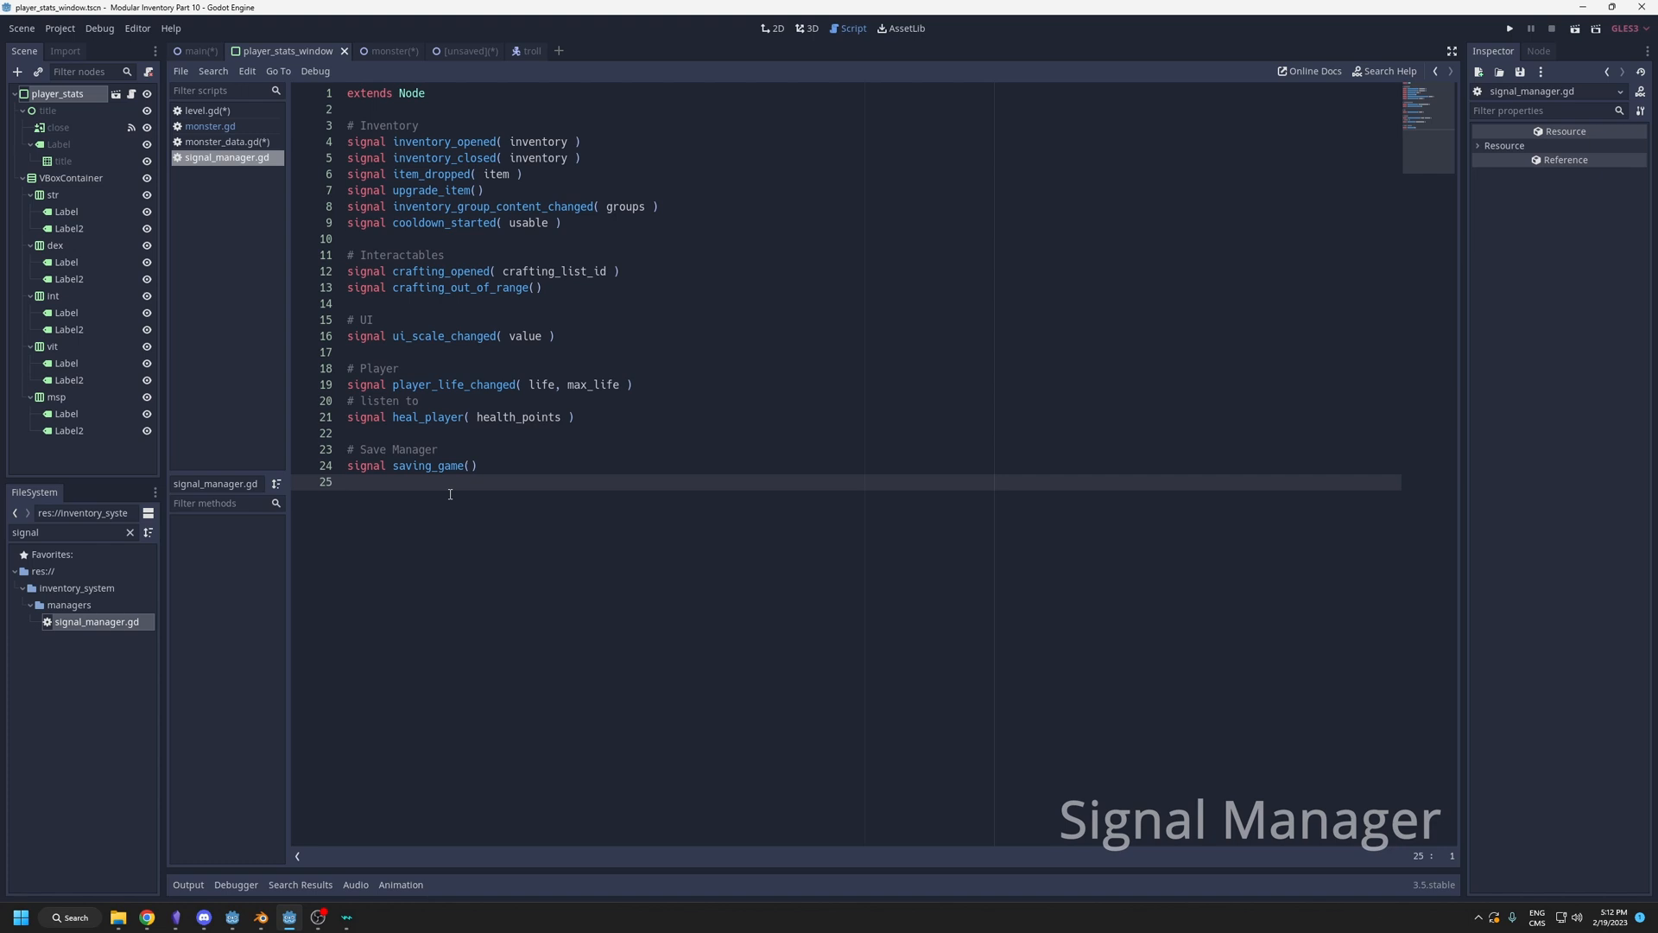
Add a '# Monster' section with 'signal monster_died( monster_node )' at the end.
key("Return")
type("# Monster")
key("Return")
type("signal monster_died()")
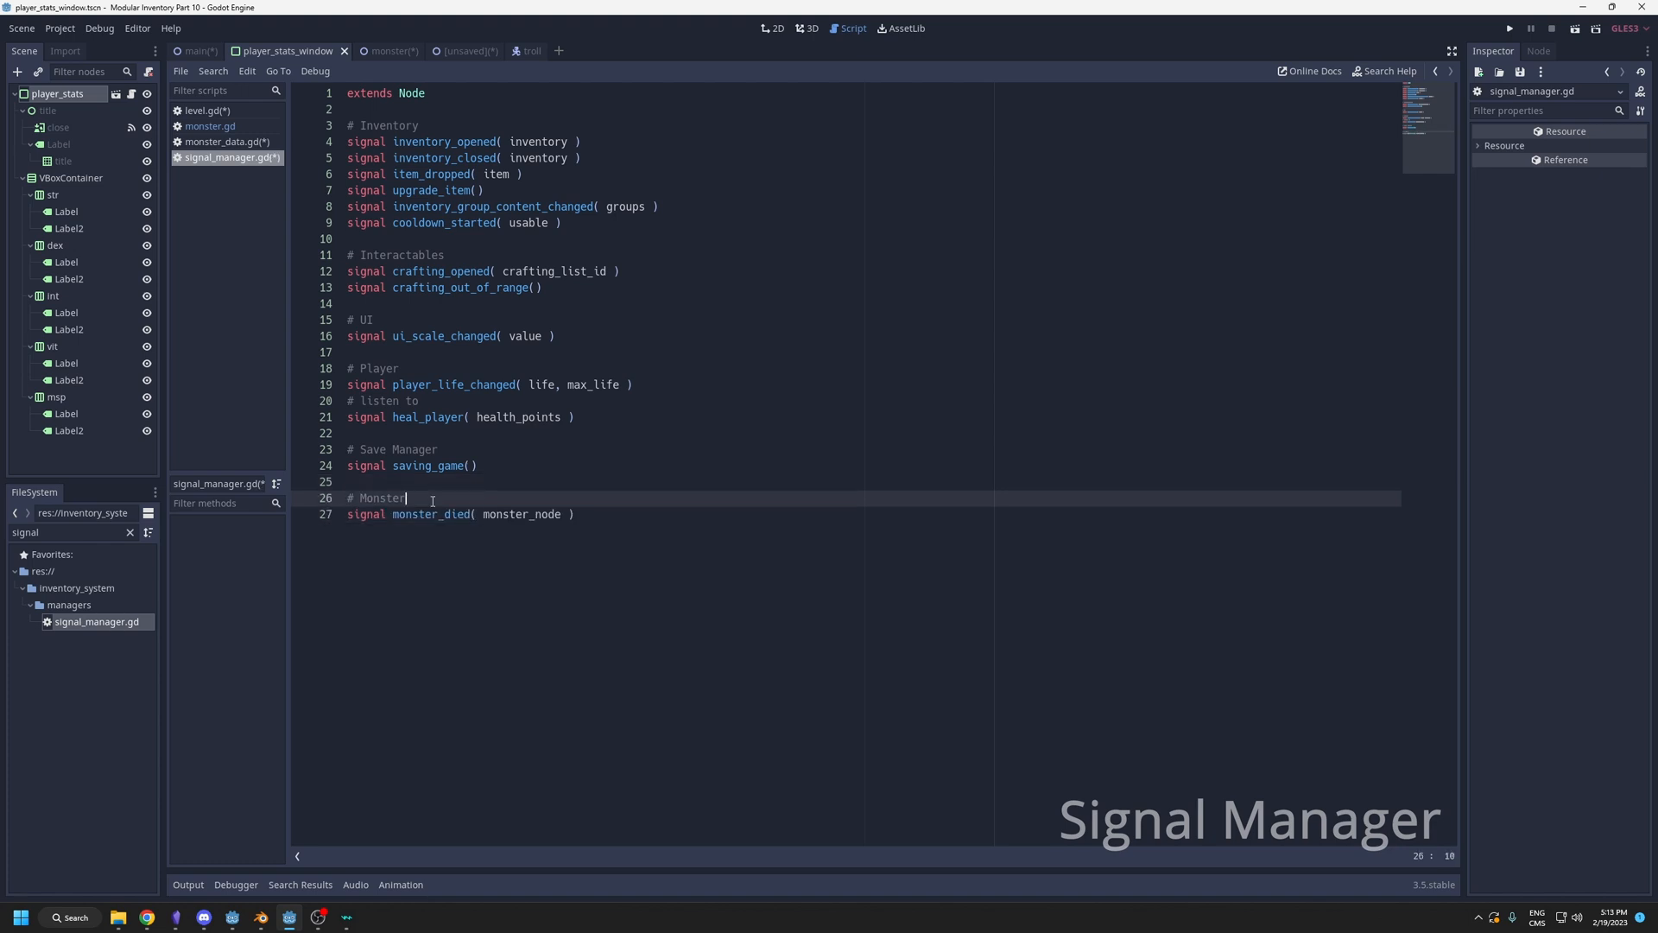
left_click_drag(393, 514, 479, 515)
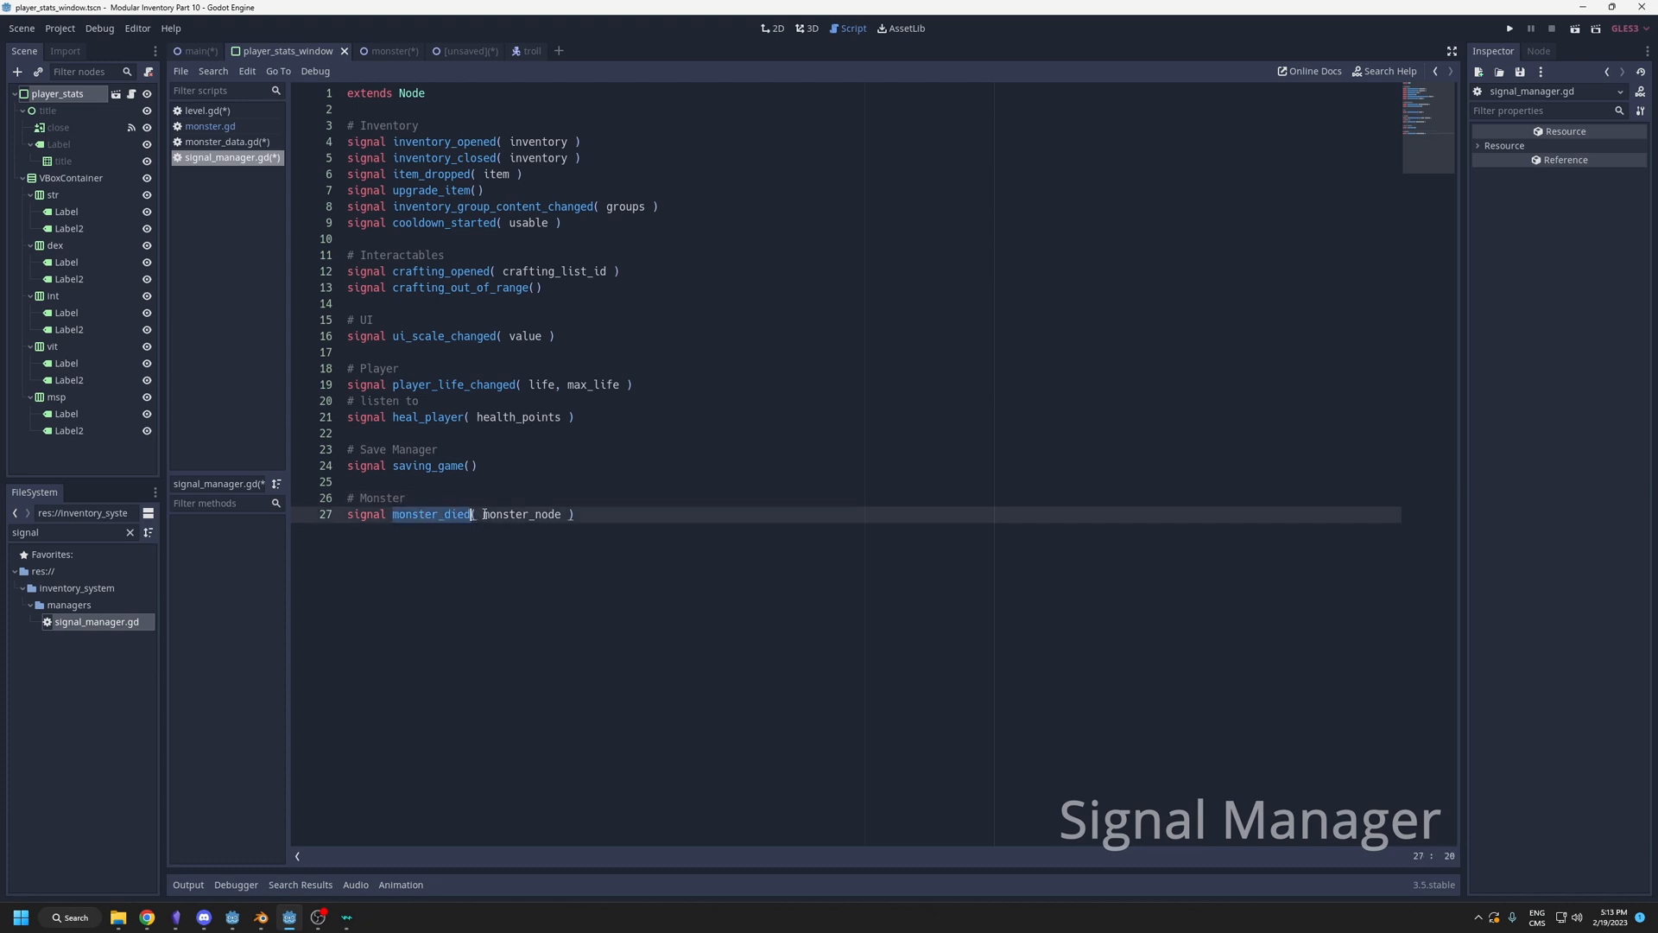
left_click_drag(483, 515, 566, 515)
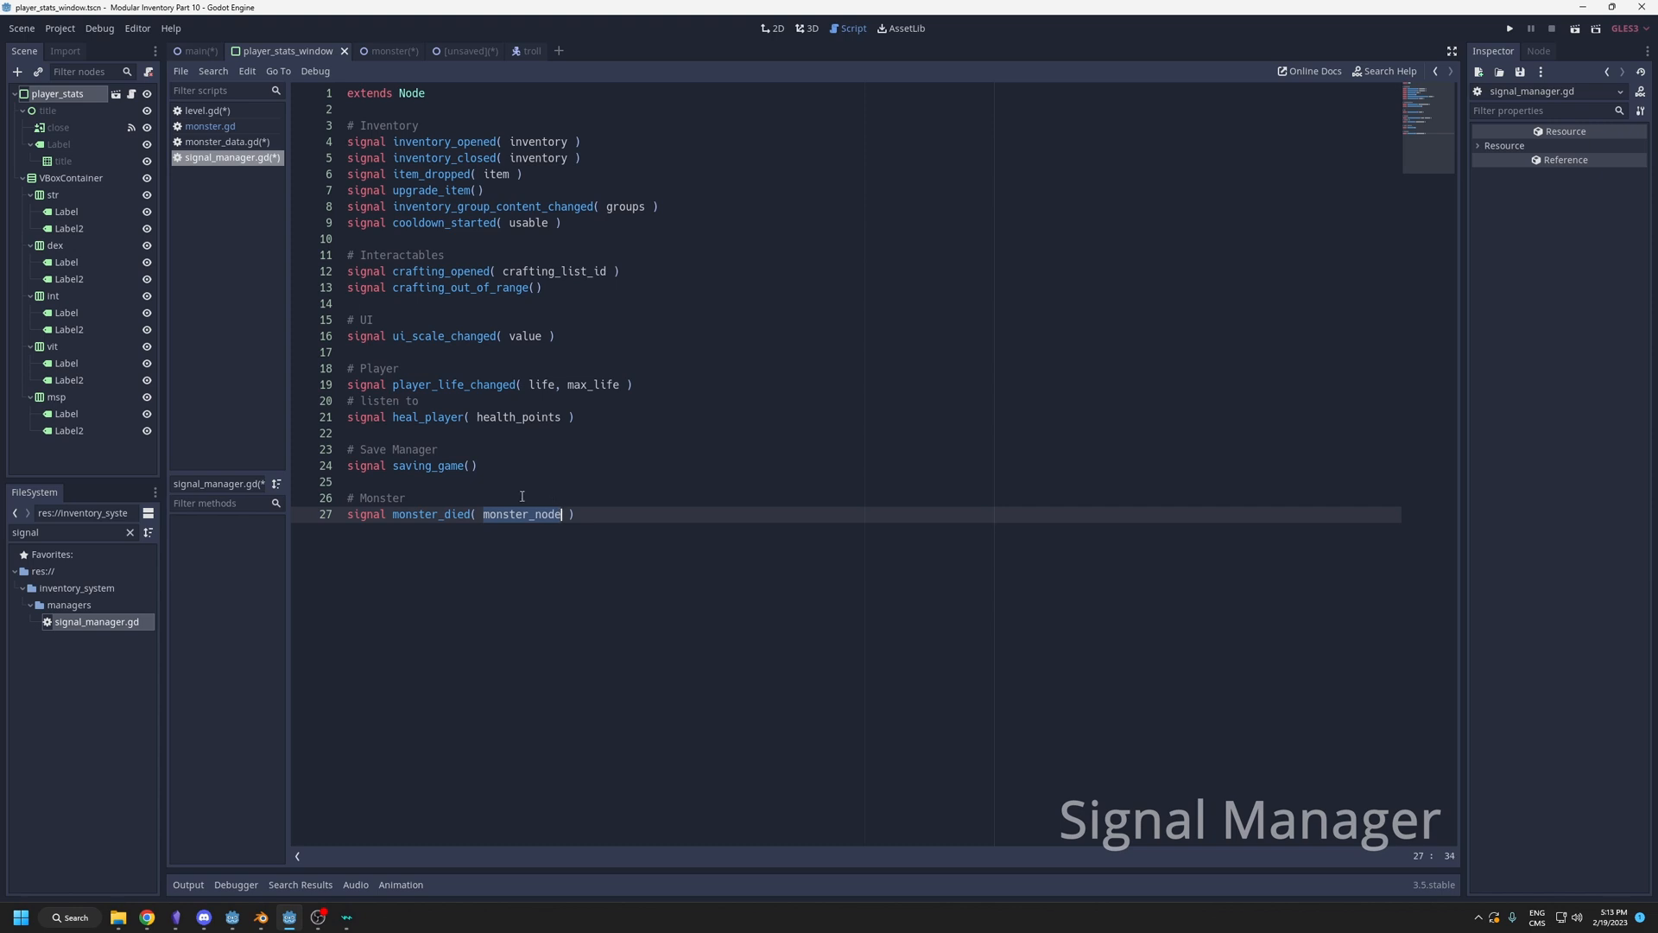
Replace die()'s body in monster.gd with SignalManager.emit_signal("monster_died", self).
left_click(515, 498)
left_click(210, 125)
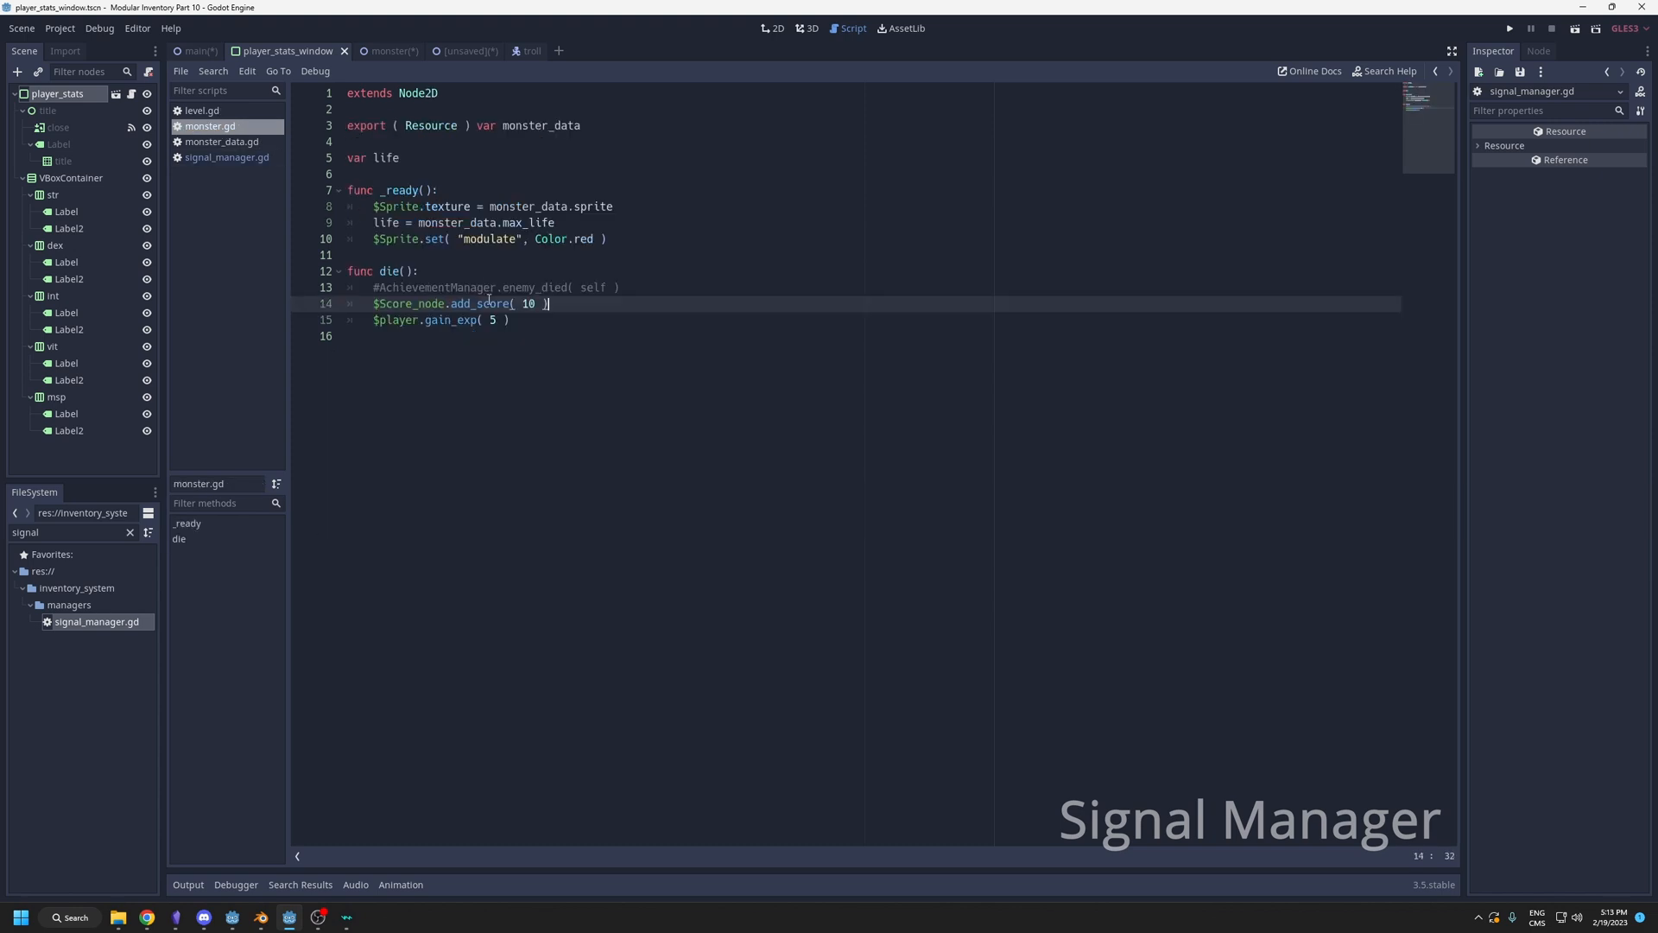
left_click_drag(513, 320, 373, 286)
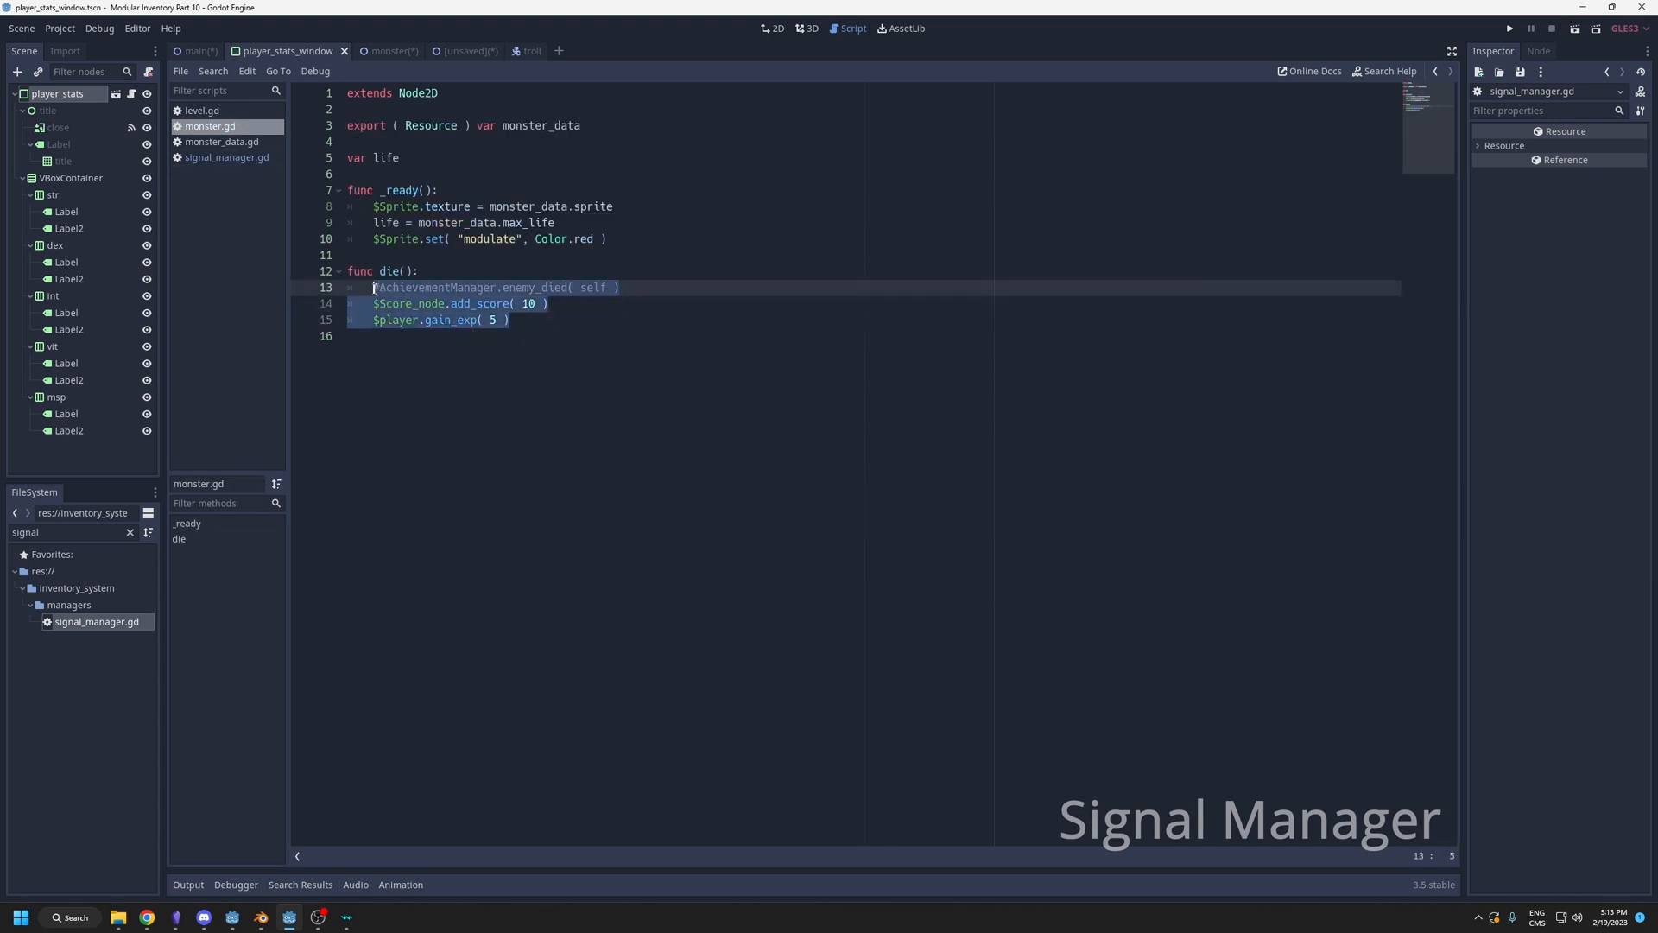
type("Signalm")
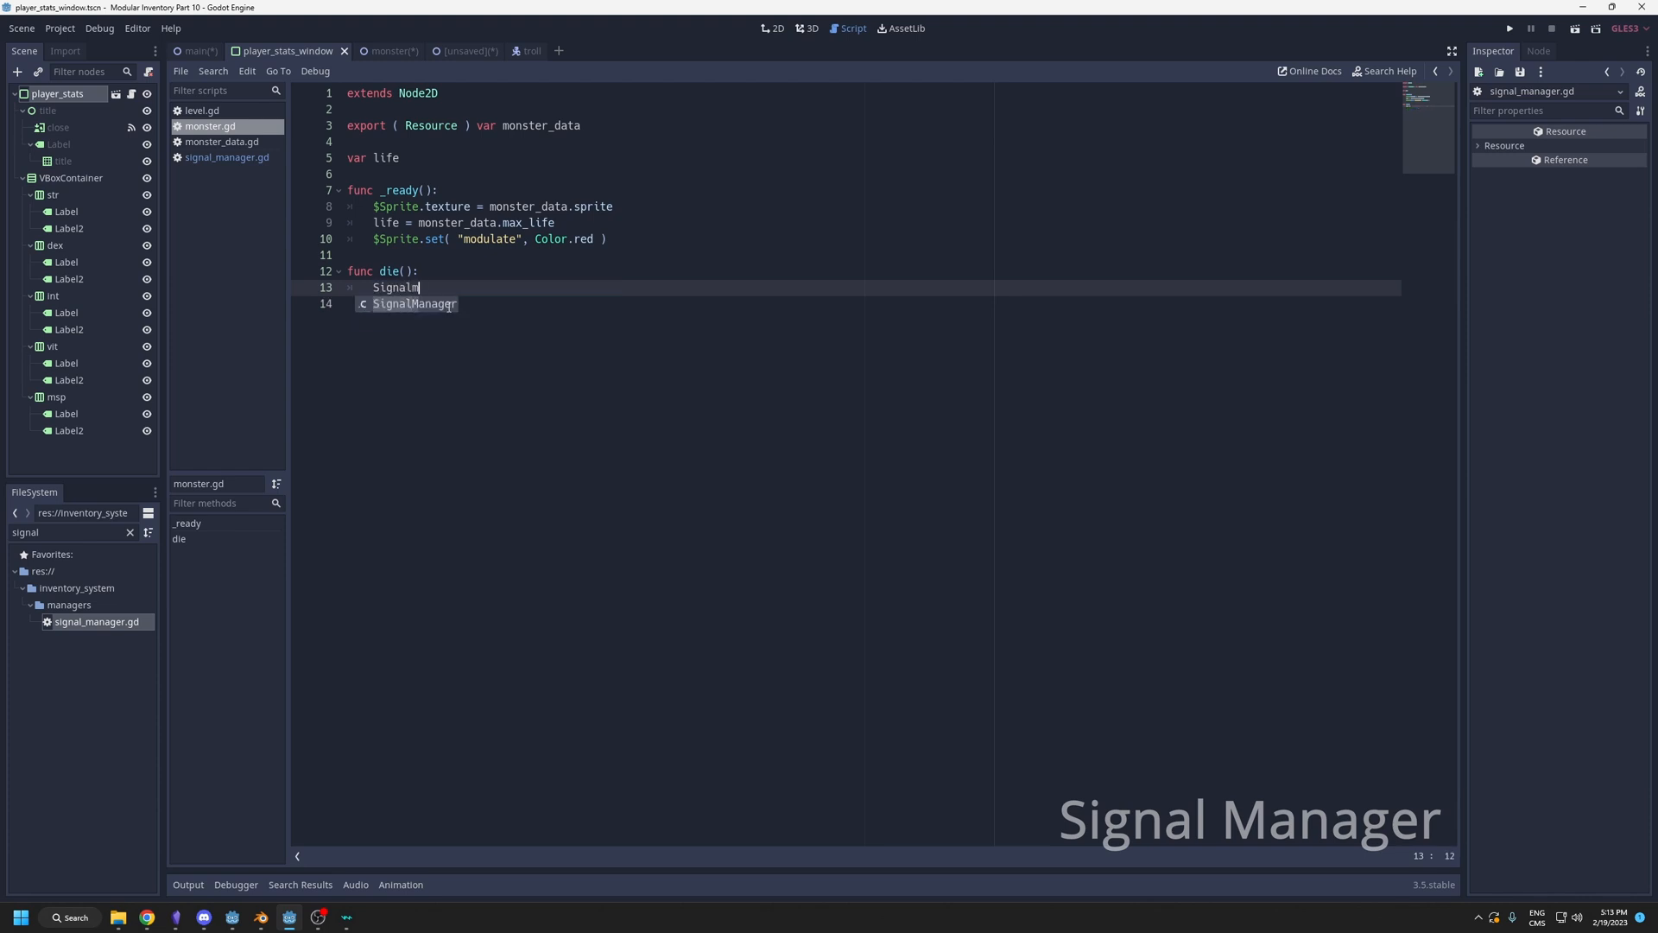
key("Tab")
type(".emi")
key("Tab")
scroll(635, 351, "down", 2)
key("Return")
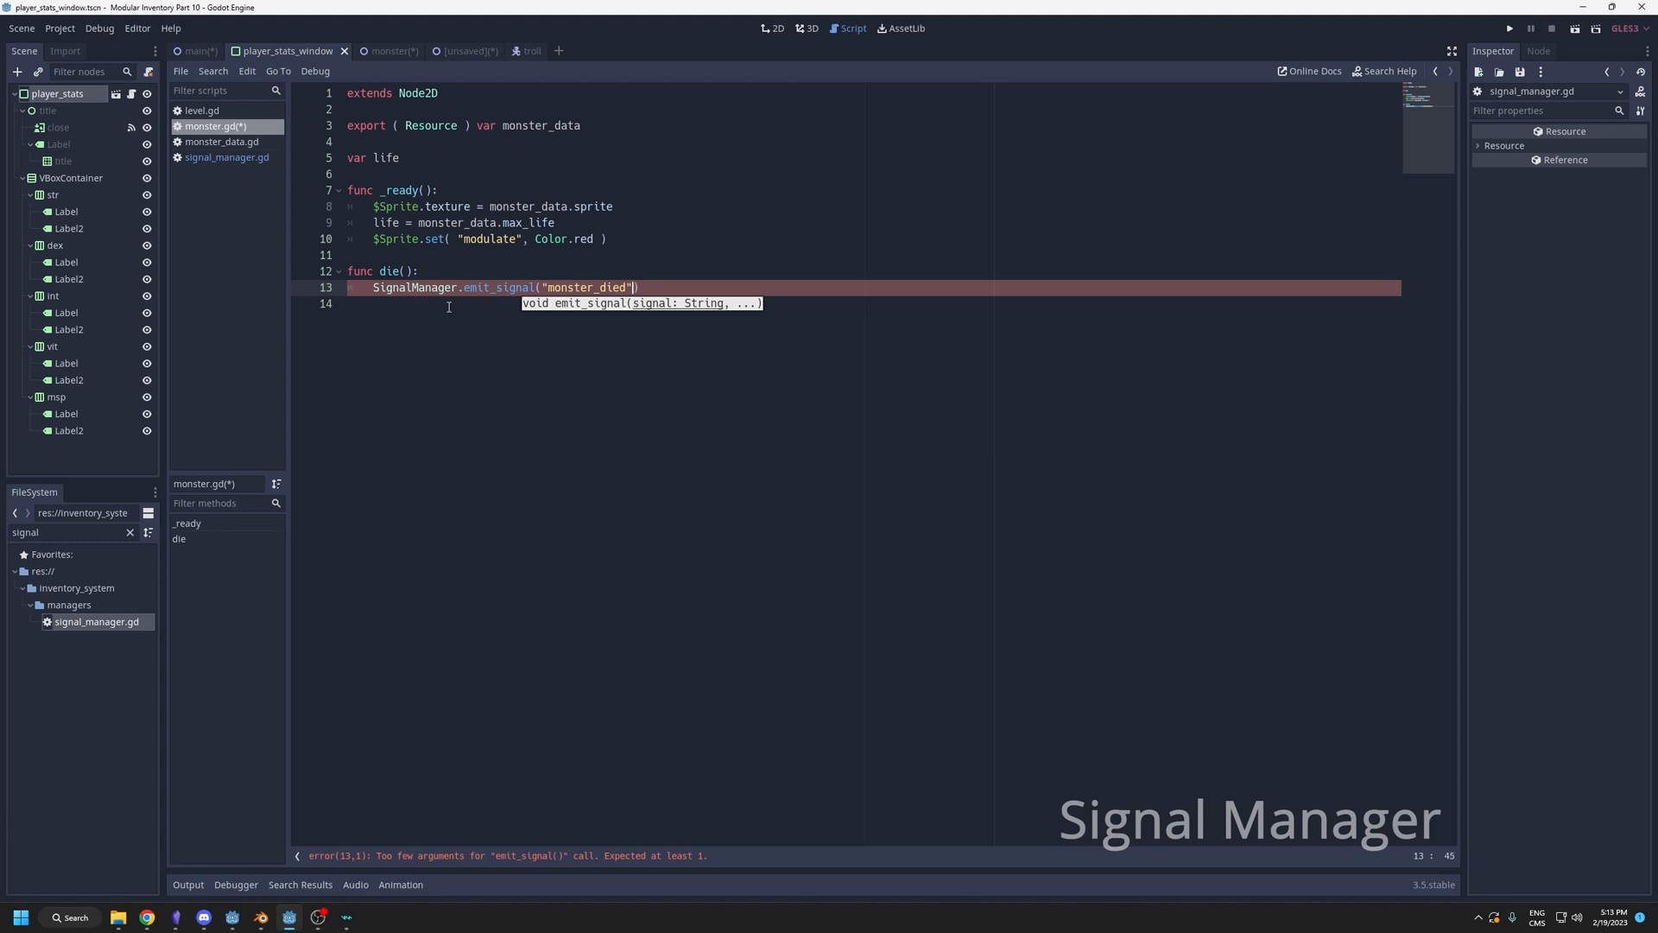
type(", self")
In signal_manager.gd, delete the monster_node parameter list and then undo the removal.
left_click(583, 287)
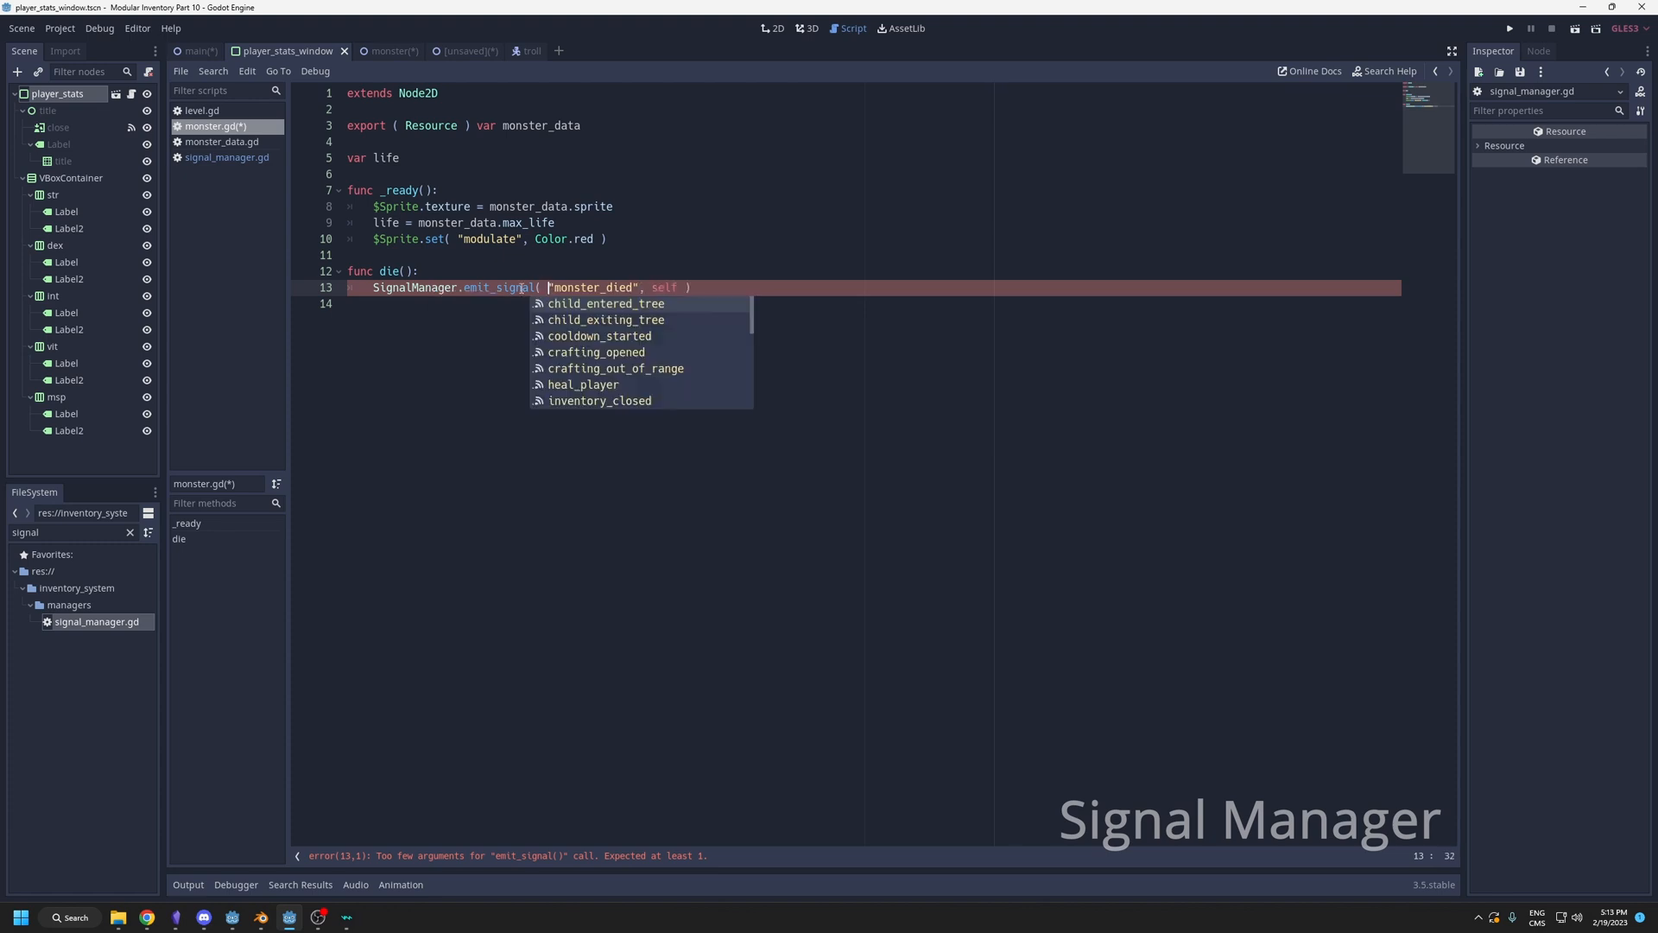
left_click(583, 286, "ctrl")
double_click(522, 514)
left_click(474, 513)
left_click_drag(469, 513, 614, 513)
key("BackSpace")
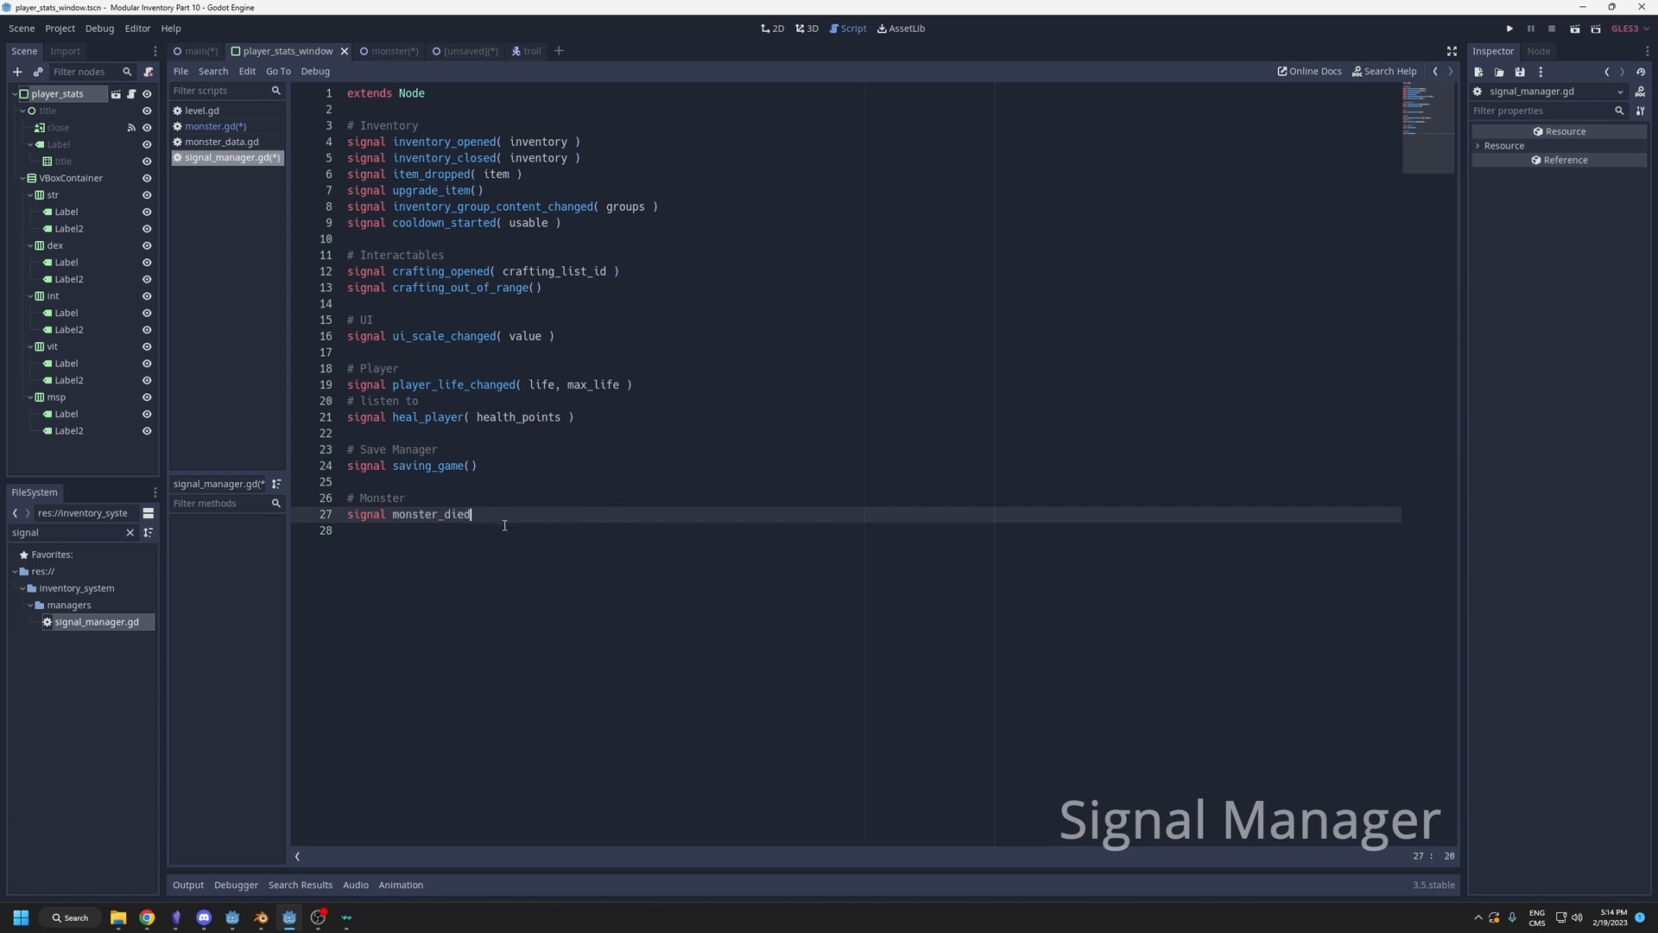
key("ctrl+z")
In level.gd, connect monster_died in _ready and add an _on_monster_died handler with 'var score = monster.monster_data.score'.
left_click(210, 112)
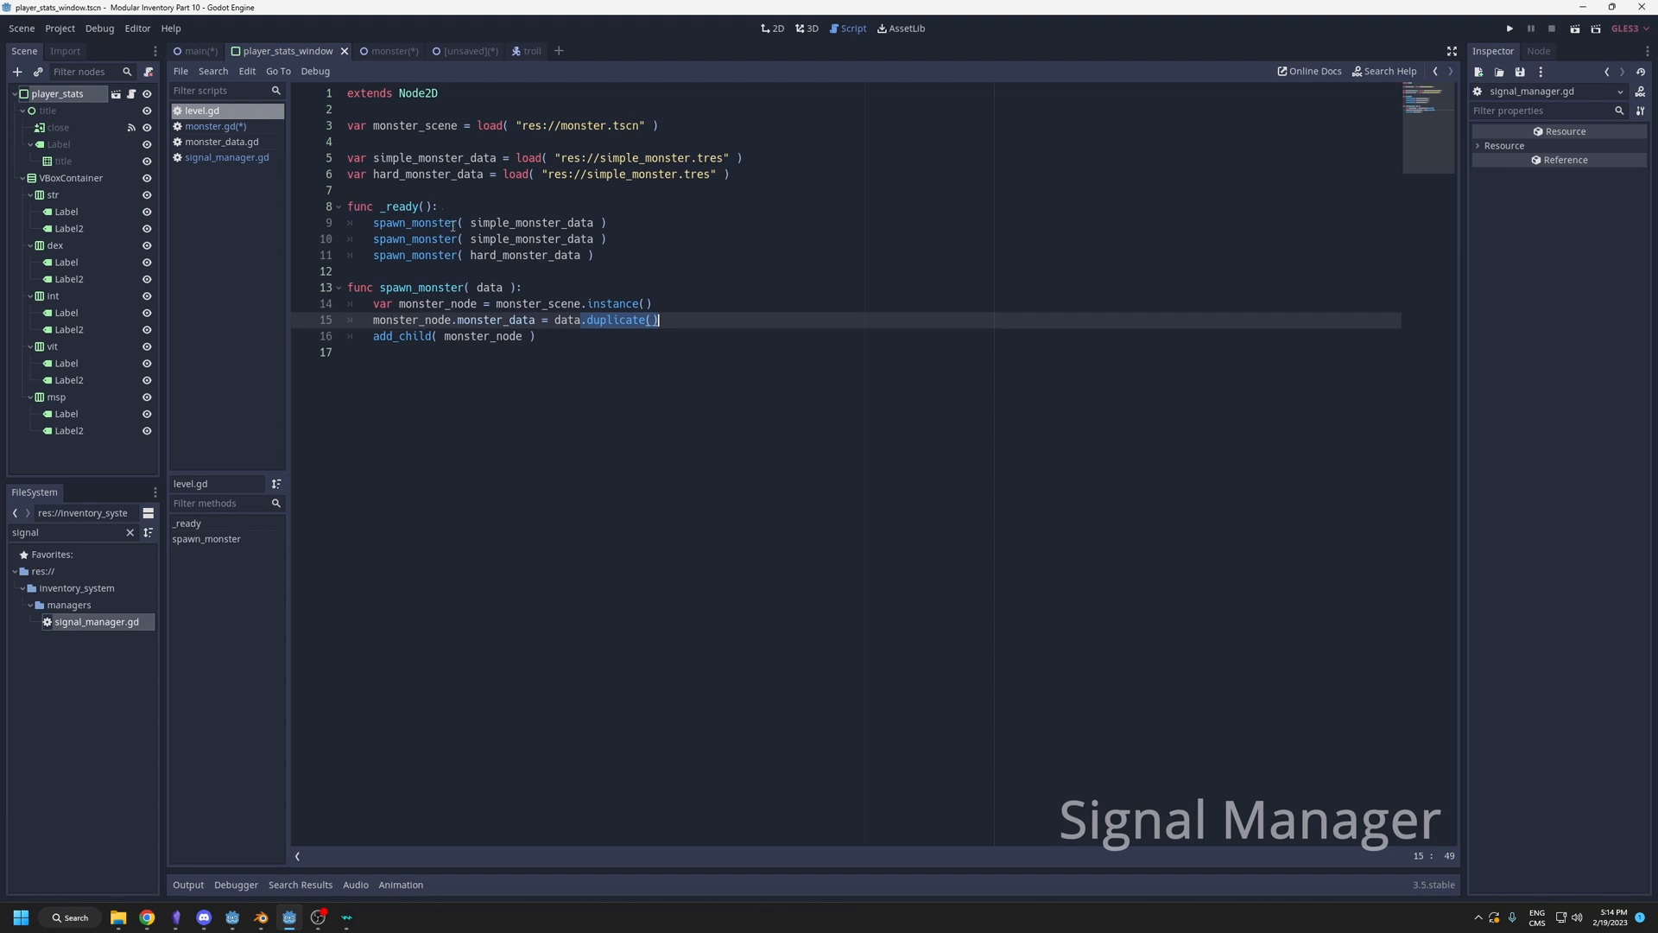
left_click(643, 255)
key("Return")
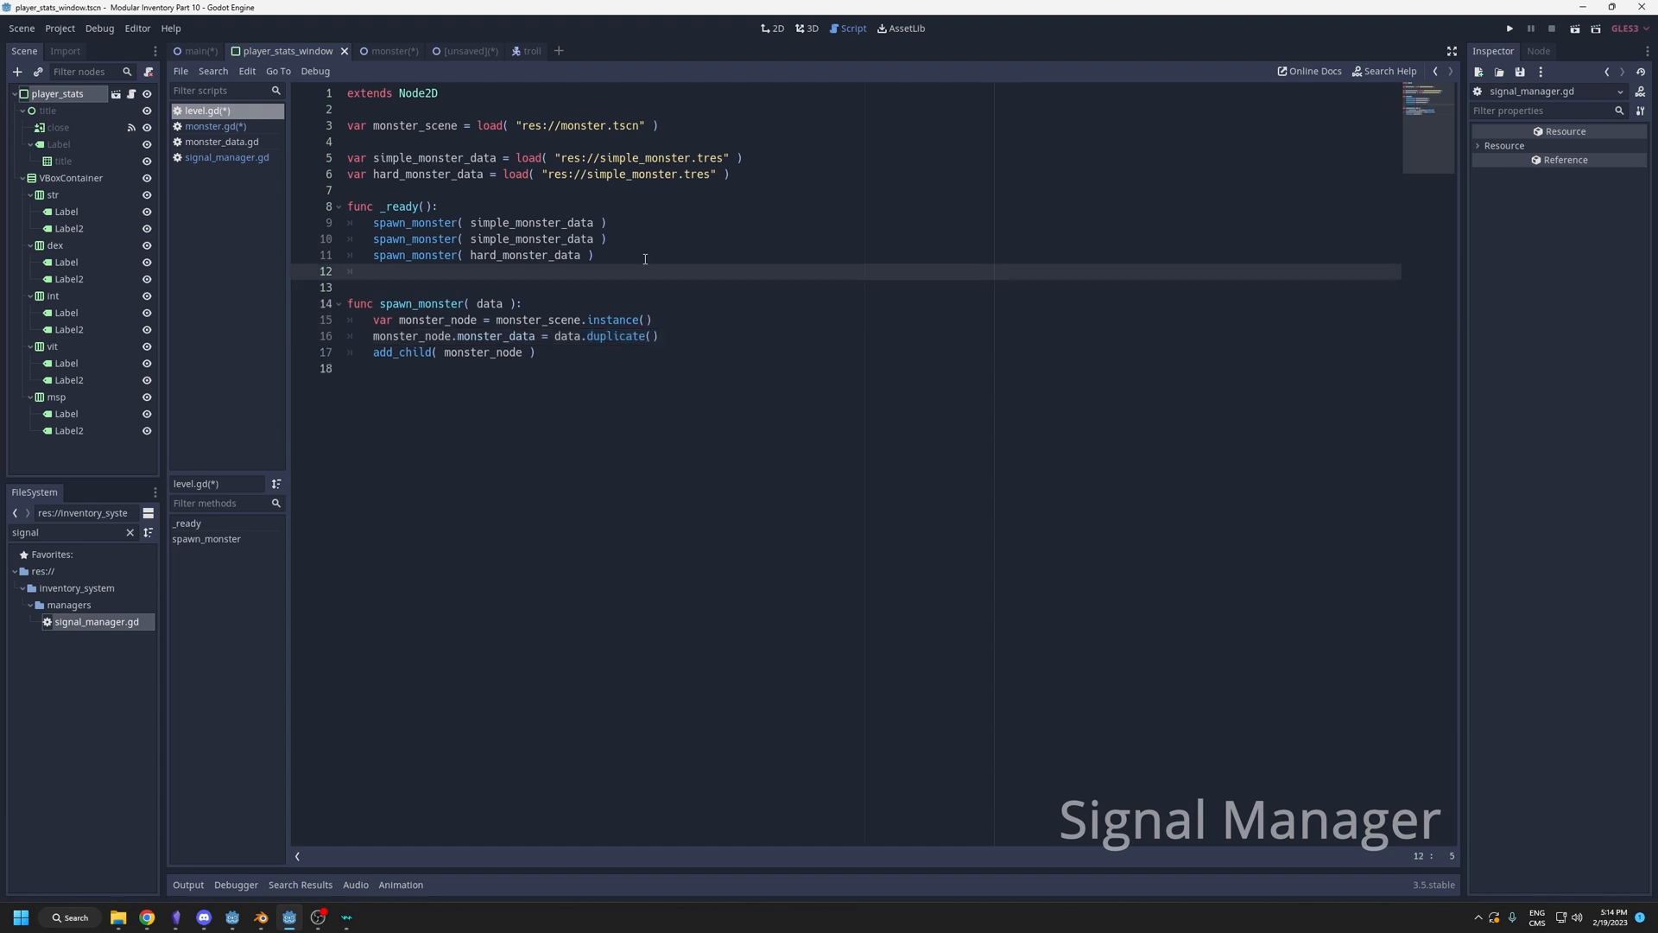
type("signalManager.connect(\"monster_died\"")
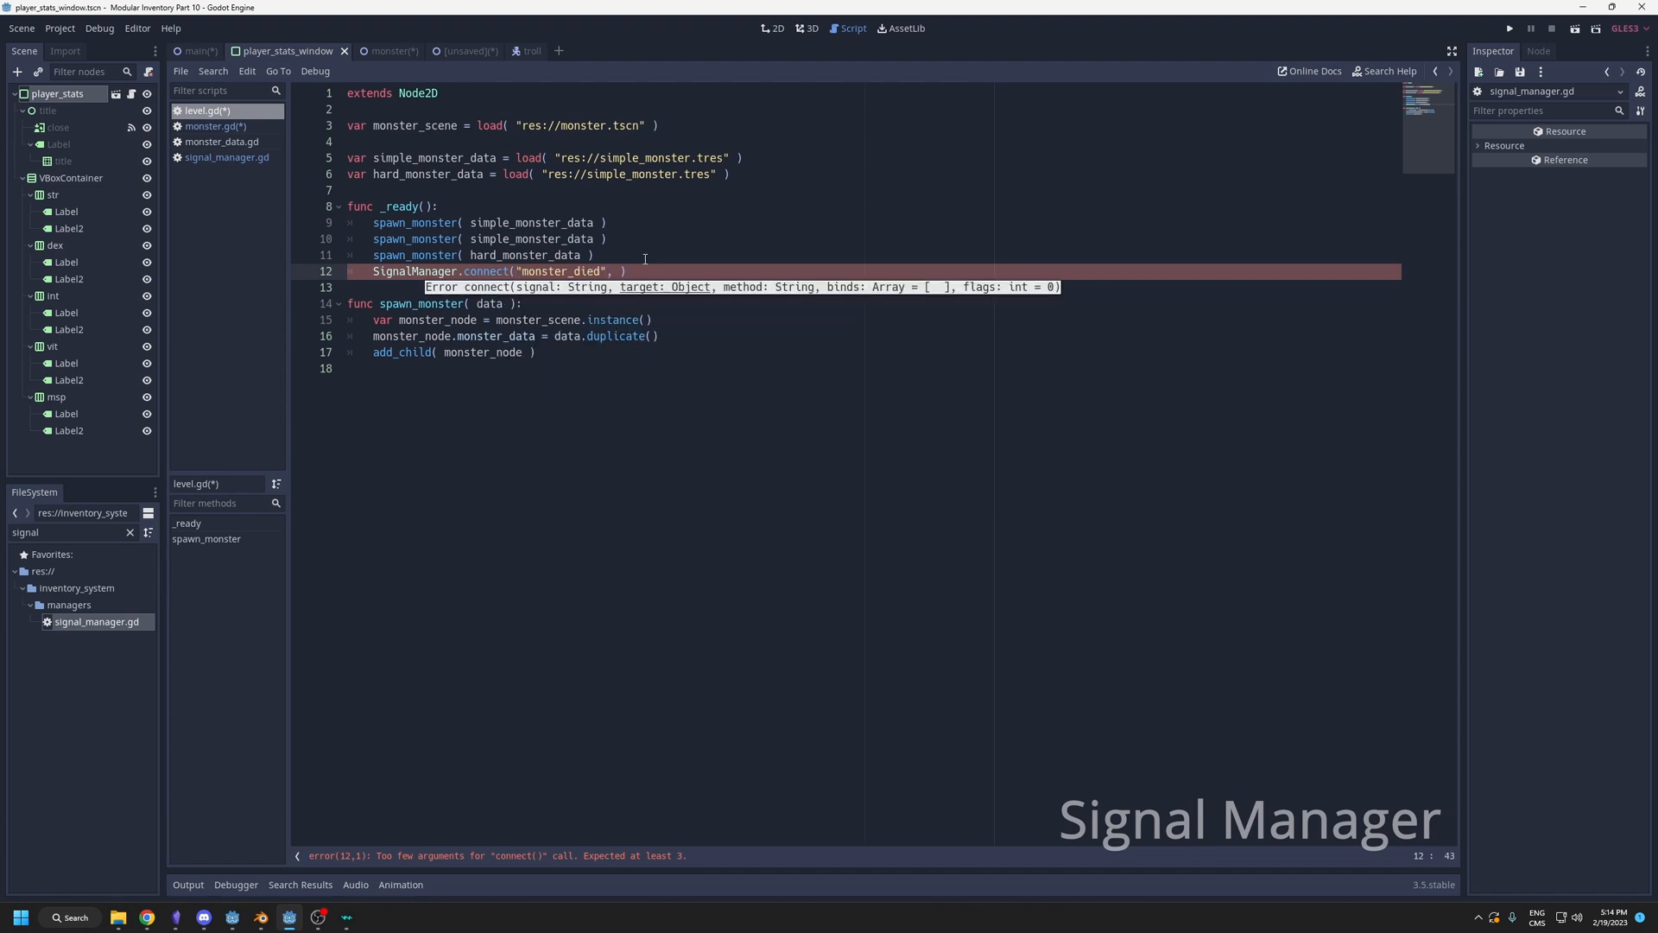
type(", self, \"")
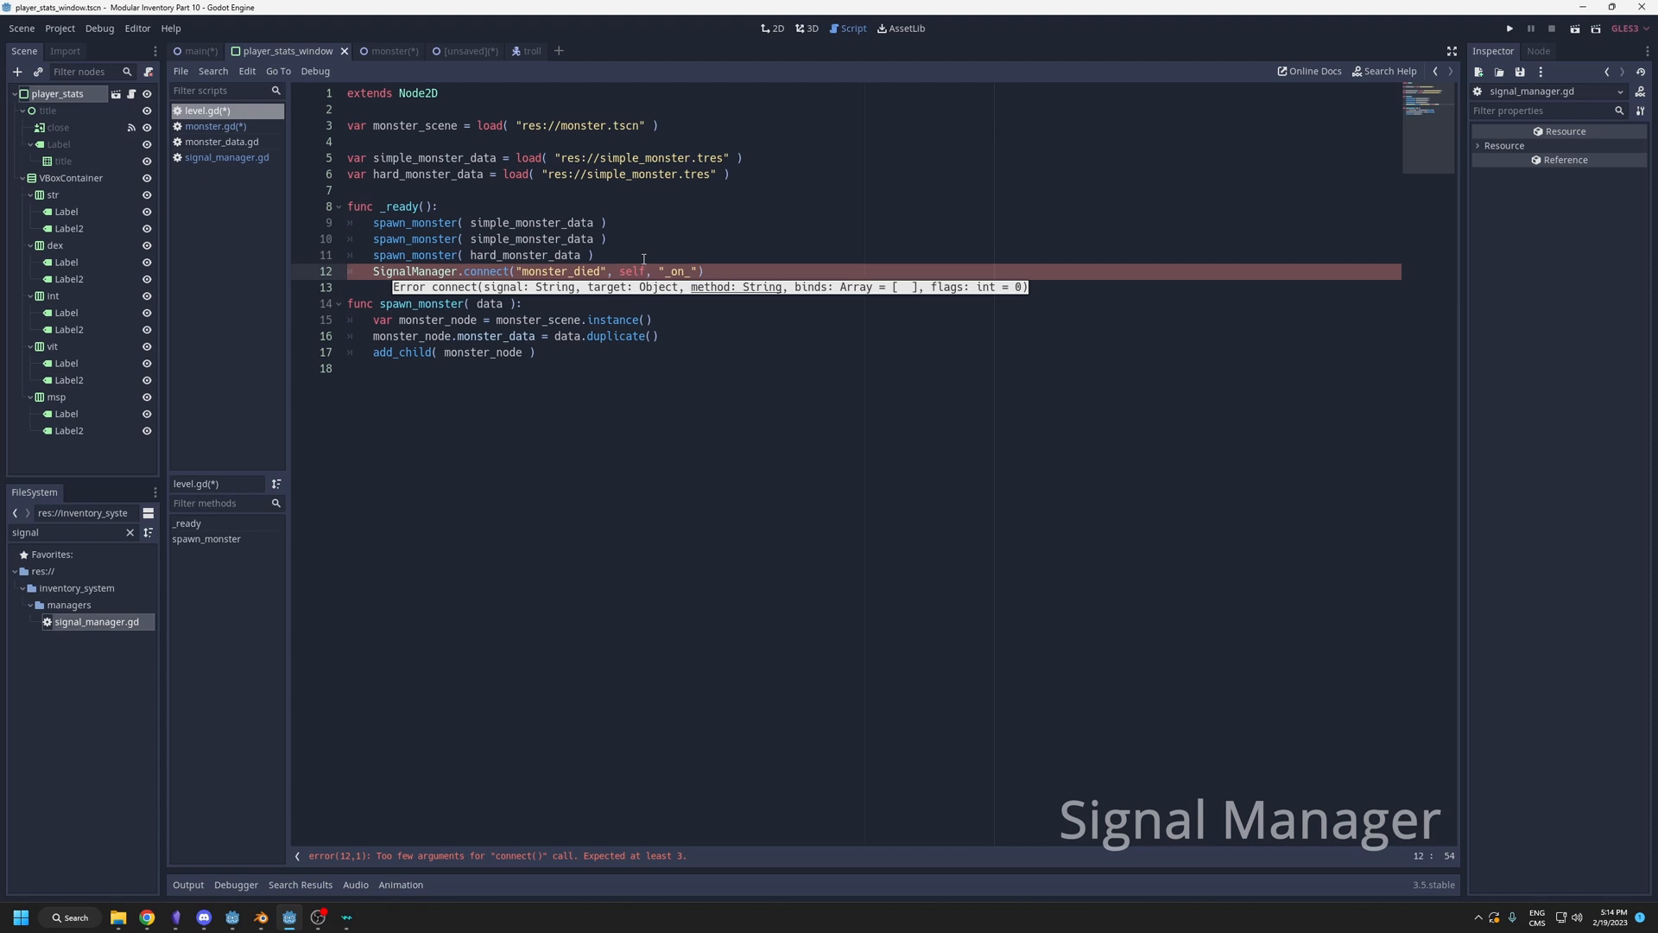
type("_on_monster_died")
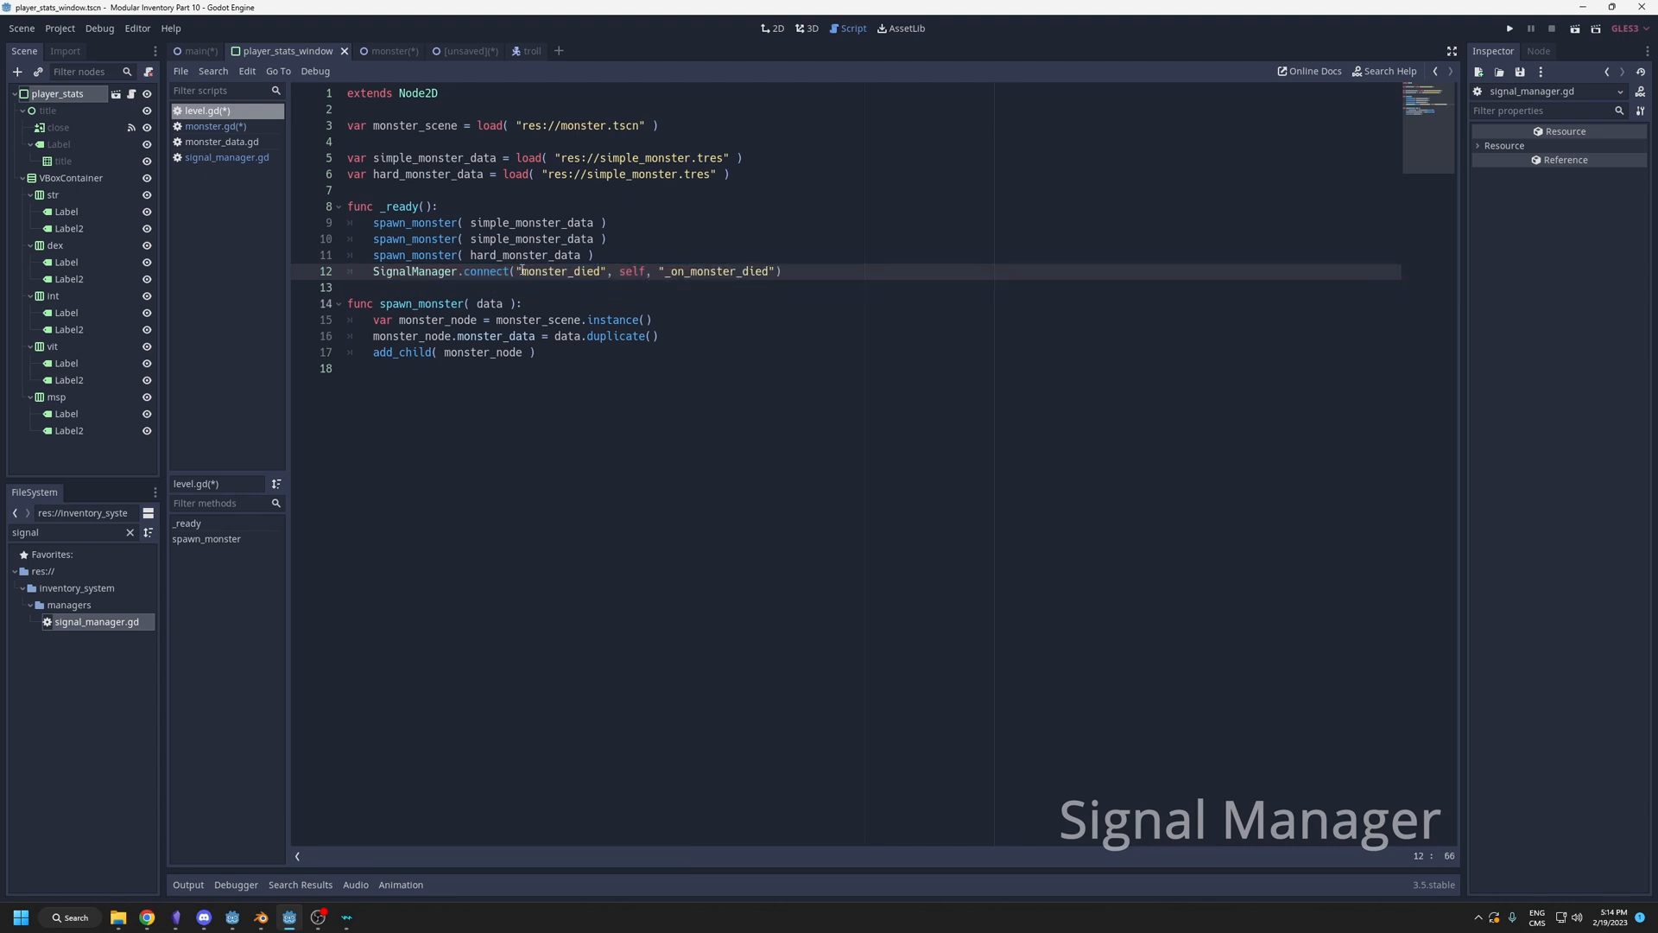
left_click(594, 412)
key("Return")
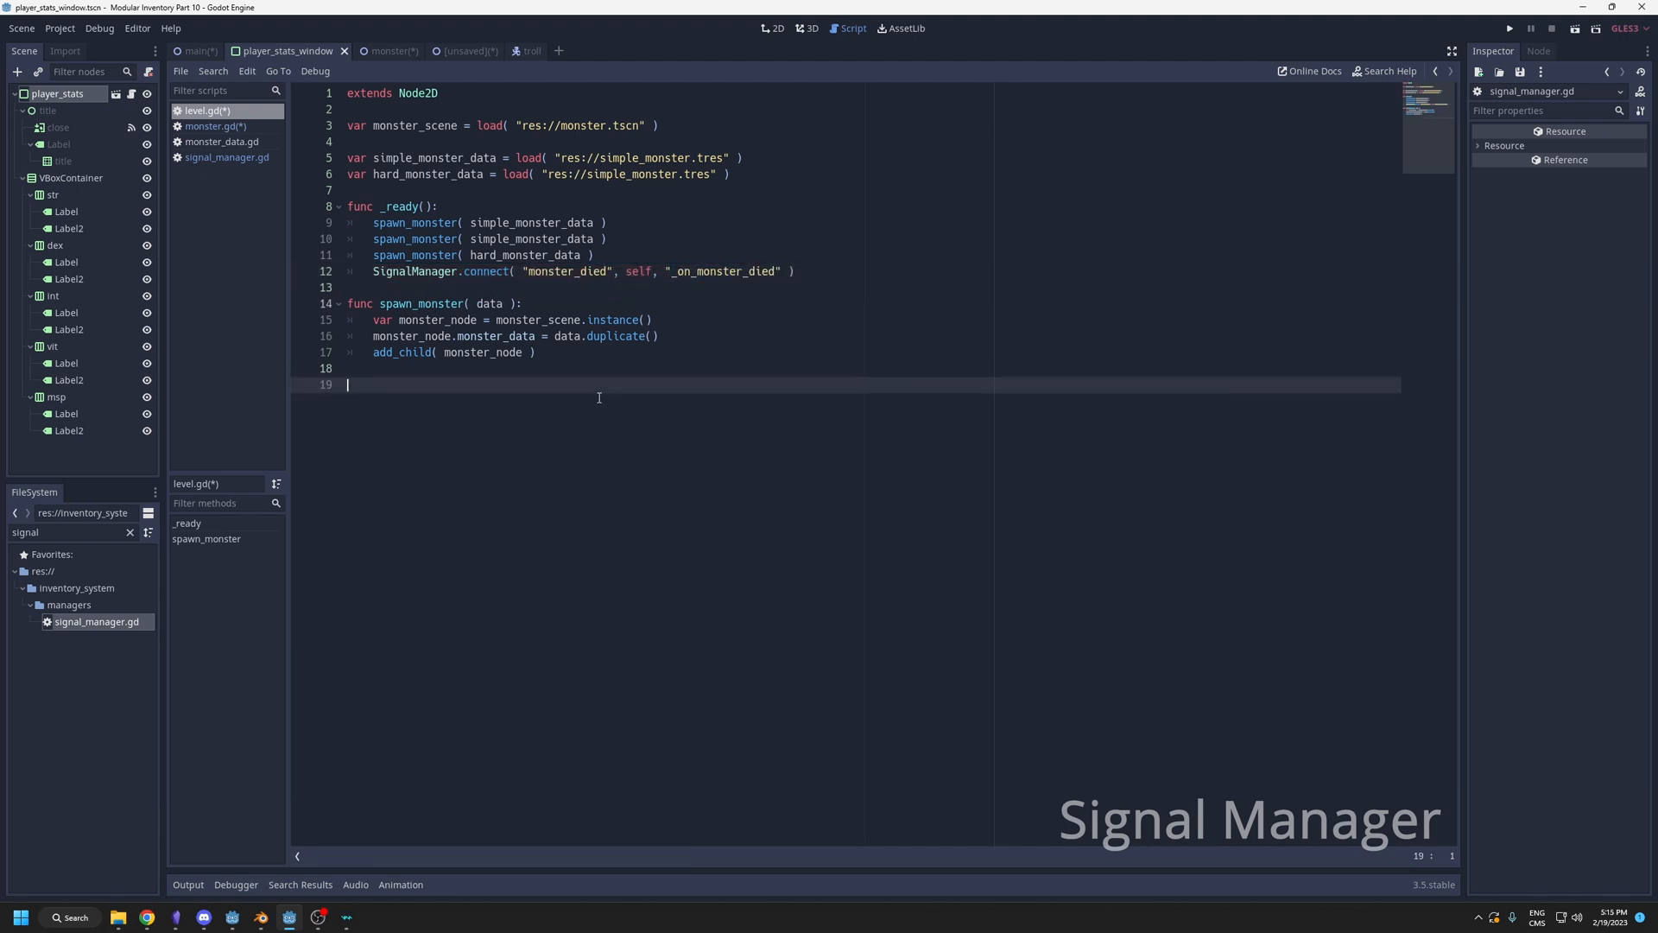
type("func _on_monster_died(")
type(" monster ):")
key("Return")
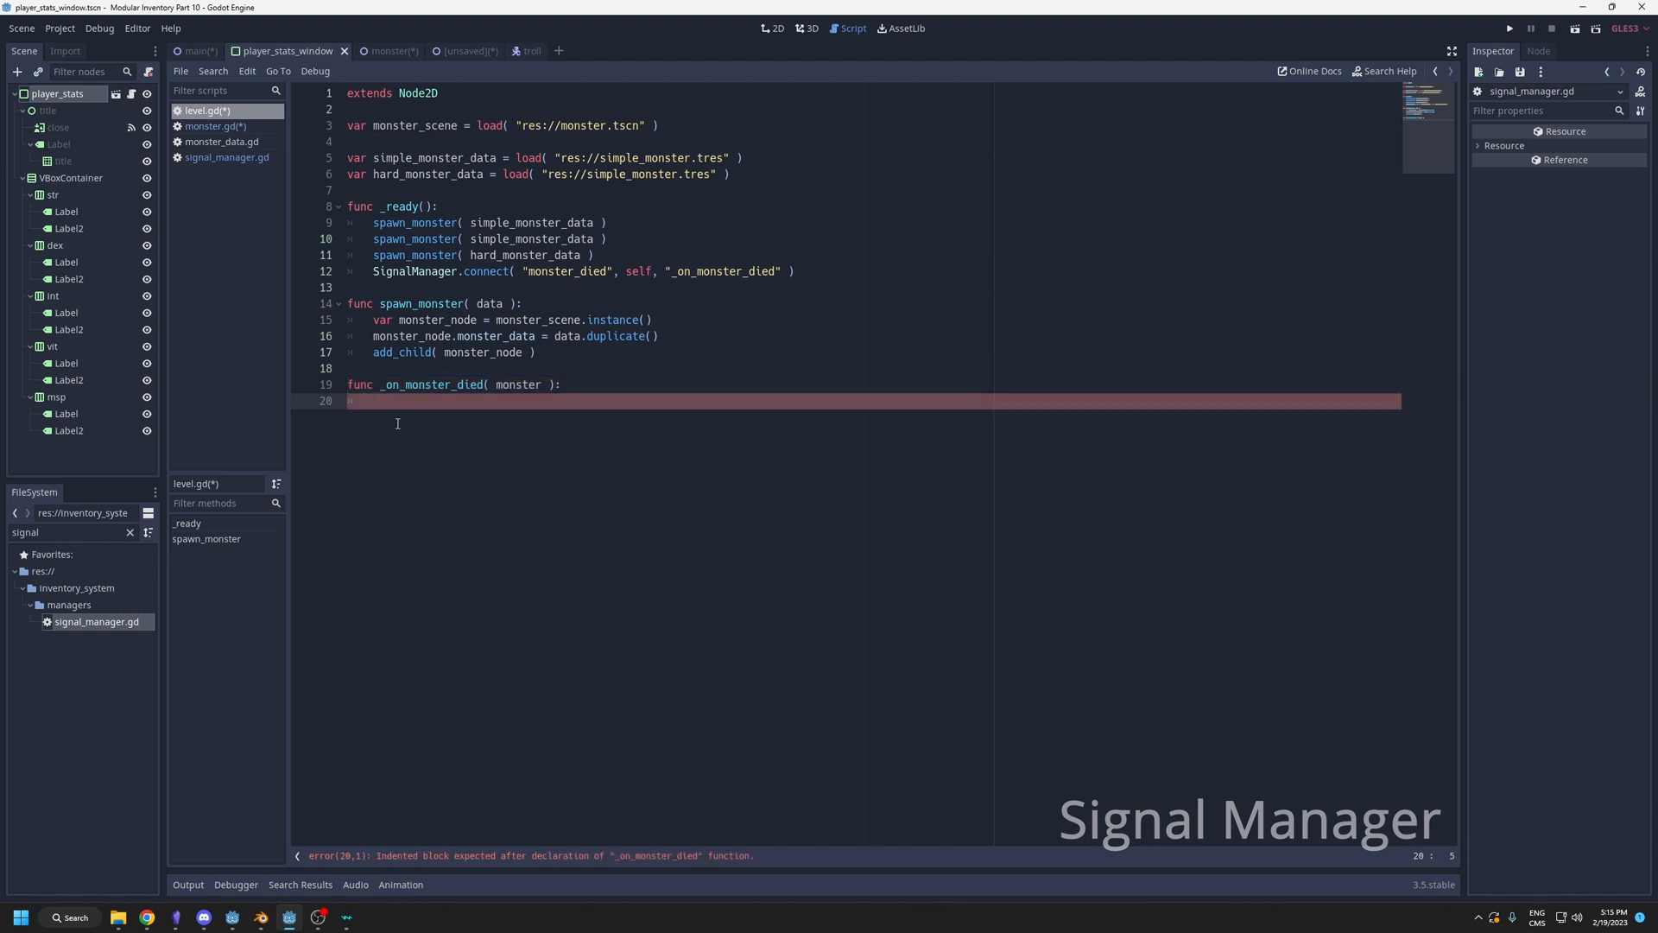
type("var score += monster.")
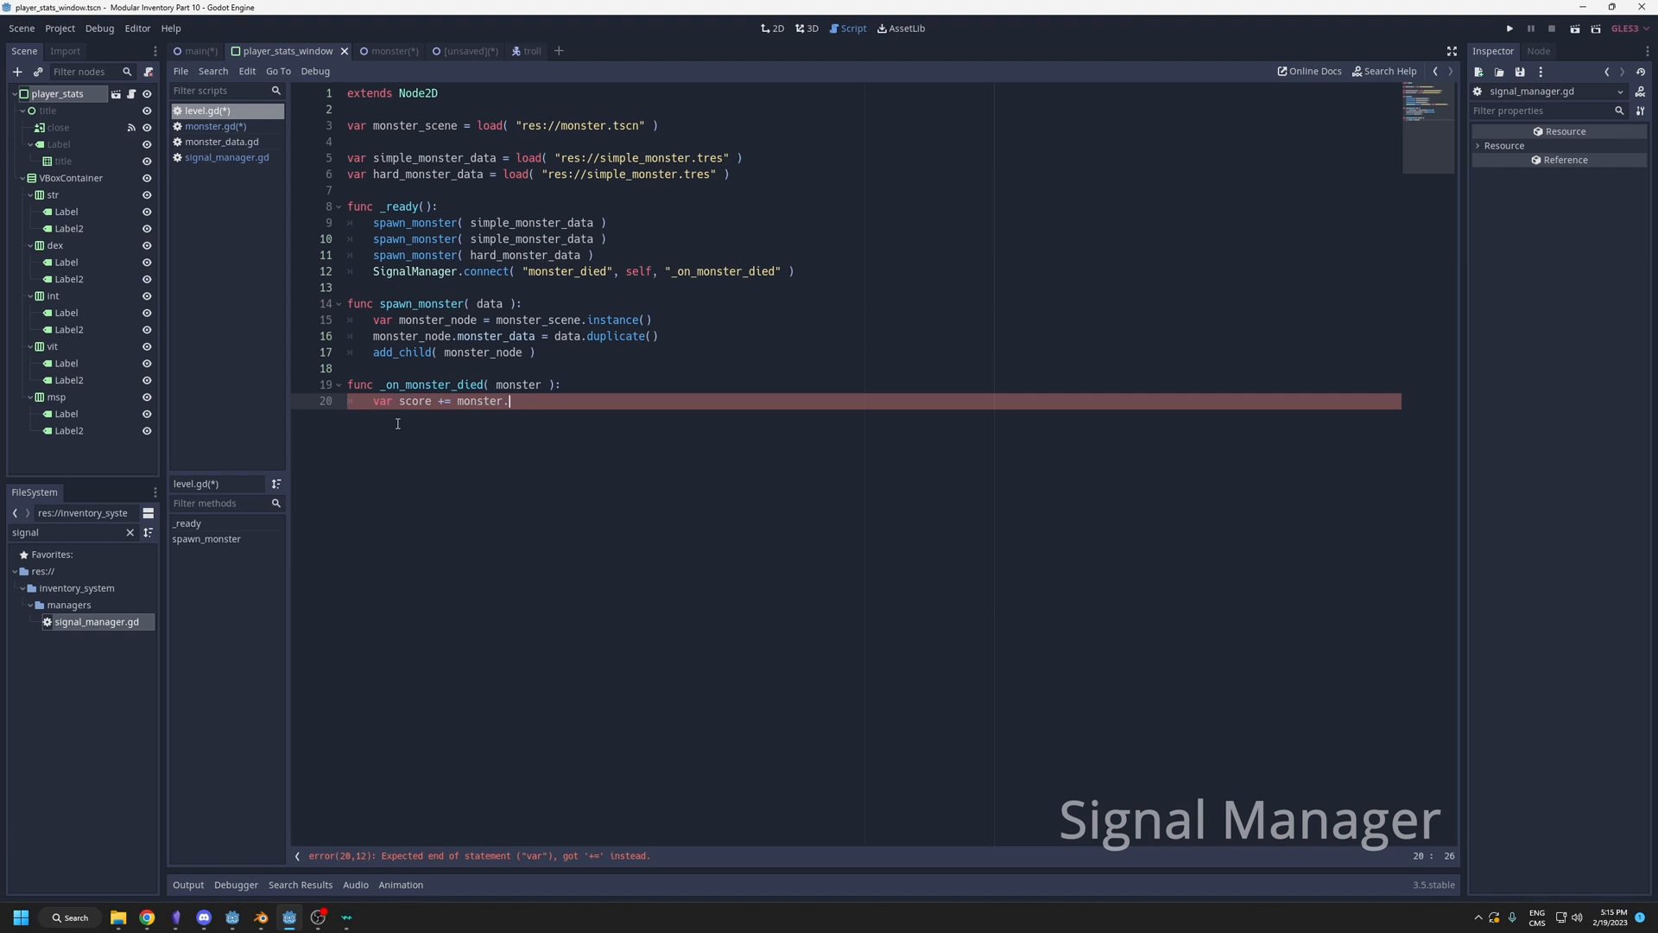
type("monster_data.score")
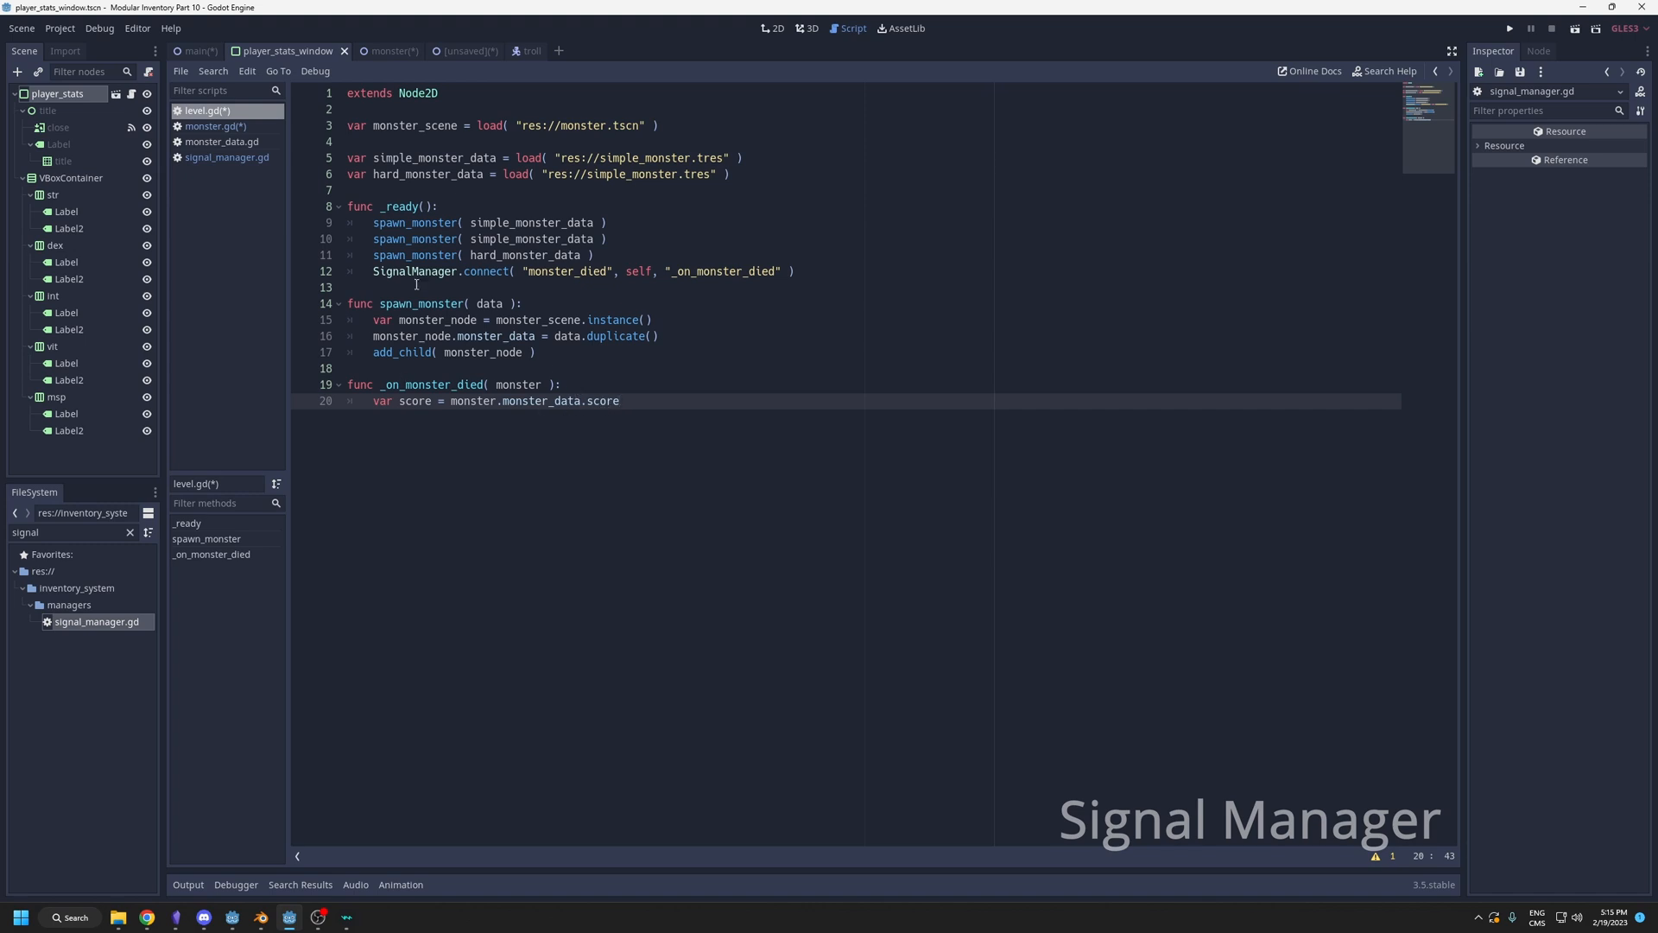
Highlight the _on_monster_died callback name and the monster_data.score expression.
double_click(728, 269)
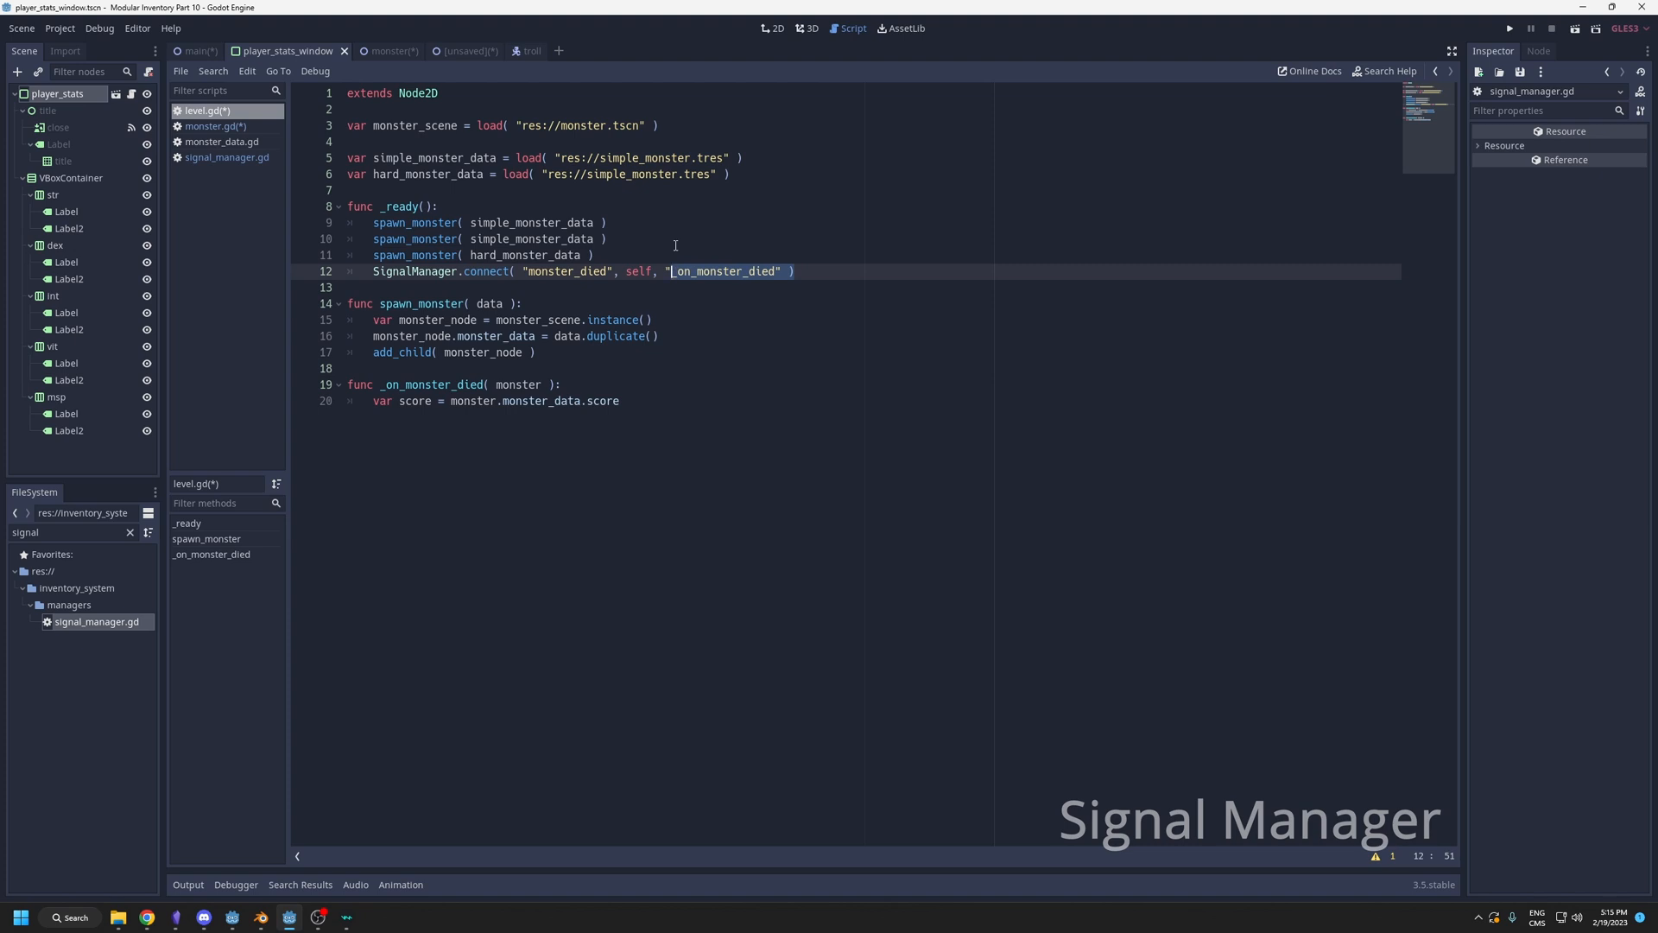
left_click_drag(451, 400, 617, 400)
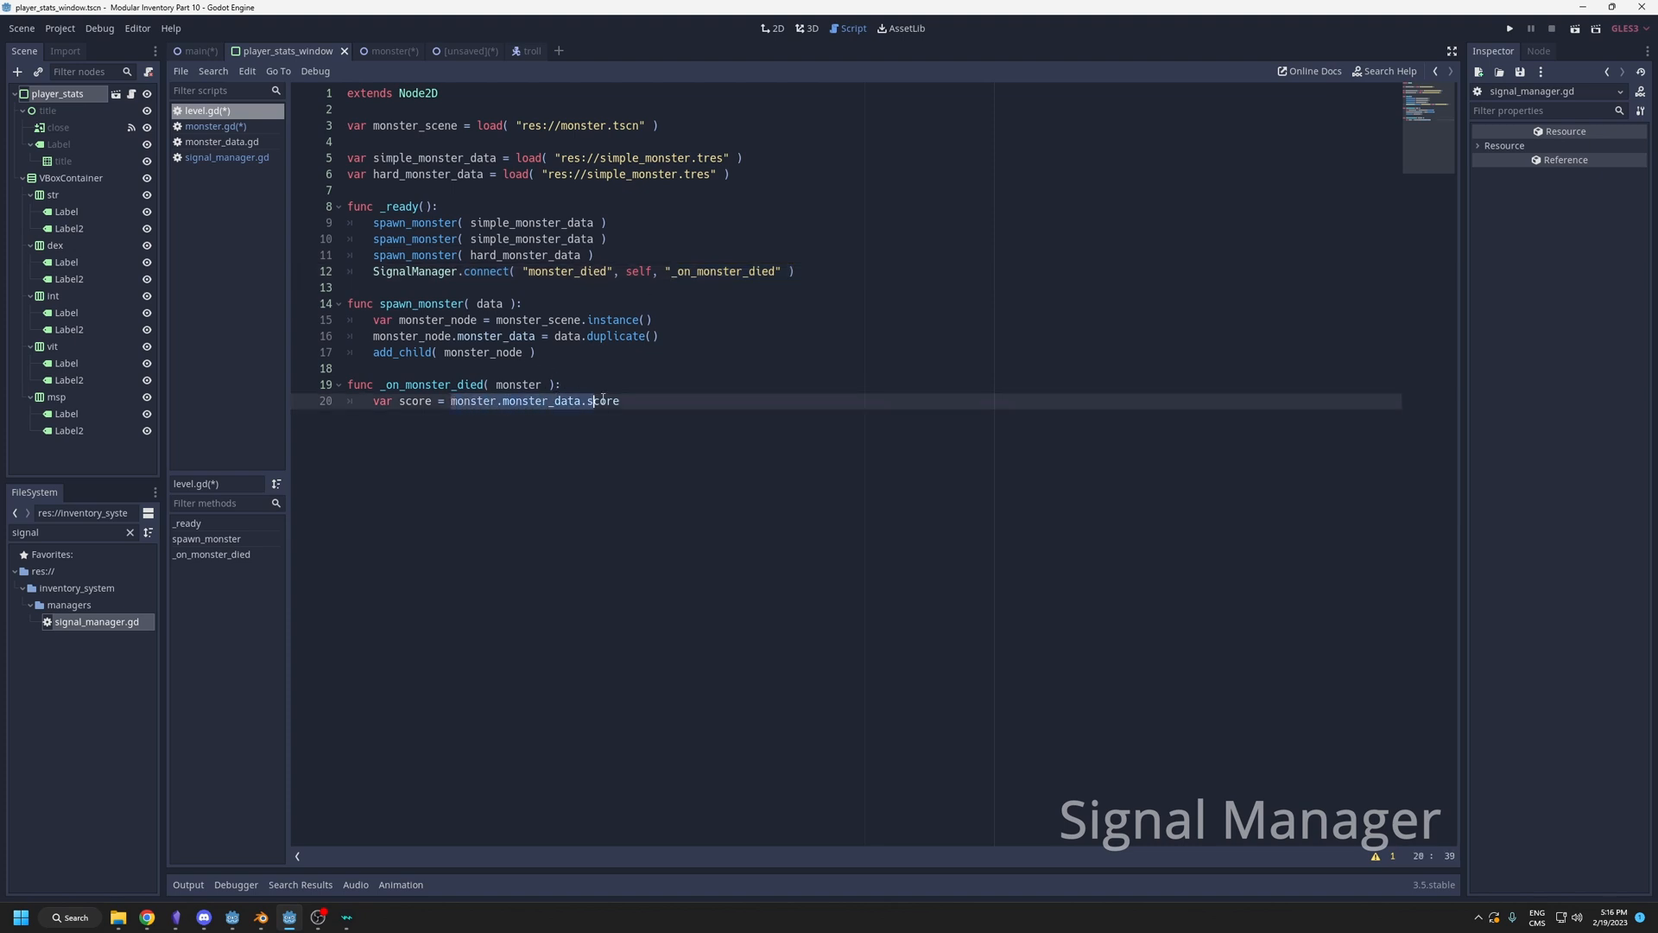
left_click(647, 367)
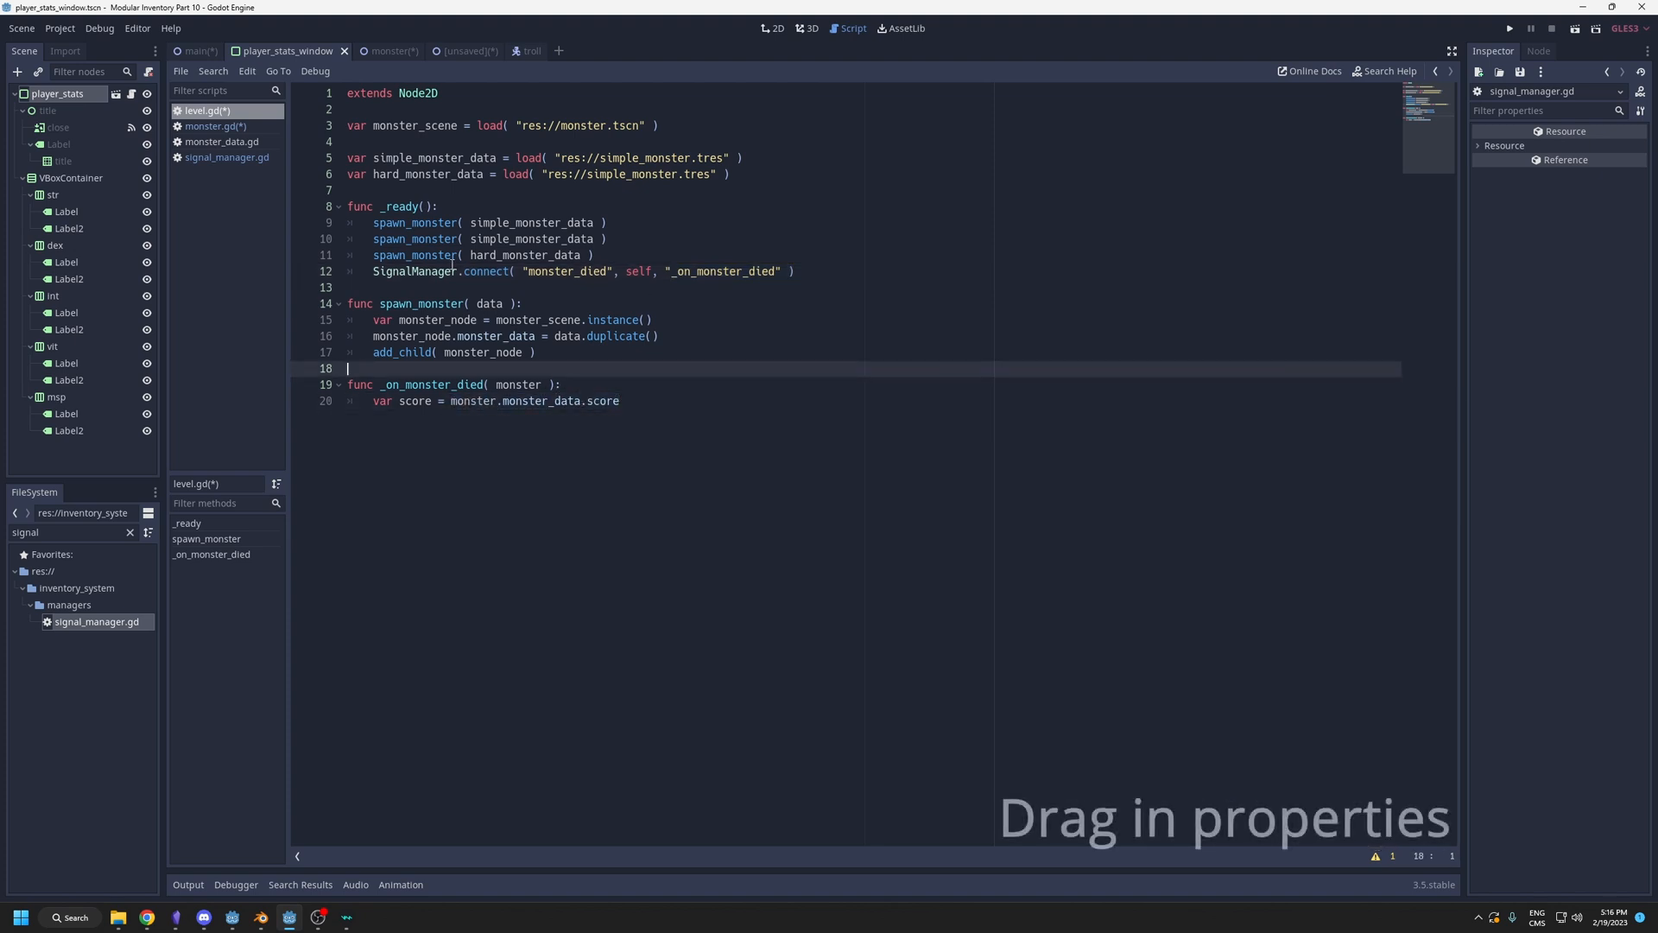
In monster.gd line 10, replace the deleted "modulate" string by dragging the Modulate property from the Inspector.
left_click(220, 128)
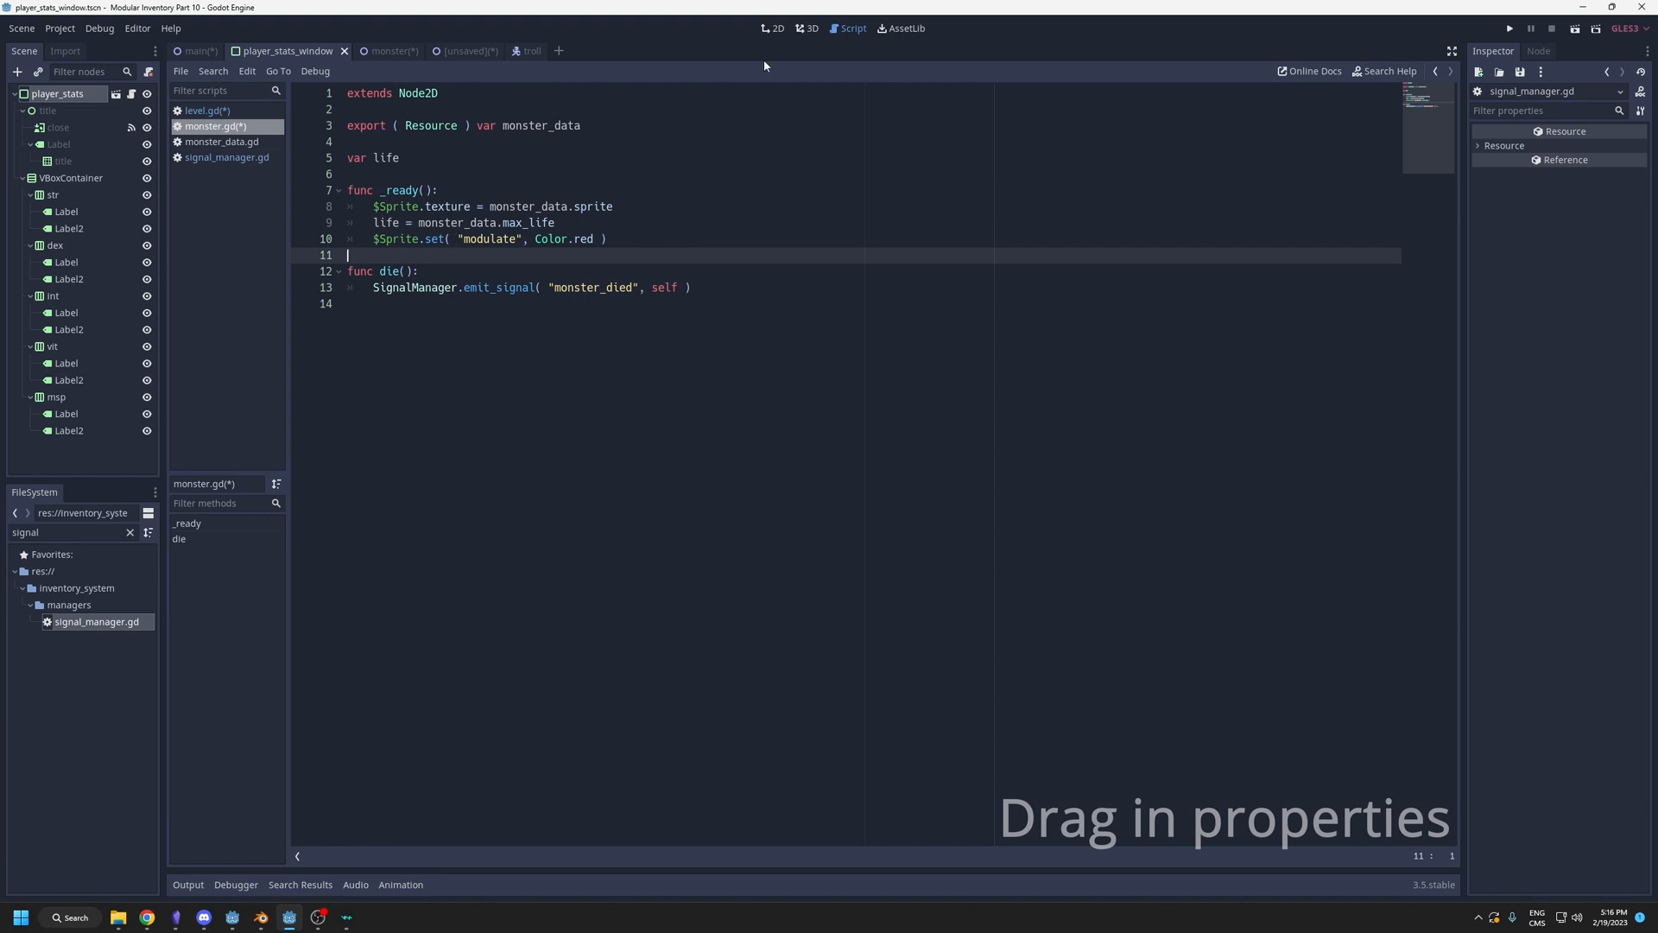
left_click(384, 51)
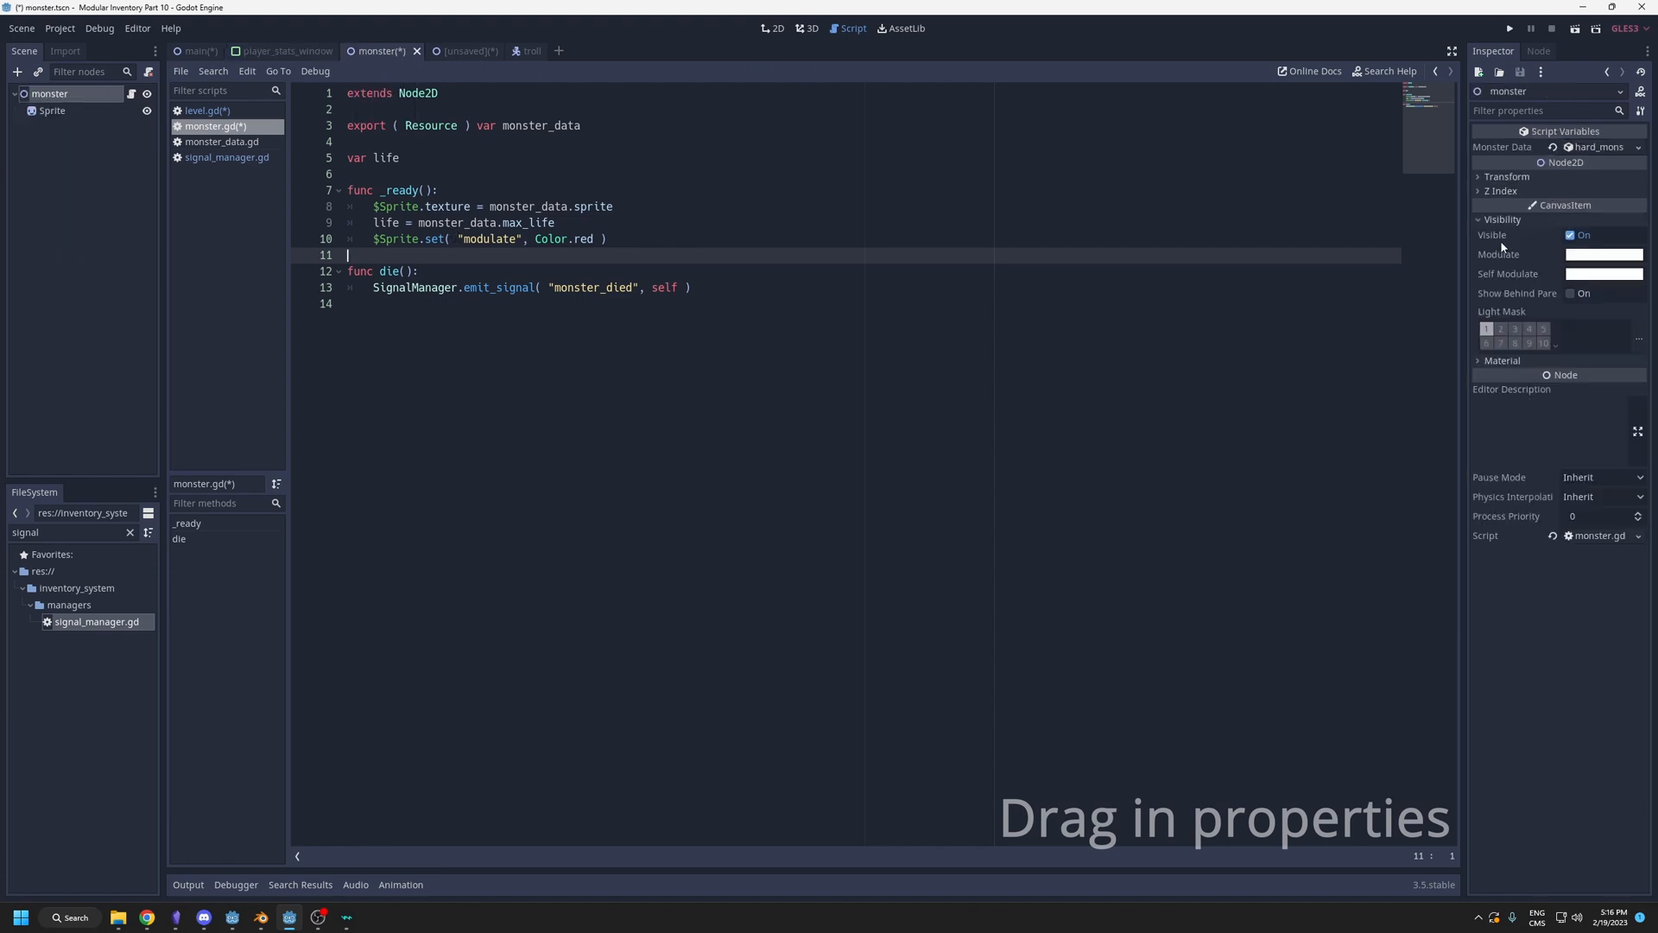
left_click(458, 242)
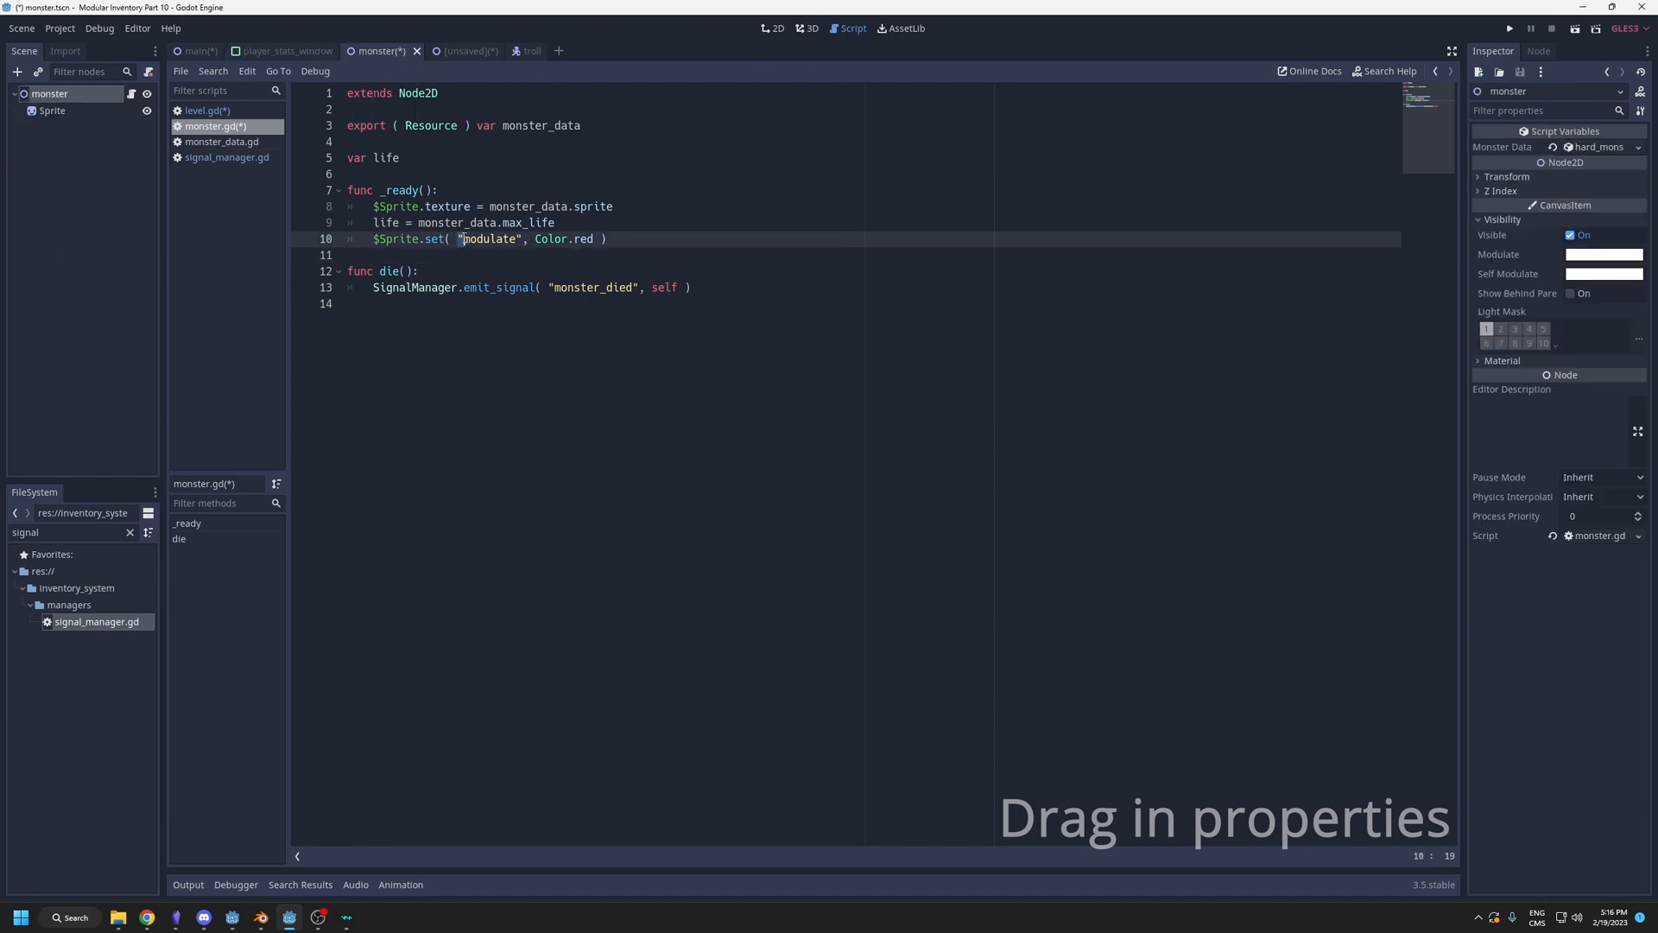
left_click_drag(461, 239, 524, 239)
key("BackSpace")
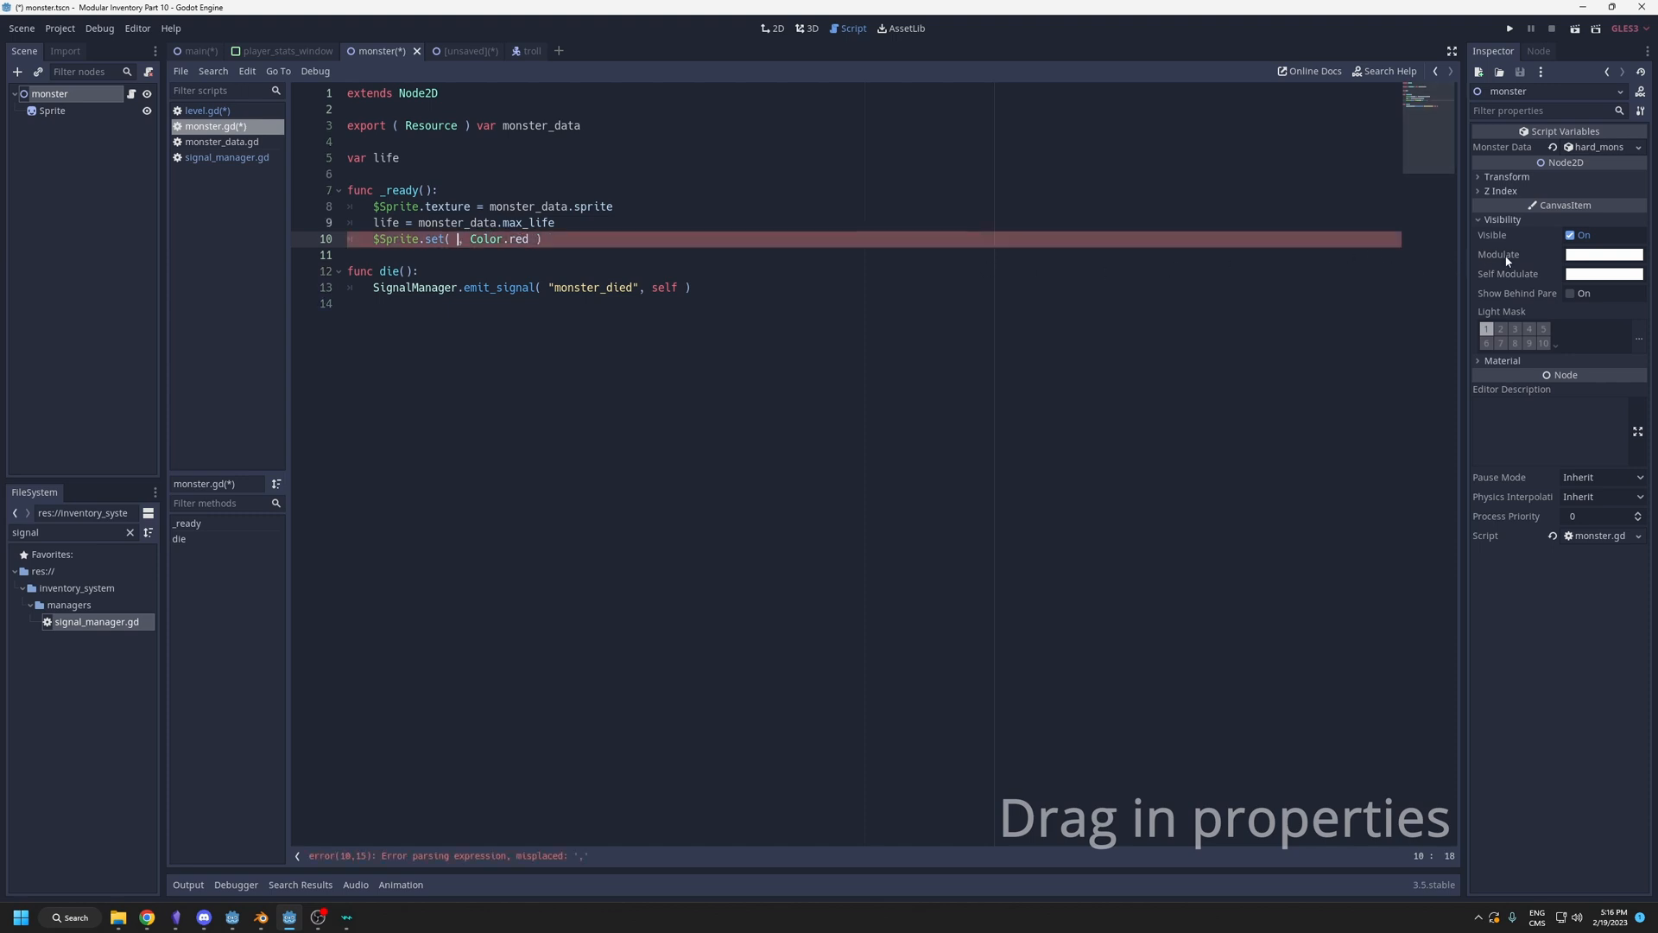
left_click_drag(1500, 255, 456, 239)
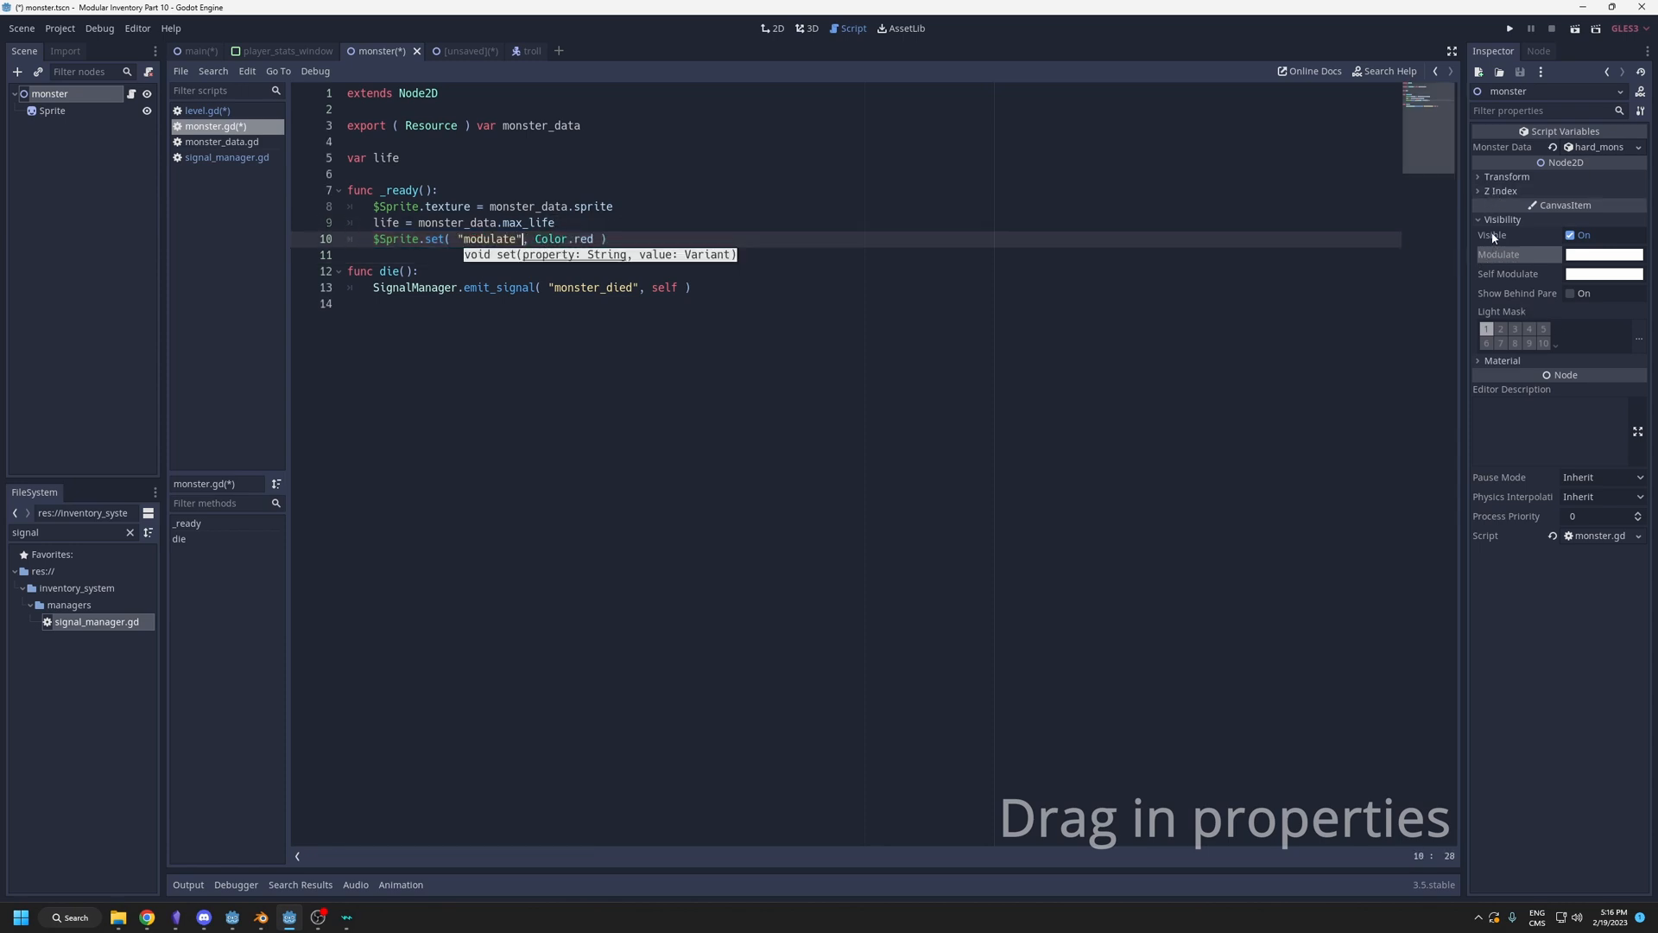
Drag the z_as_relative property name from the Inspector's Z Index section into the script.
left_click(1496, 191)
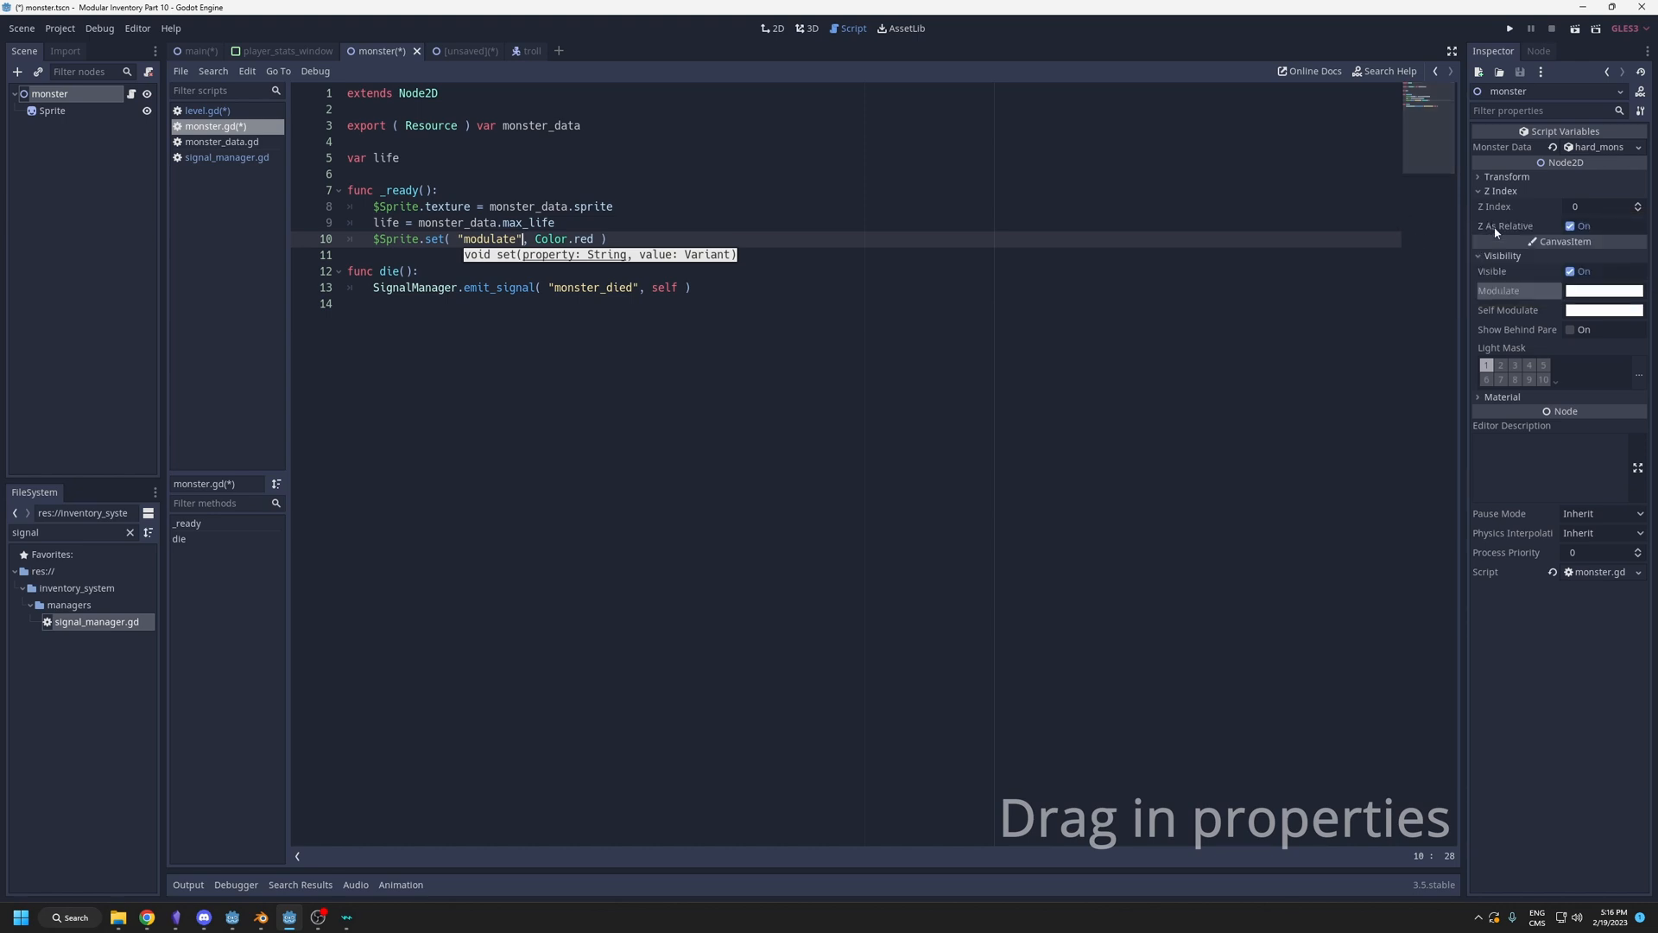
left_click_drag(1503, 225, 608, 238)
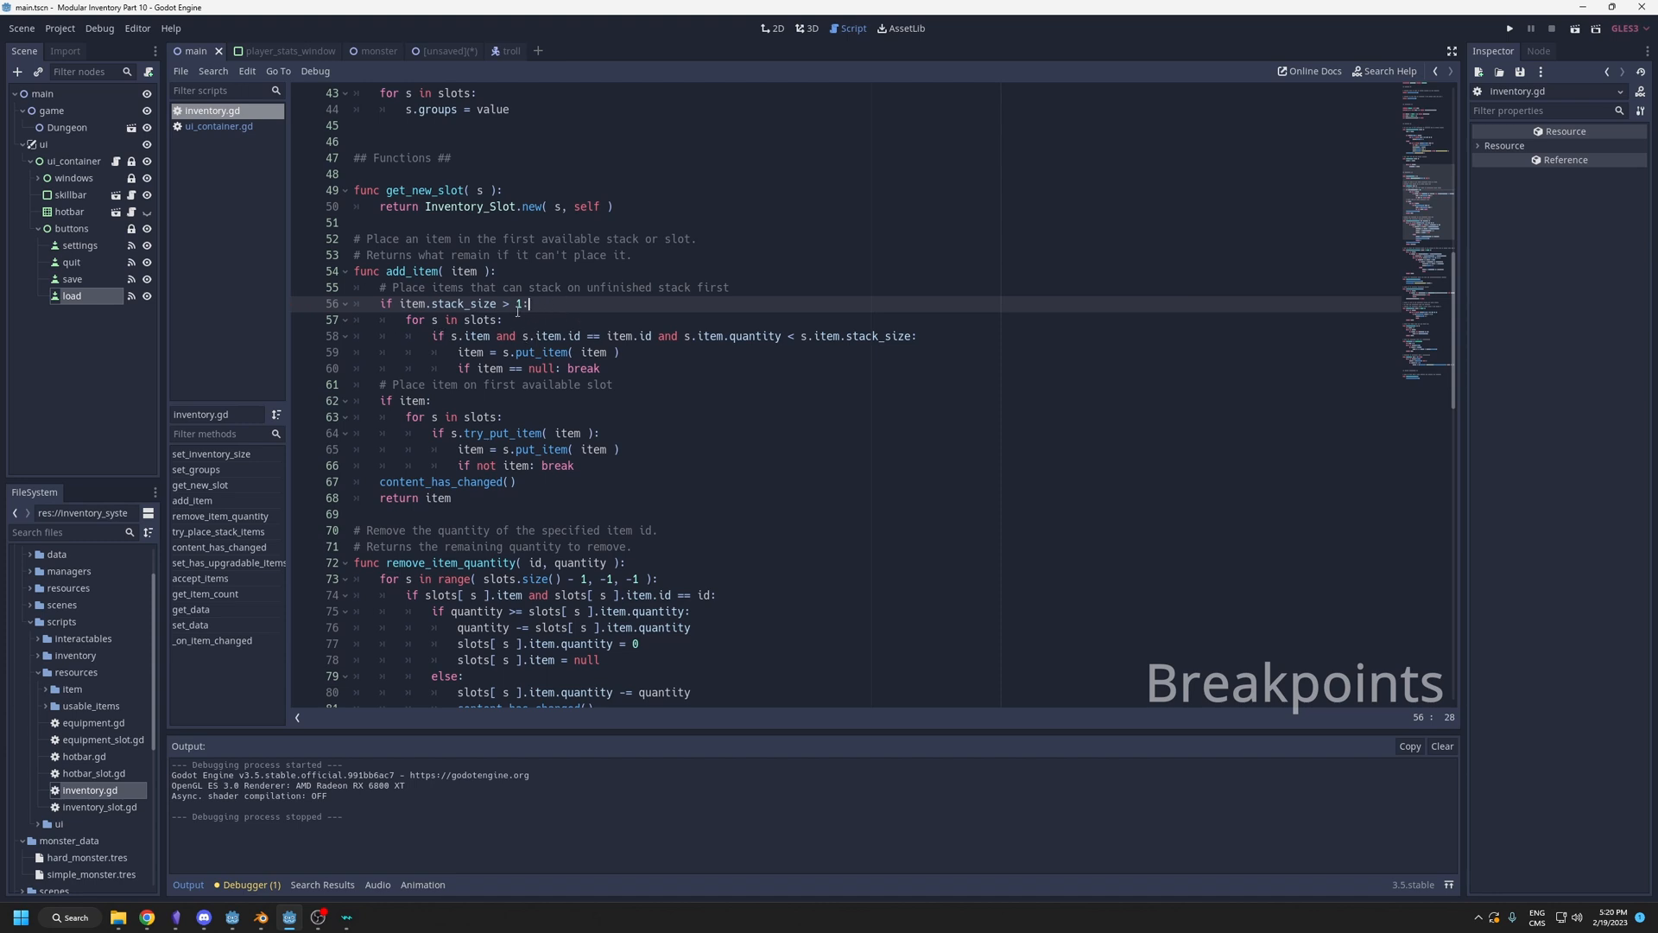
Set a breakpoint on line 56 of add_item and run the game until it pauses there.
left_click(298, 313)
key("F5")
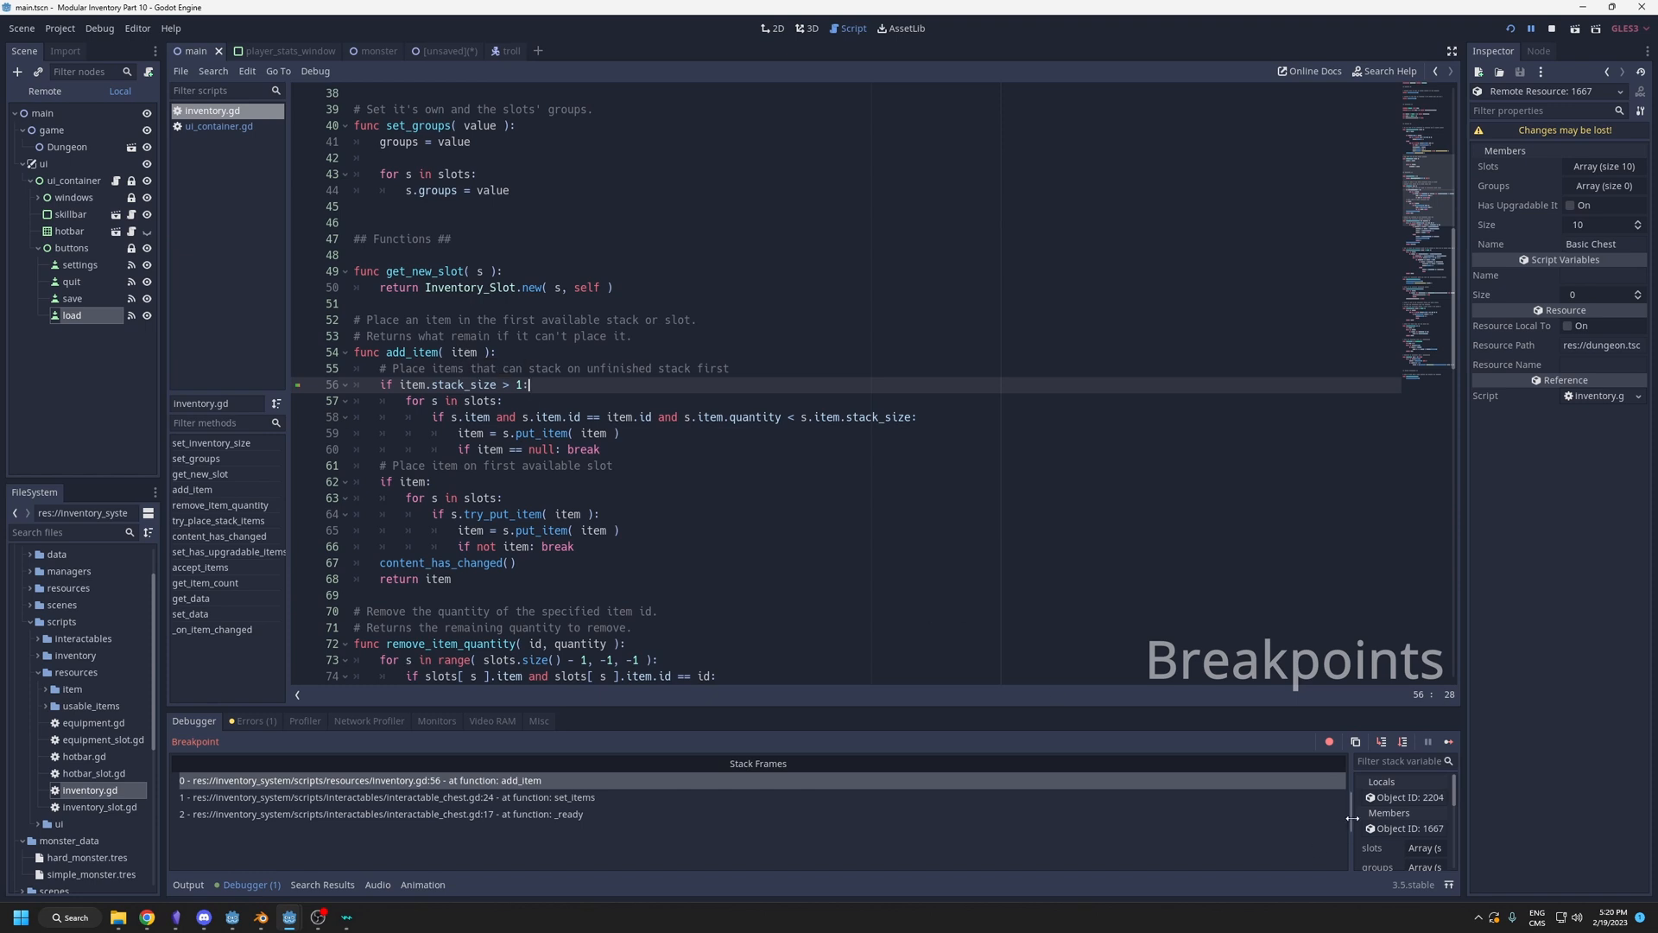
Widen the Stack Variables panel, inspect the paused Gold Coin item, and step to line 57.
left_click_drag(1351, 823, 777, 804)
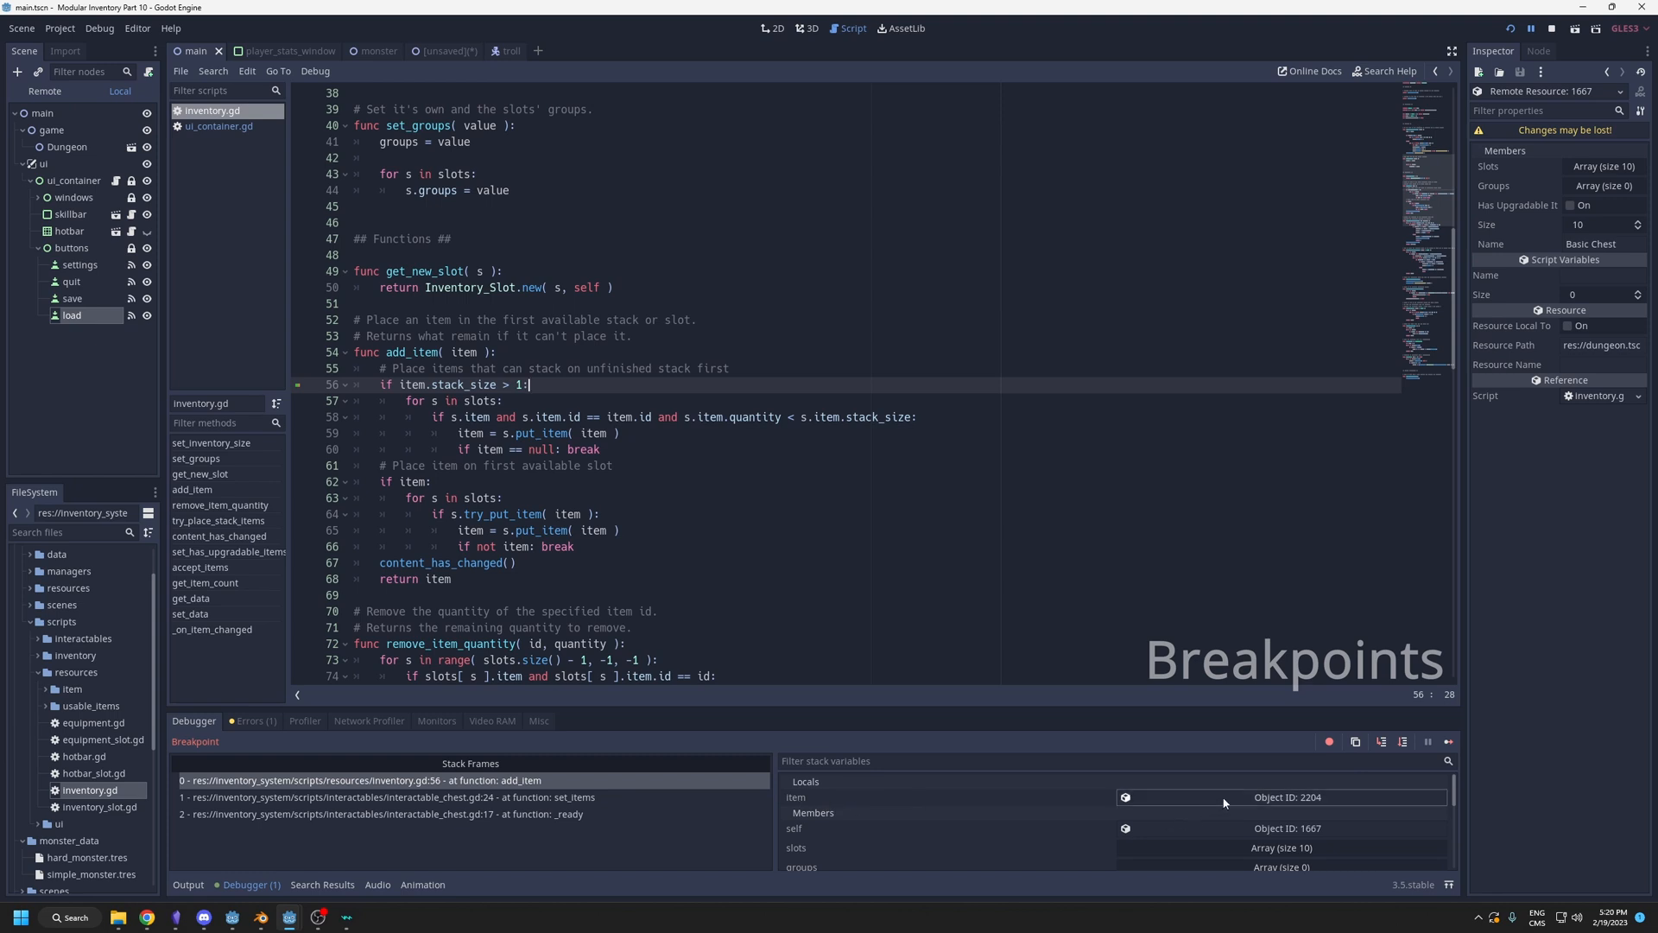
left_click(1259, 799)
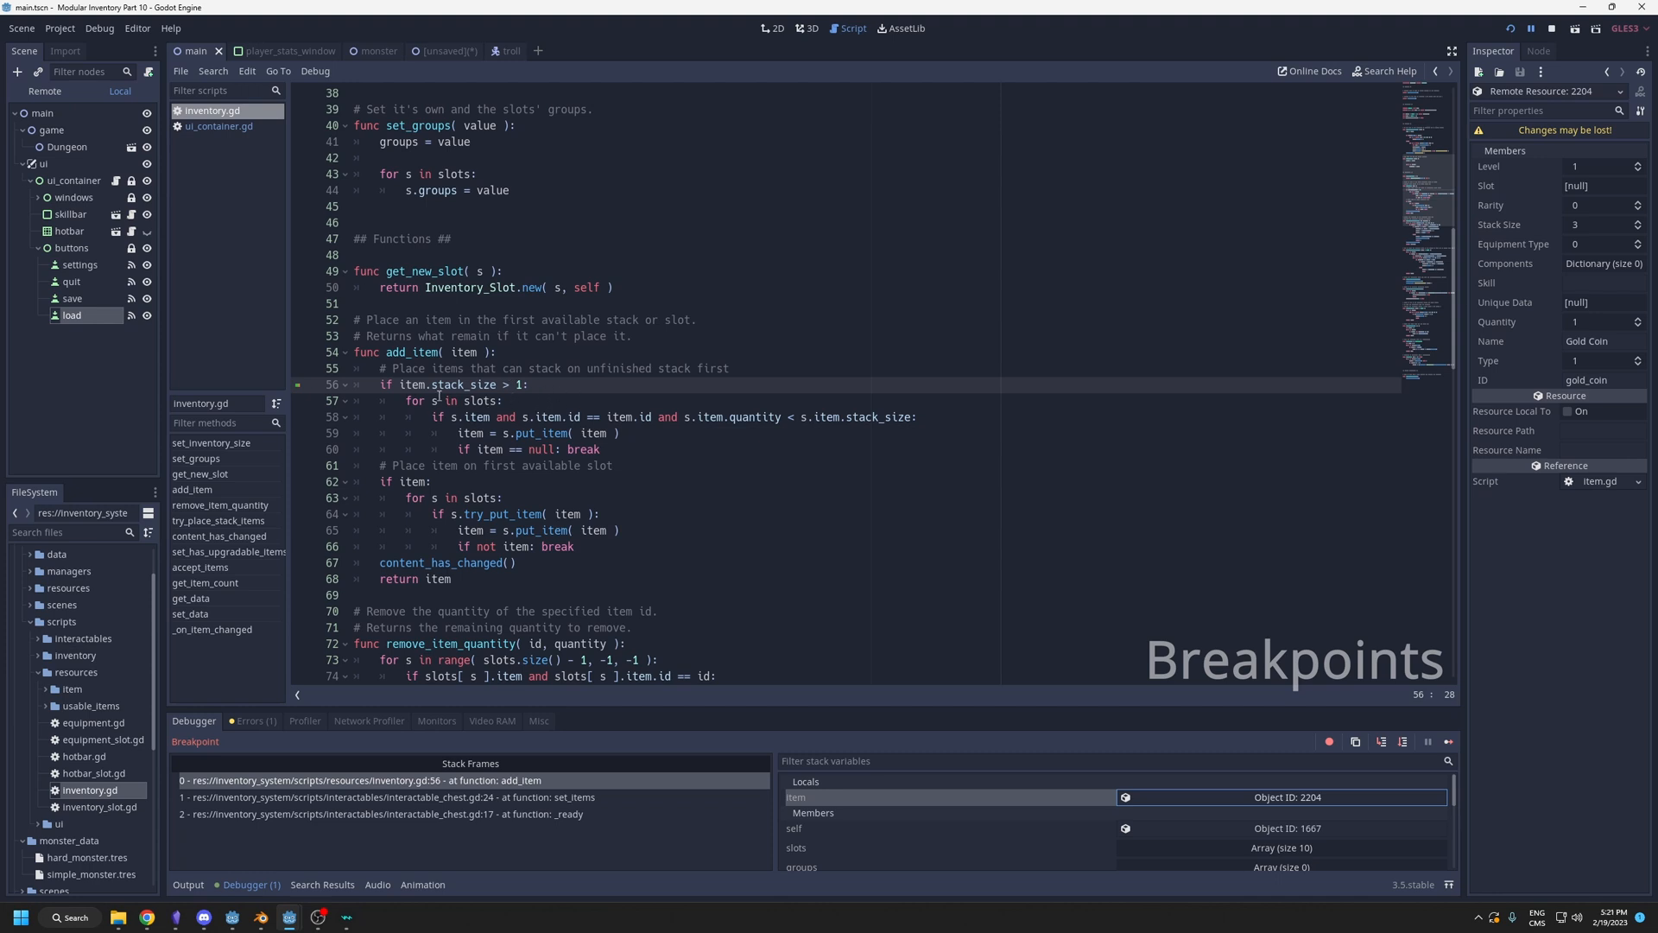
key("F10")
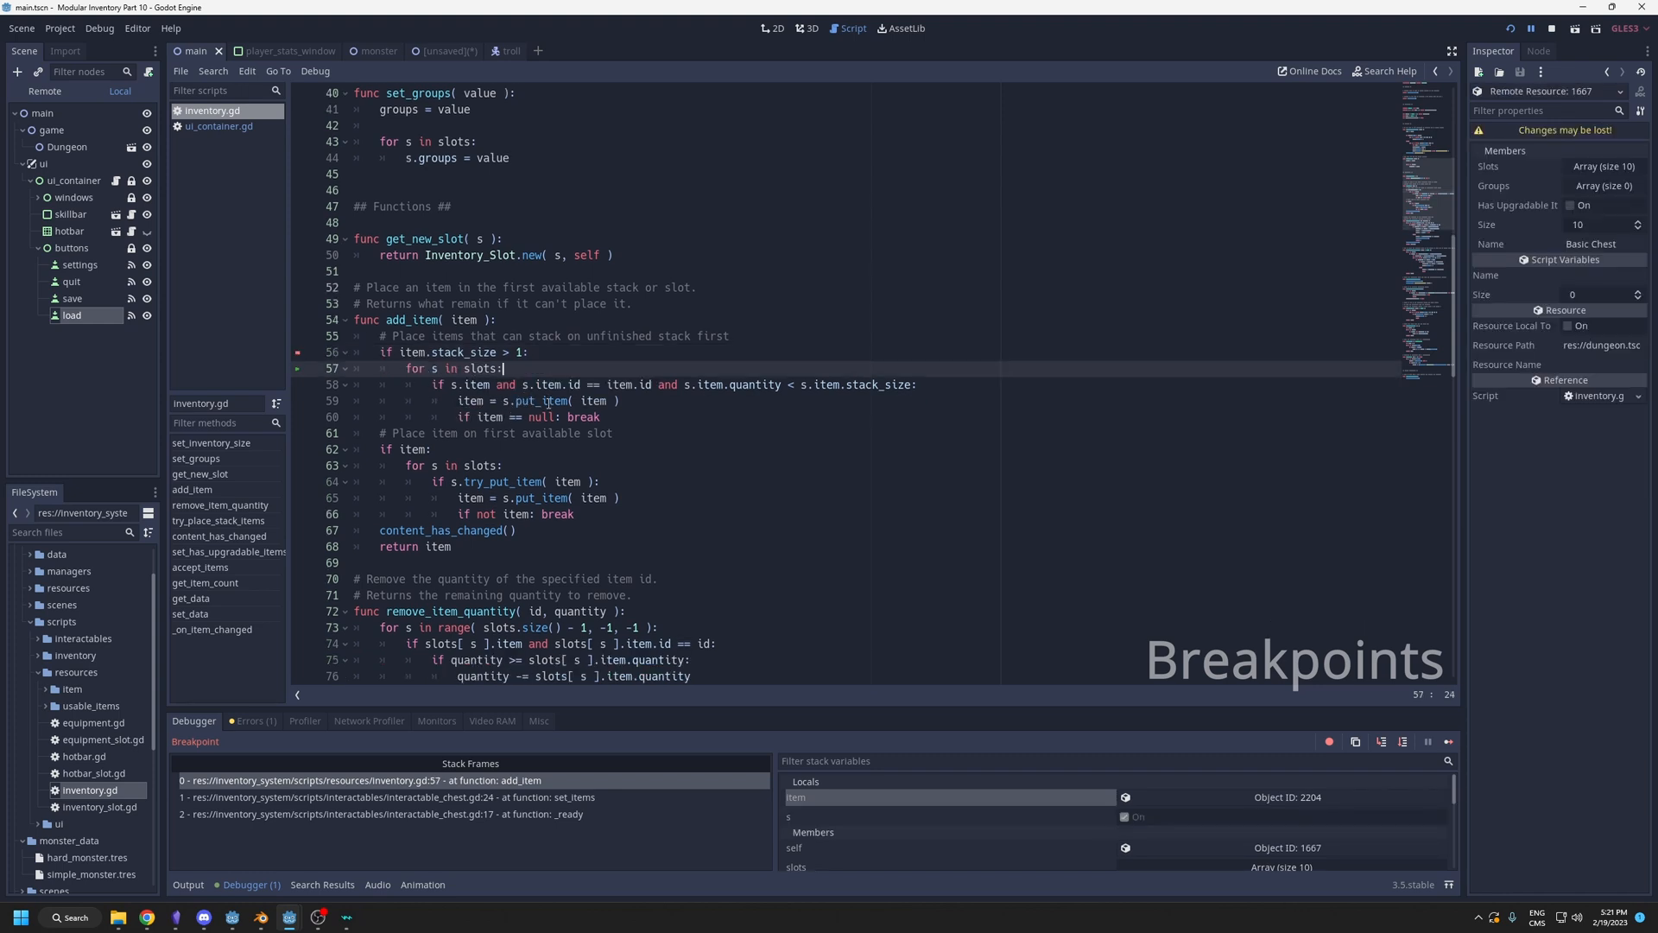
Step over to line 58, into try_put_item and back out to inventory.gd line 65.
key("F10")
key("F10")
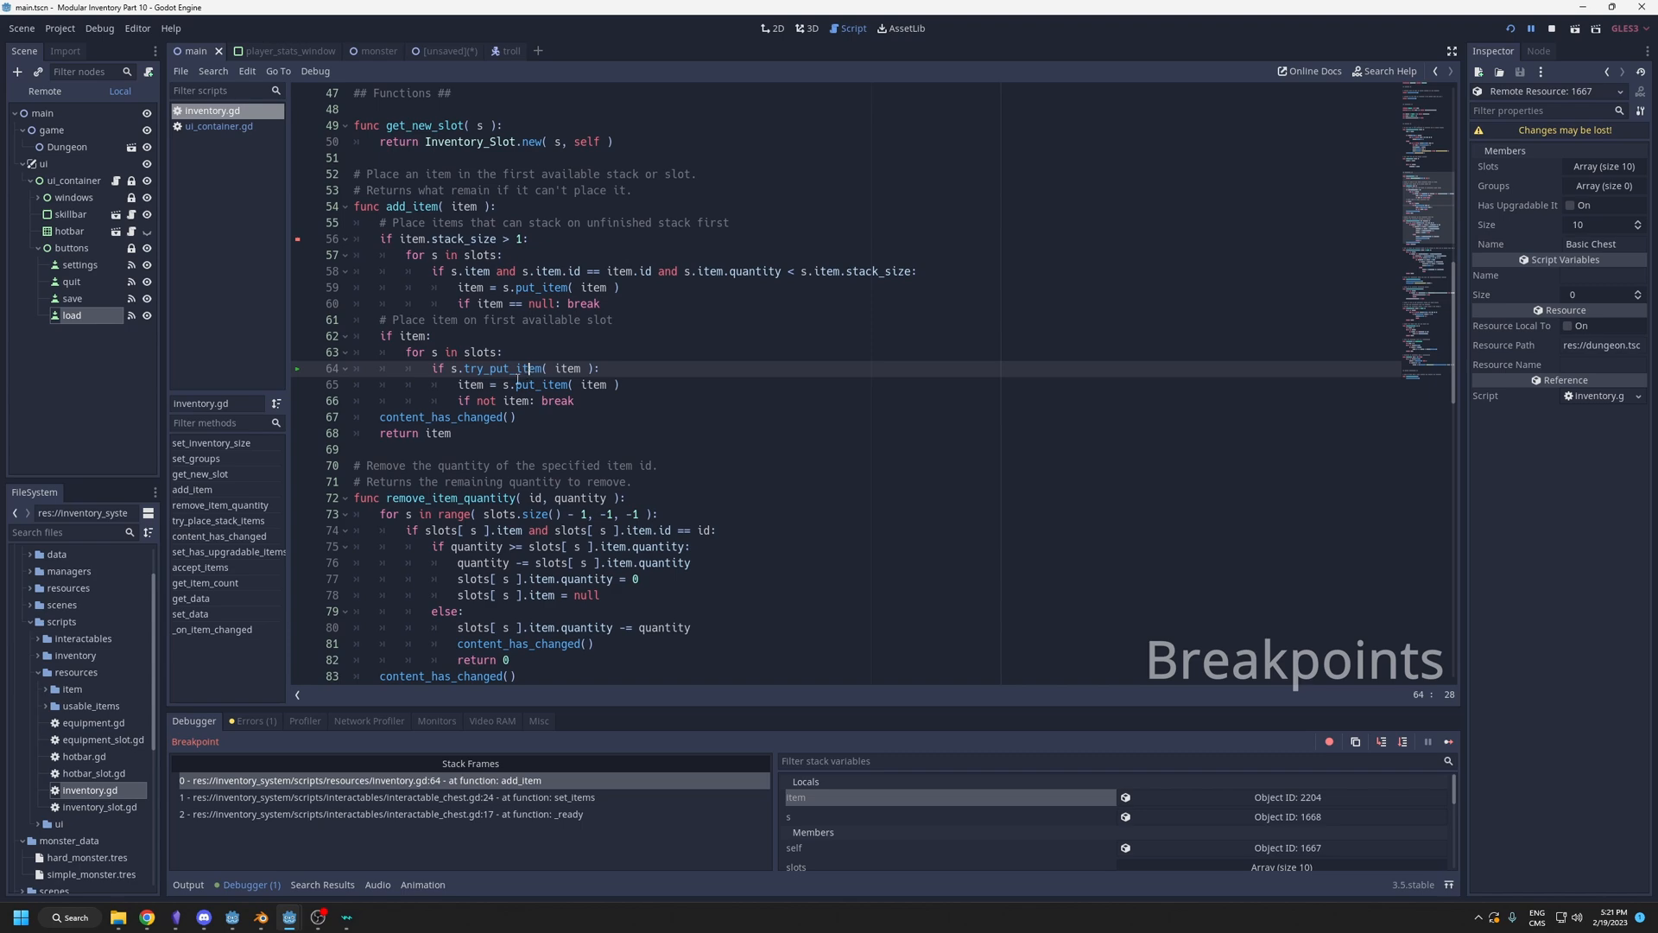
key("F11")
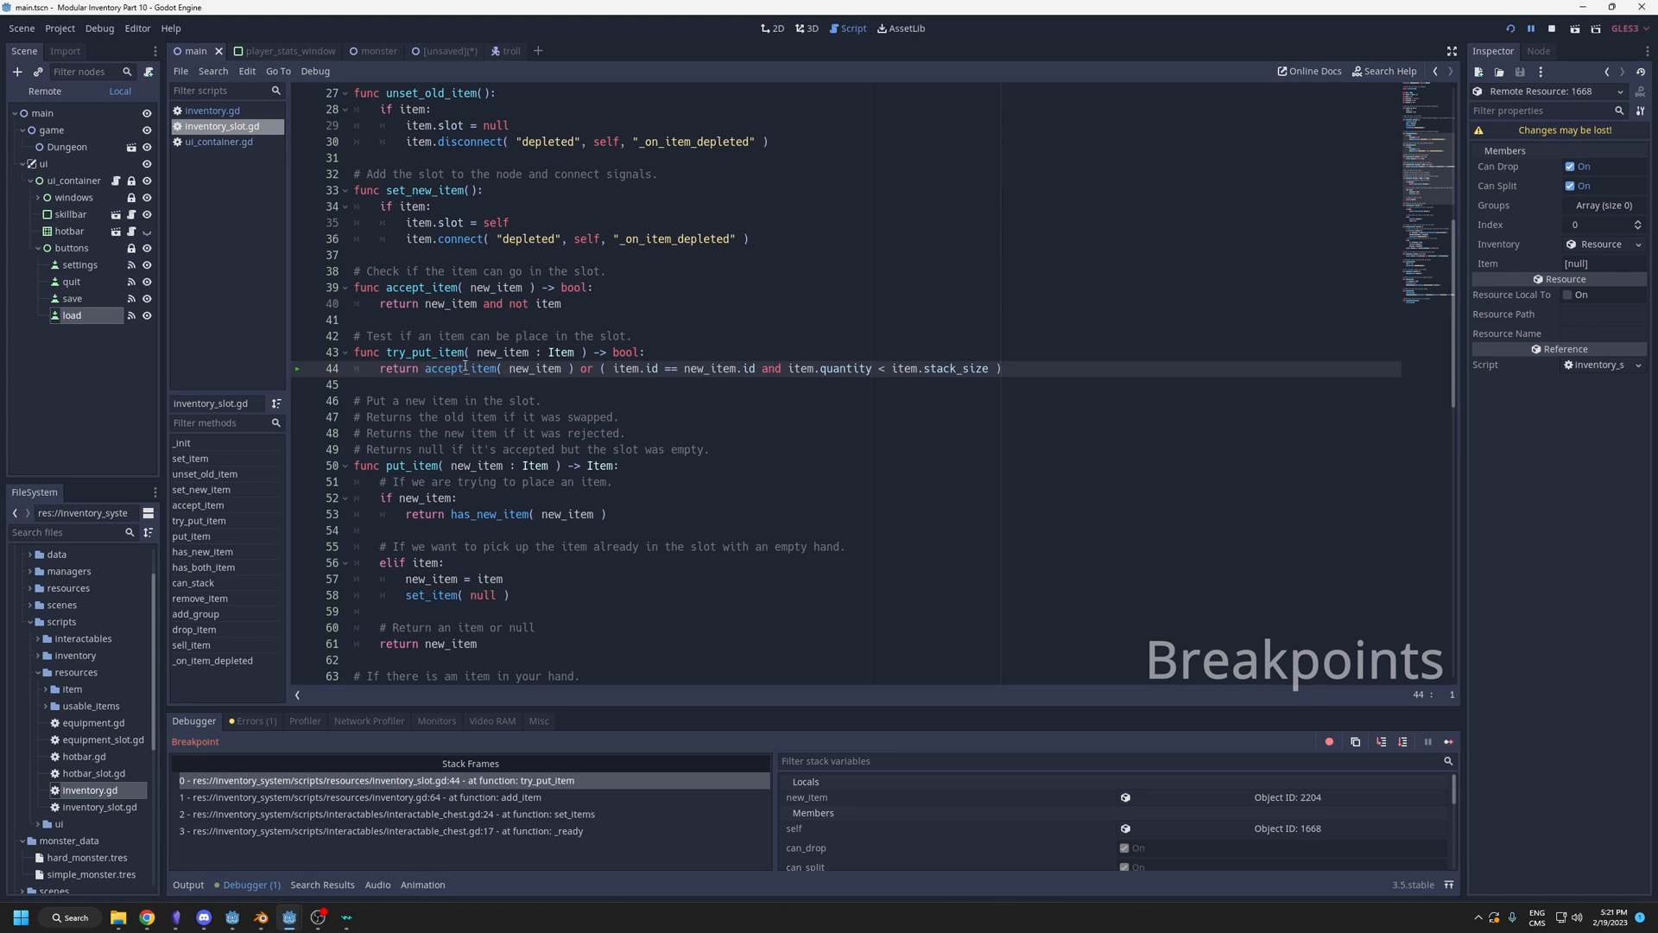
key("F11")
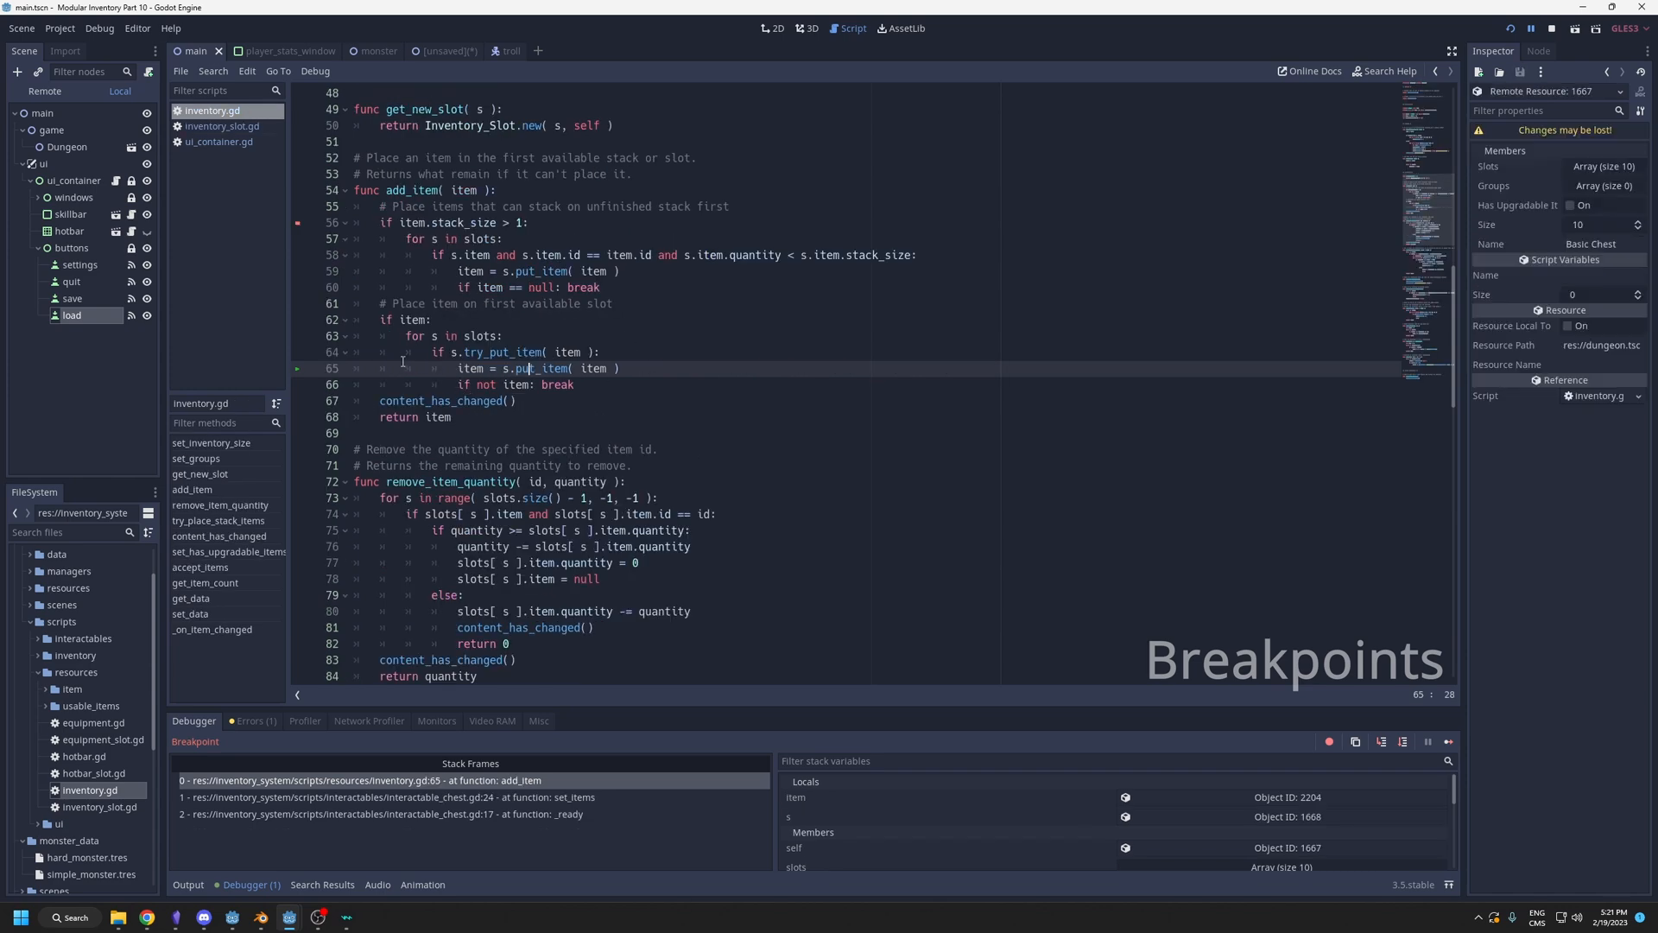
left_click(579, 384)
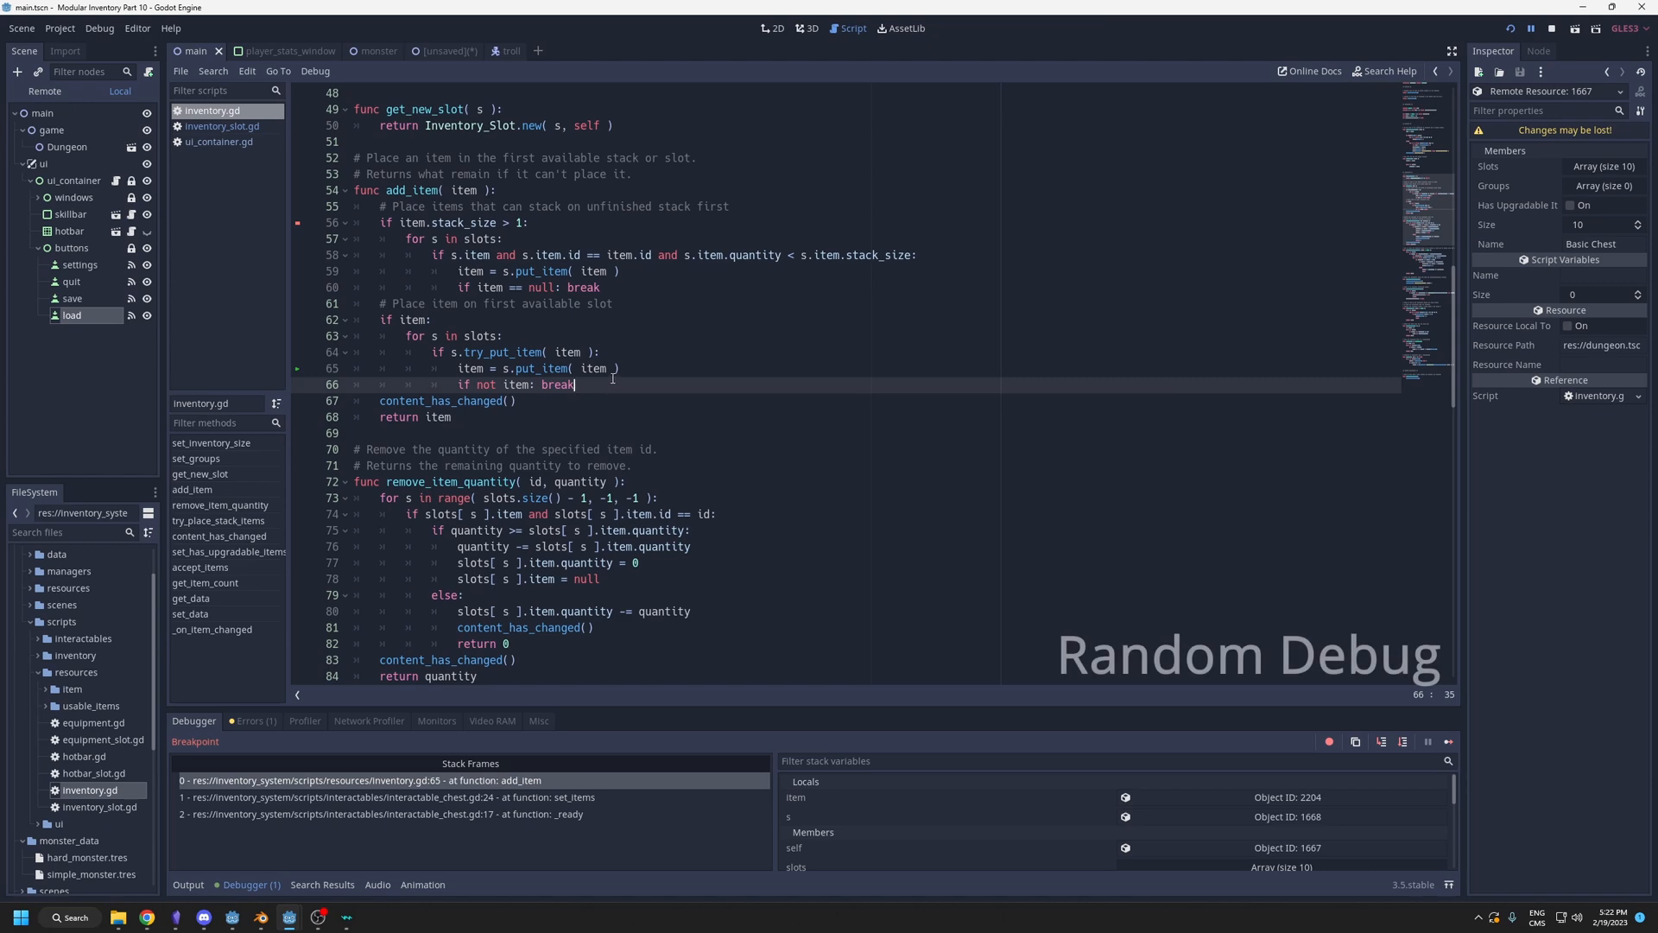
Stop the debug session, filter for 'item_ma', load item_manager.gd and put the caret after 'func _init():'.
key("F8")
left_click(75, 532)
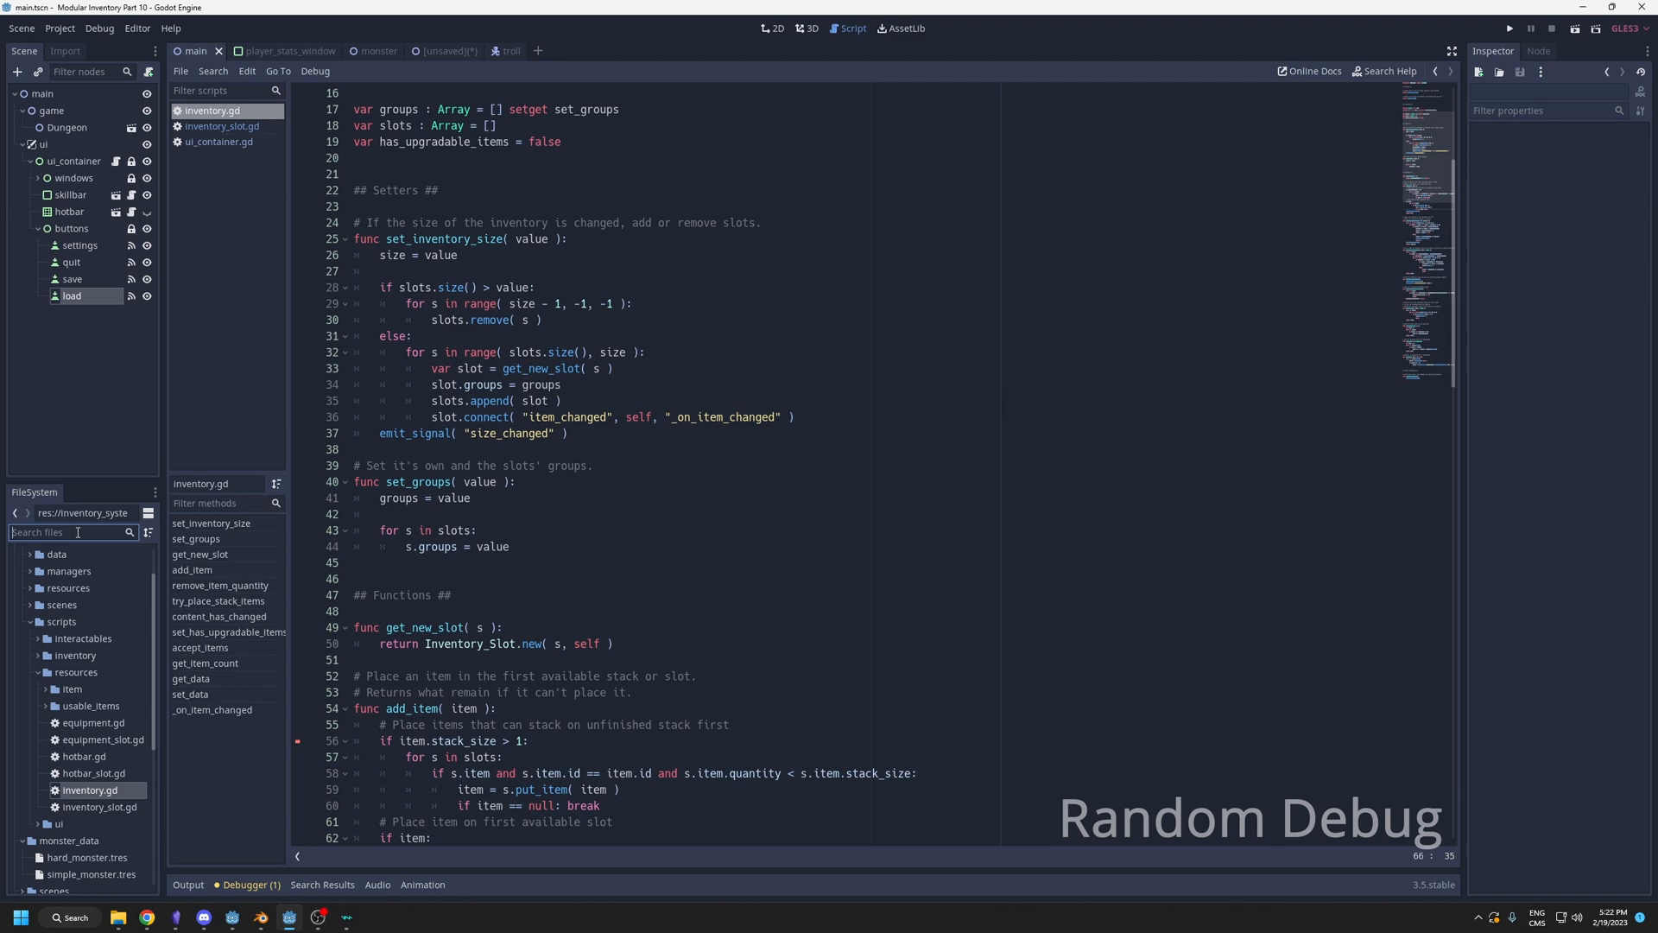
type("item_ma")
double_click(94, 622)
scroll(541, 335, "down", 6)
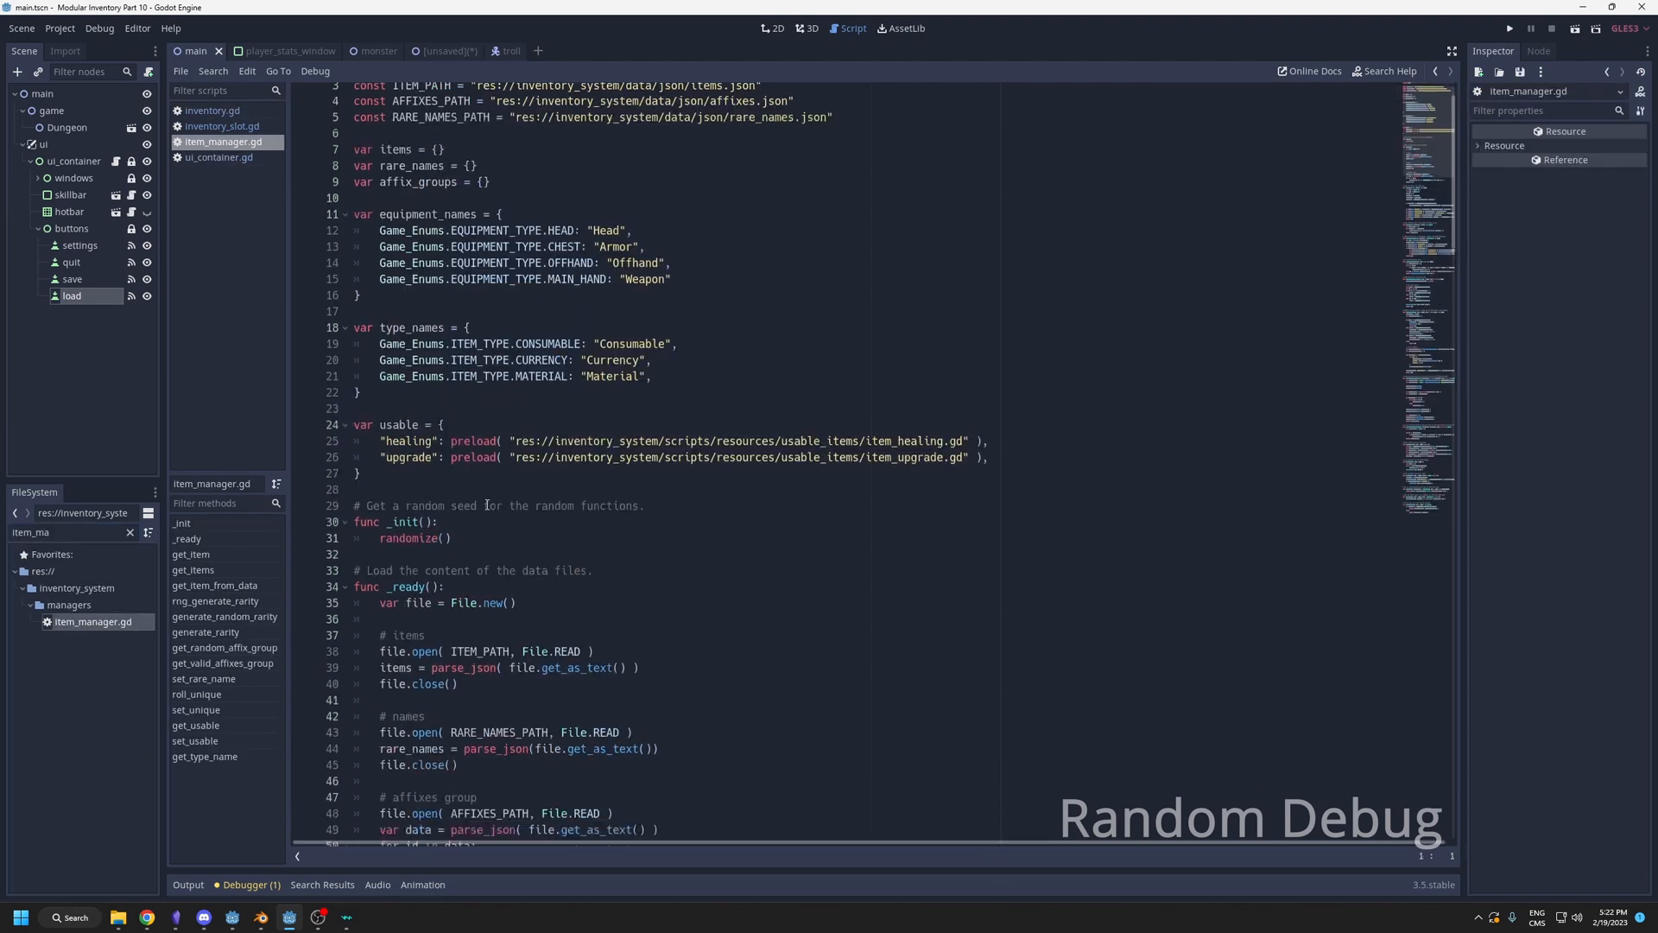
double_click(415, 288)
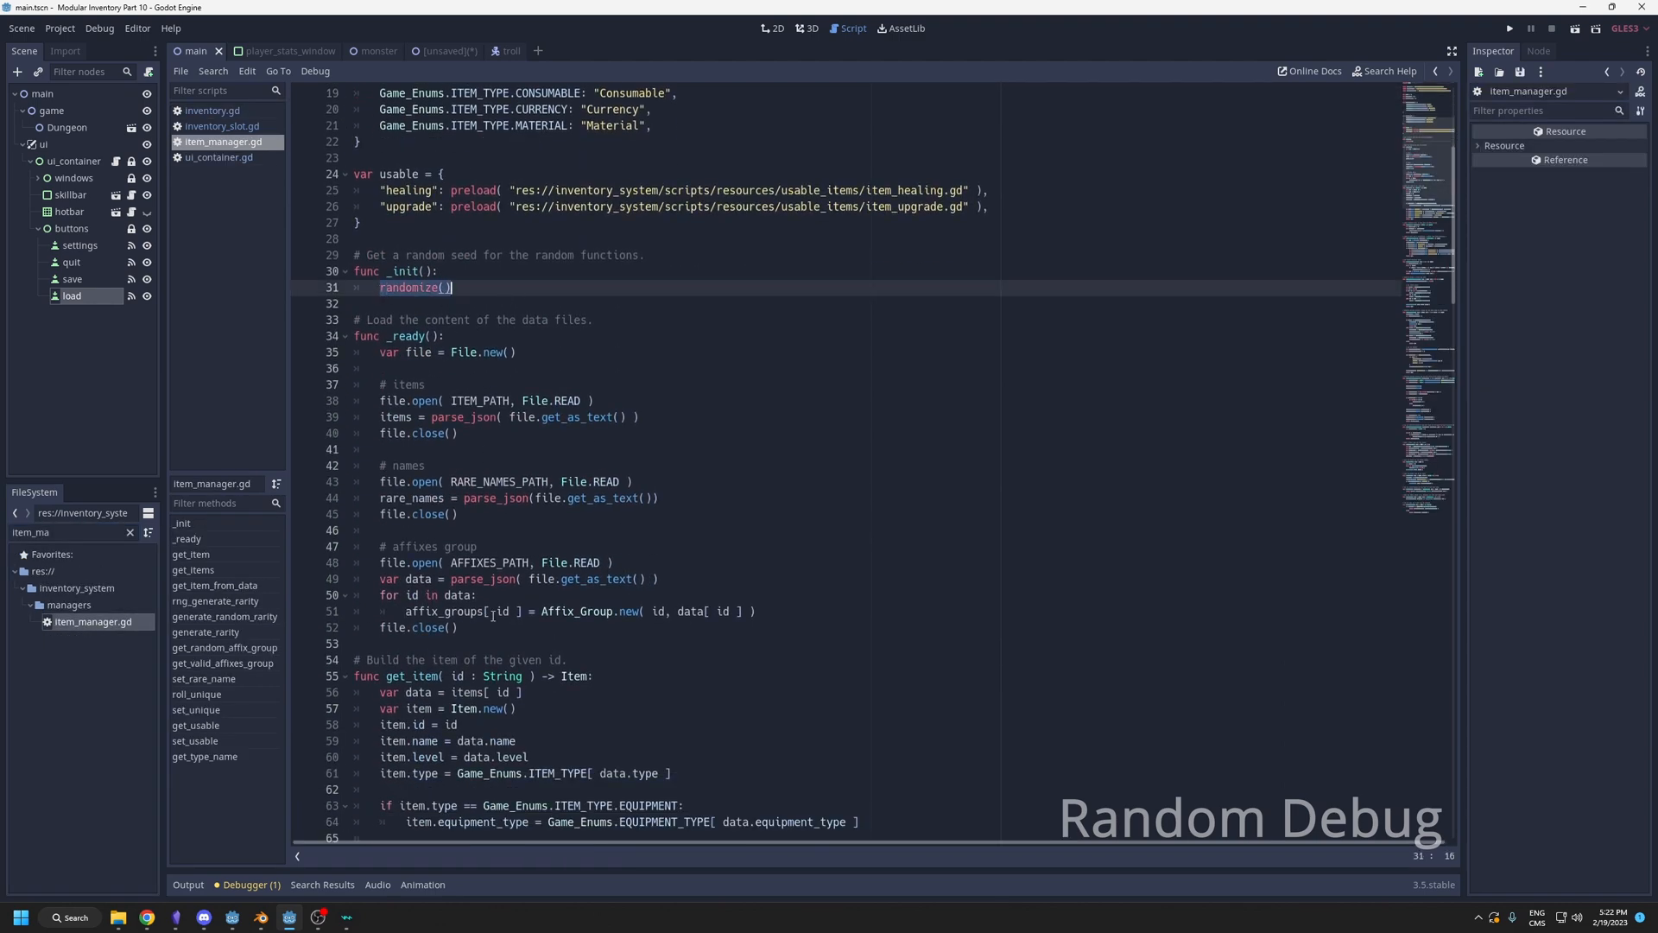
scroll(475, 646, "up", 2)
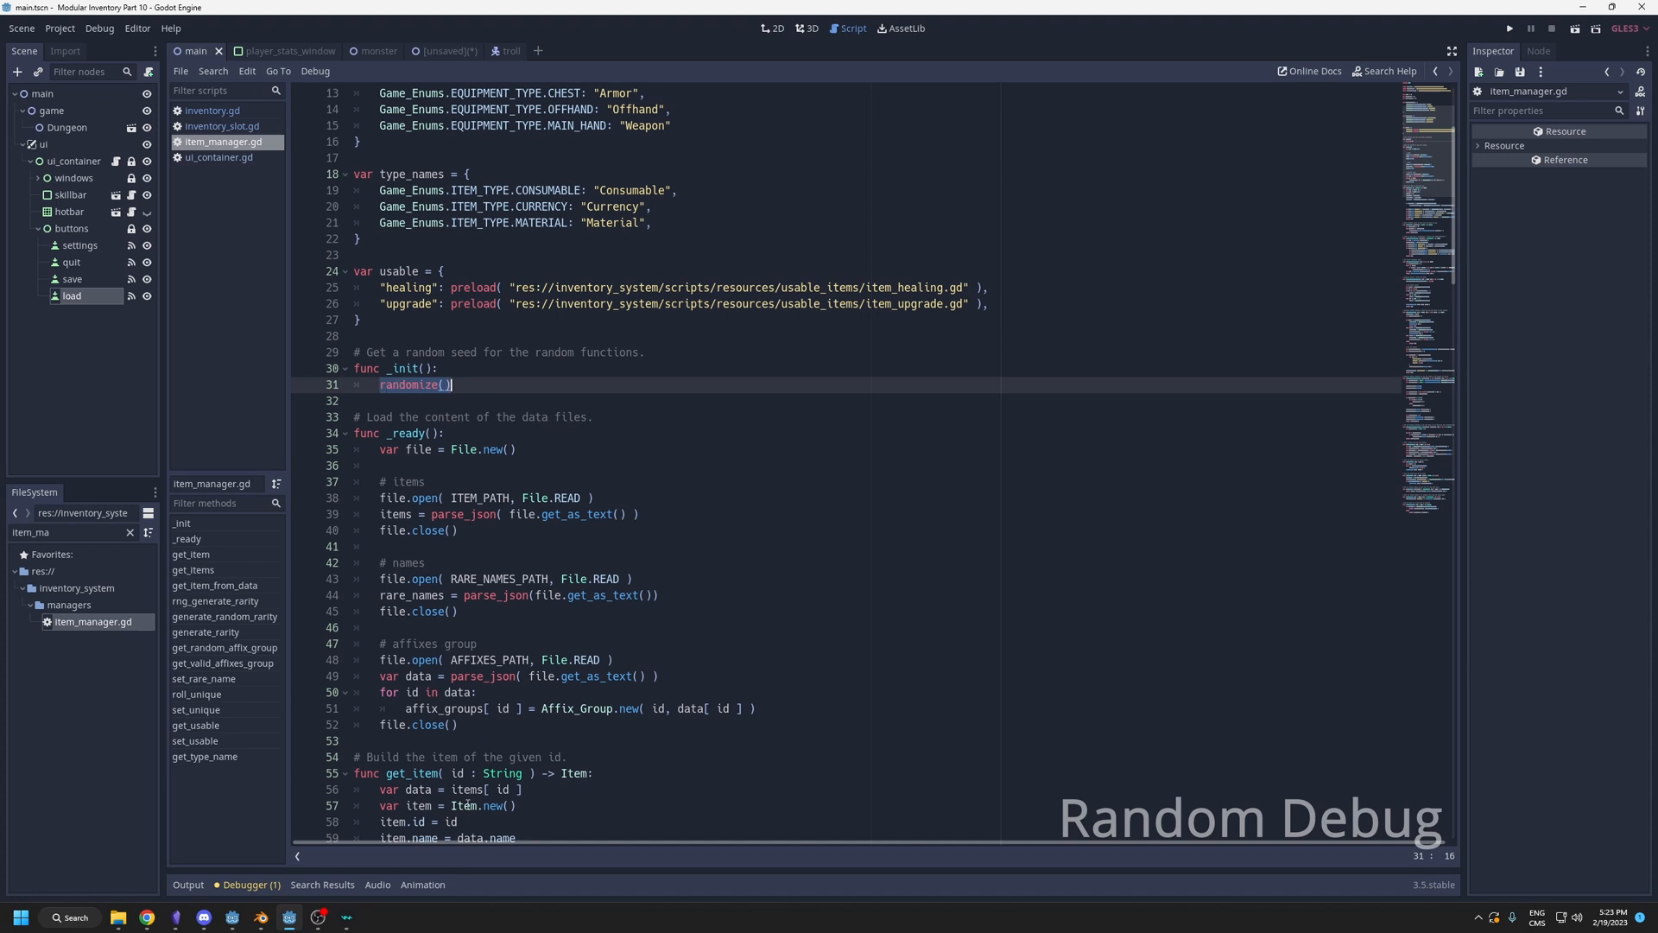
left_click(463, 368)
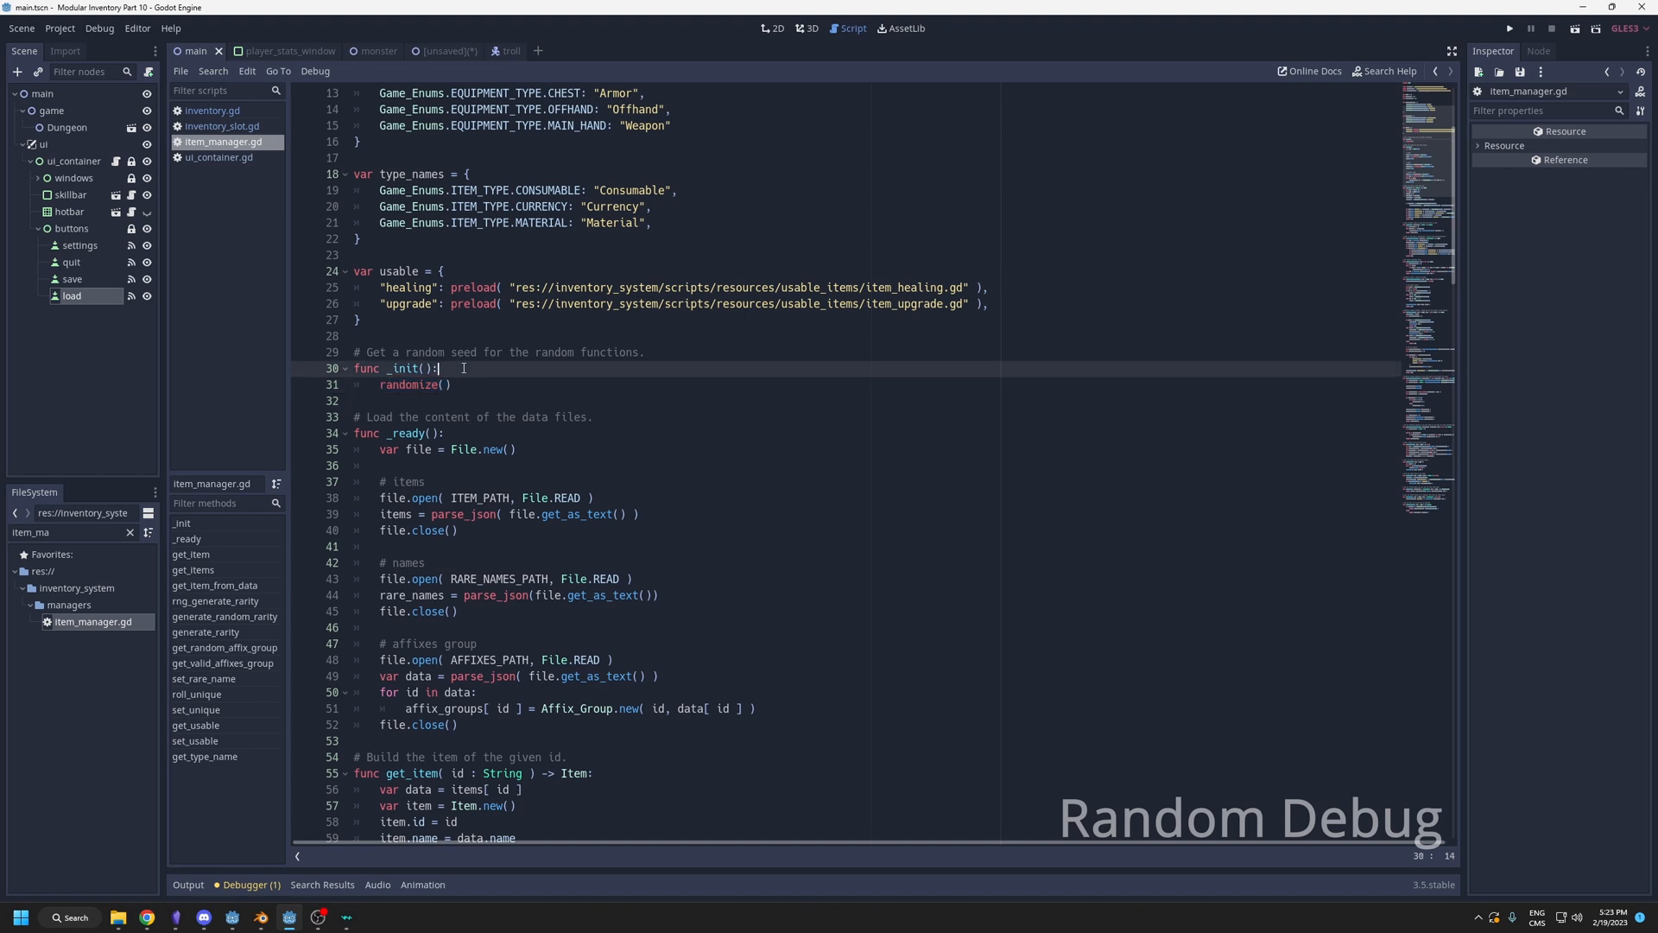
Add blank lines in _init and write 'rng = RandomNumberGenerator.new()' for the rng: RandomNumberGenerator variable.
key("Return")
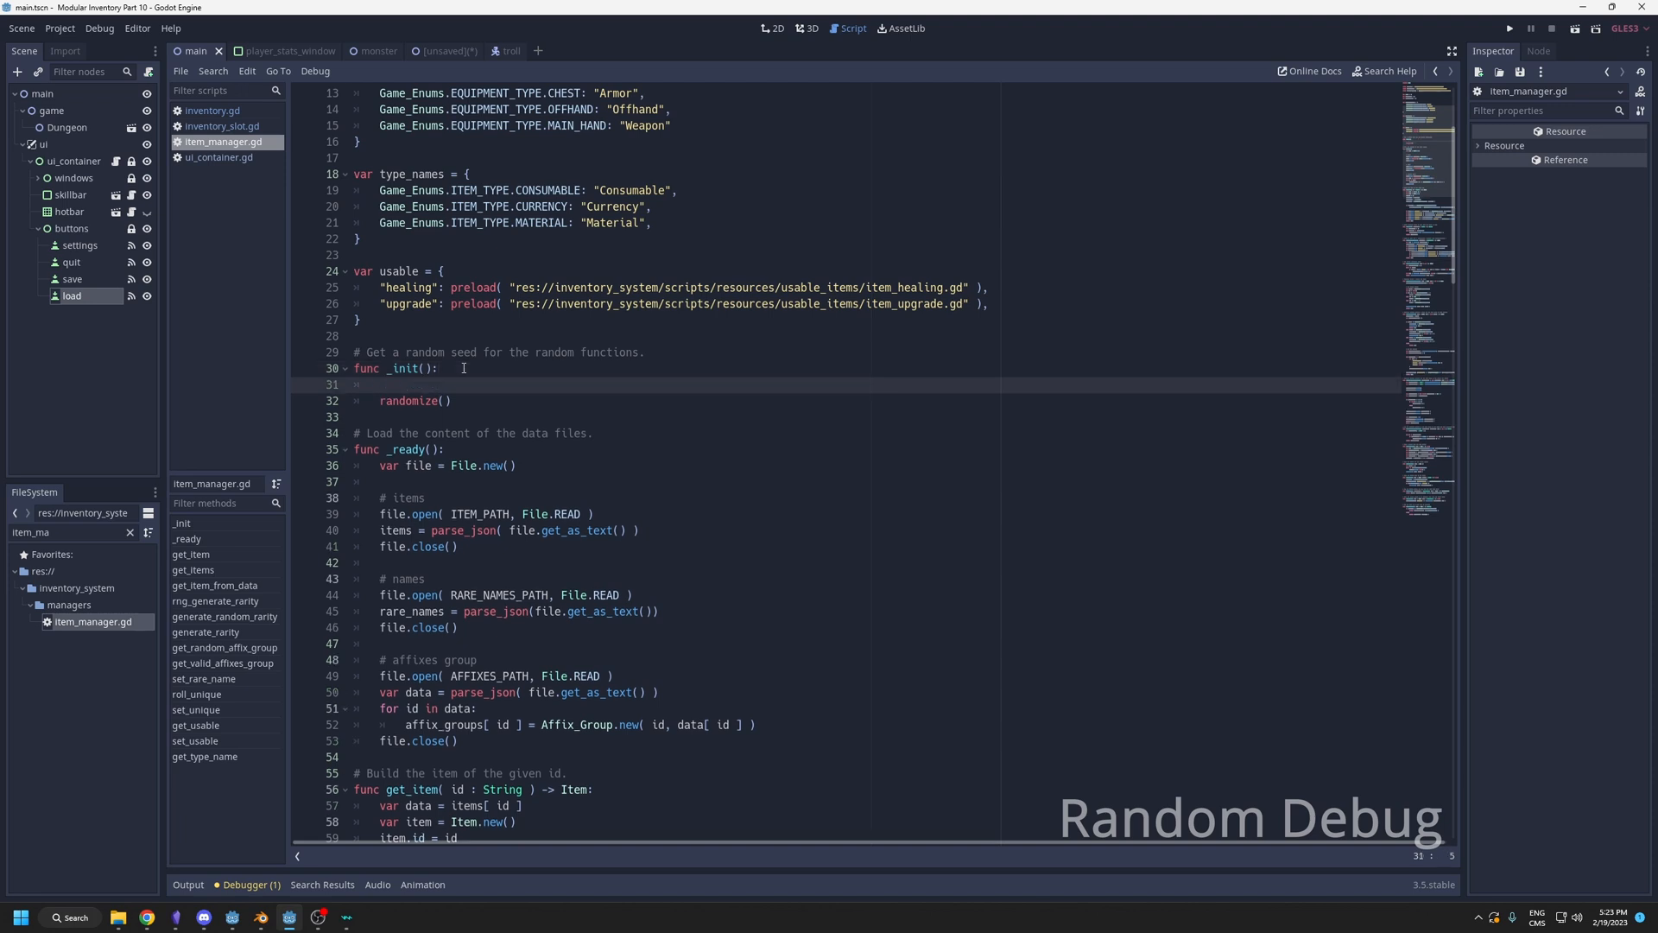
key("Up")
key("Up")
key("Up")
key("Return")
key("Return")
key("Up")
type("var rng")
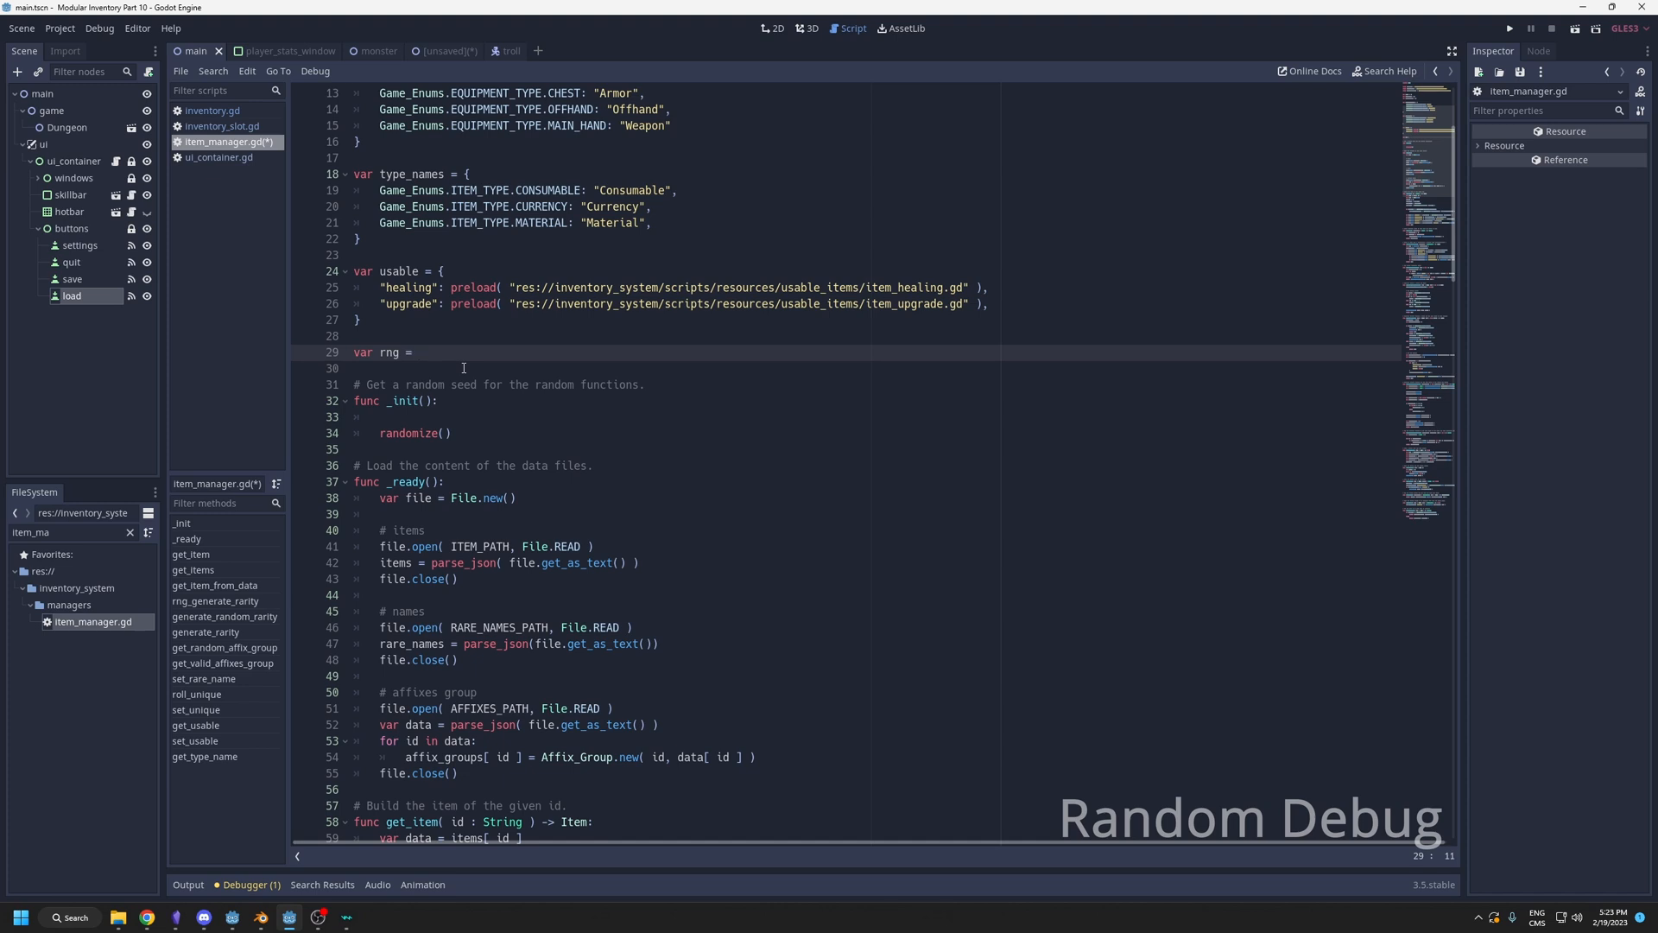
key("BackSpace")
type(": RandomNumberGenerator")
left_click(441, 416)
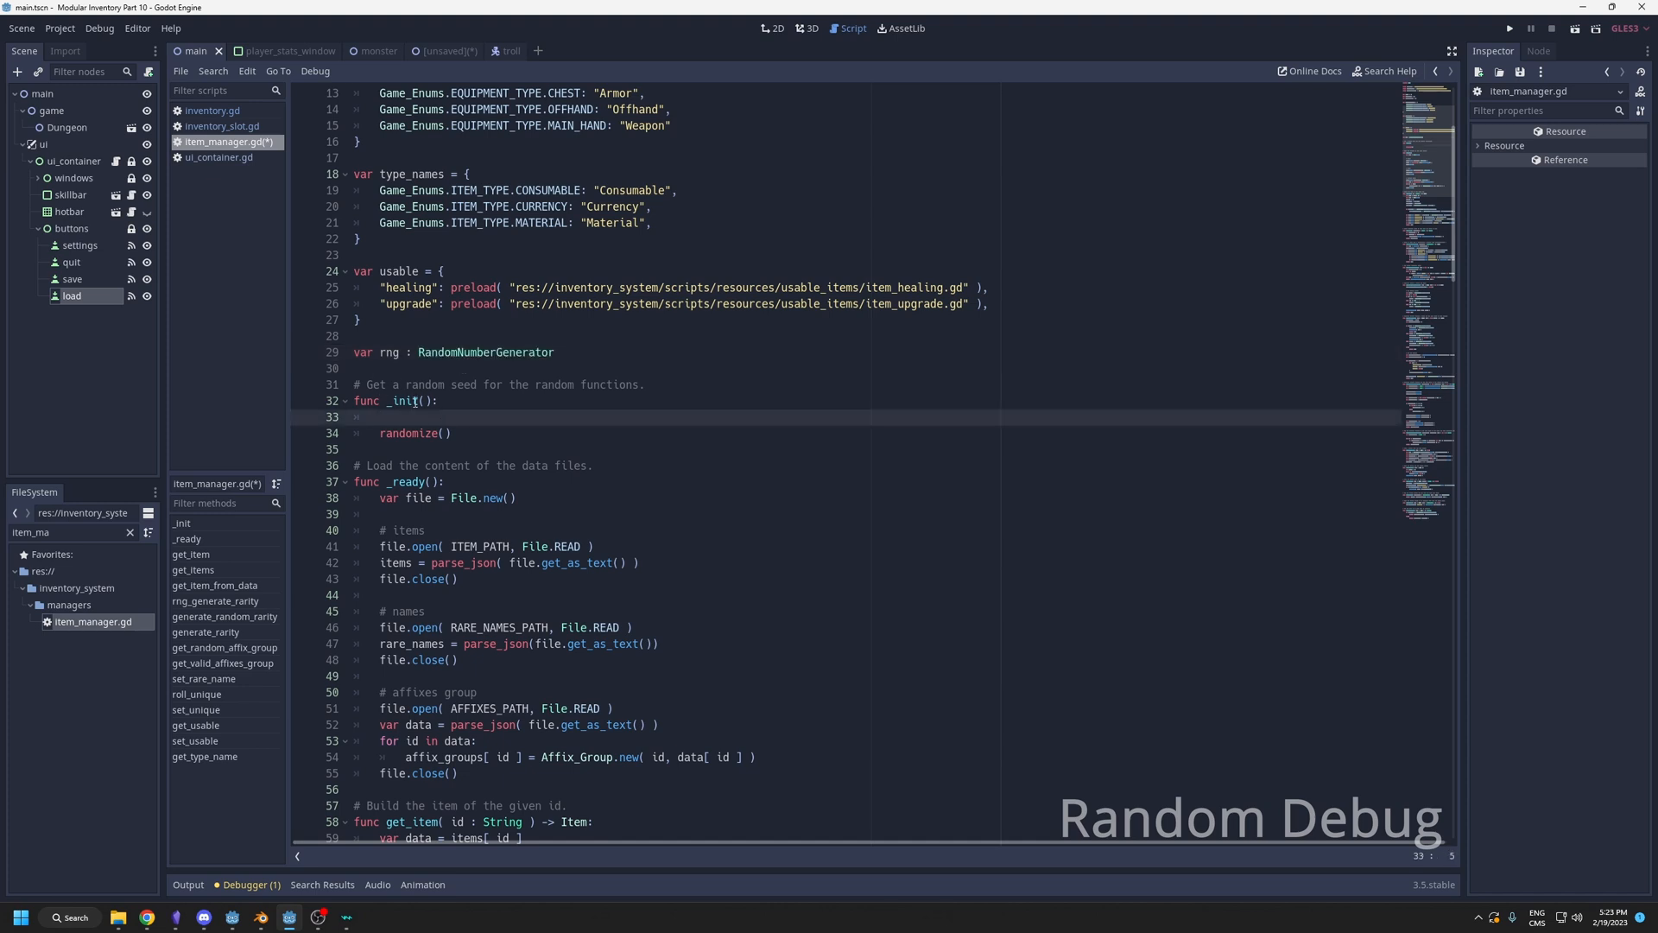
type("ng = RandomNumberGenerator.new")
type("()")
key("Down")
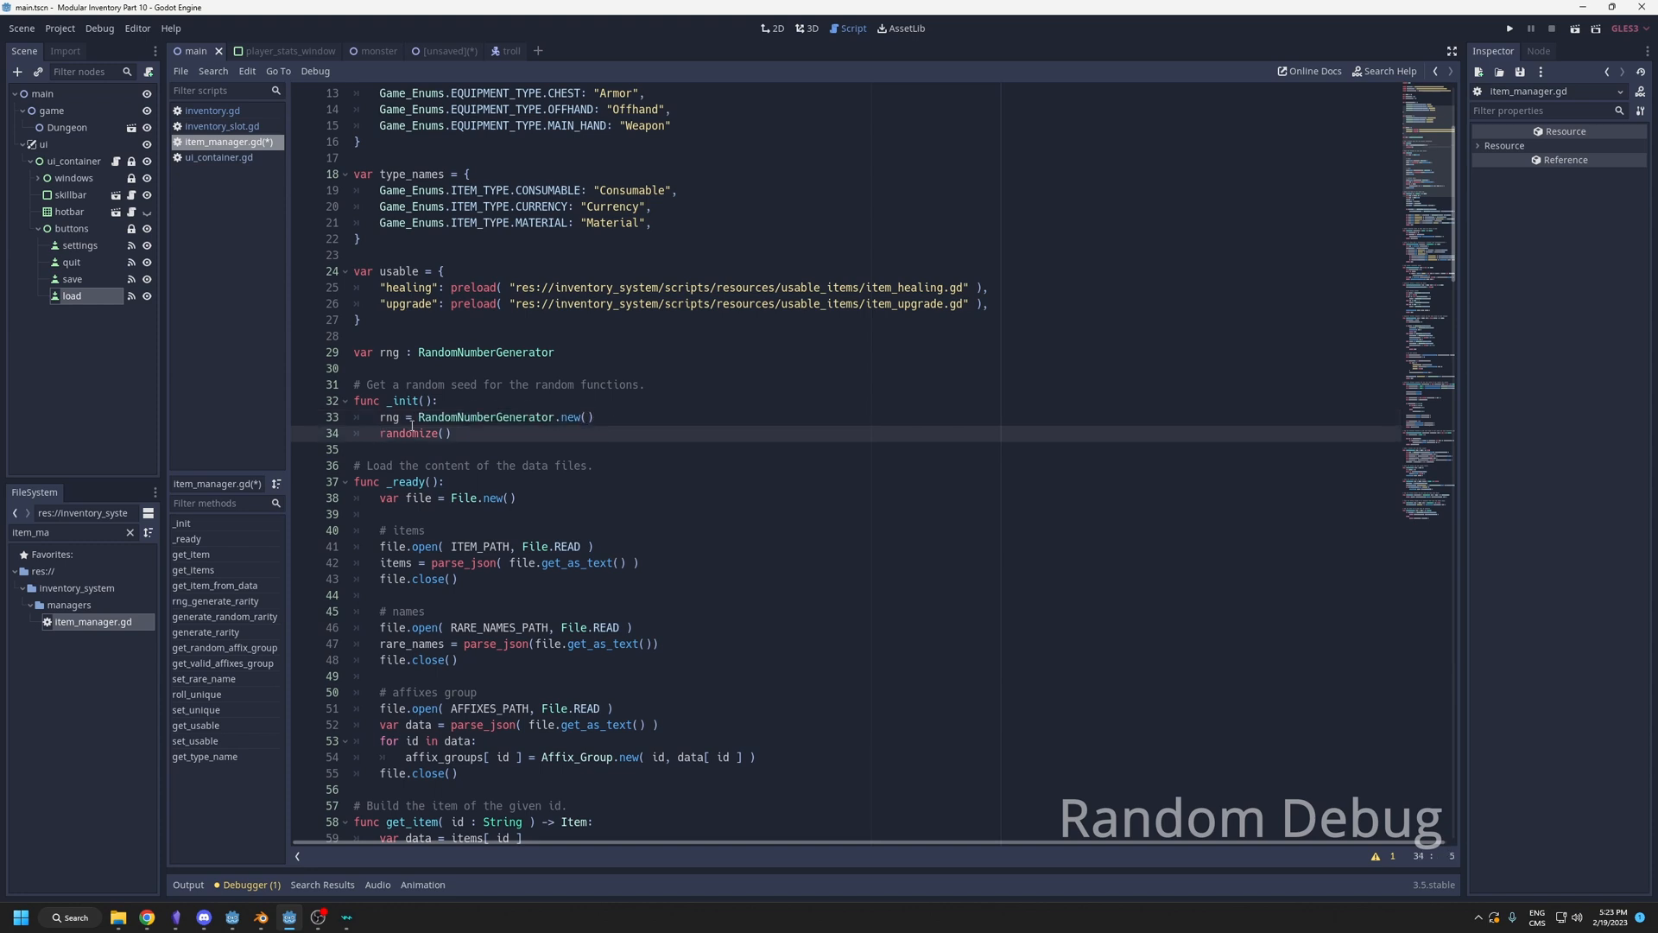
Comment out randomize() with Ctrl+K and add 'rng.seed = 1' below it.
key("ctrl+k")
key("Return")
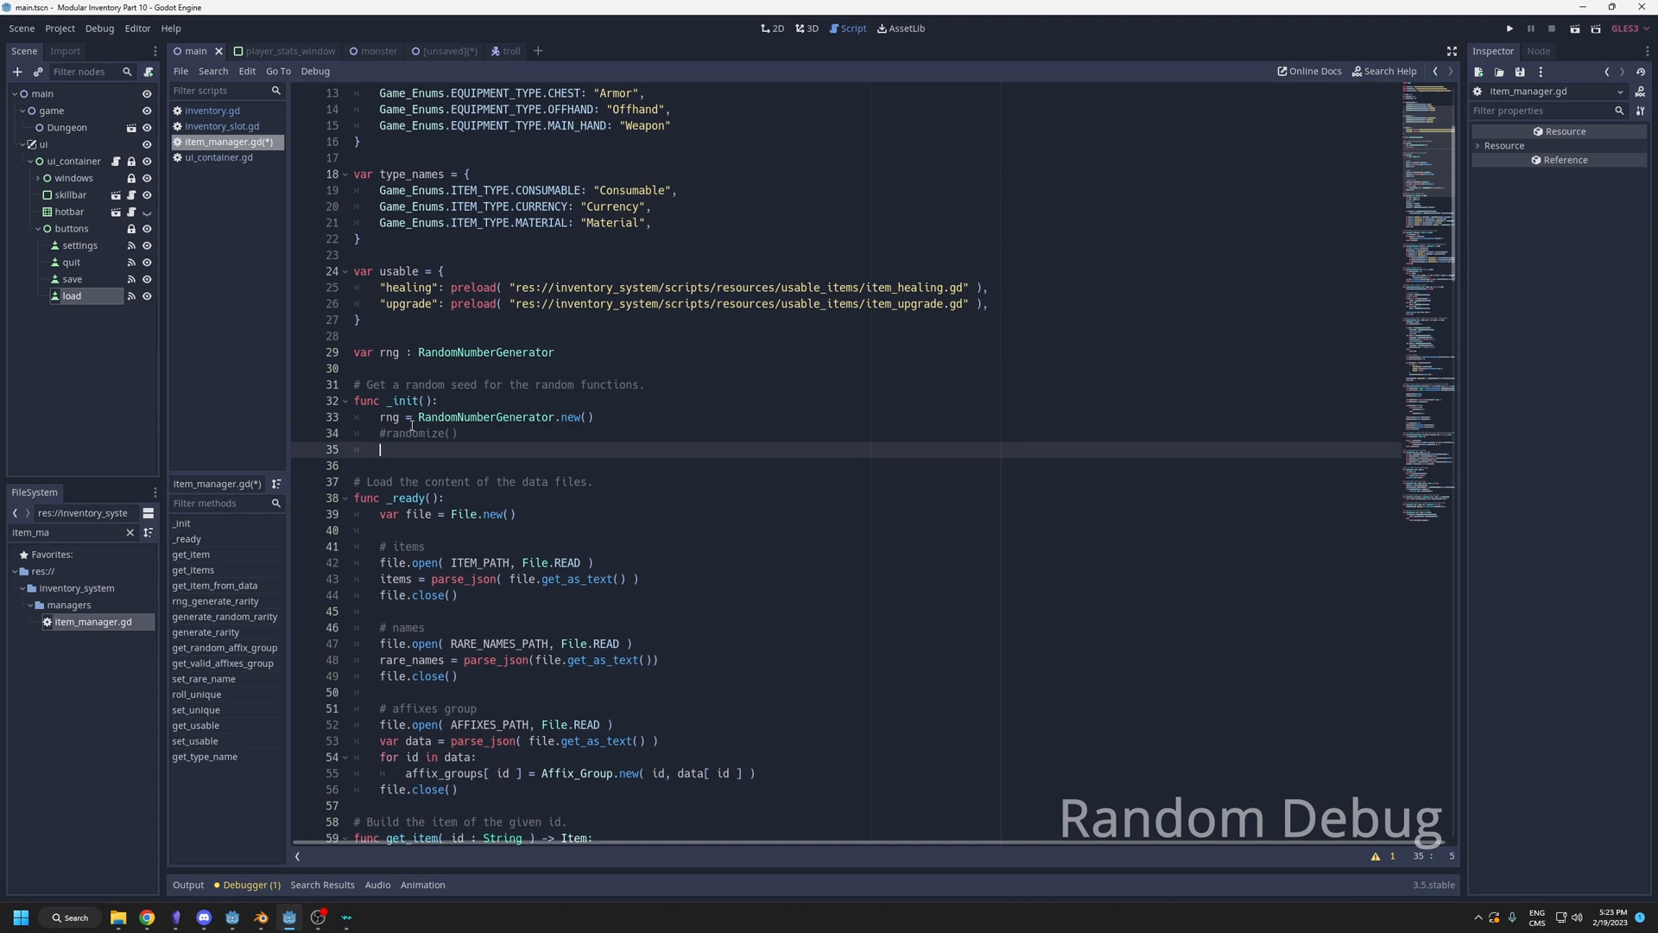
type("rng.seed =")
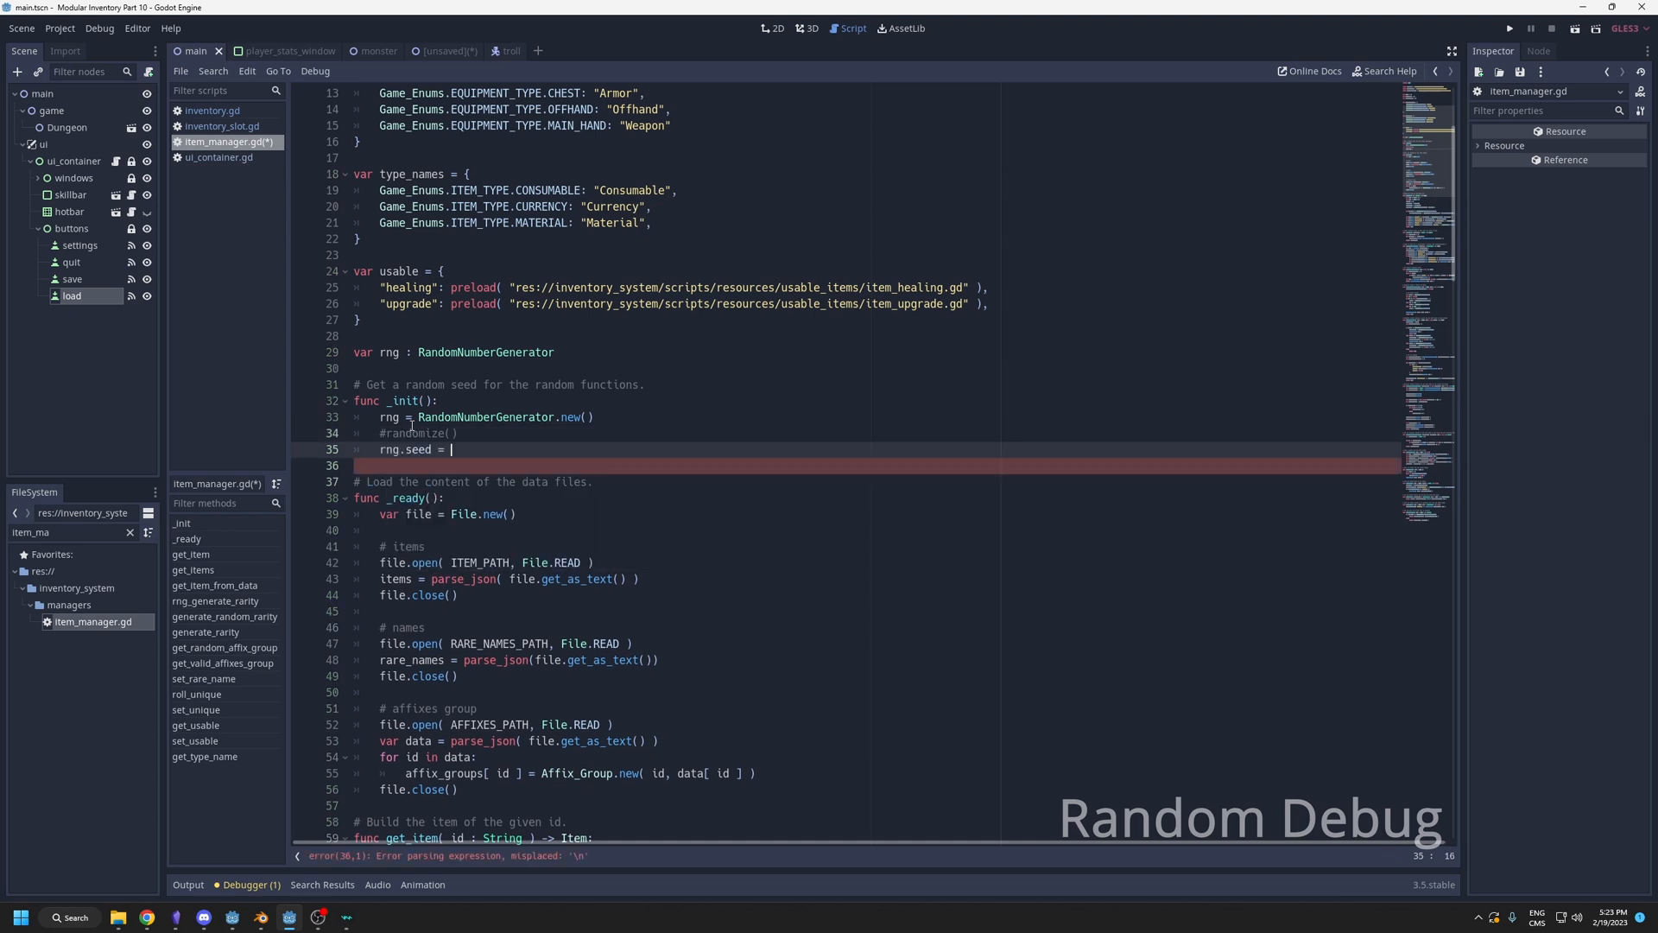
type(" 1")
left_click(468, 451)
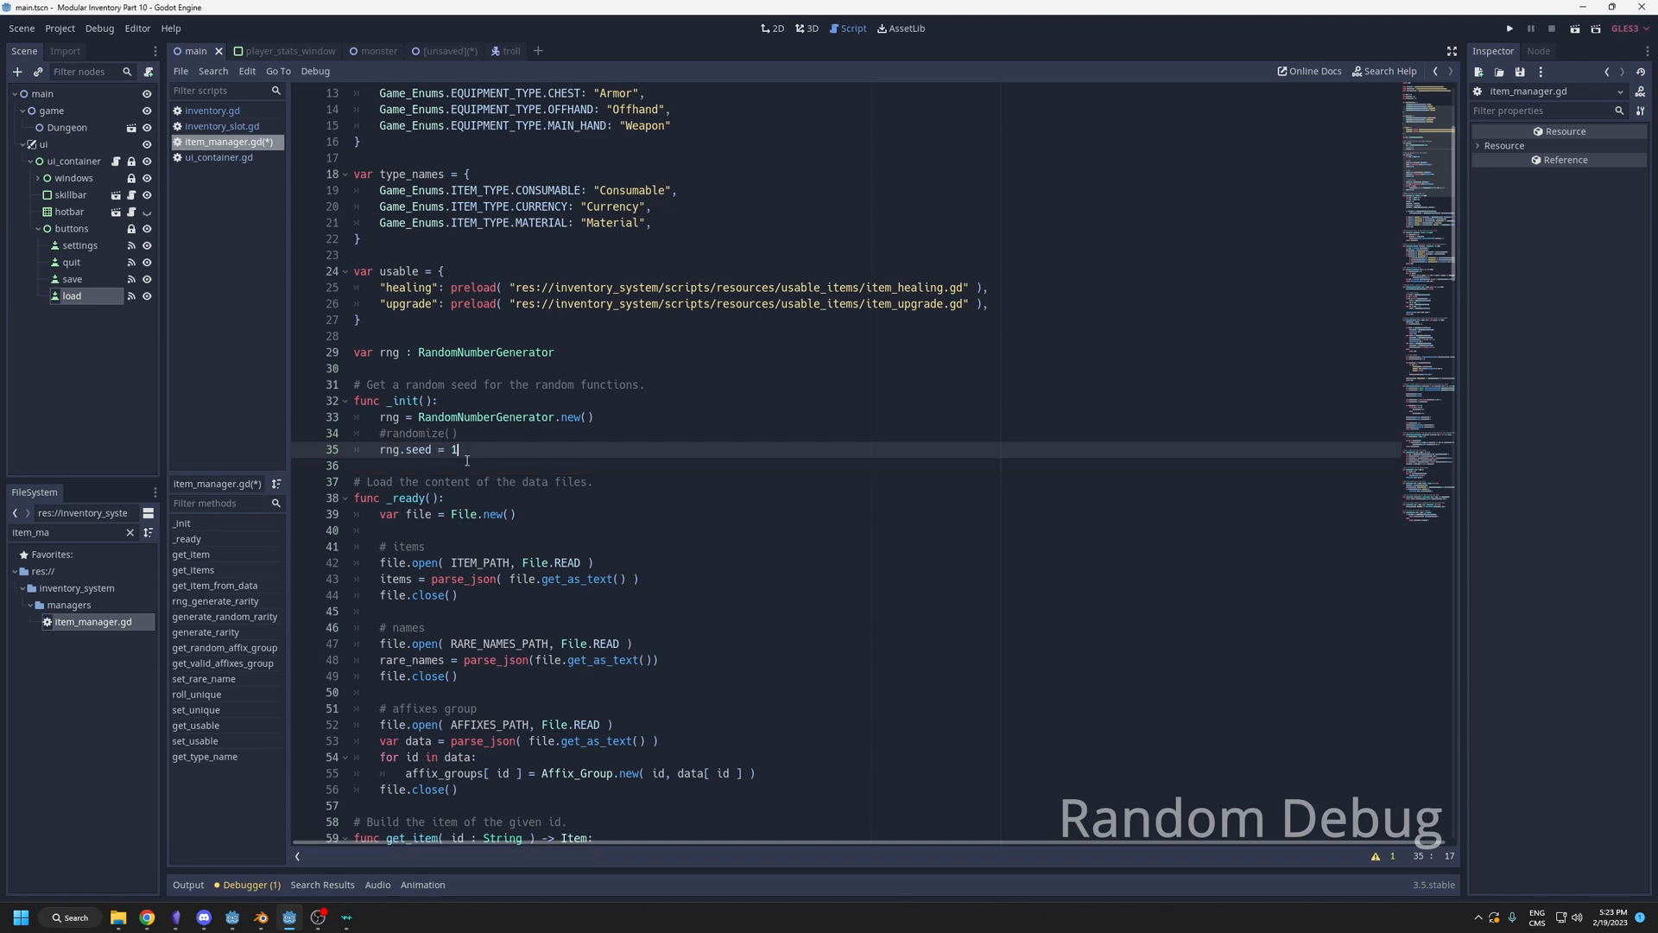
scroll(454, 583, "down", 4)
scroll(459, 609, "down", 5)
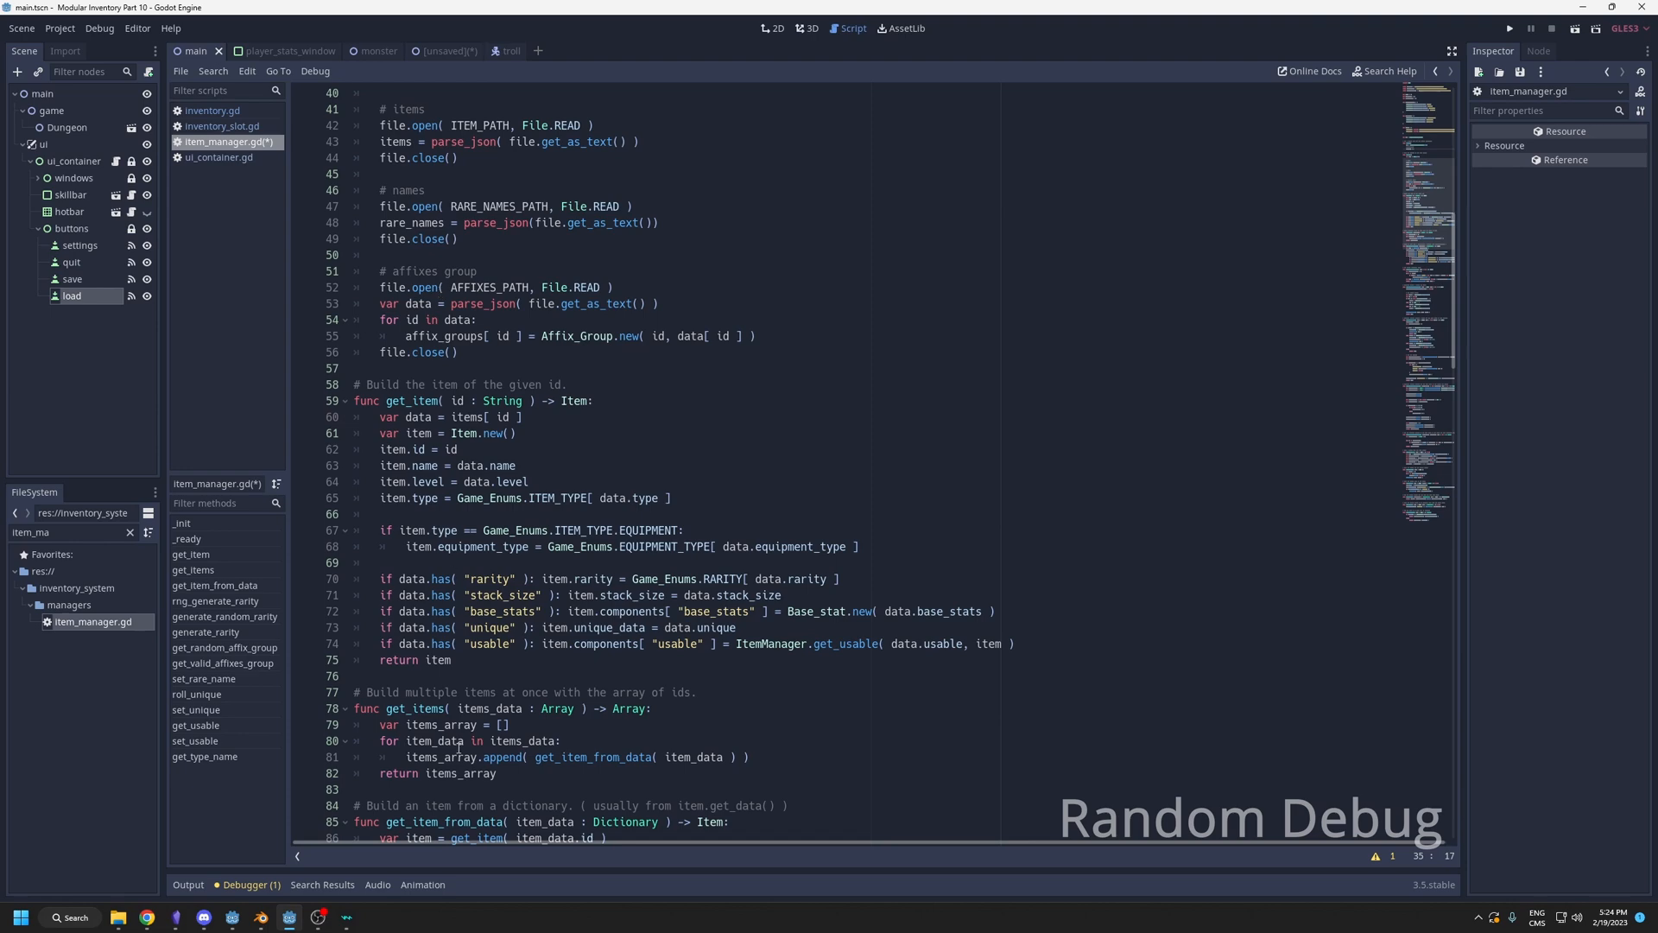
scroll(455, 518, "down", 4)
scroll(467, 519, "down", 5)
scroll(486, 524, "down", 5)
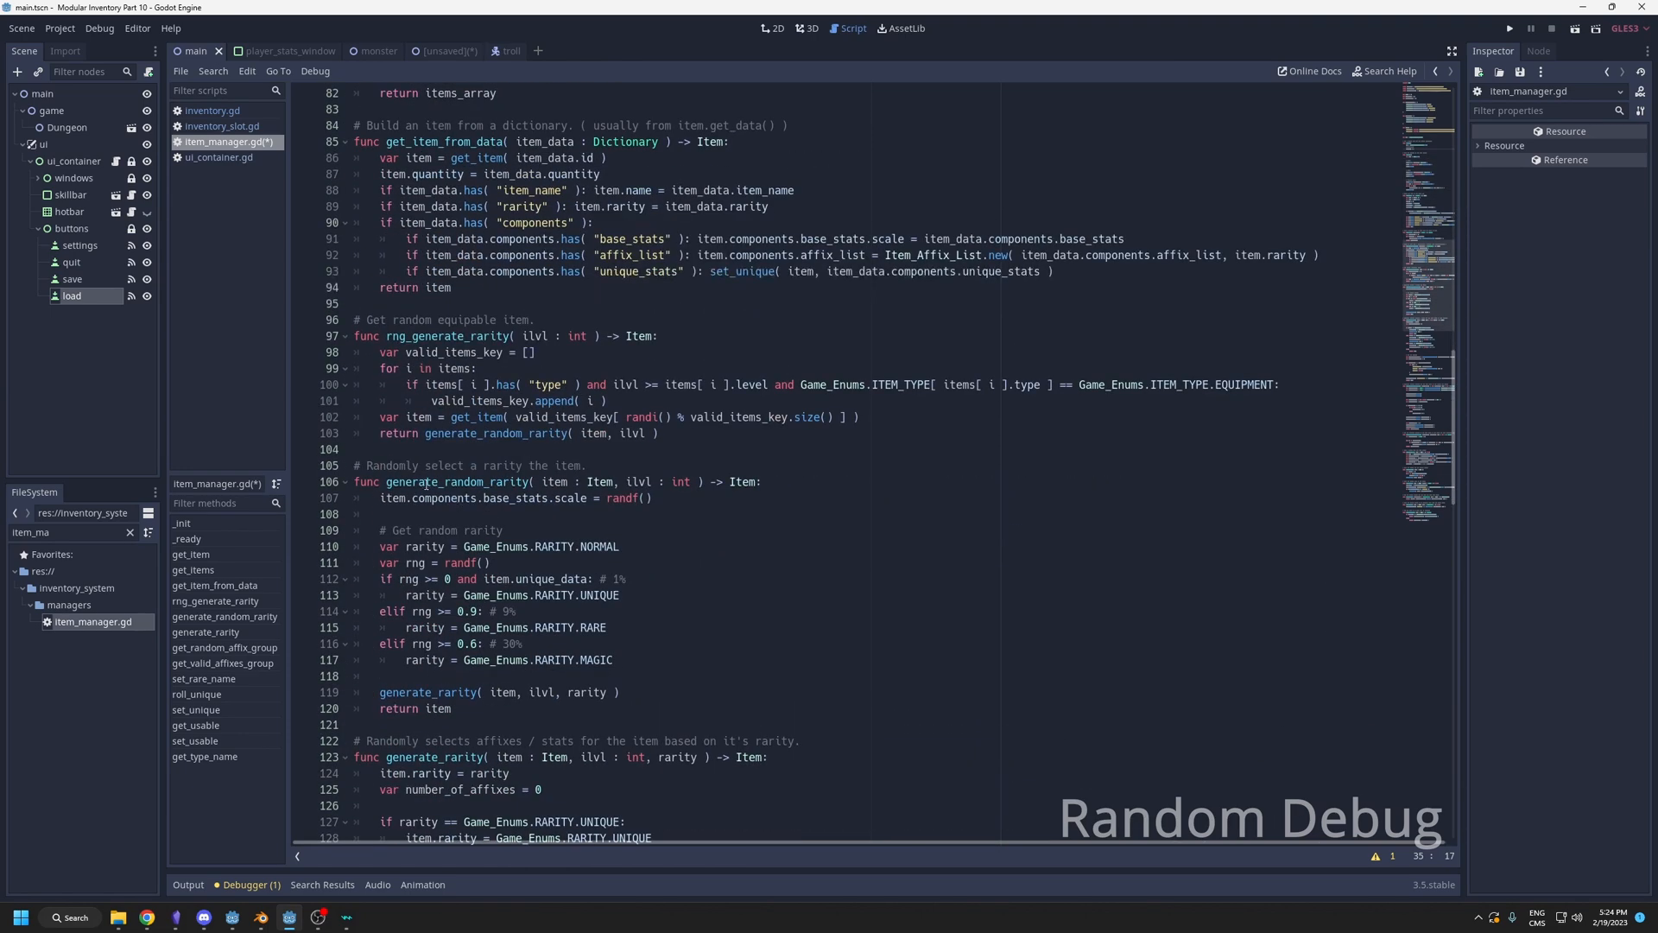
Prefix randf() on line 107 with 'rng.' so the item scale uses rng.randf(), then highlight it.
left_click(485, 482)
left_click(626, 499)
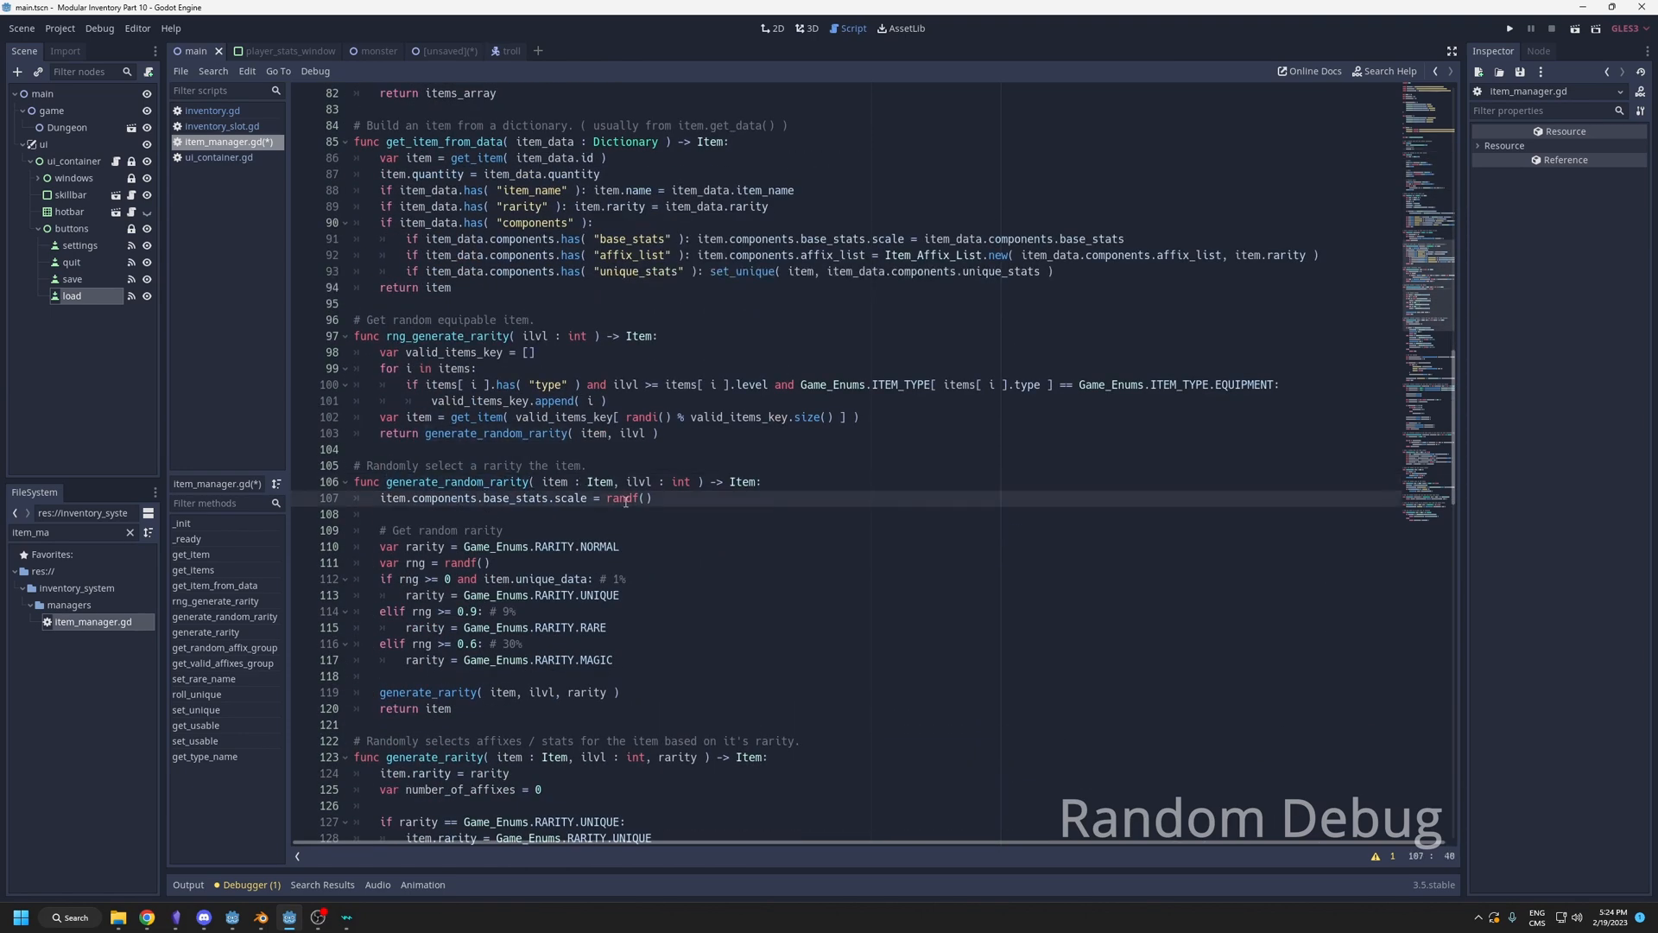
type("rng.")
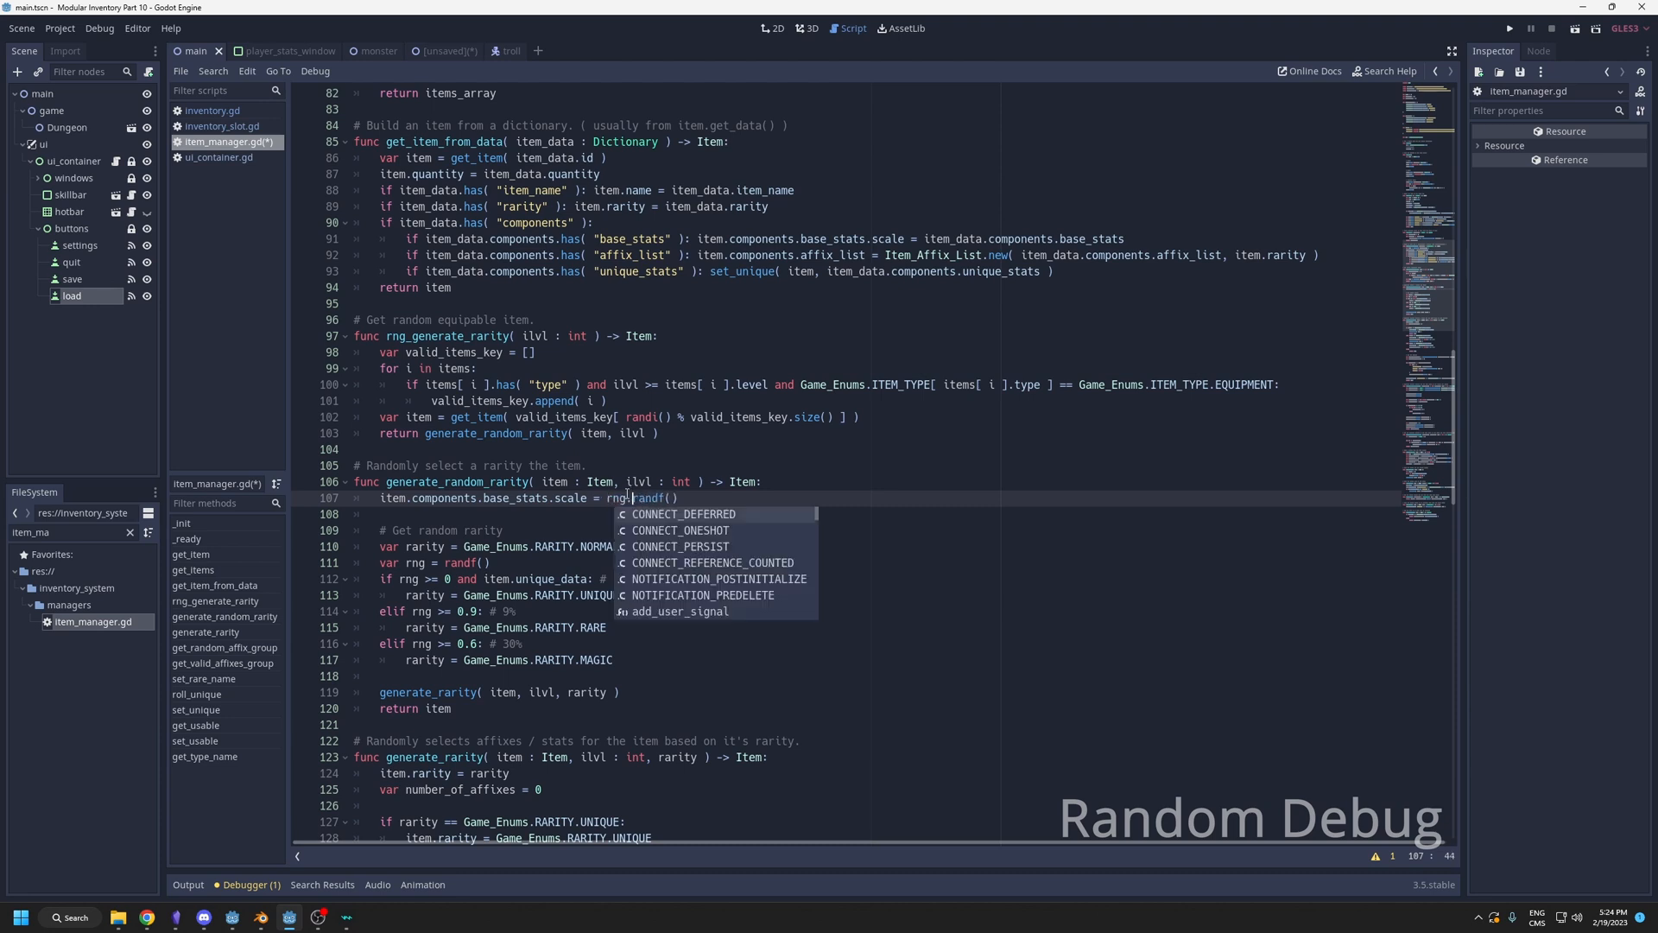
key("Escape")
mouse_move(606, 499)
left_mouse_down()
mouse_move(679, 499)
mouse_move(618, 498)
left_mouse_up()
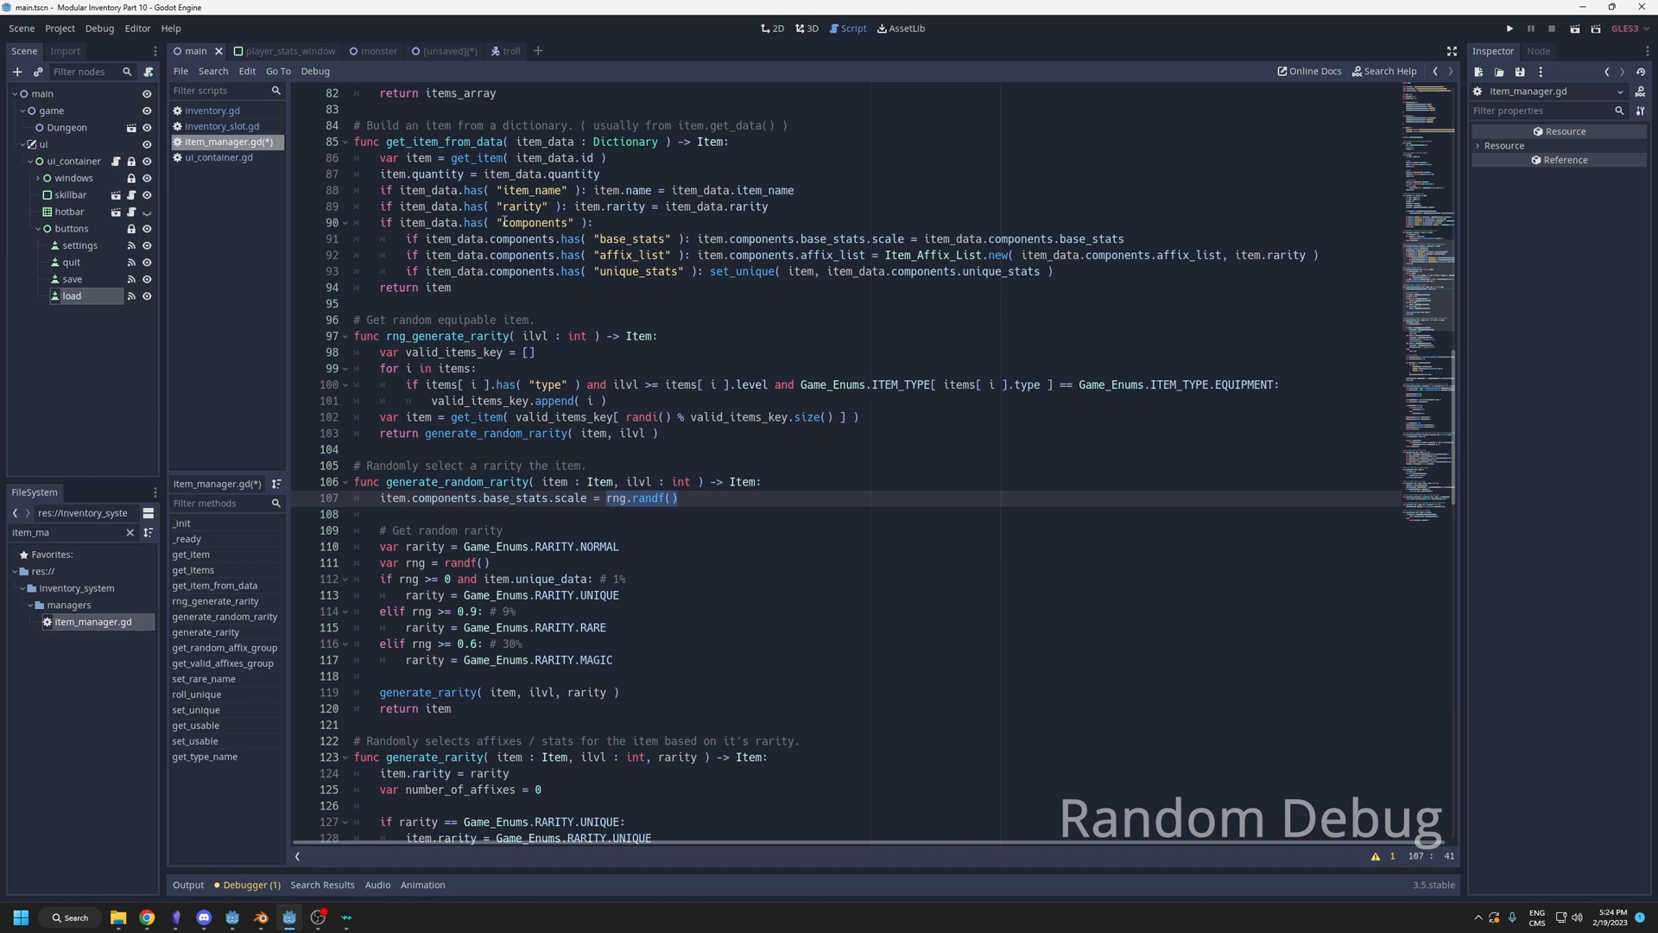
scroll(648, 518, "up", 15)
Select 'seed = 1' on line 35 and replace it with 'randomize()' to get rng.randomize().
left_click(477, 546)
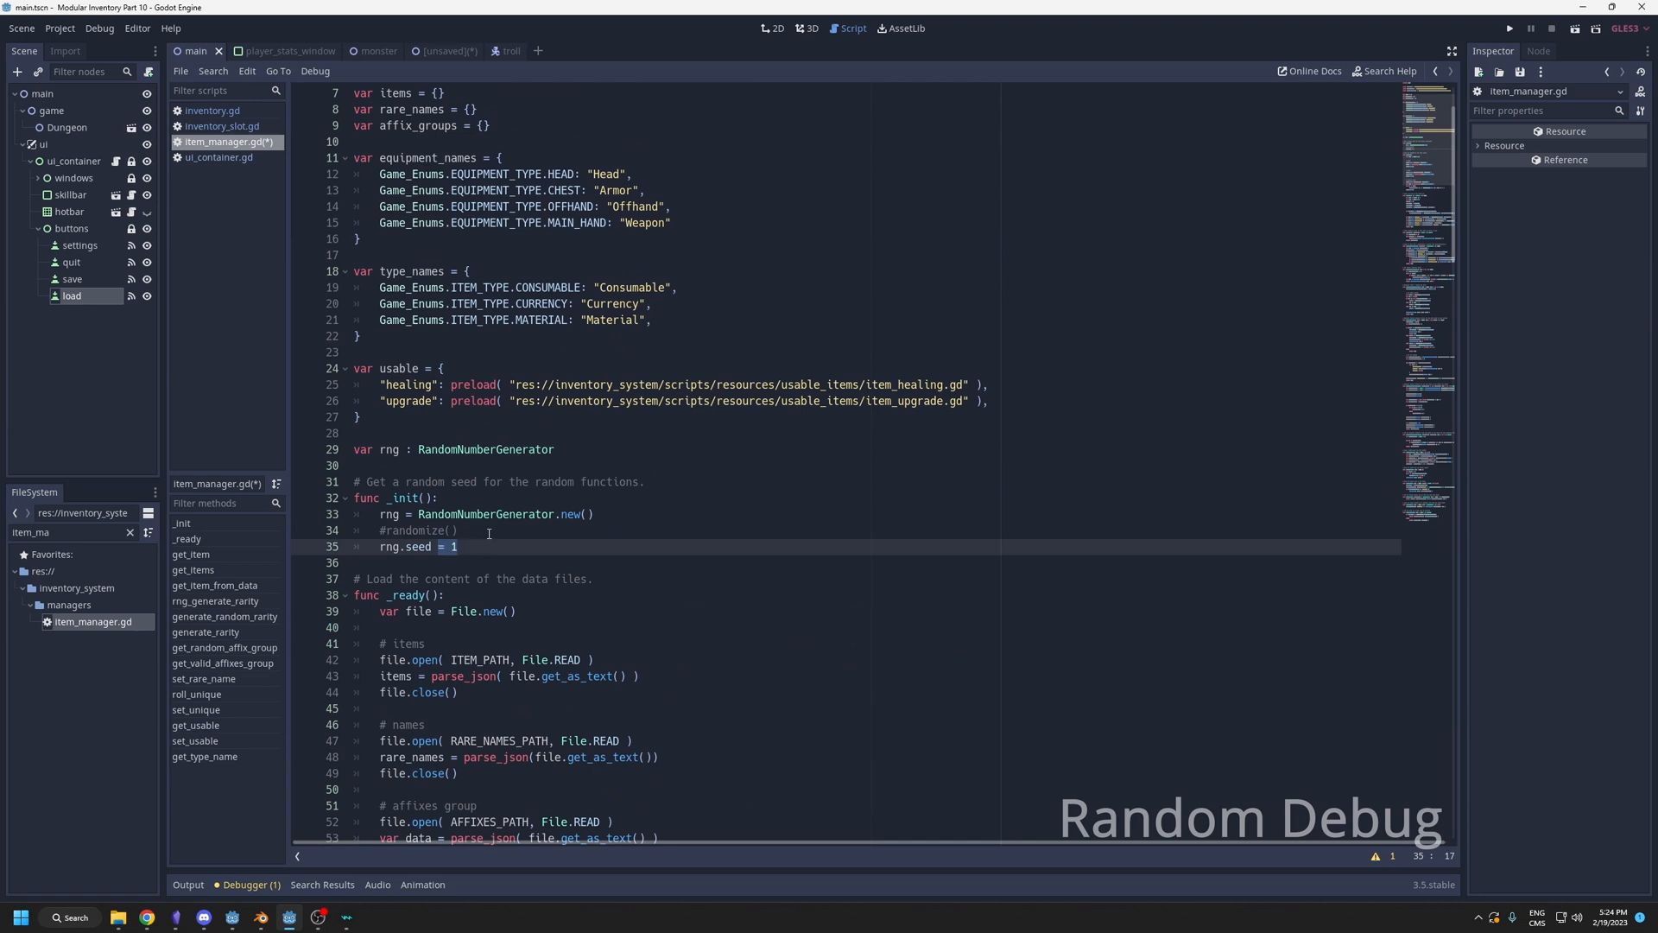
double_click(453, 546)
left_click(473, 549)
left_click_drag(404, 547, 484, 550)
type("randomize()")
key("Up")
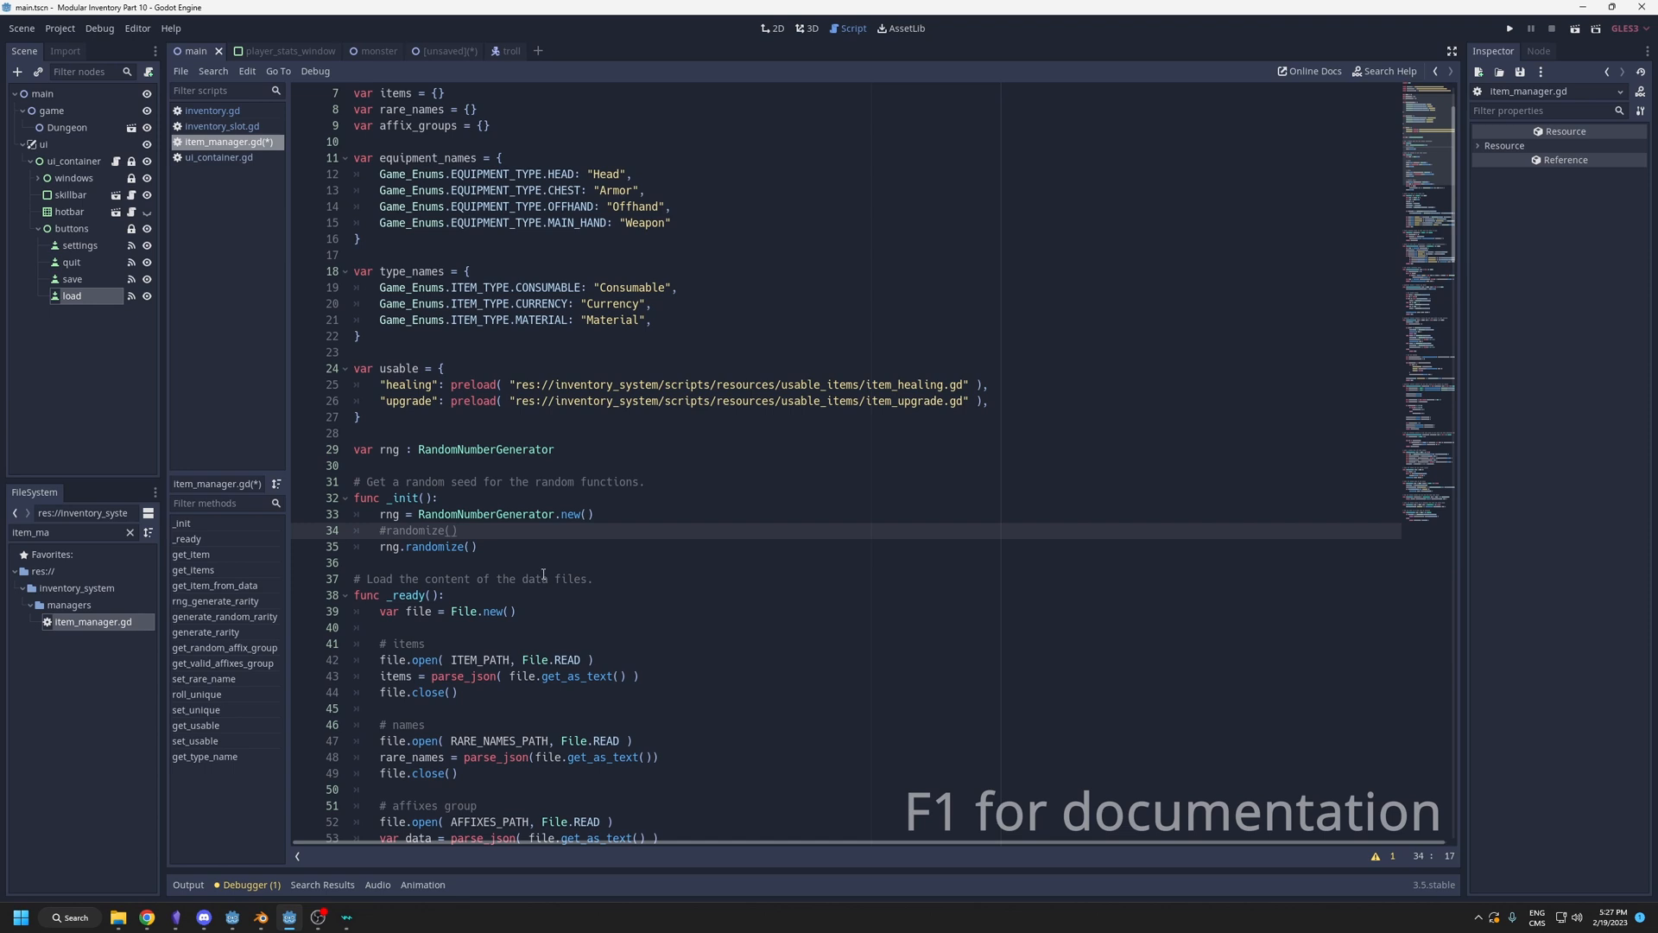
key("F1")
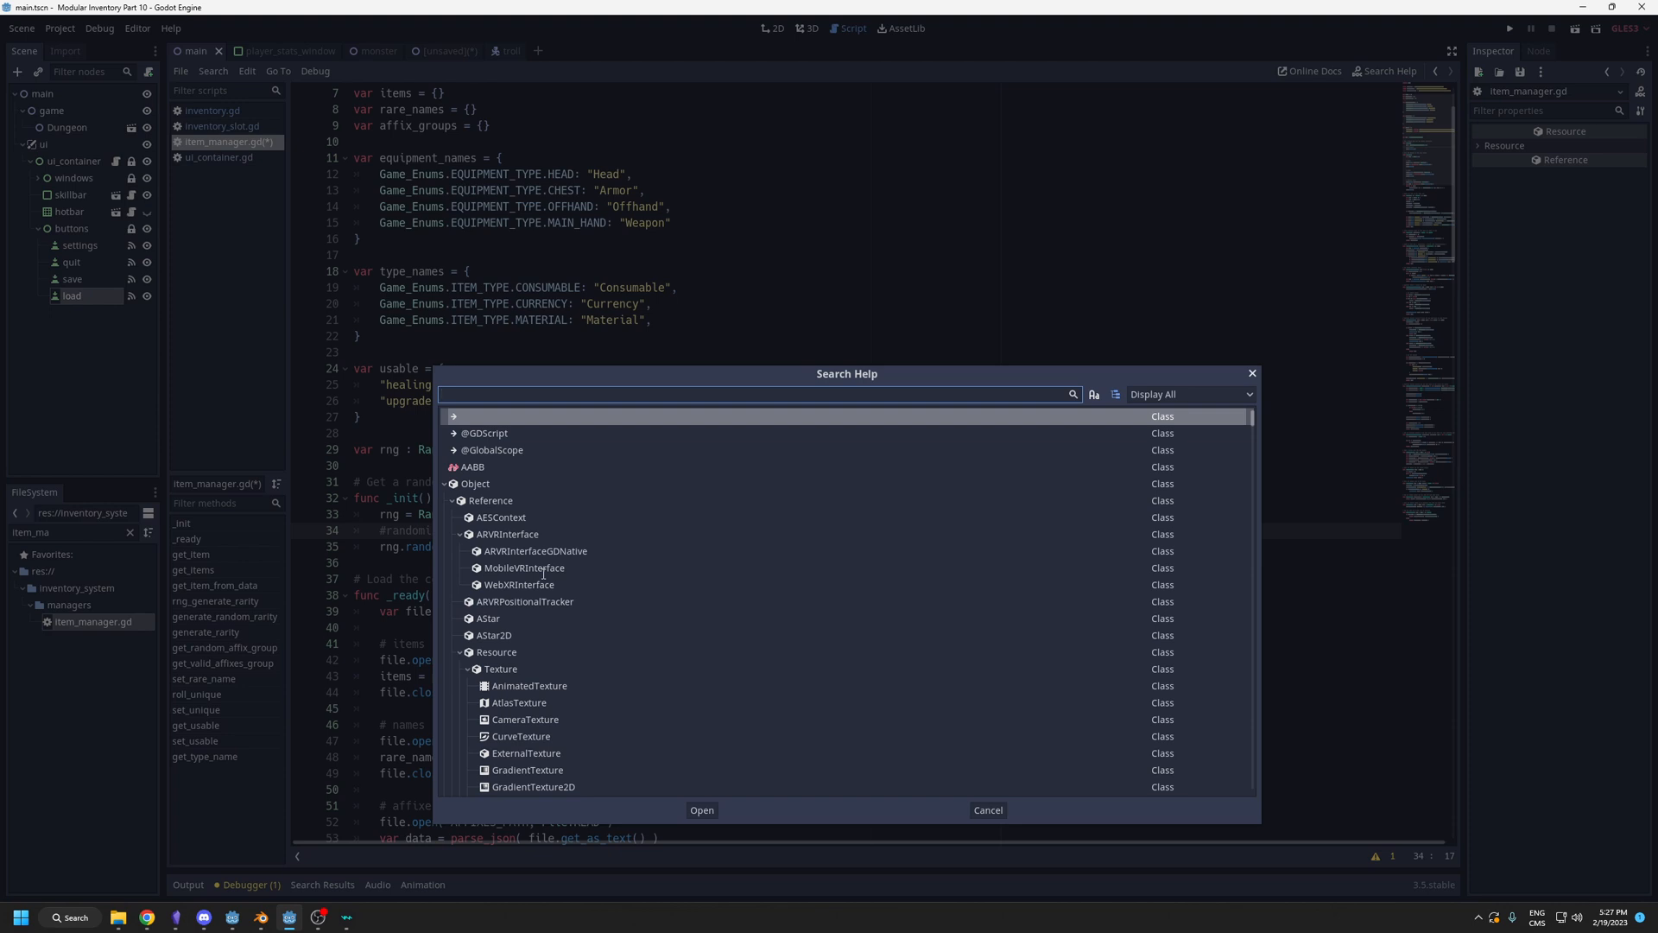
type("lerp")
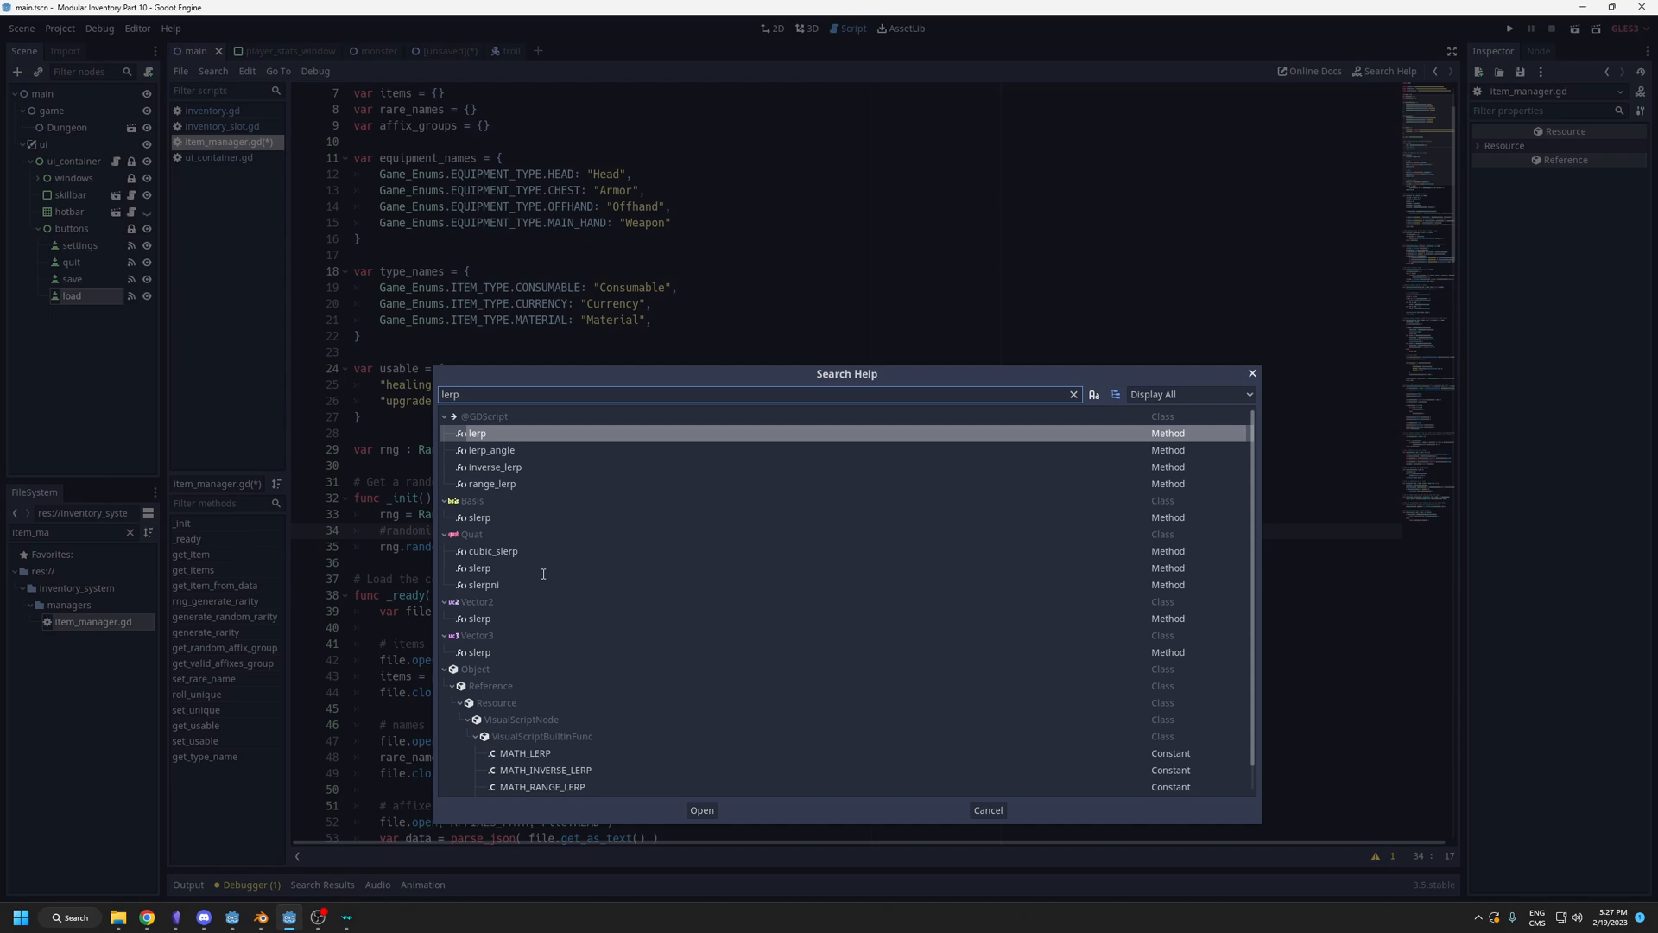
key("Return")
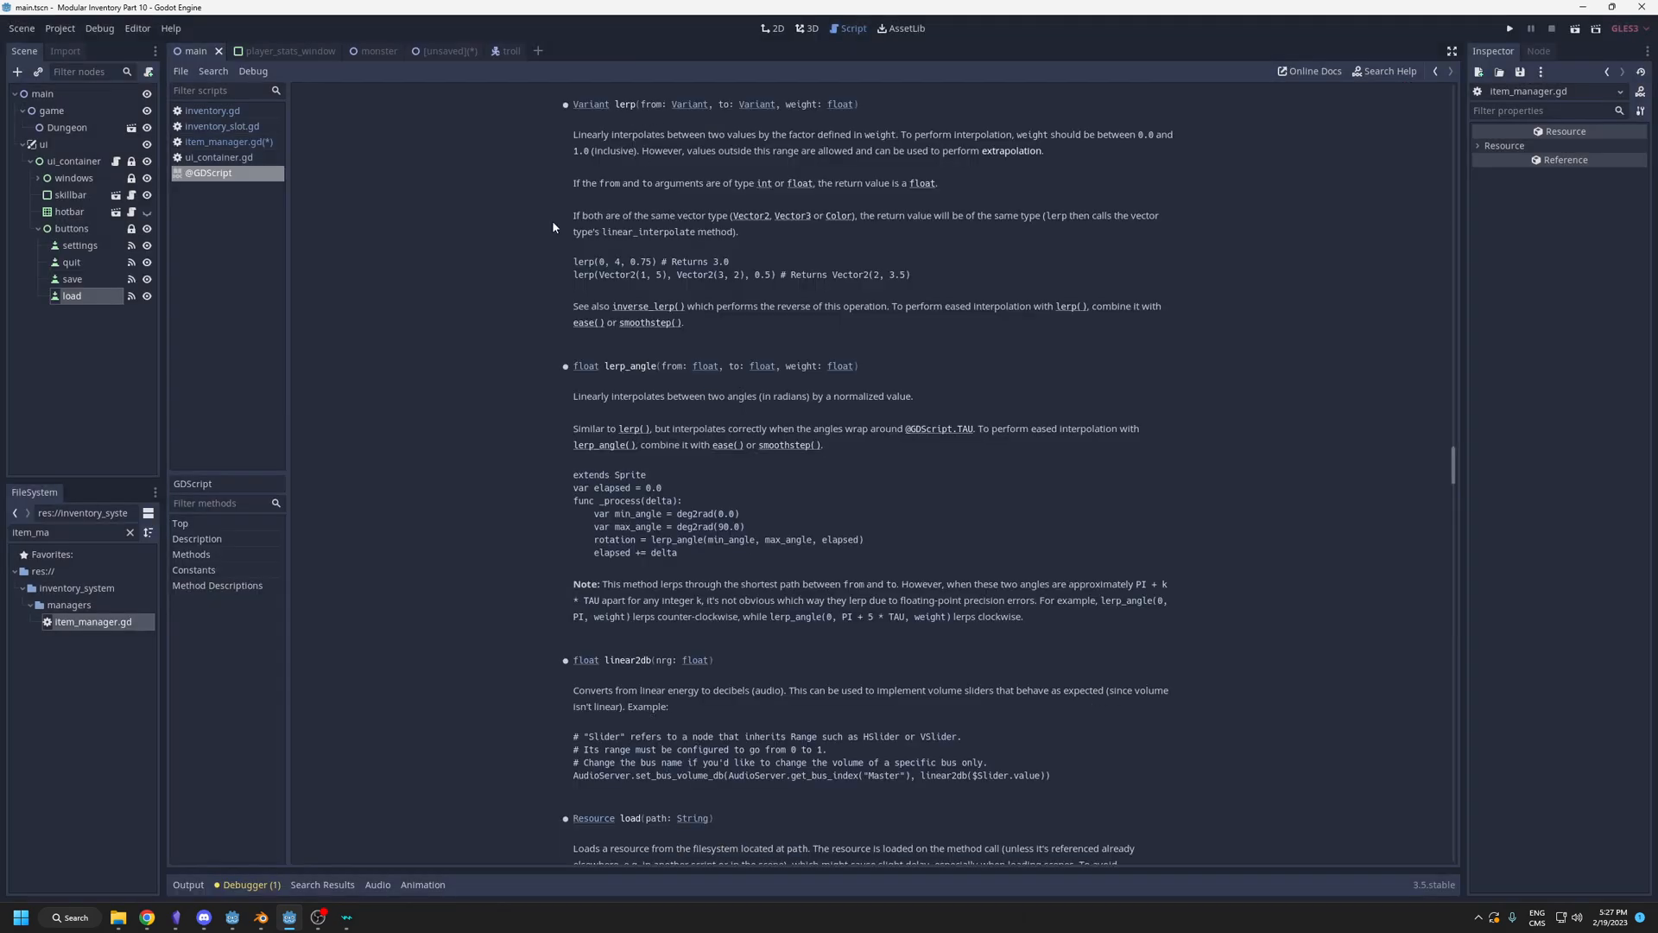
middle_click(211, 176)
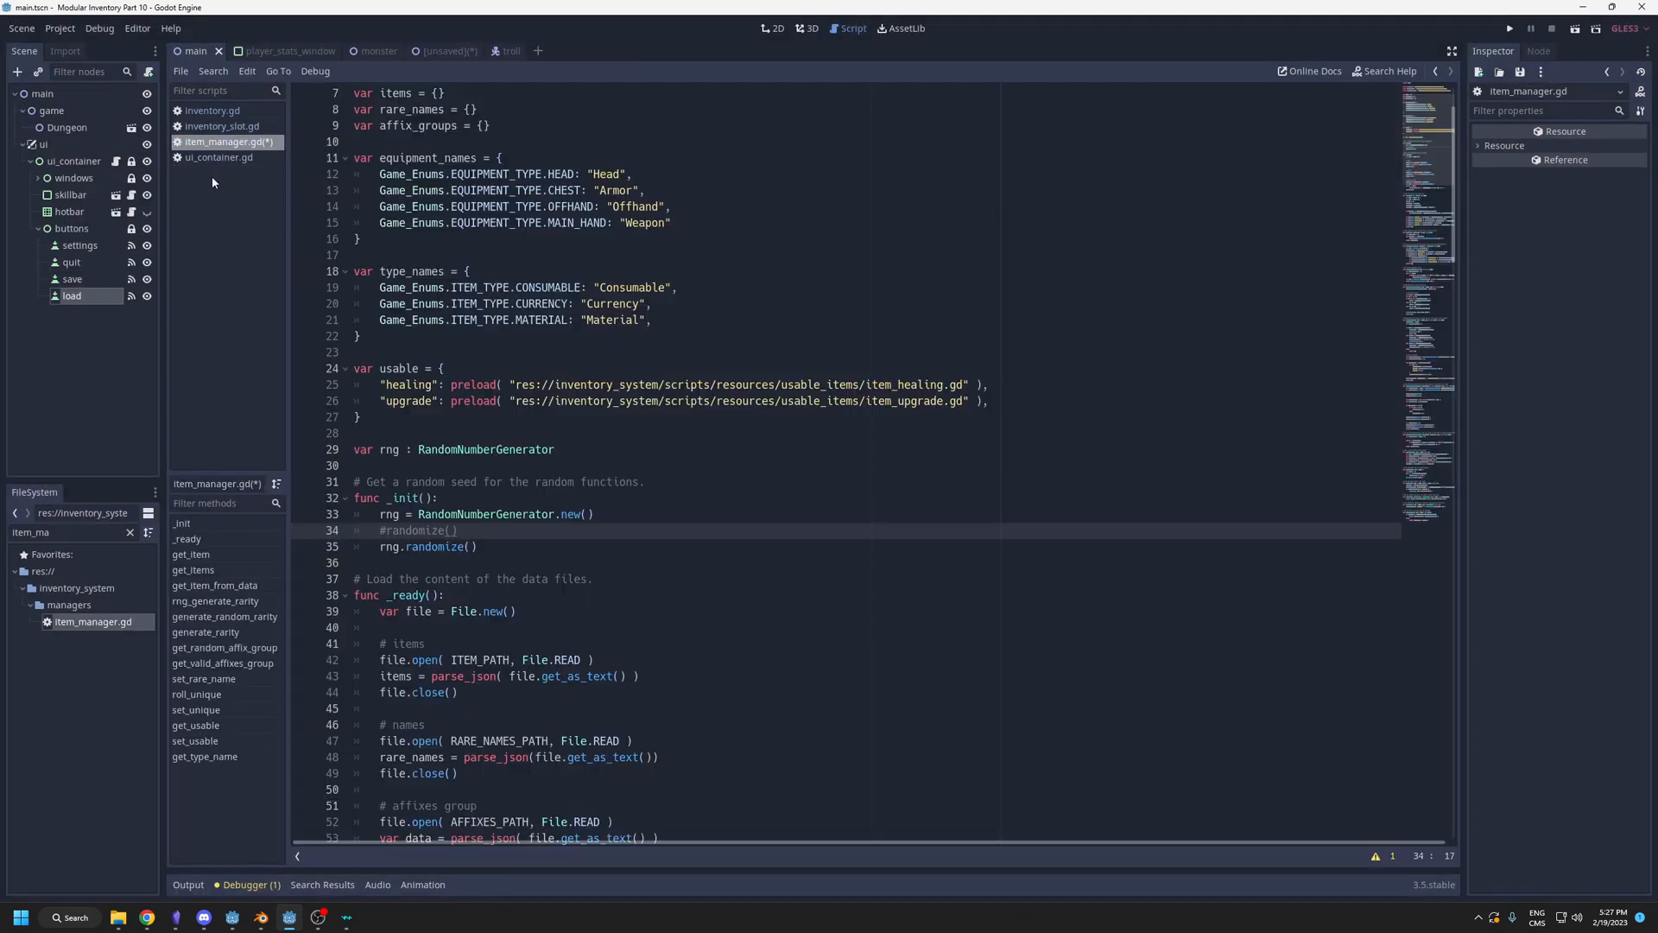
key("F1")
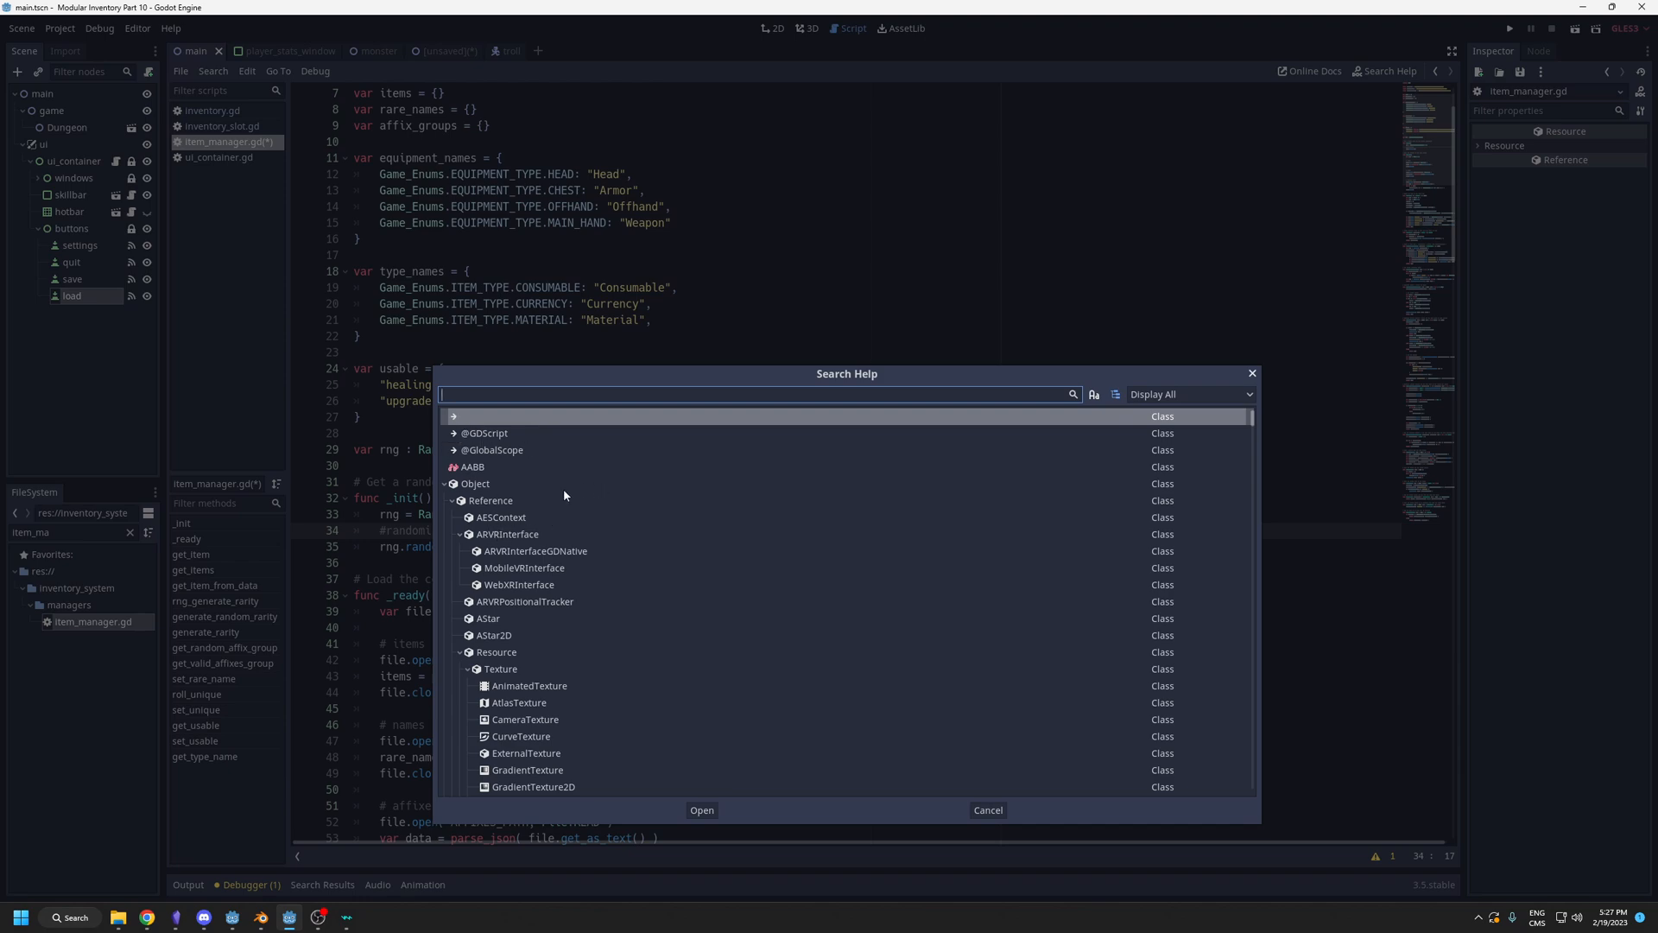
key("Escape")
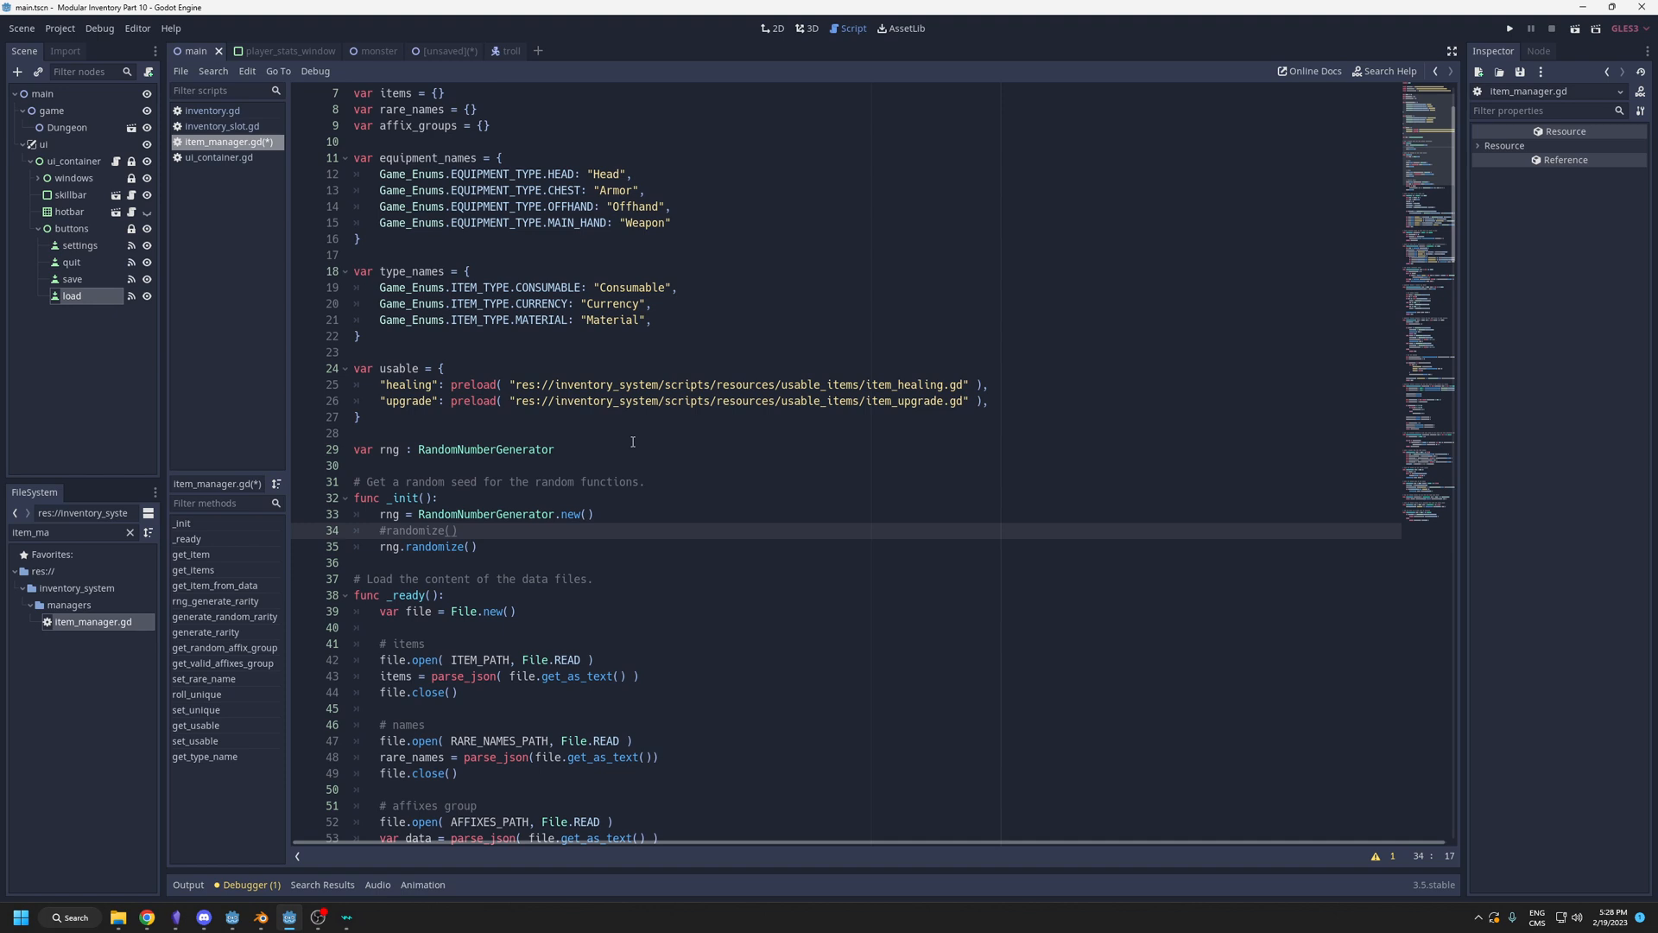